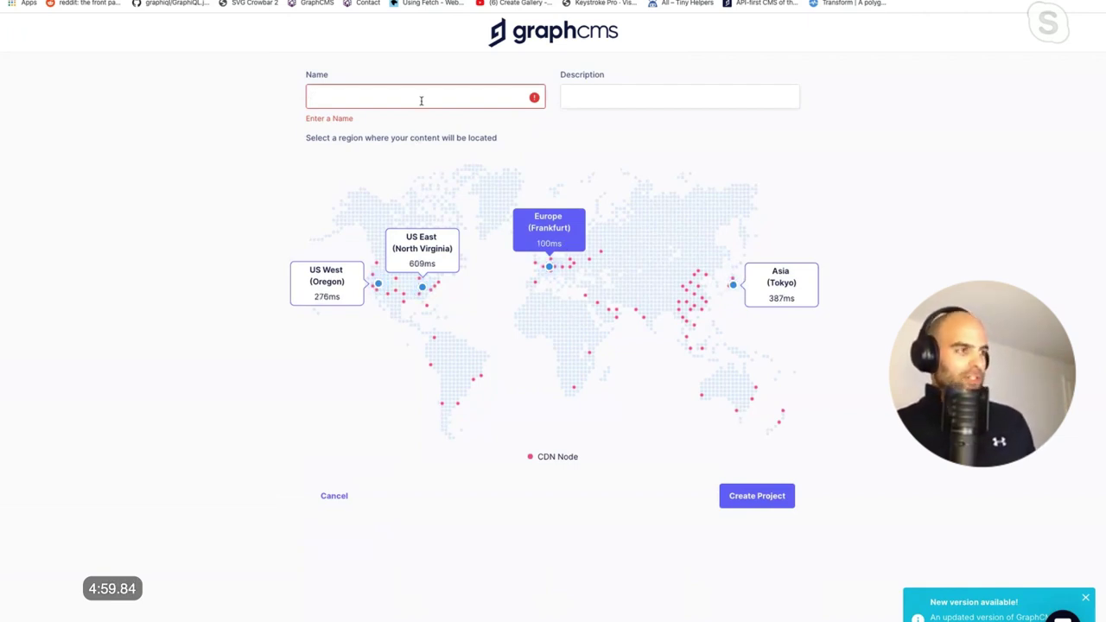
Create a project named Zurich Online Lottery and start the 14-day free trial of the Growth plan for it.
{"action": "type", "text": "Zurich Online "}
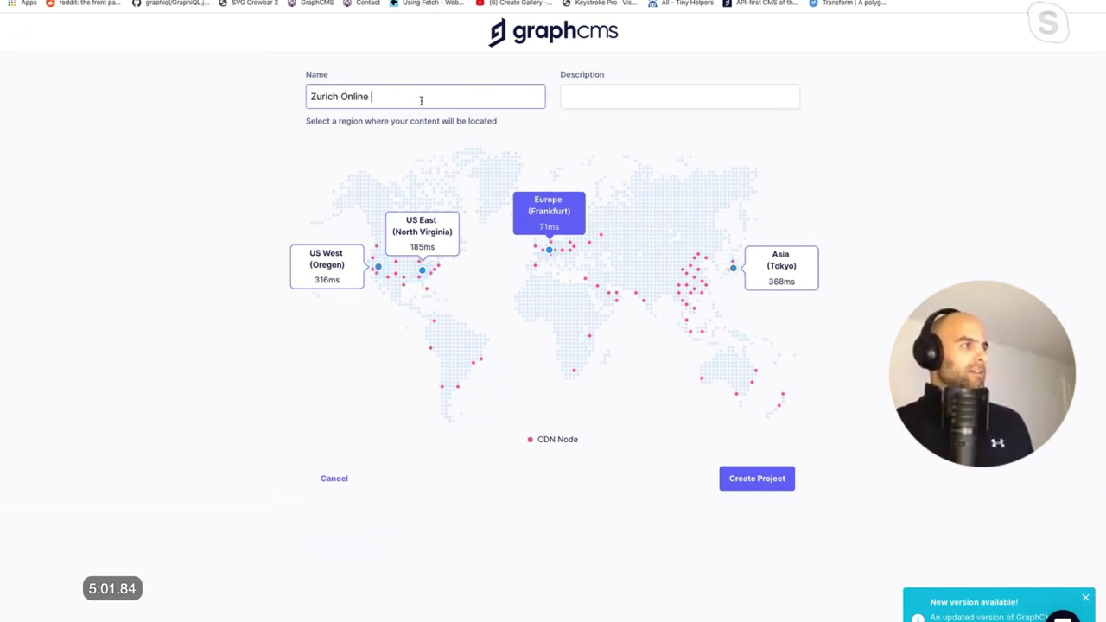
{"action": "type", "text": "Lottery"}
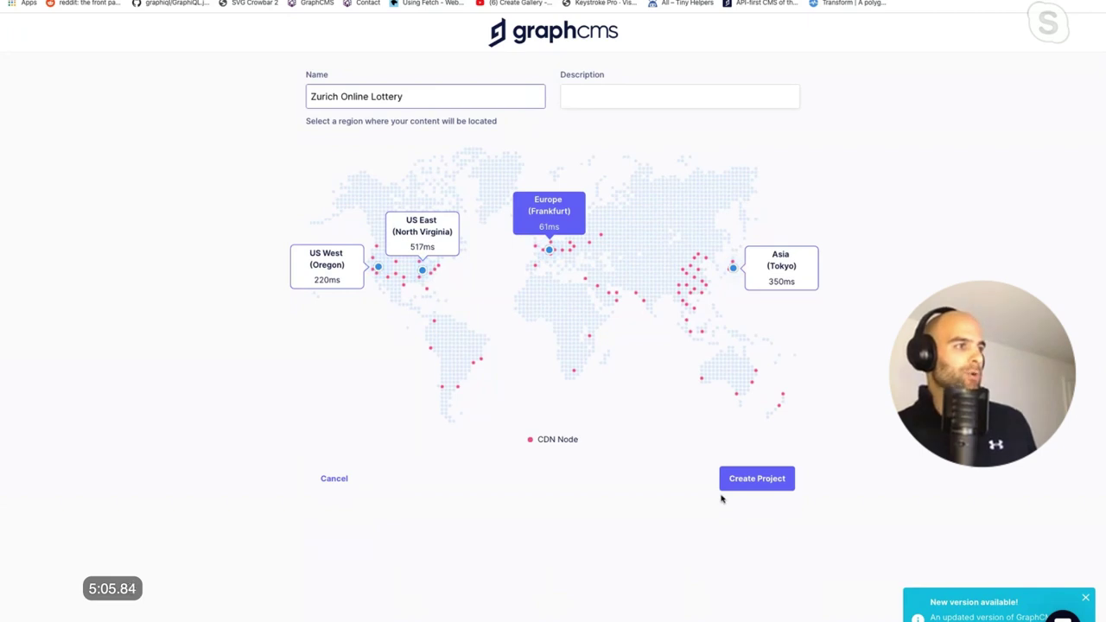
{"action": "left_click", "coordinate": [764, 483]}
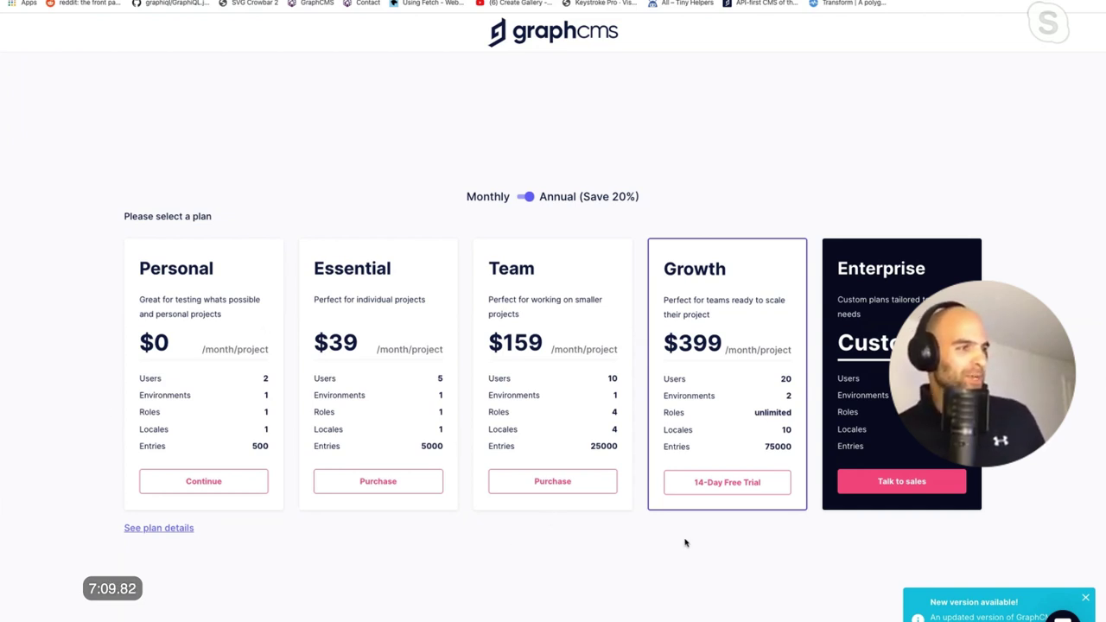
{"action": "left_click", "coordinate": [739, 484]}
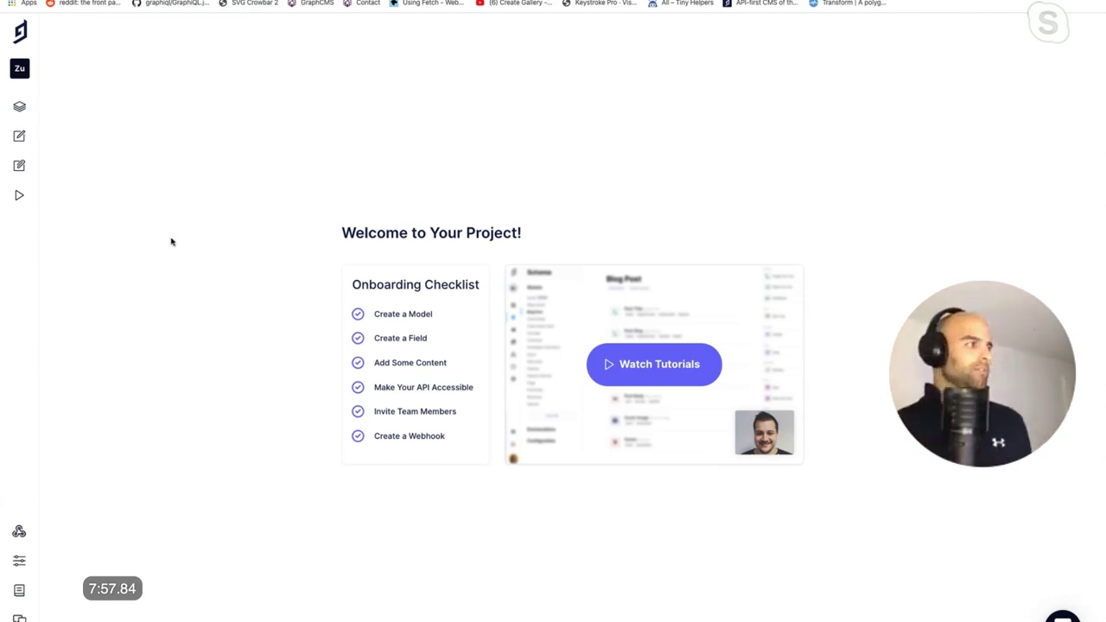
Create a model named Lobby in the project's schema.
{"action": "left_click", "coordinate": [19, 108]}
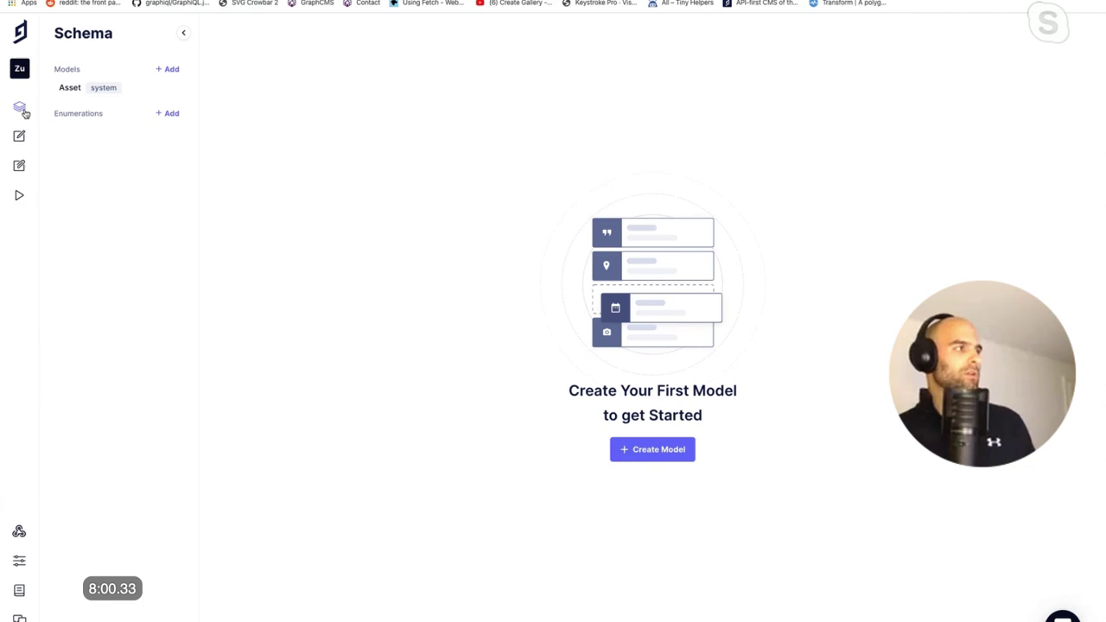
{"action": "left_click", "coordinate": [162, 73]}
{"action": "left_click", "coordinate": [615, 483]}
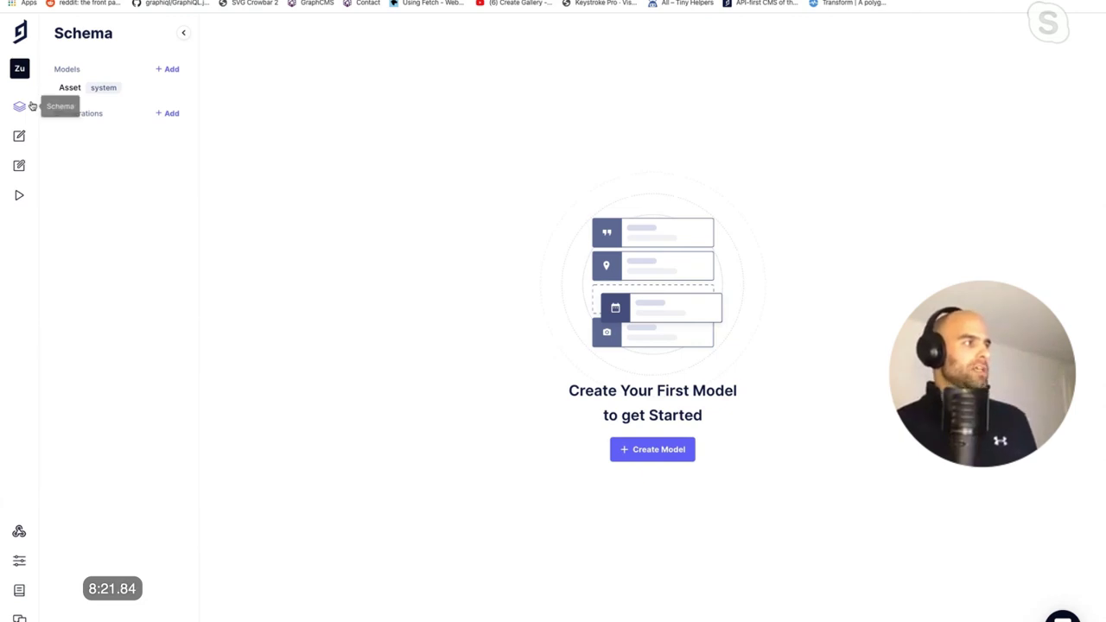
{"action": "left_click", "coordinate": [174, 69]}
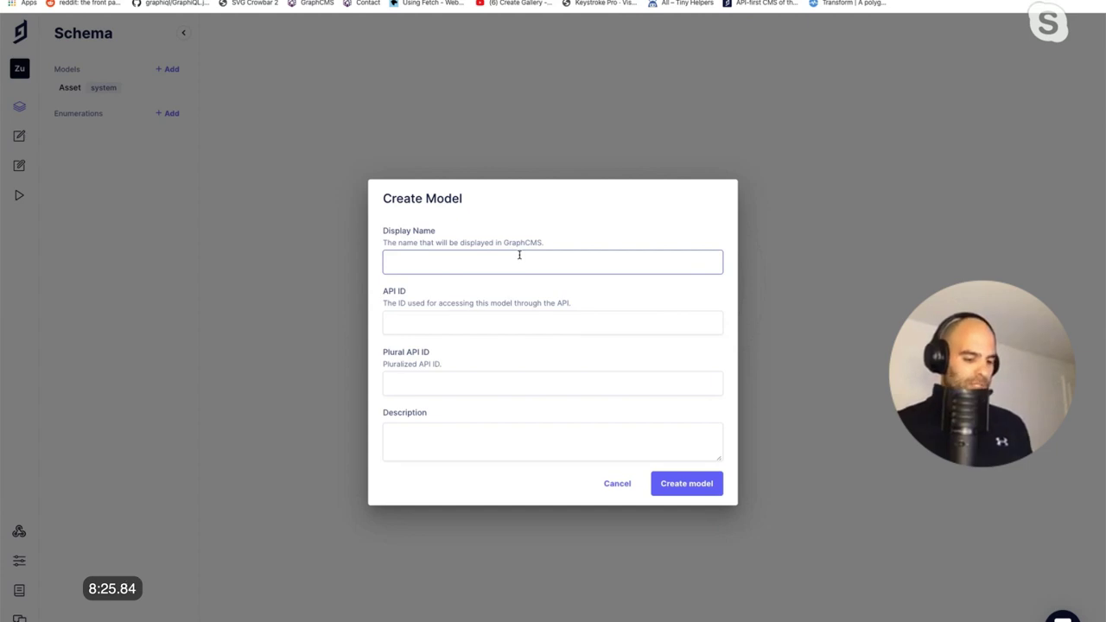
{"action": "type", "text": "Lobby"}
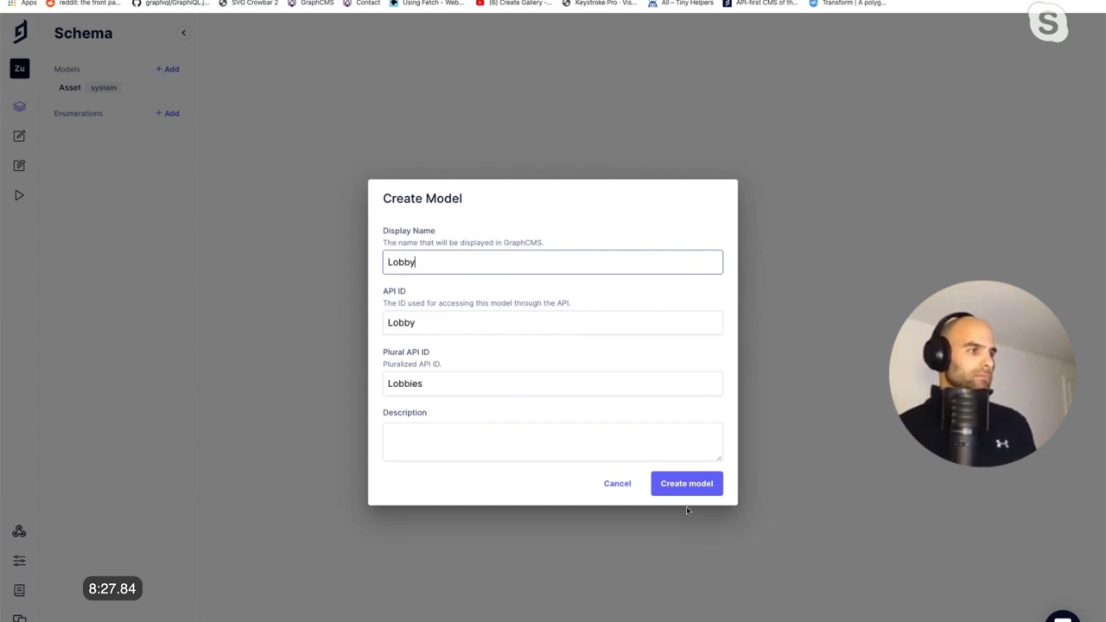
{"action": "left_click", "coordinate": [685, 484]}
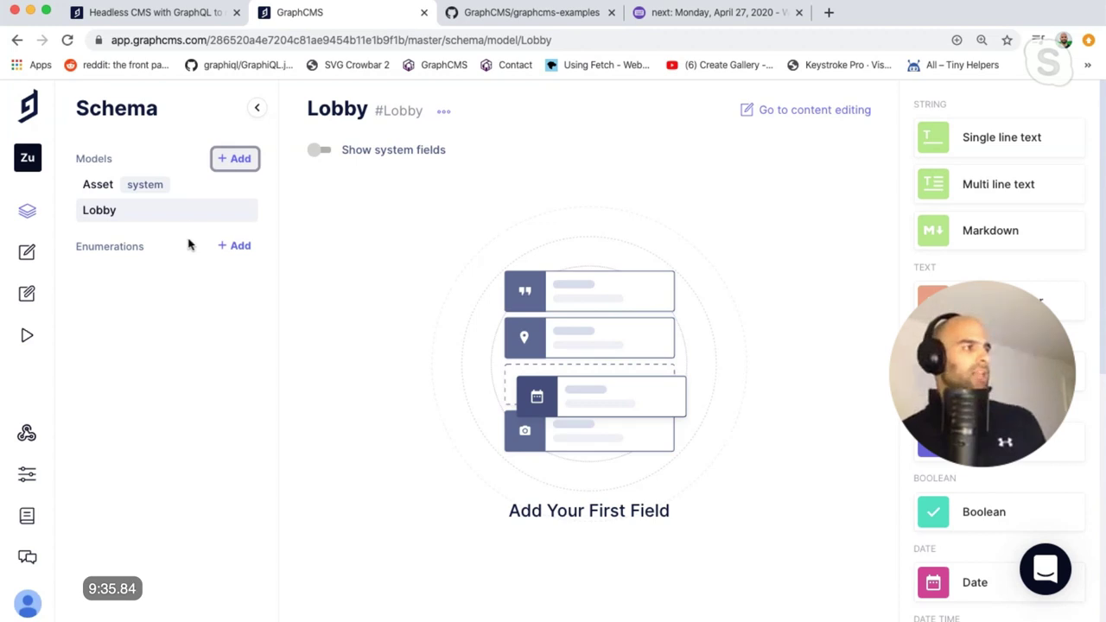
Create a model named Person in the schema.
{"action": "left_click", "coordinate": [230, 166]}
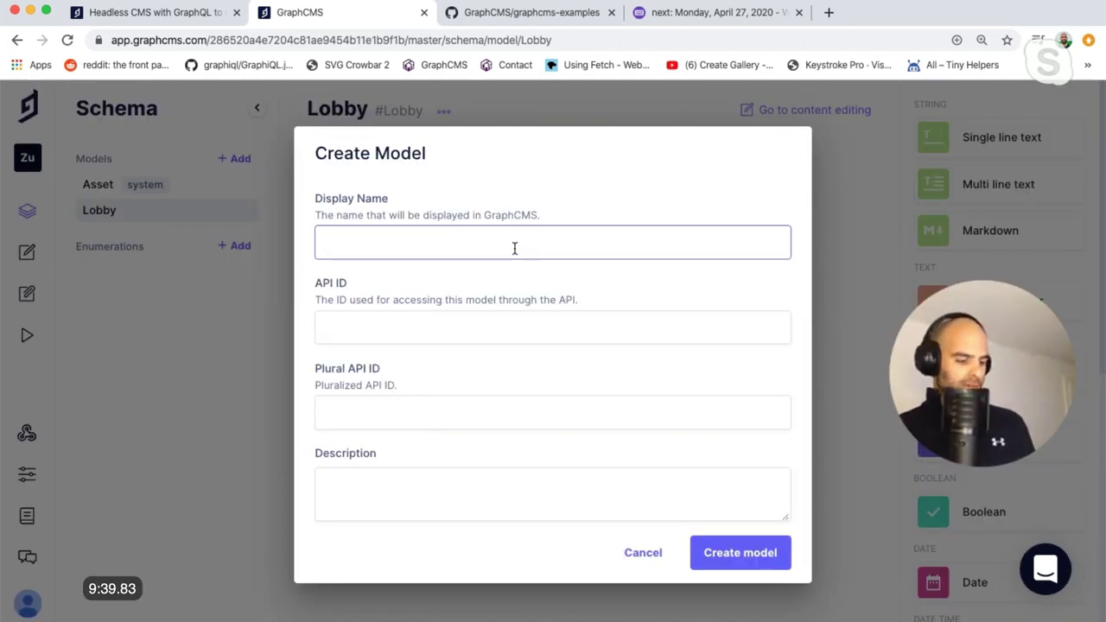
{"action": "type", "text": "Person"}
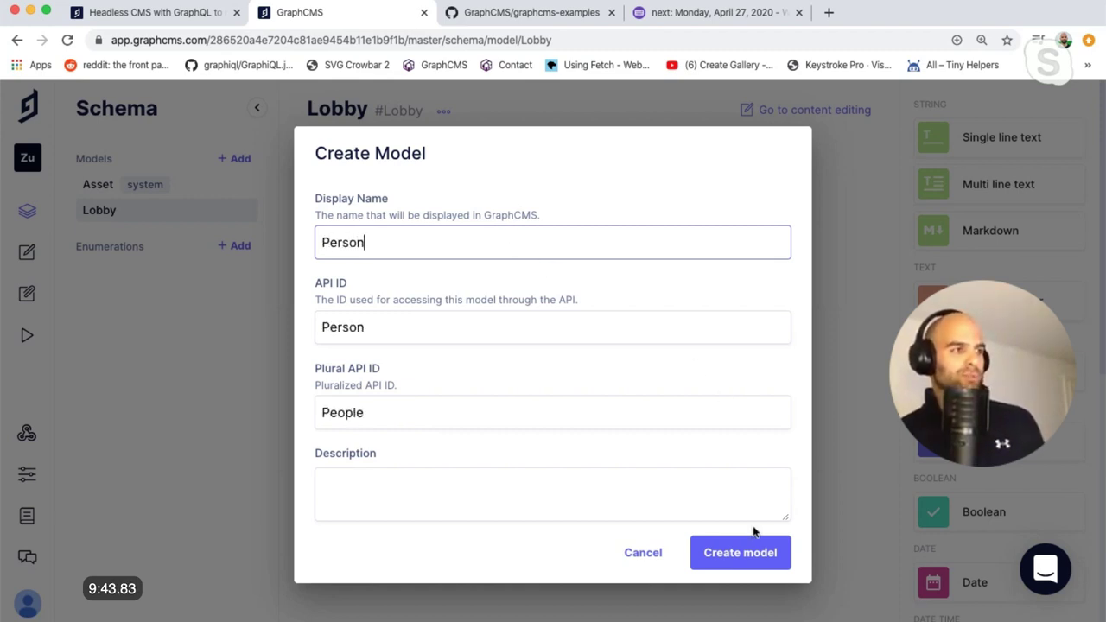
{"action": "left_click", "coordinate": [731, 553]}
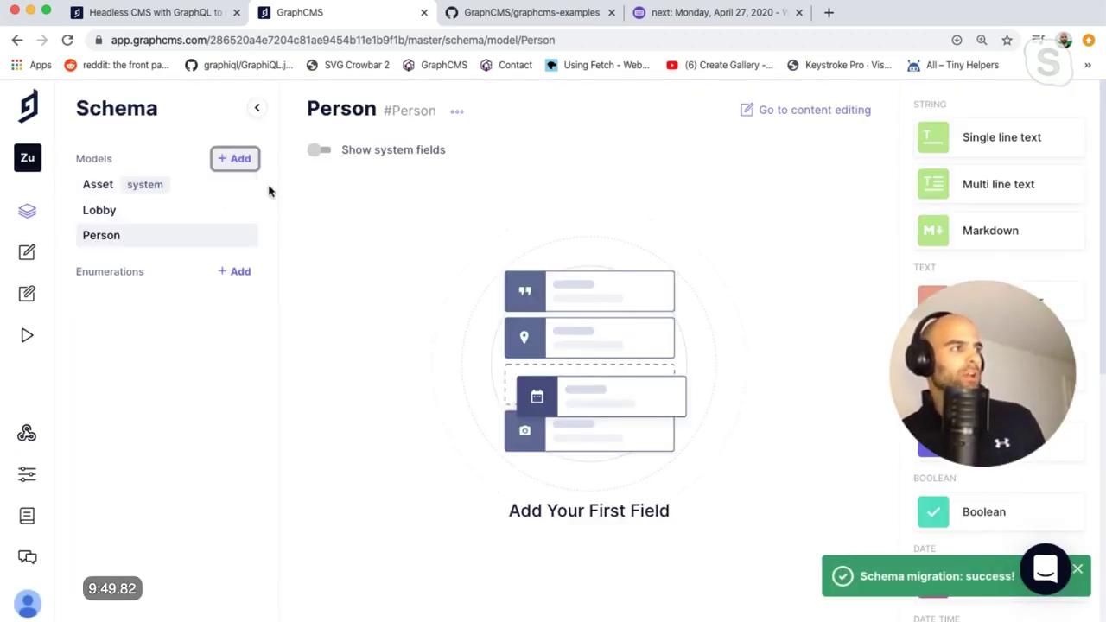
Create a model named Ticket in the schema.
{"action": "left_click", "coordinate": [240, 160]}
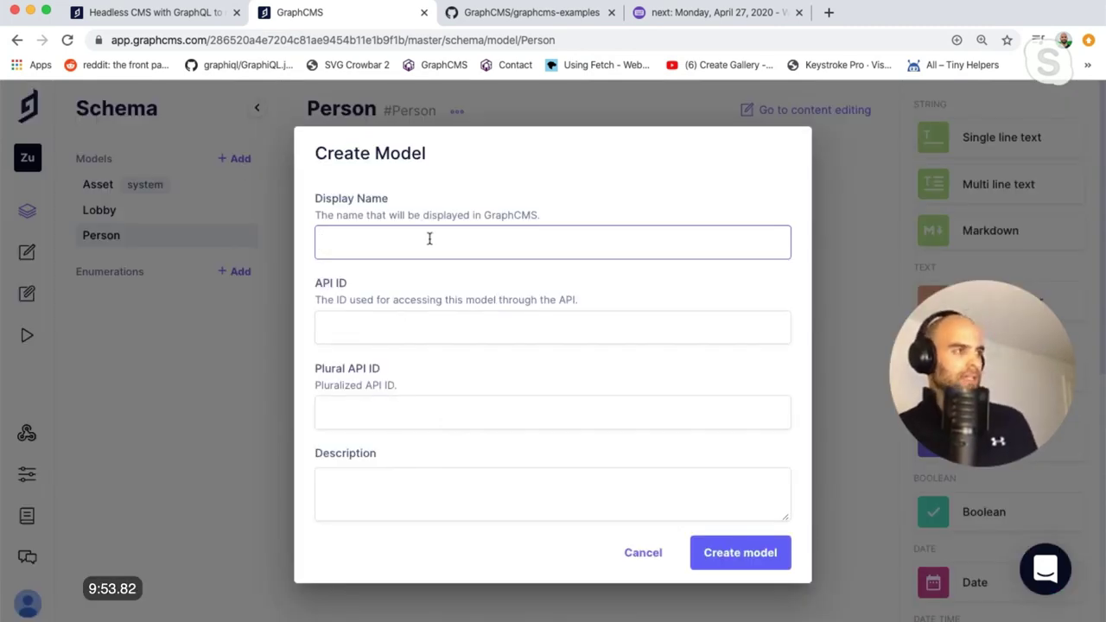
{"action": "type", "text": "Ticker"}
{"action": "key", "text": "BackSpace"}
{"action": "type", "text": "t"}
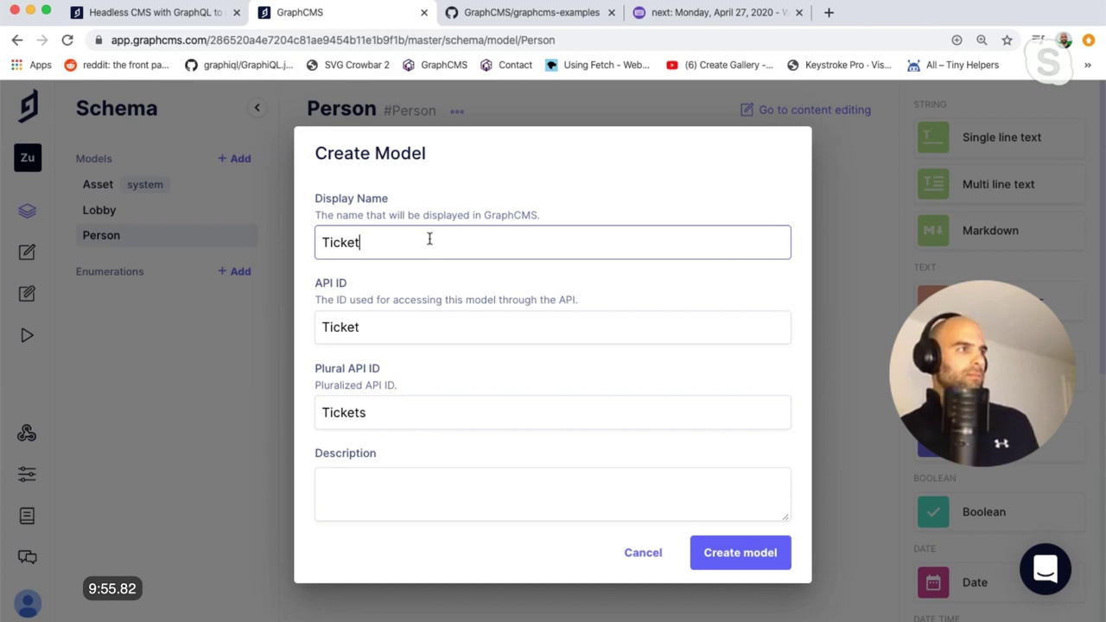
{"action": "left_click", "coordinate": [768, 566]}
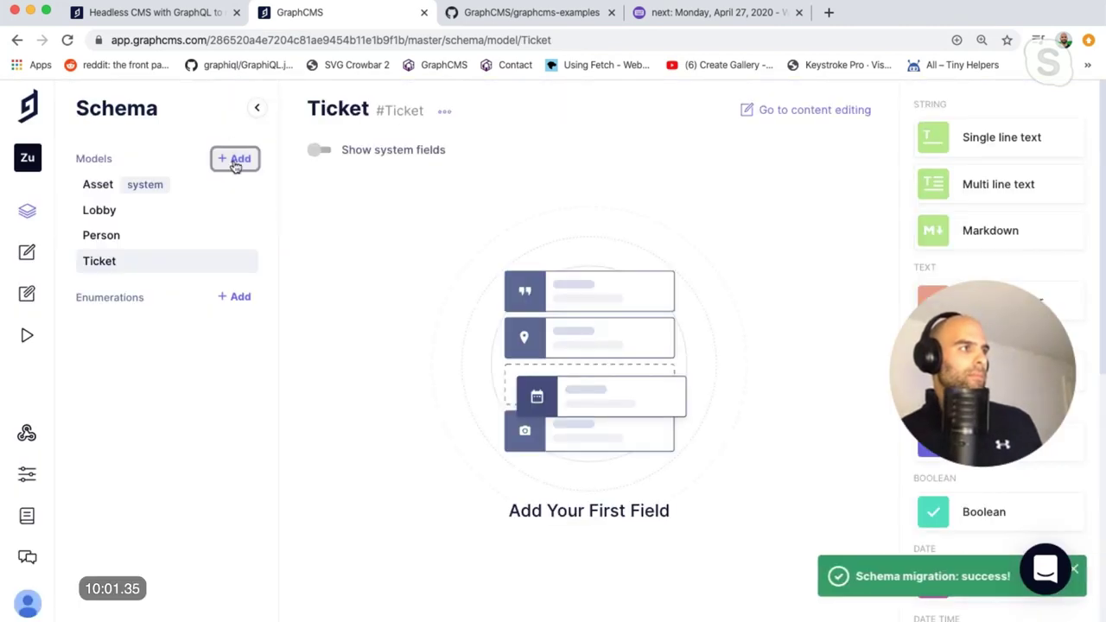
Create a model named Prize in the schema.
{"action": "left_click", "coordinate": [235, 160]}
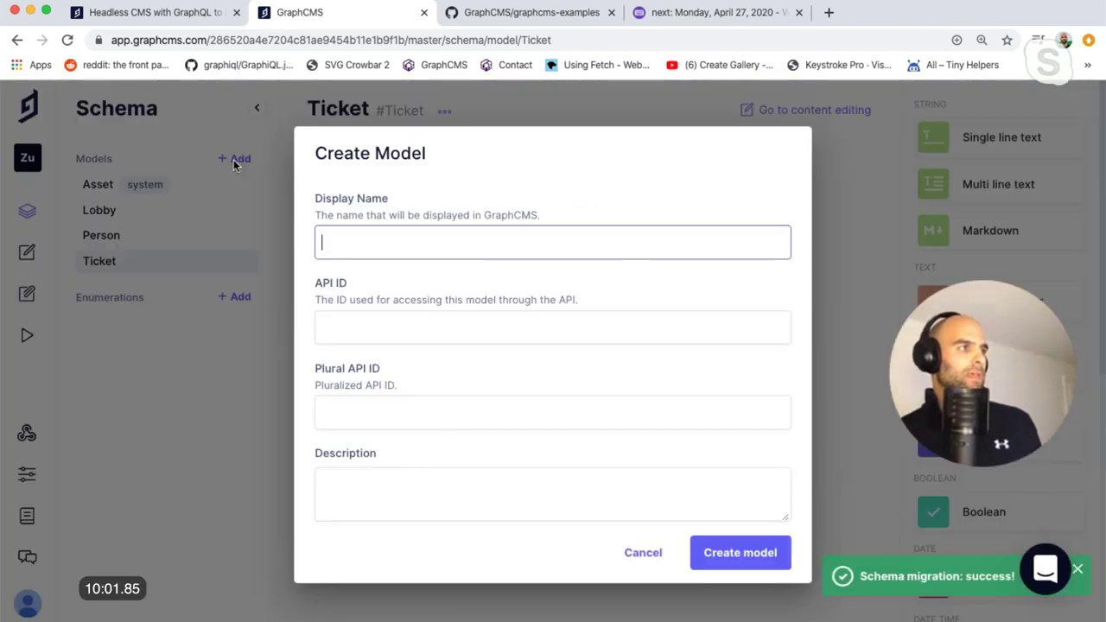
{"action": "type", "text": "Prize"}
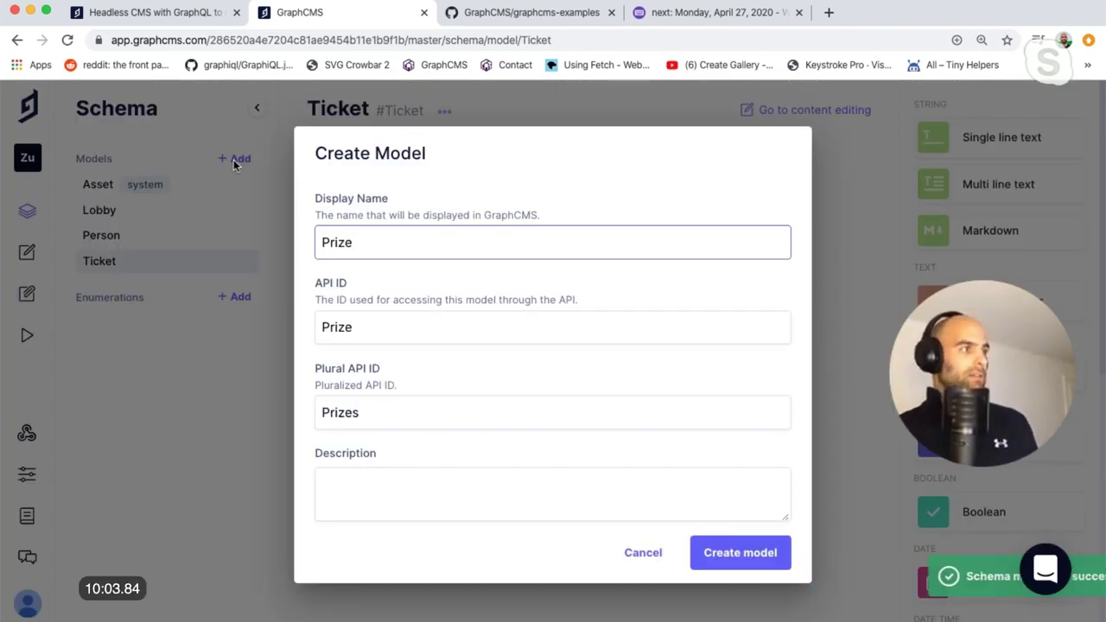
{"action": "left_click", "coordinate": [731, 556]}
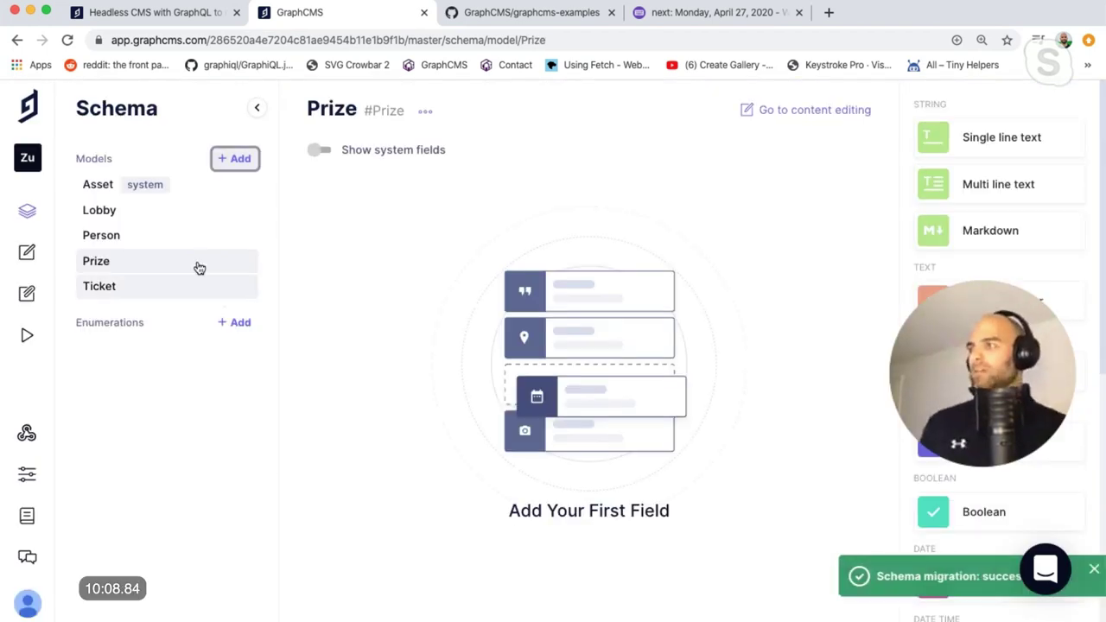
Add a required single line text field called Name to the Lobby model and use it as the title field.
{"action": "left_click", "coordinate": [156, 210]}
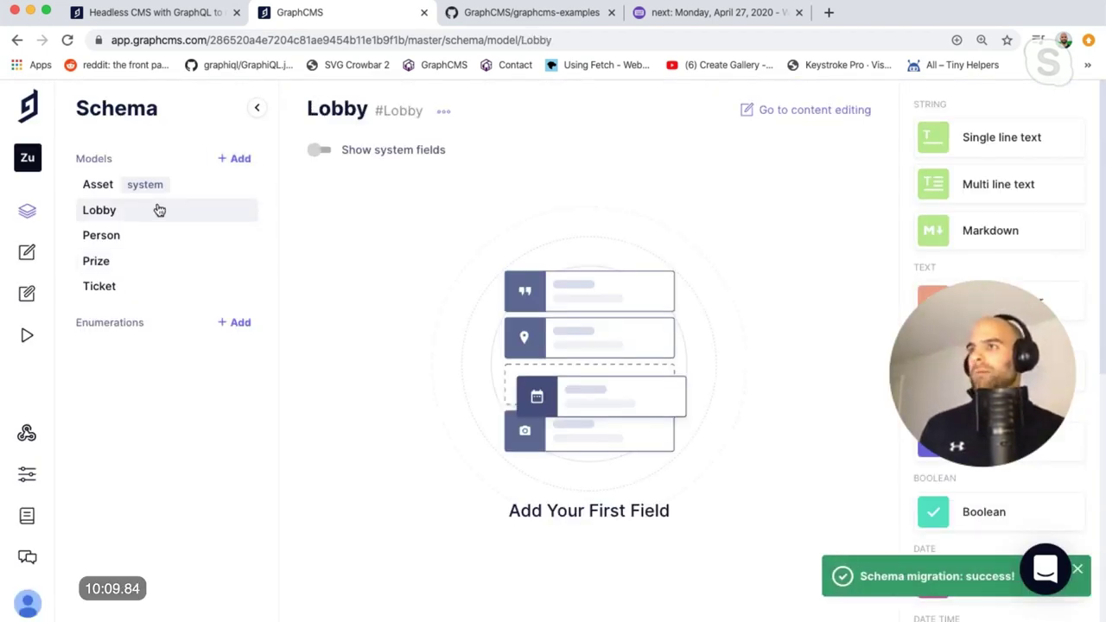
{"action": "left_click", "coordinate": [1006, 139]}
{"action": "type", "text": "Name"}
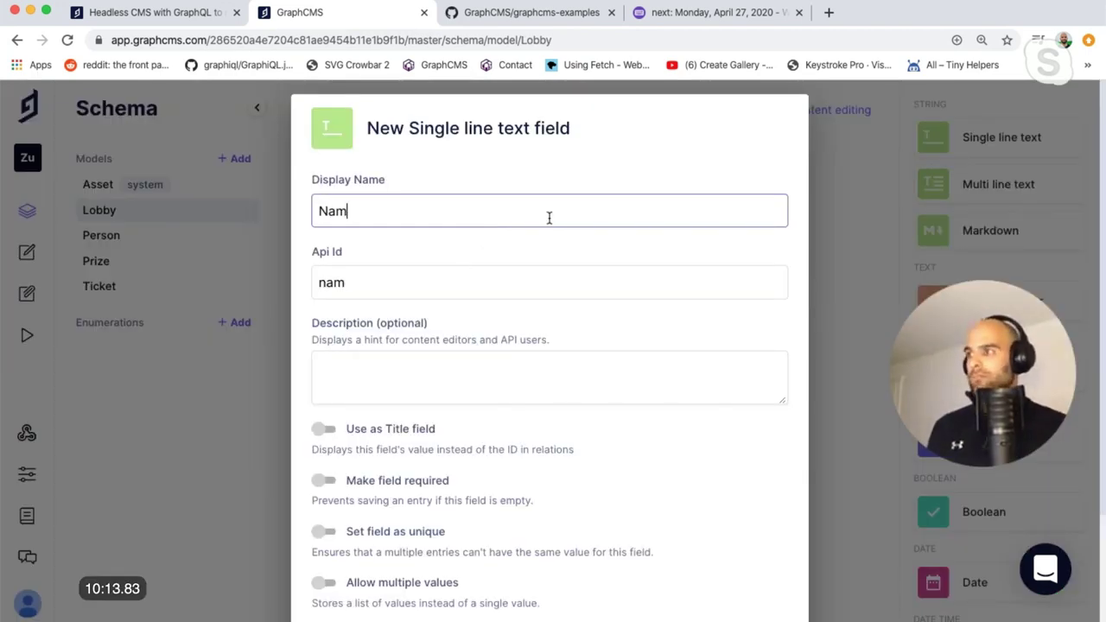
{"action": "left_click", "coordinate": [304, 436]}
{"action": "left_click", "coordinate": [327, 429]}
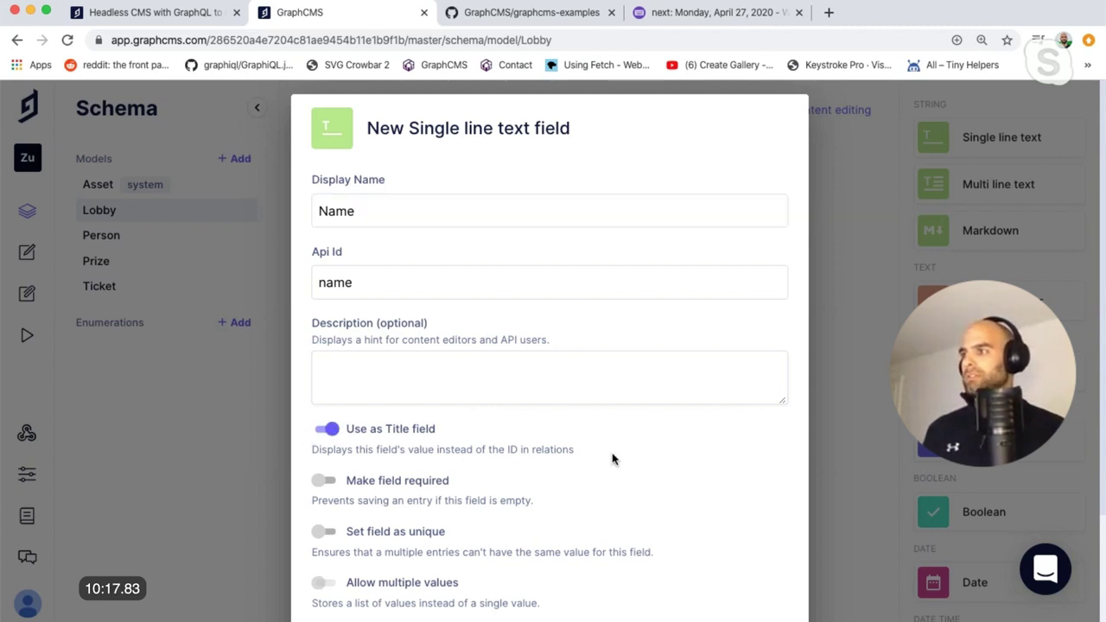
{"action": "scroll", "coordinate": [818, 439], "scroll_direction": "down", "scroll_amount": 3}
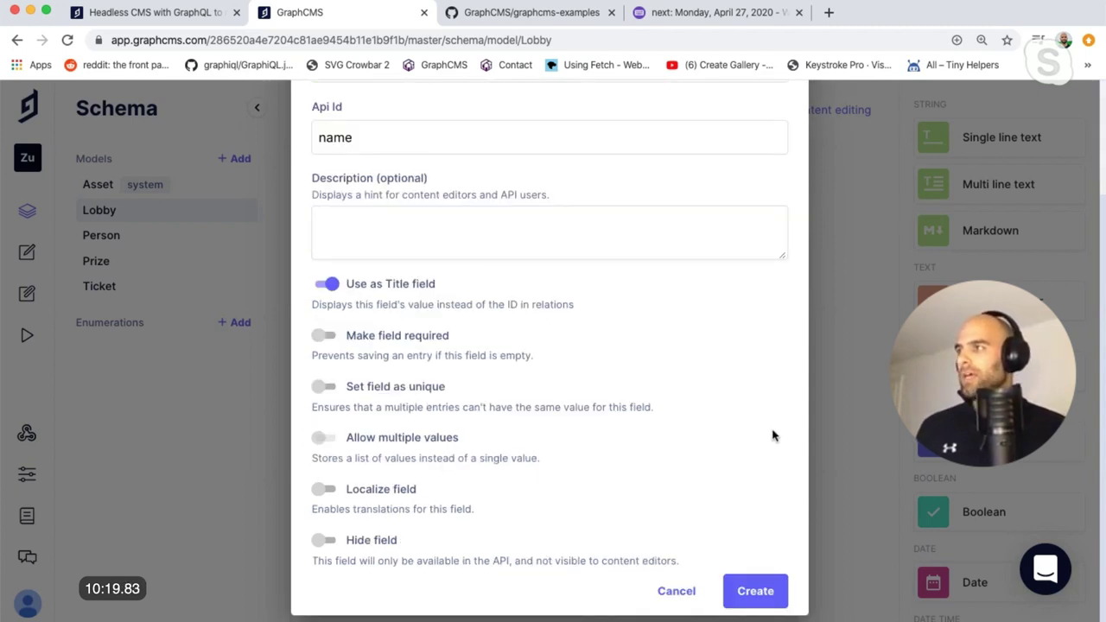
{"action": "scroll", "coordinate": [773, 436], "scroll_direction": "up", "scroll_amount": 2}
{"action": "scroll", "coordinate": [768, 451], "scroll_direction": "down", "scroll_amount": 1}
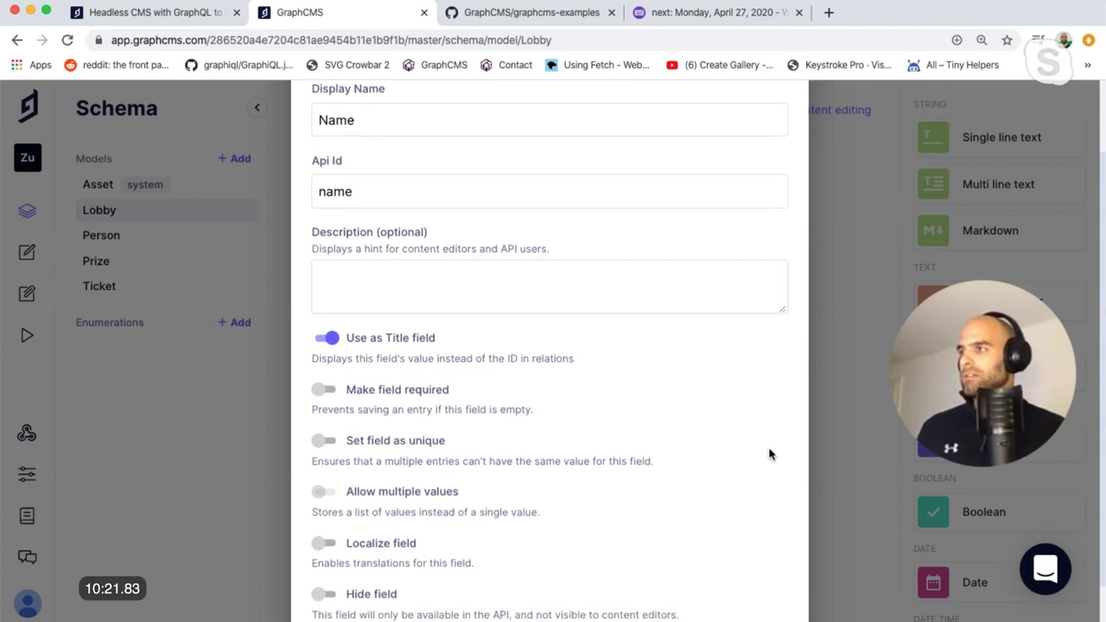
{"action": "left_click", "coordinate": [319, 385]}
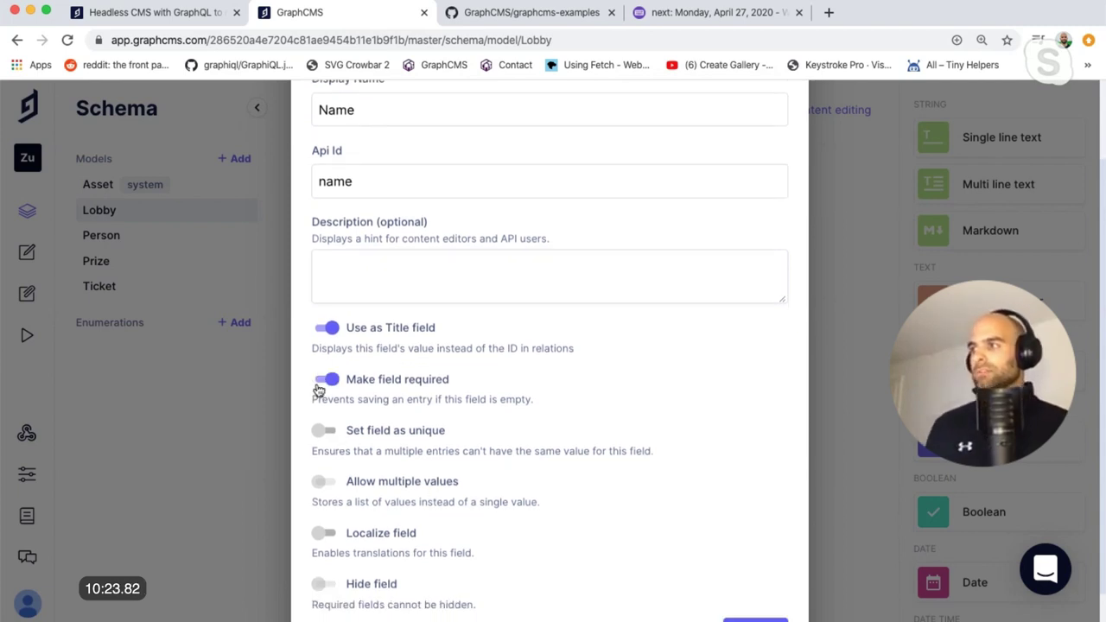
{"action": "scroll", "coordinate": [751, 535], "scroll_direction": "down", "scroll_amount": 1}
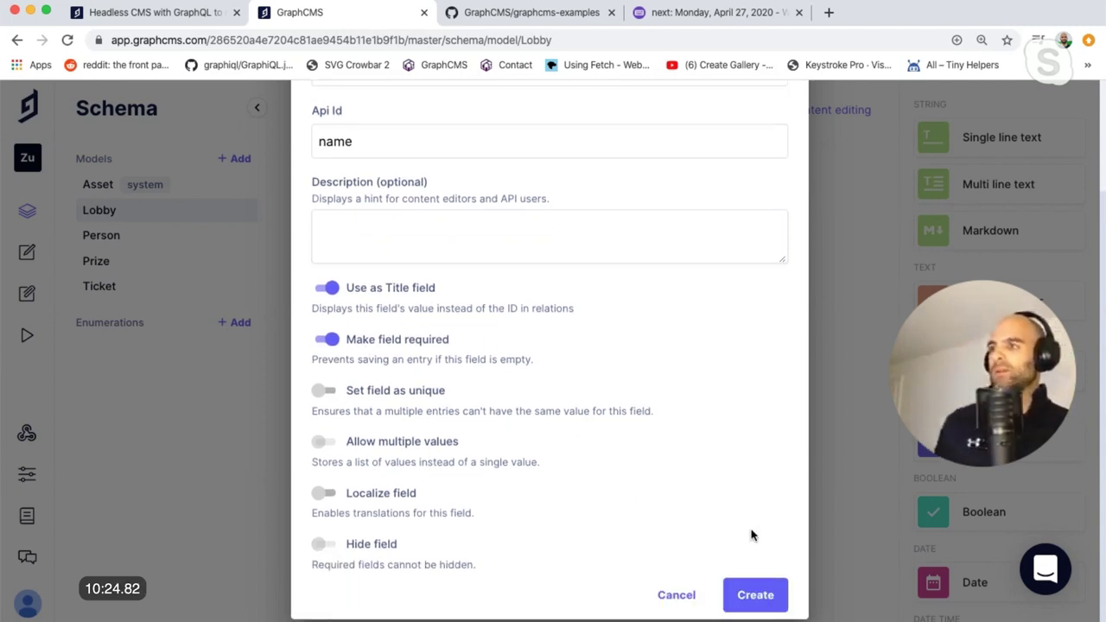
{"action": "left_click", "coordinate": [755, 595]}
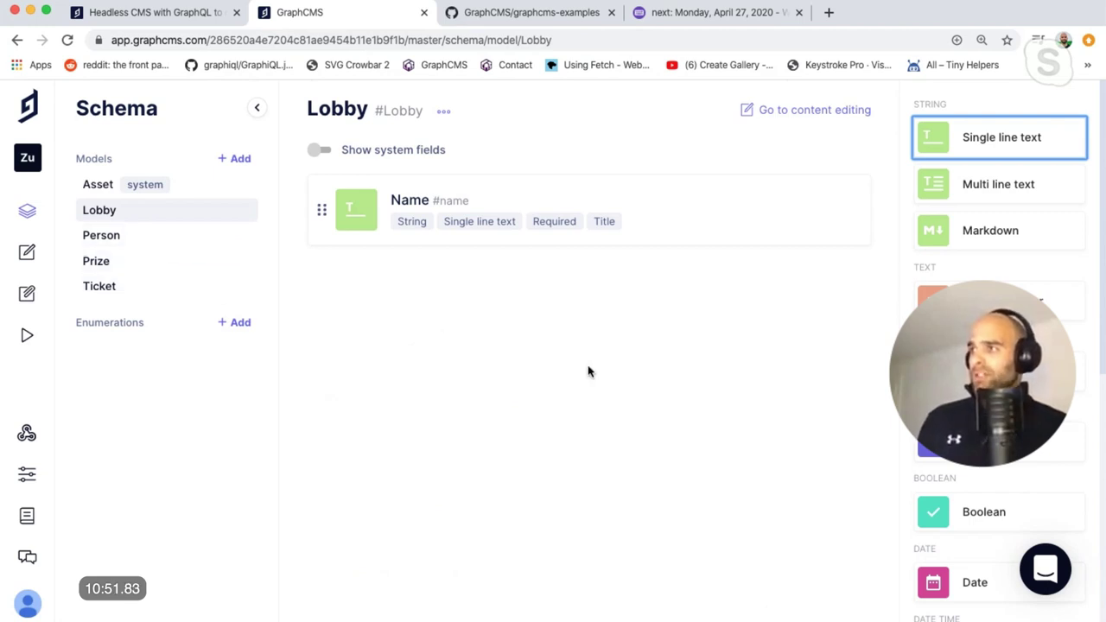
Add a reference field called Participants to the Lobby model, referencing Person with multiple values allowed, and proceed to its reverse field.
{"action": "scroll", "coordinate": [986, 482], "scroll_direction": "down", "scroll_amount": 5}
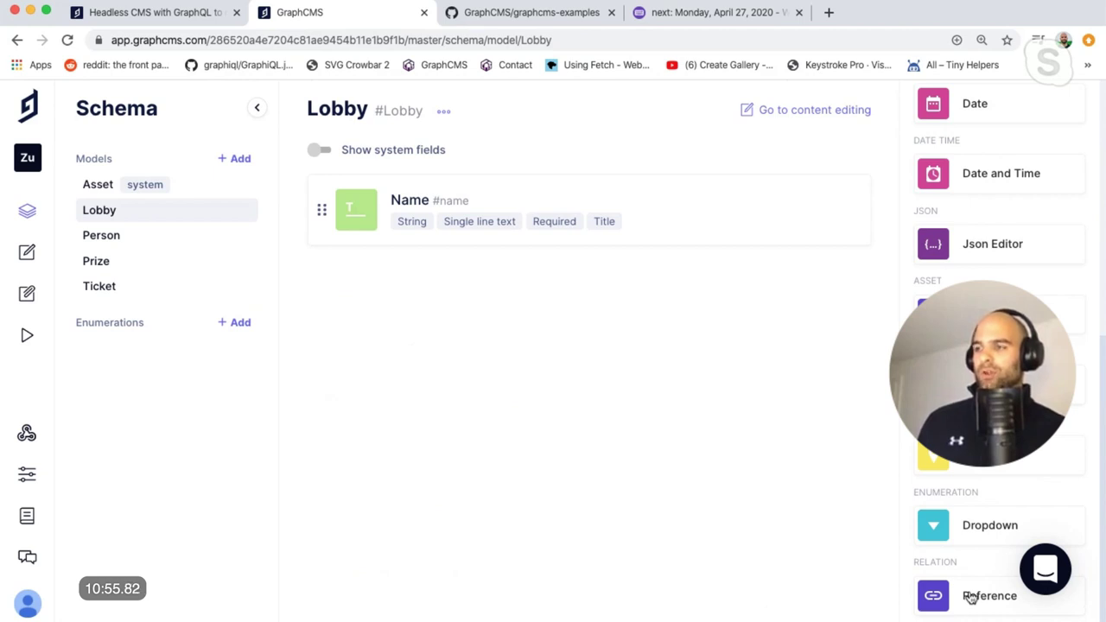
{"action": "left_click", "coordinate": [971, 597]}
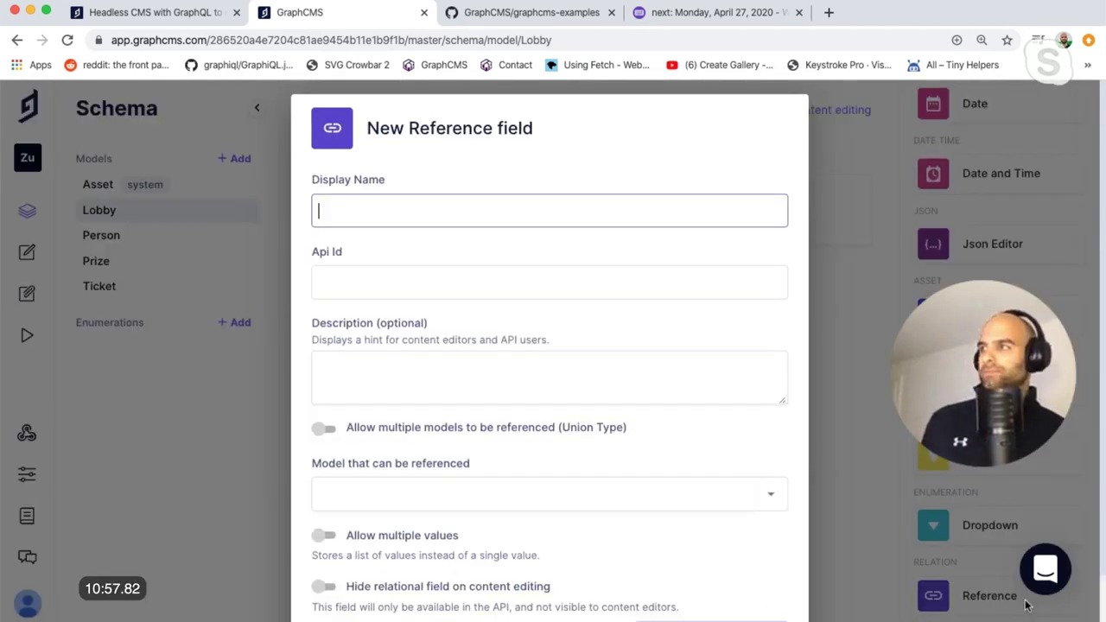
{"action": "type", "text": "Part"}
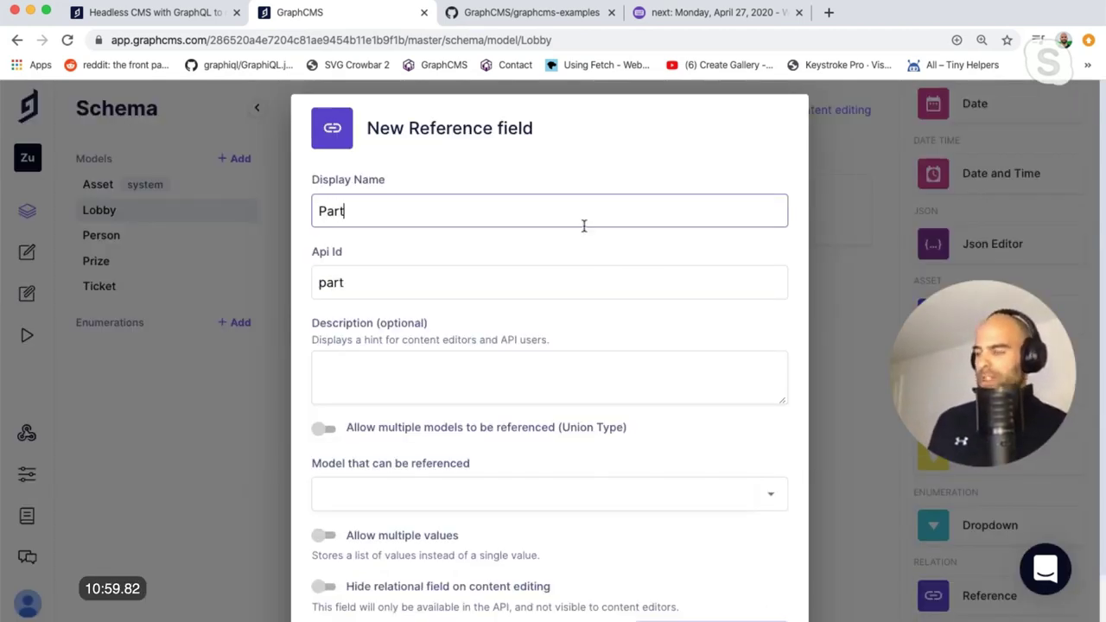
{"action": "type", "text": "icipants"}
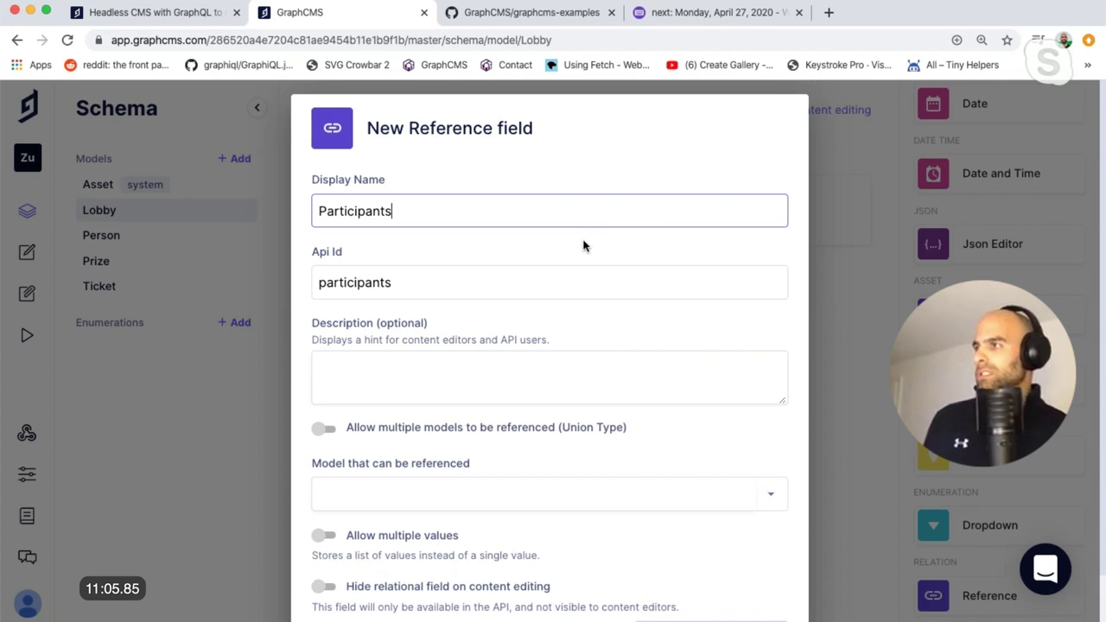
{"action": "scroll", "coordinate": [582, 244], "scroll_direction": "down", "scroll_amount": 2}
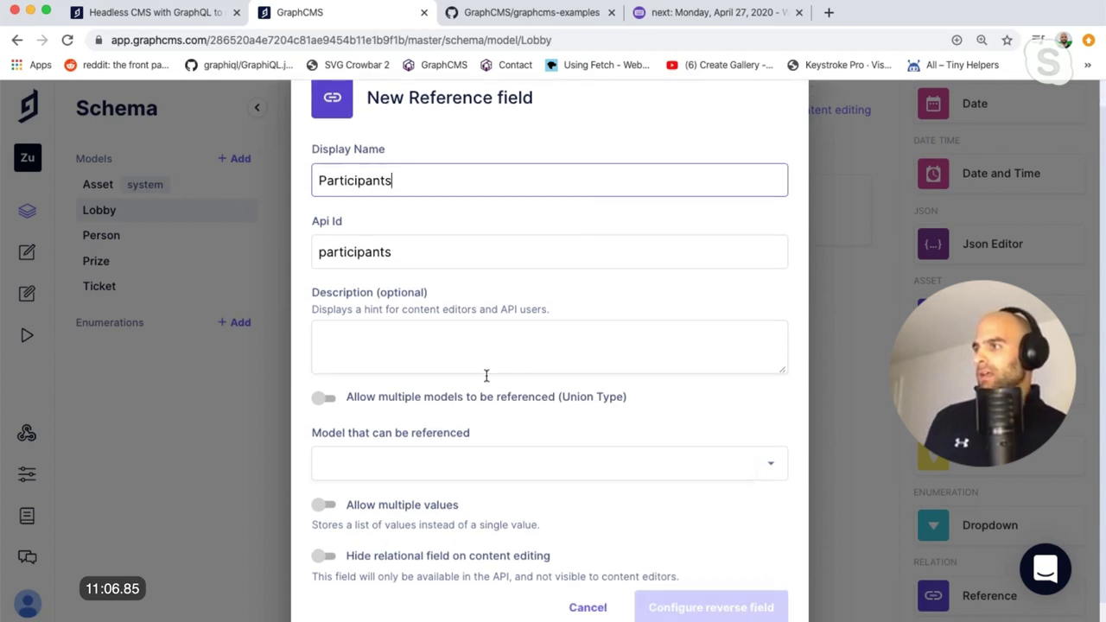
{"action": "left_click", "coordinate": [701, 453]}
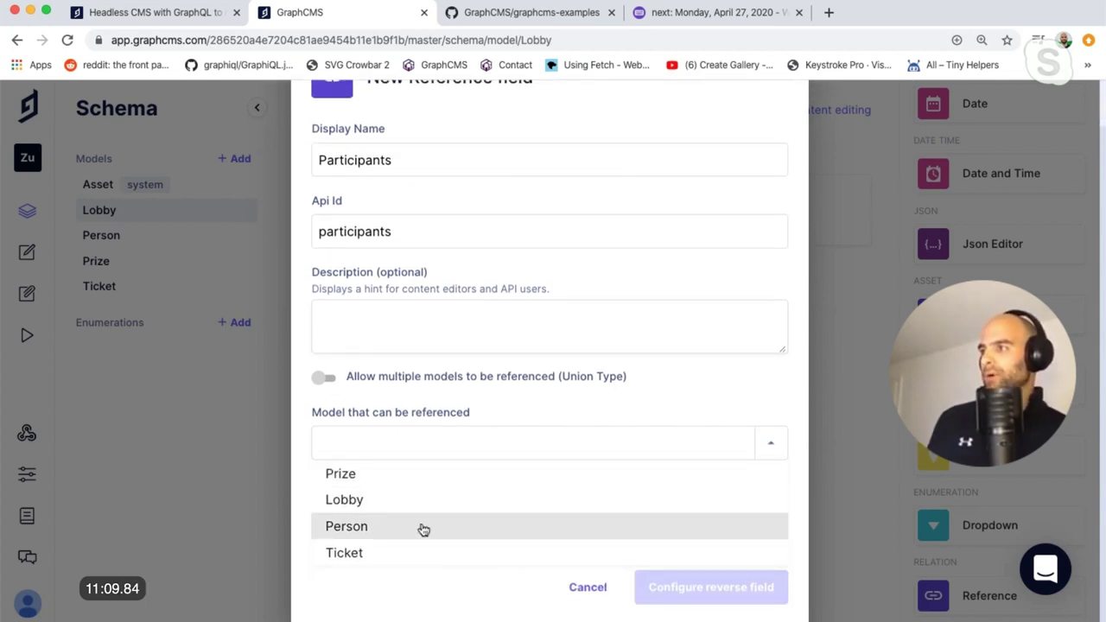
{"action": "left_click", "coordinate": [421, 528]}
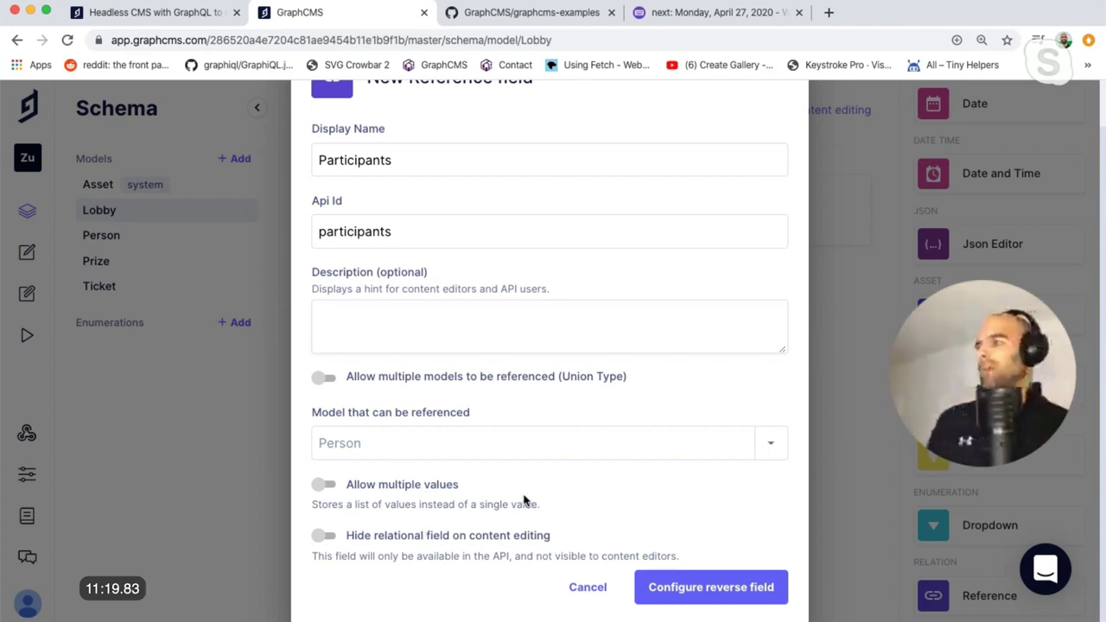
{"action": "left_click", "coordinate": [329, 486]}
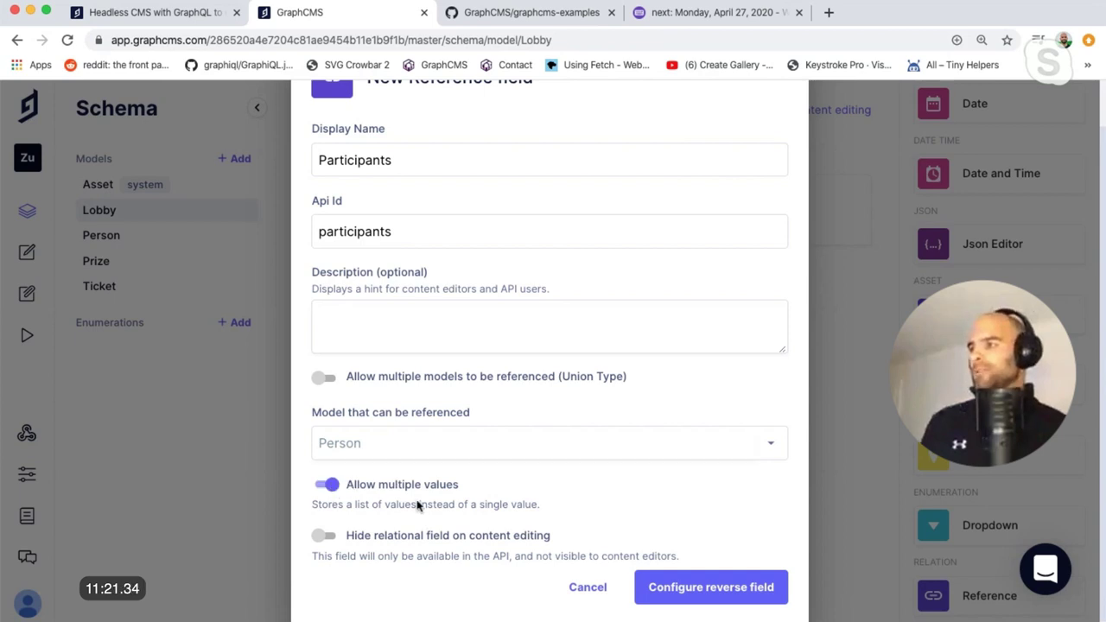
{"action": "left_click", "coordinate": [721, 589]}
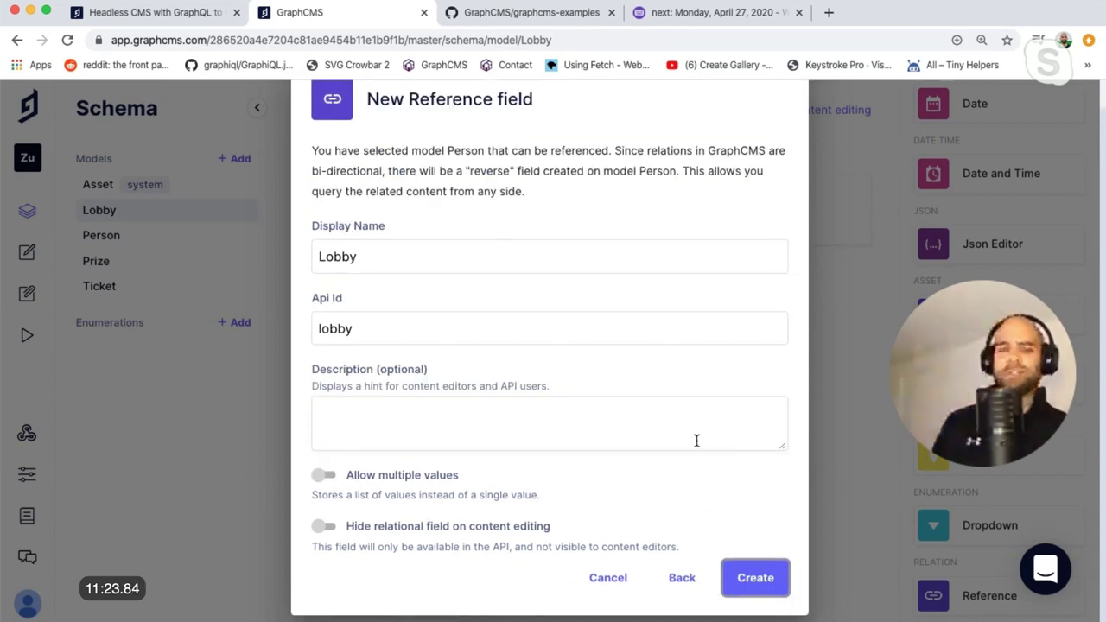
Rename the reverse field on the Person model to Lobbies with the API ID lobbies.
{"action": "left_click", "coordinate": [466, 253]}
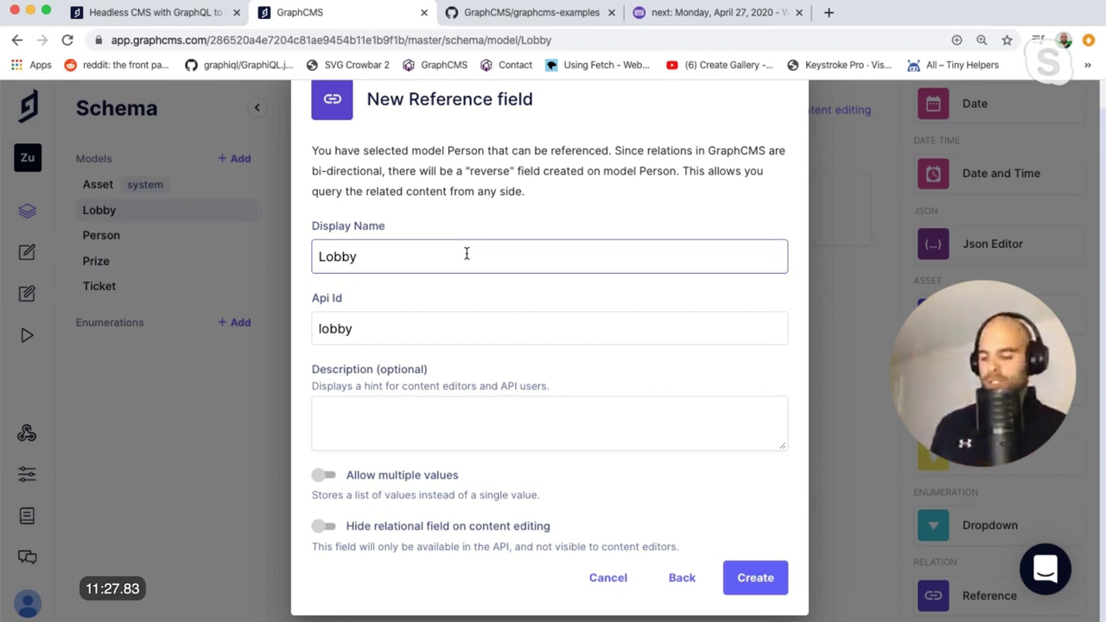
{"action": "key", "text": "BackSpace"}
{"action": "type", "text": "ies"}
{"action": "left_click", "coordinate": [418, 313]}
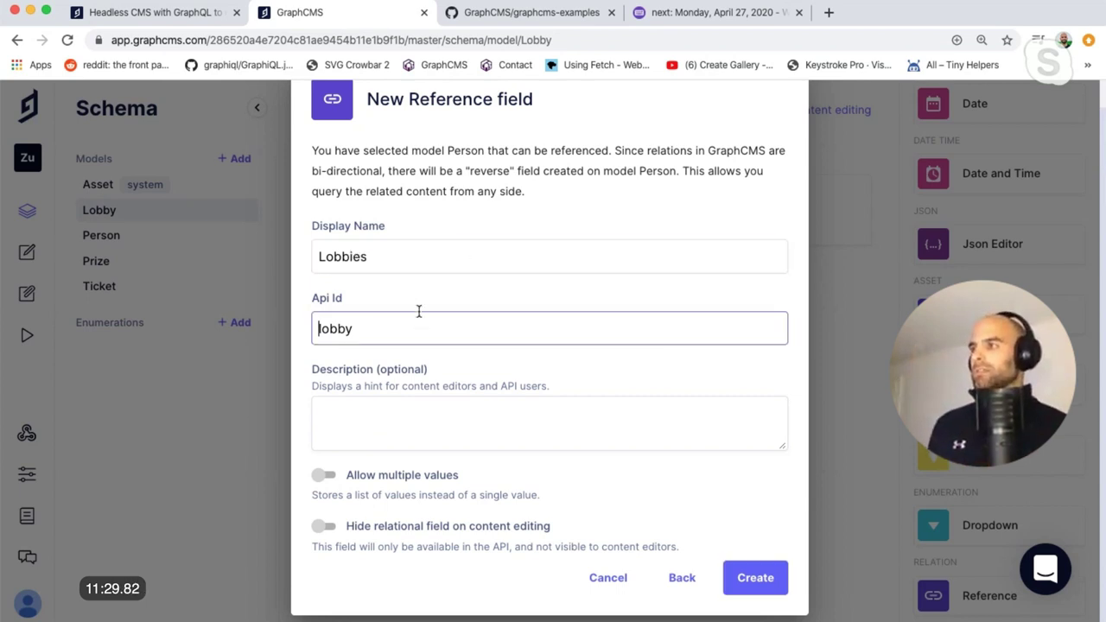
{"action": "left_click", "coordinate": [419, 329]}
{"action": "key", "text": "BackSpace"}
{"action": "type", "text": "ies"}
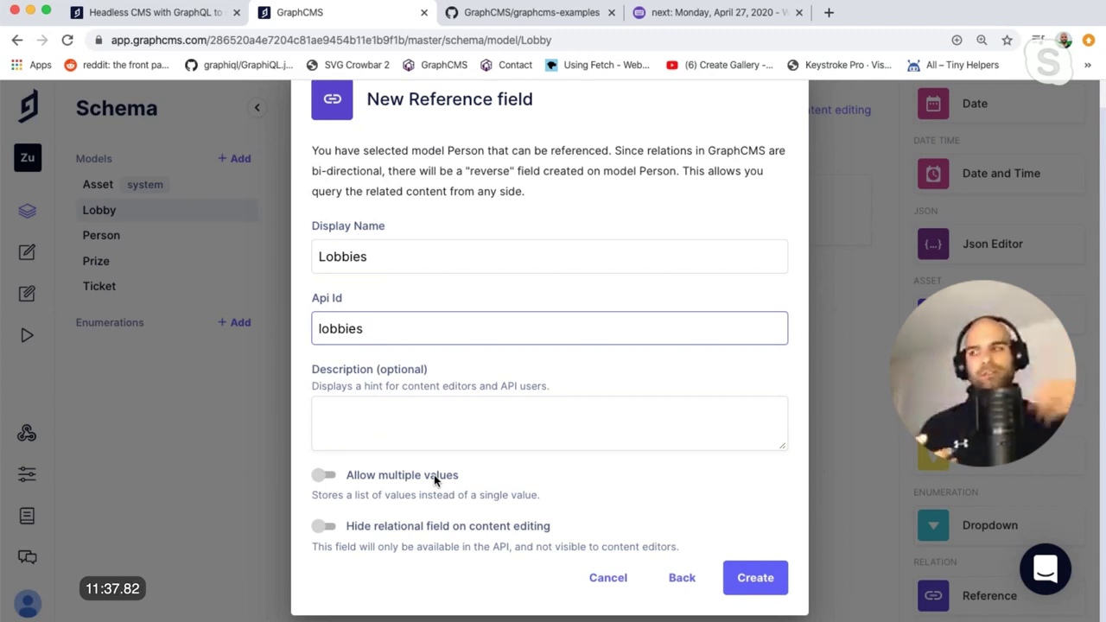
Change the reverse field back to the display name Lobby and API ID lobby, and create the Participants relation.
{"action": "left_click", "coordinate": [413, 258]}
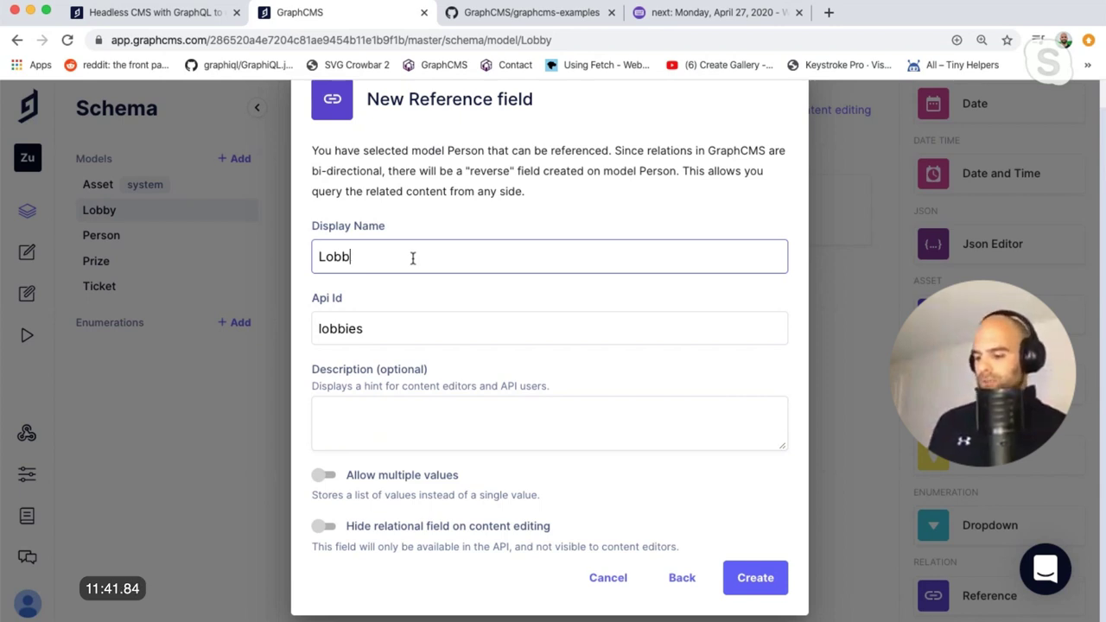
{"action": "type", "text": "y"}
{"action": "left_click", "coordinate": [411, 336]}
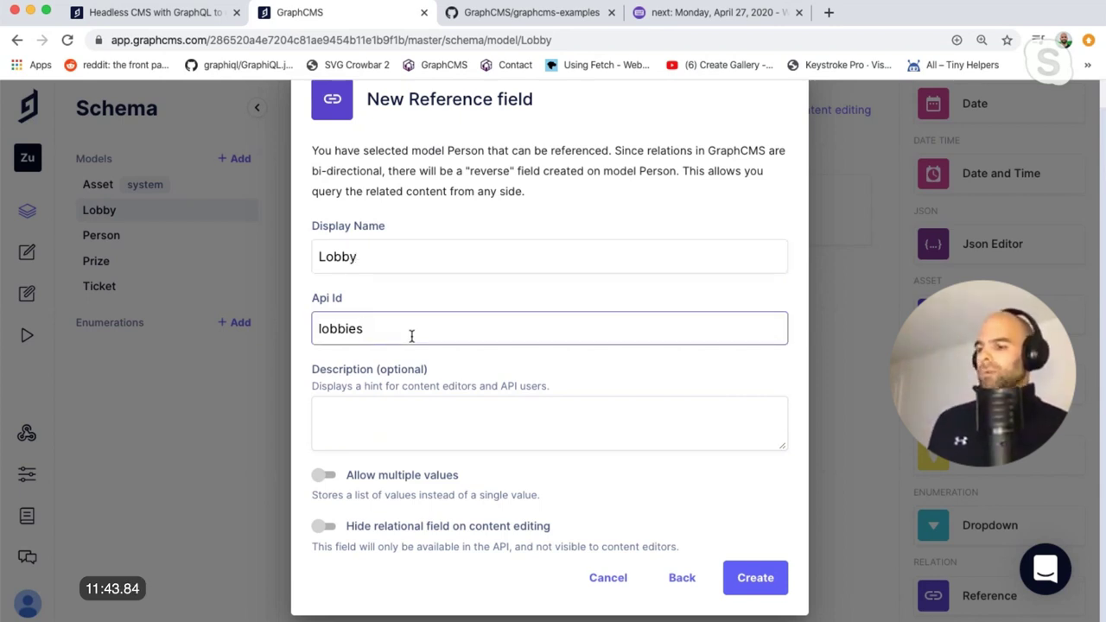
{"action": "type", "text": "y"}
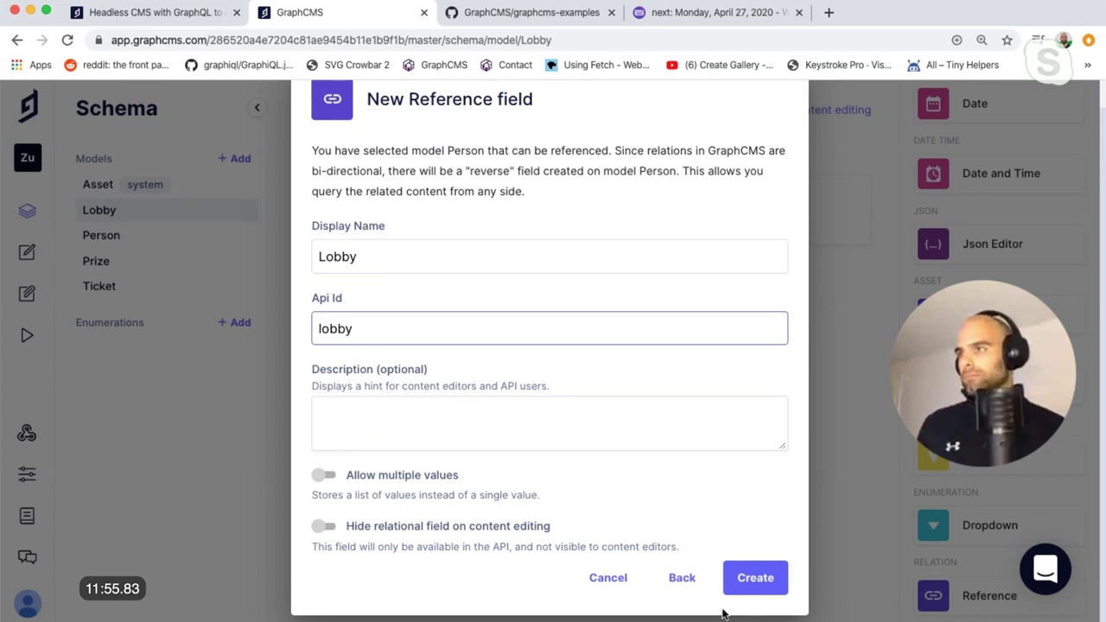
{"action": "left_click", "coordinate": [762, 580]}
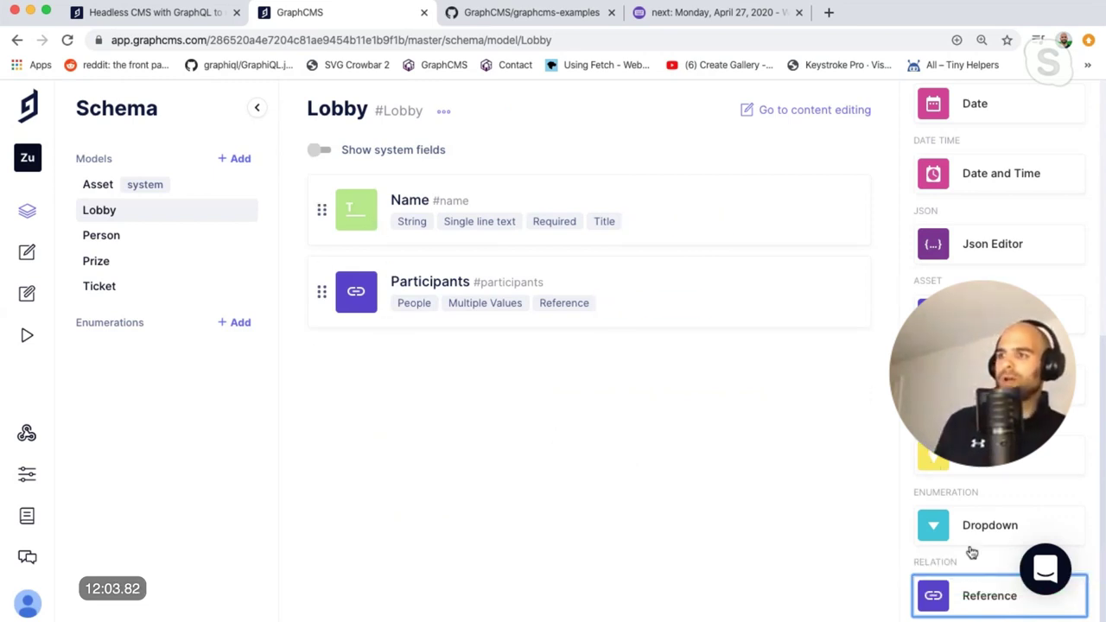
Add a single-value reference field called Prize to the Lobby model, referencing the Prize model, and proceed to its reverse field.
{"action": "left_click", "coordinate": [974, 602]}
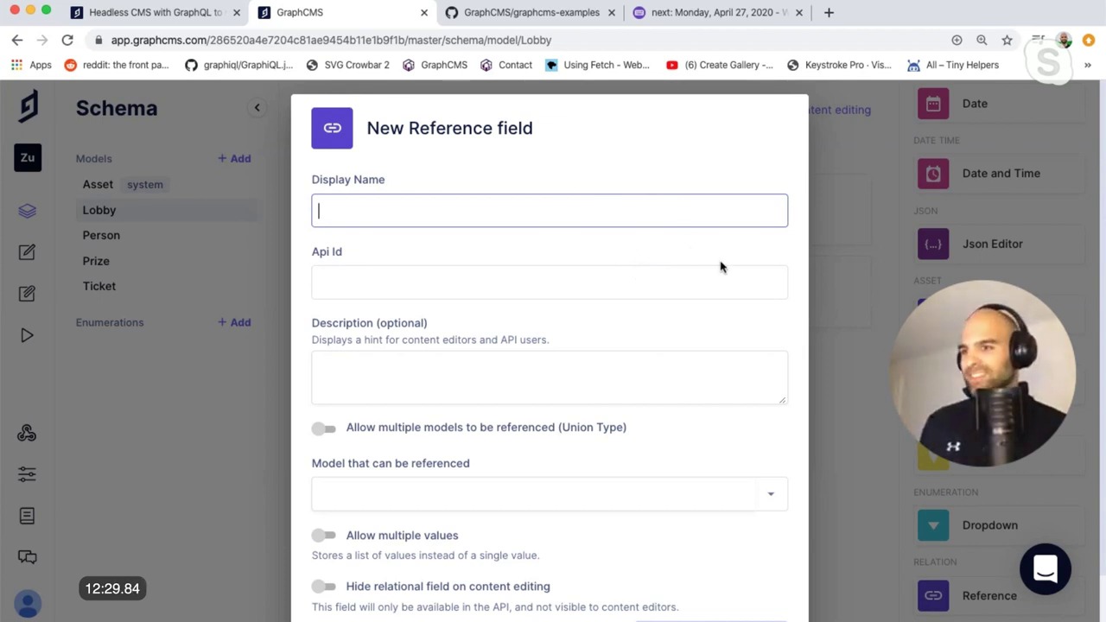
{"action": "scroll", "coordinate": [681, 324], "scroll_direction": "down", "scroll_amount": 2}
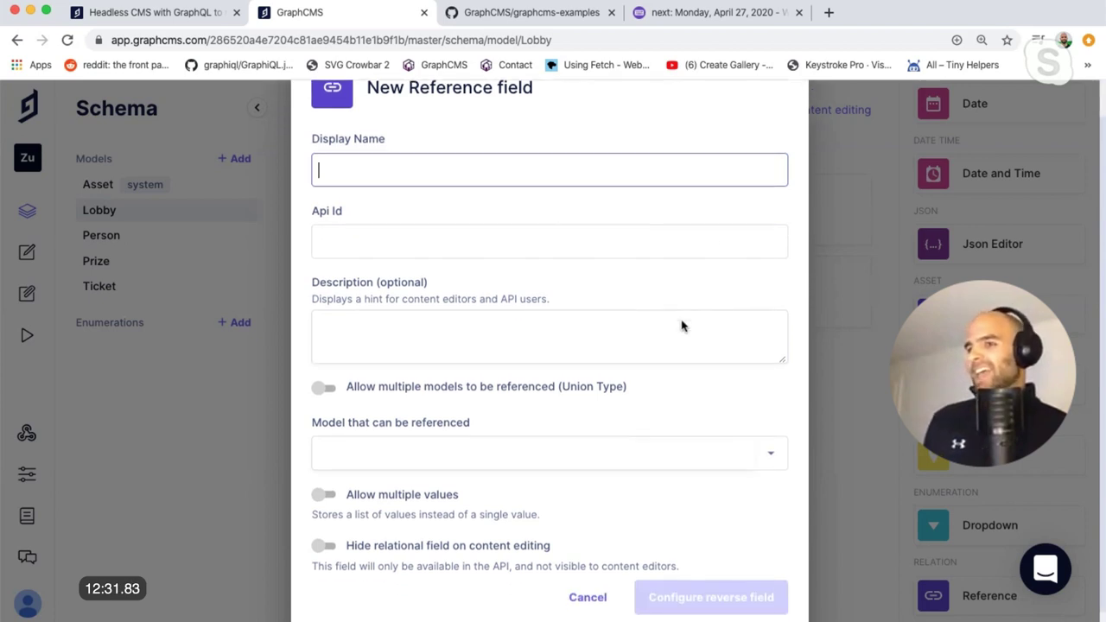
{"action": "scroll", "coordinate": [682, 321], "scroll_direction": "up", "scroll_amount": 2}
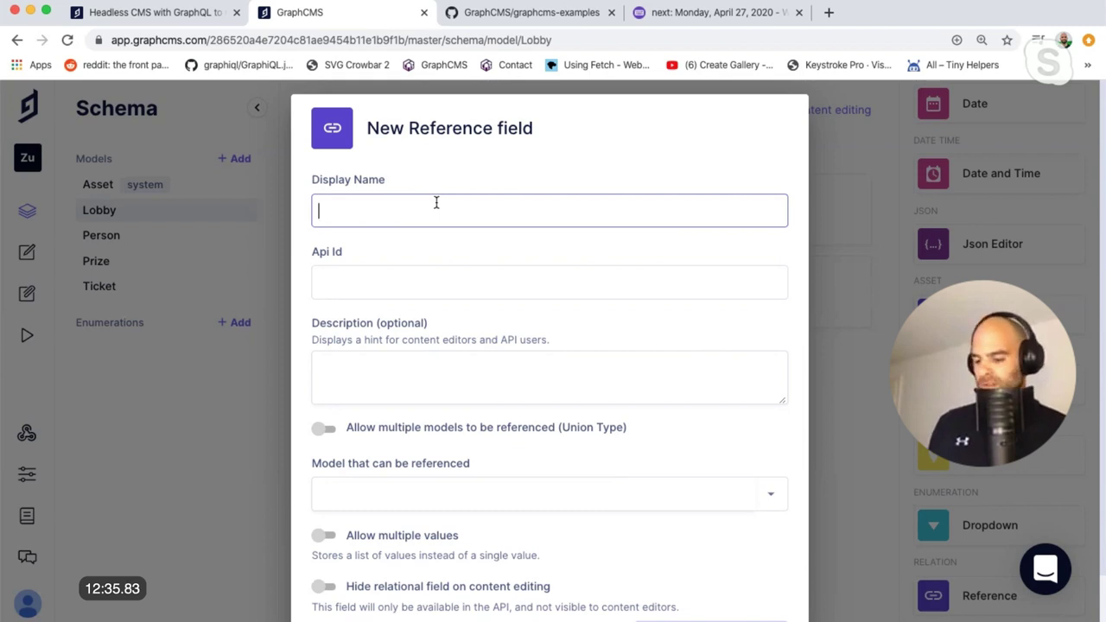
{"action": "type", "text": "Pri"}
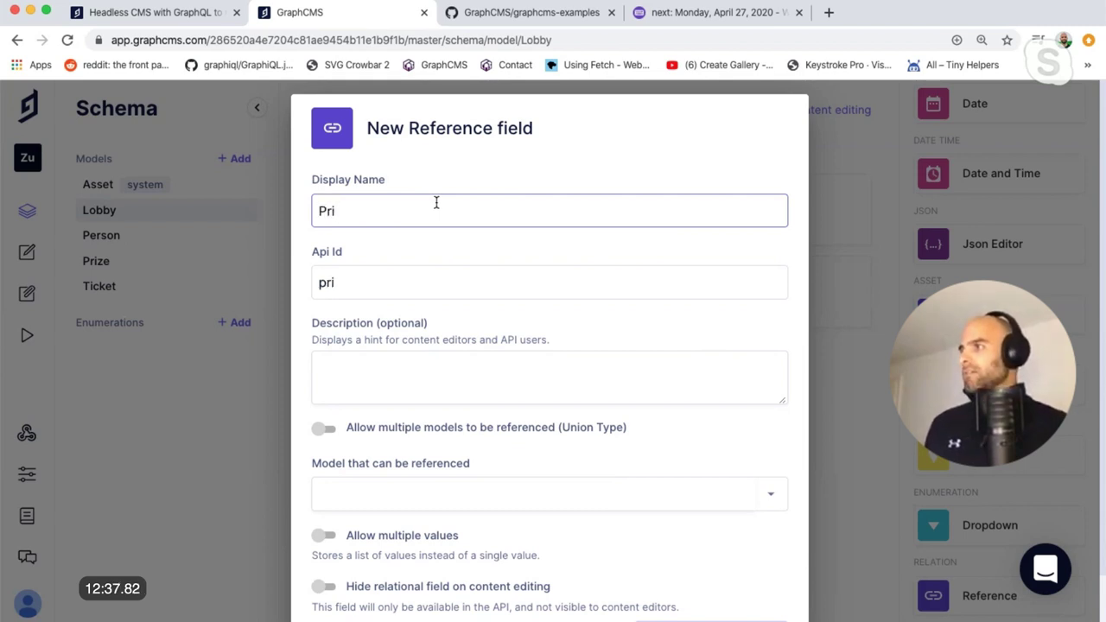
{"action": "type", "text": "ze"}
{"action": "scroll", "coordinate": [681, 328], "scroll_direction": "down", "scroll_amount": 2}
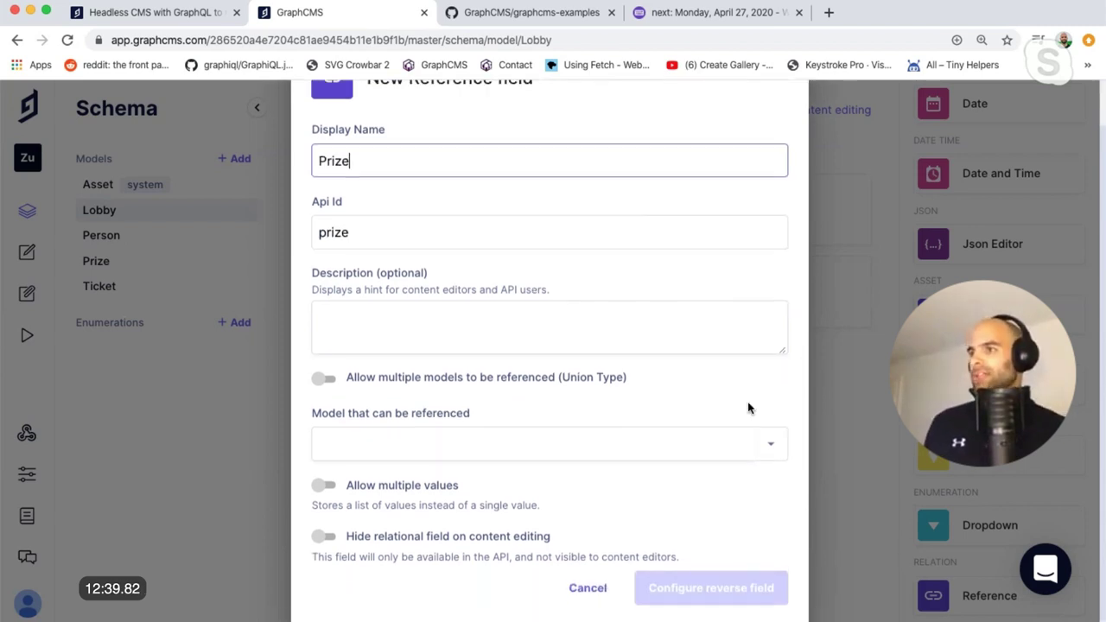
{"action": "left_click", "coordinate": [776, 458]}
{"action": "left_click", "coordinate": [518, 478]}
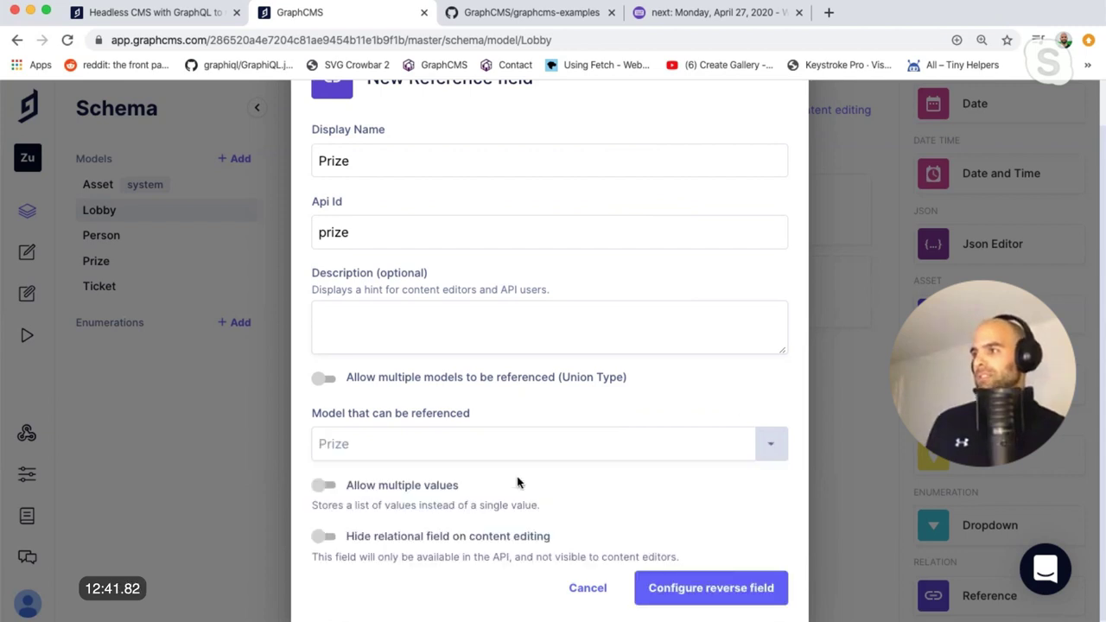
{"action": "scroll", "coordinate": [662, 523], "scroll_direction": "down", "scroll_amount": 1}
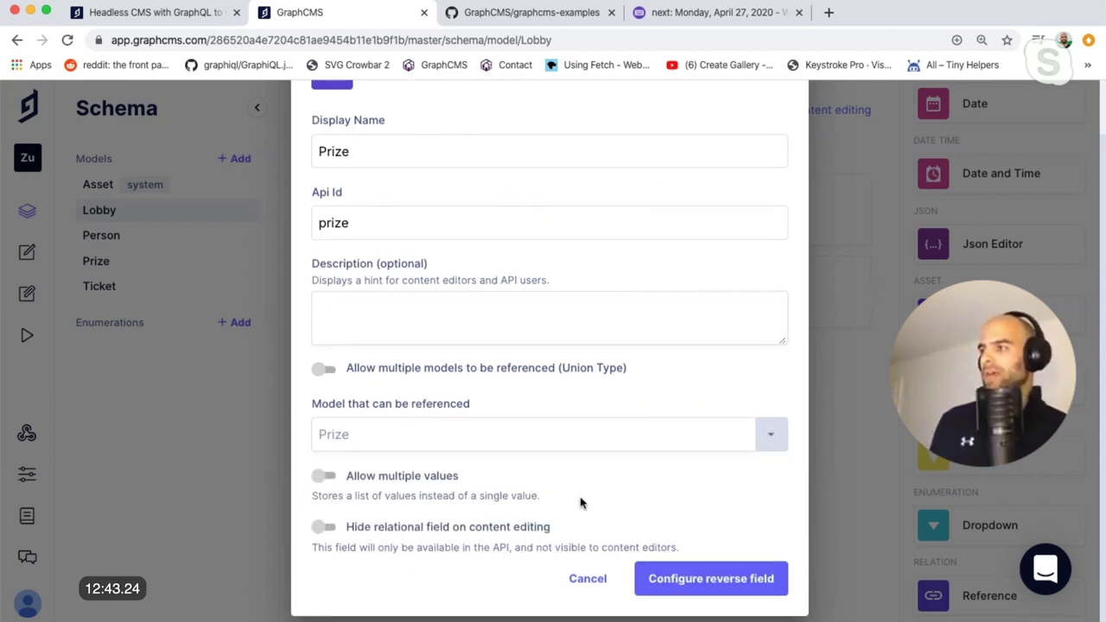
{"action": "scroll", "coordinate": [494, 483], "scroll_direction": "up", "scroll_amount": 1}
{"action": "scroll", "coordinate": [527, 517], "scroll_direction": "down", "scroll_amount": 1}
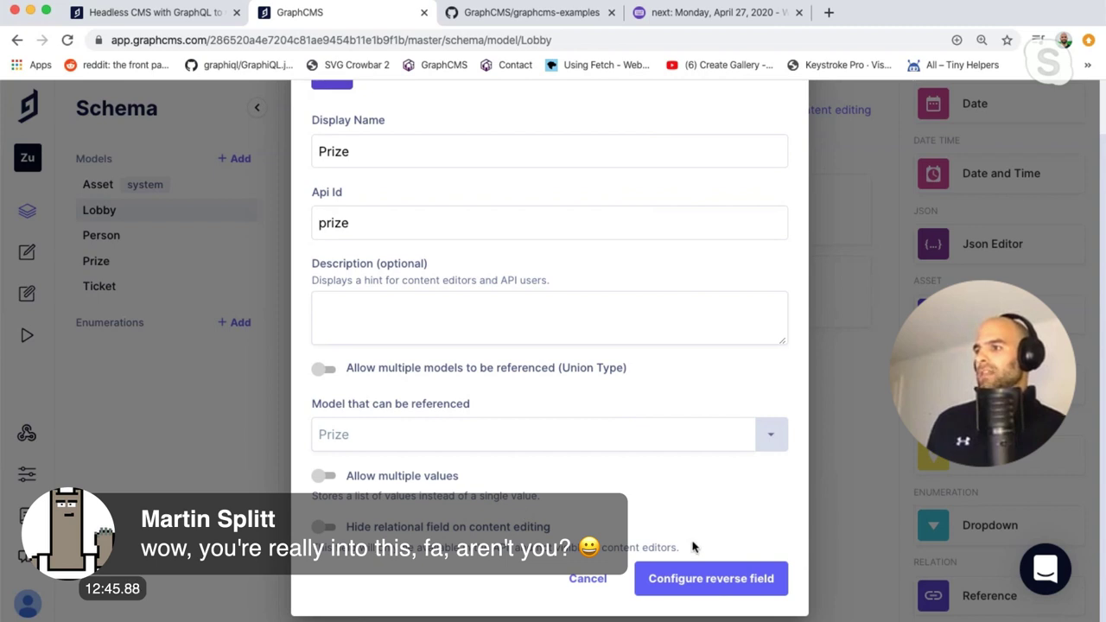
{"action": "scroll", "coordinate": [691, 546], "scroll_direction": "up", "scroll_amount": 1}
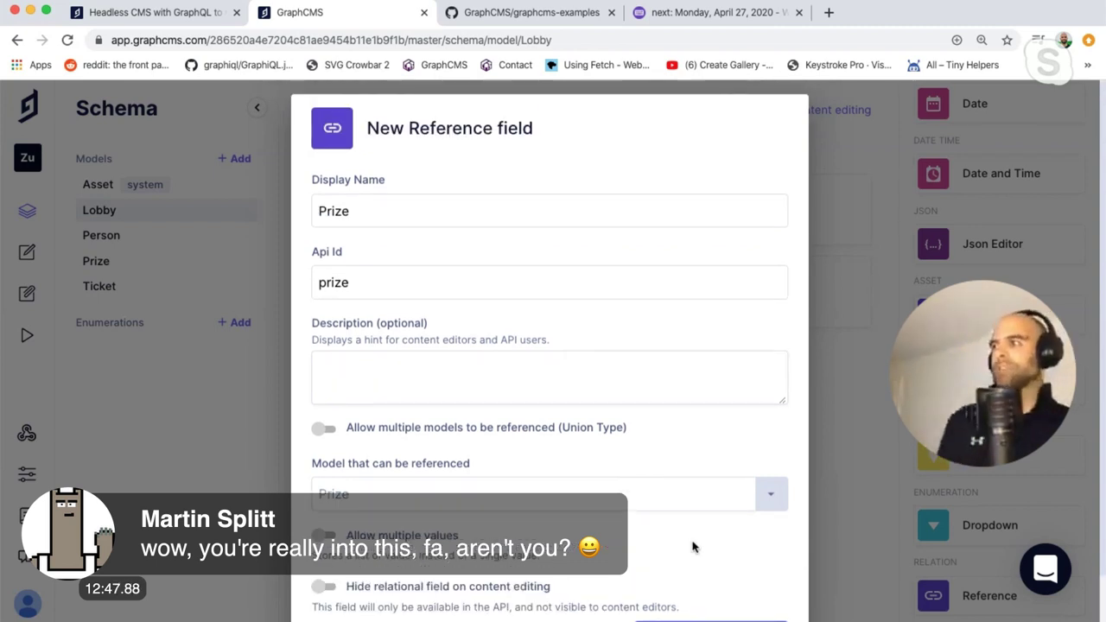
{"action": "scroll", "coordinate": [692, 546], "scroll_direction": "down", "scroll_amount": 1}
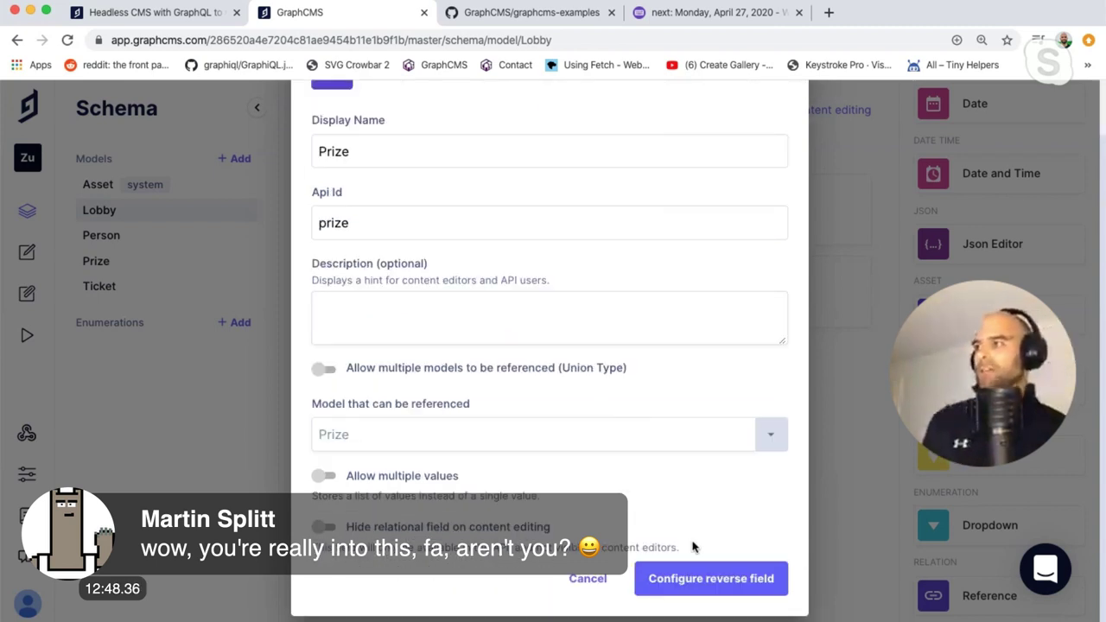
{"action": "left_click", "coordinate": [736, 585]}
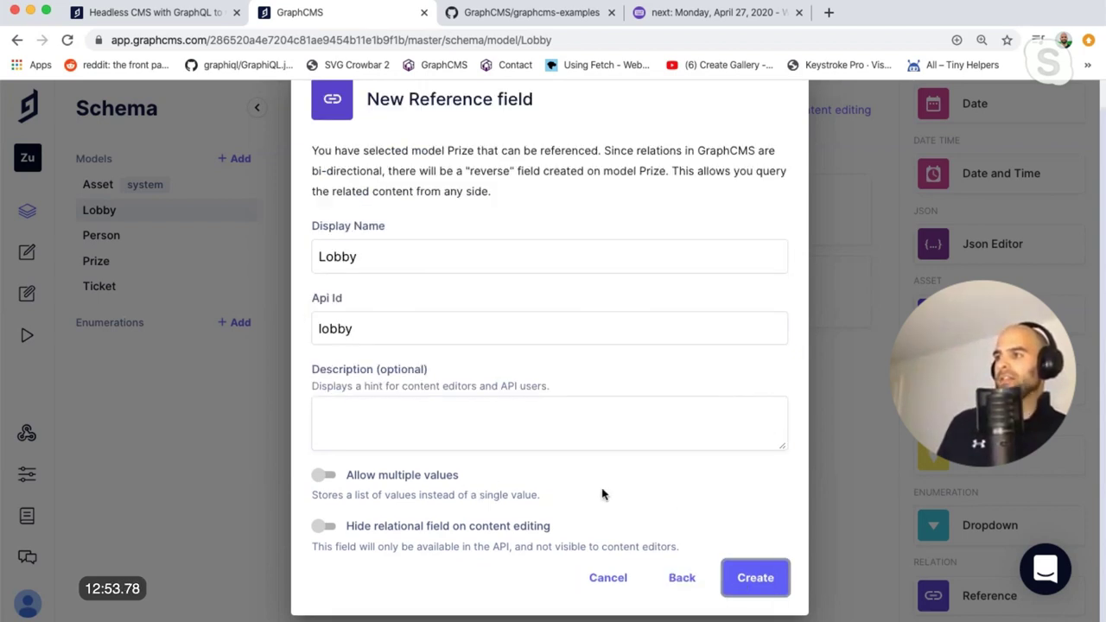
Allow multiple values on the reverse field, name it Lobbies with API ID lobbies, and create the Prize relation.
{"action": "left_click", "coordinate": [323, 475]}
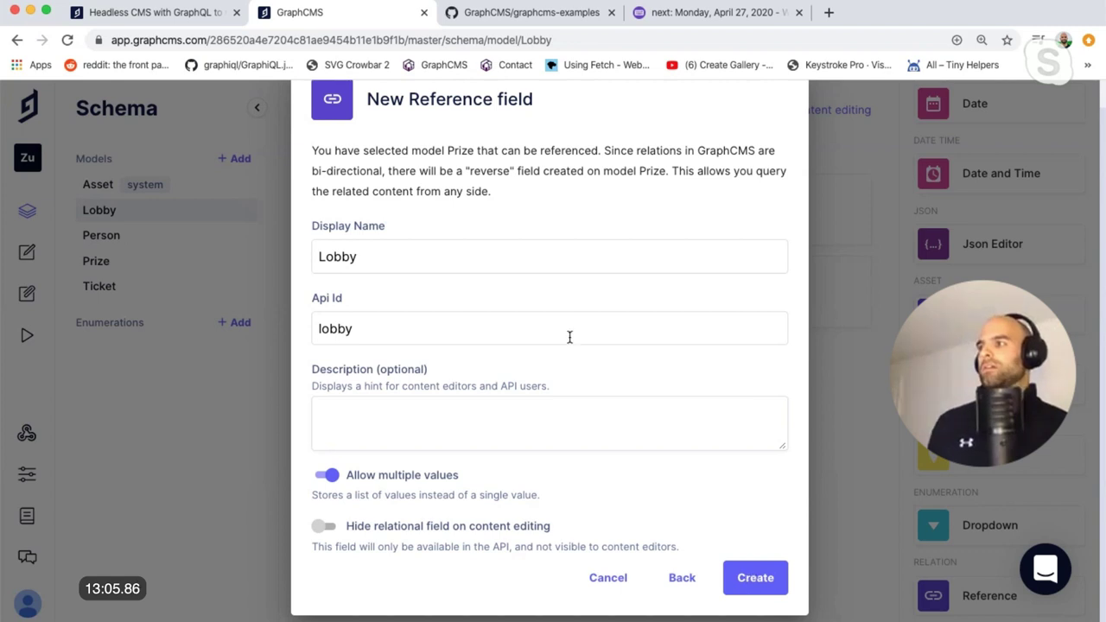
{"action": "left_click", "coordinate": [532, 250]}
{"action": "key", "text": "BackSpace"}
{"action": "type", "text": "ies"}
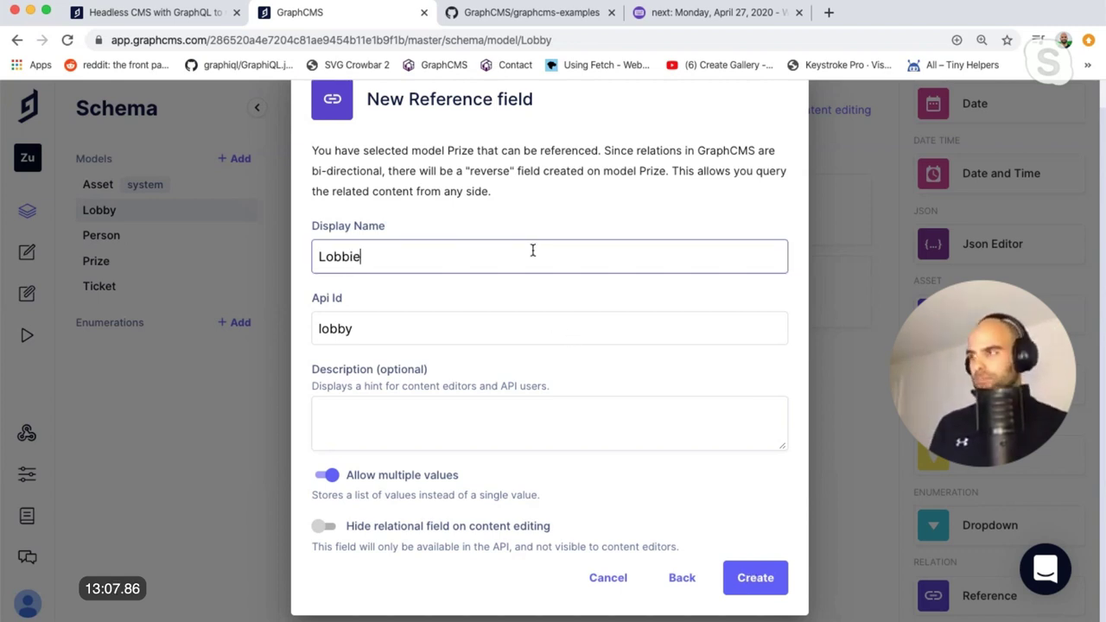
{"action": "left_click", "coordinate": [471, 331]}
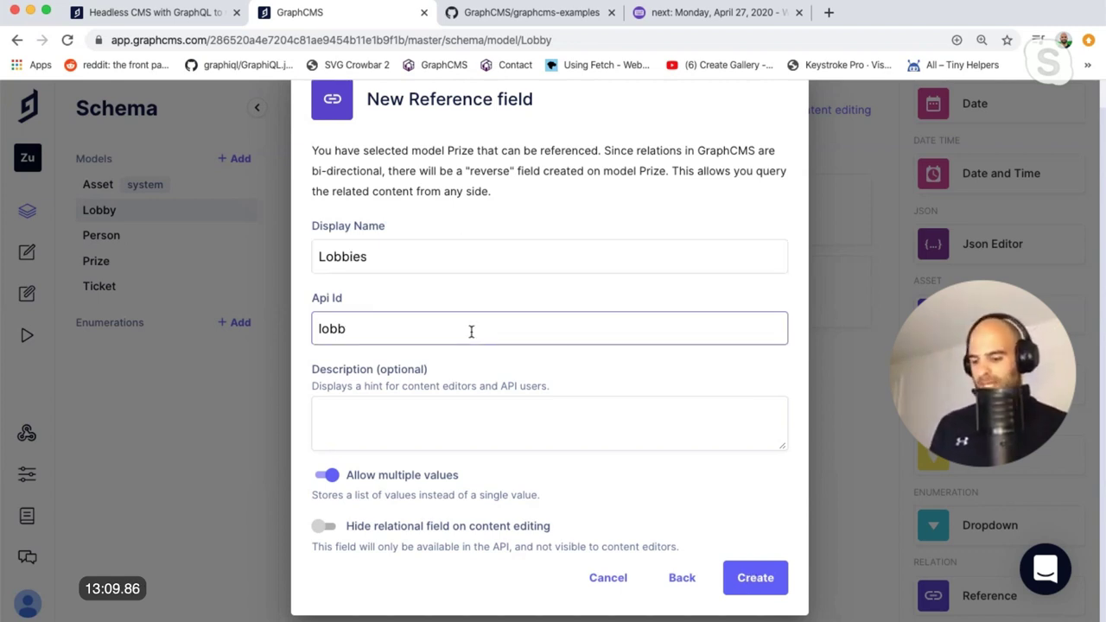
{"action": "type", "text": "ies"}
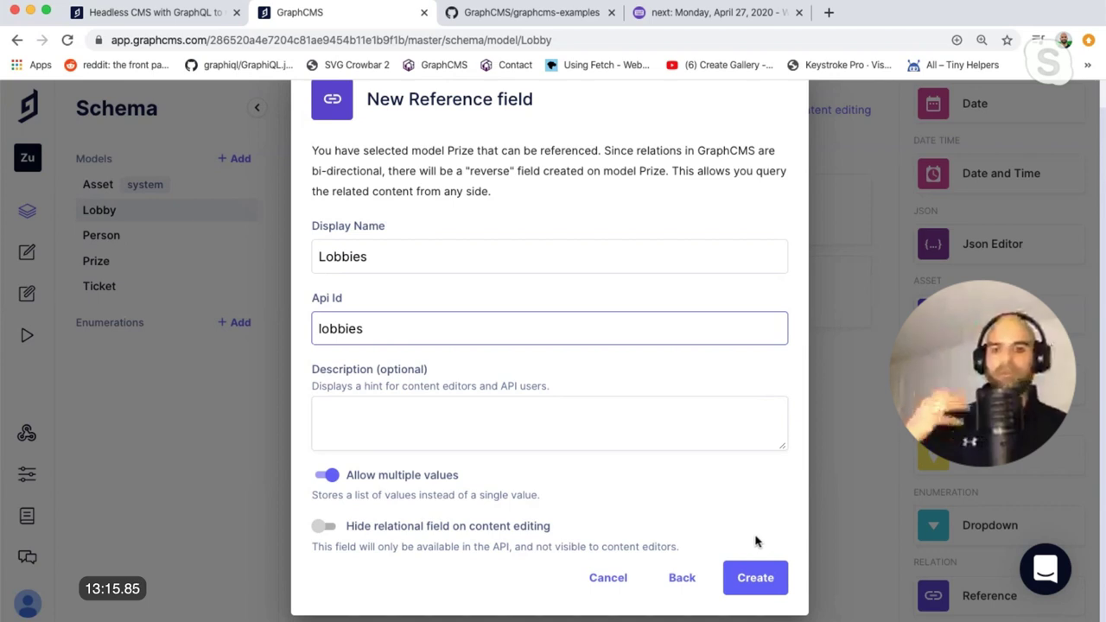
{"action": "left_click", "coordinate": [766, 591]}
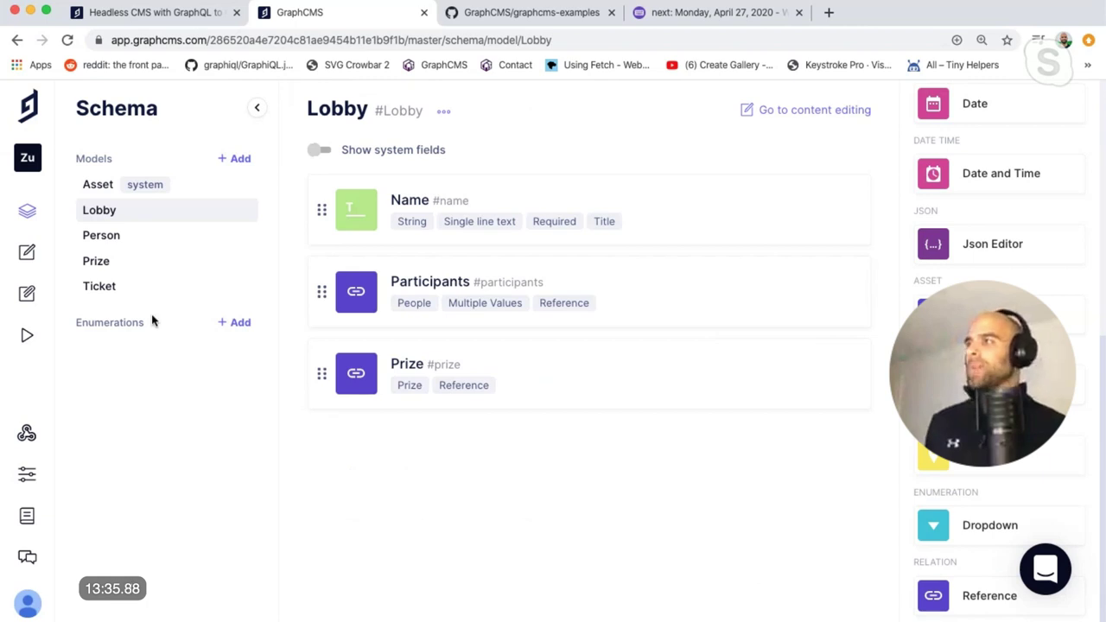
Add a reference field called Admin to the Lobby model, referencing Person with multiple values allowed, and proceed to its reverse field.
{"action": "mouse_move", "coordinate": [494, 207]}
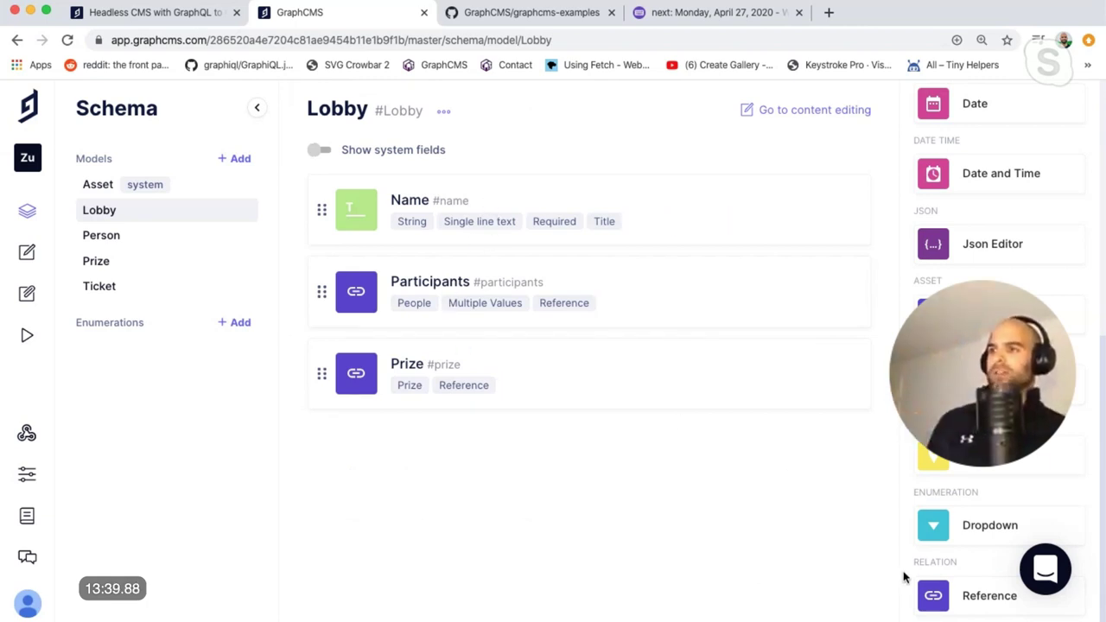
{"action": "left_click", "coordinate": [980, 595]}
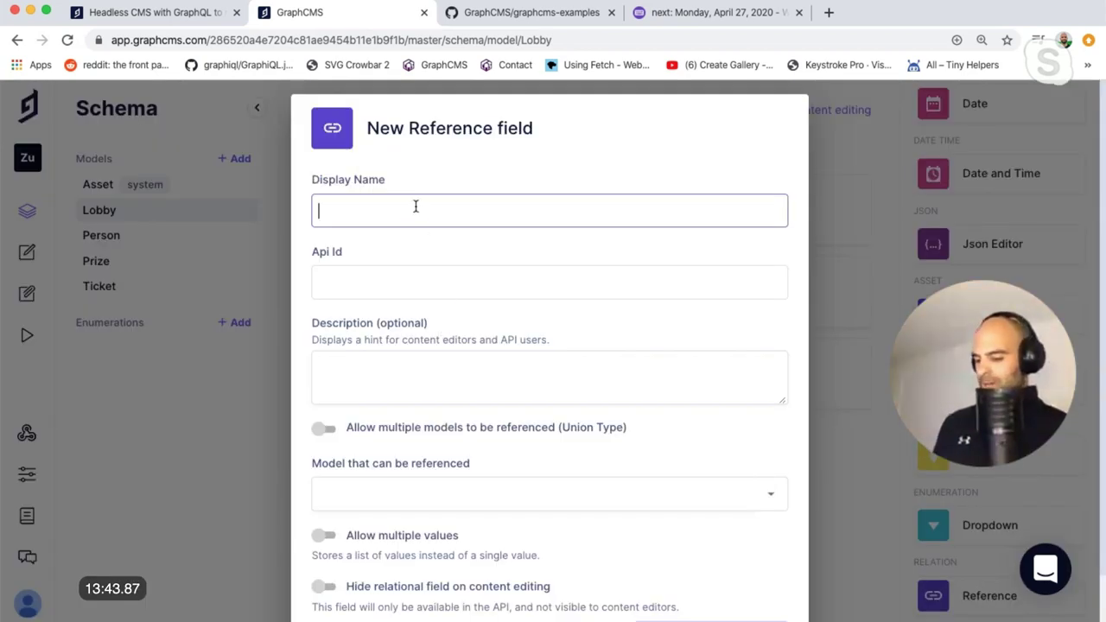
{"action": "type", "text": "Admin"}
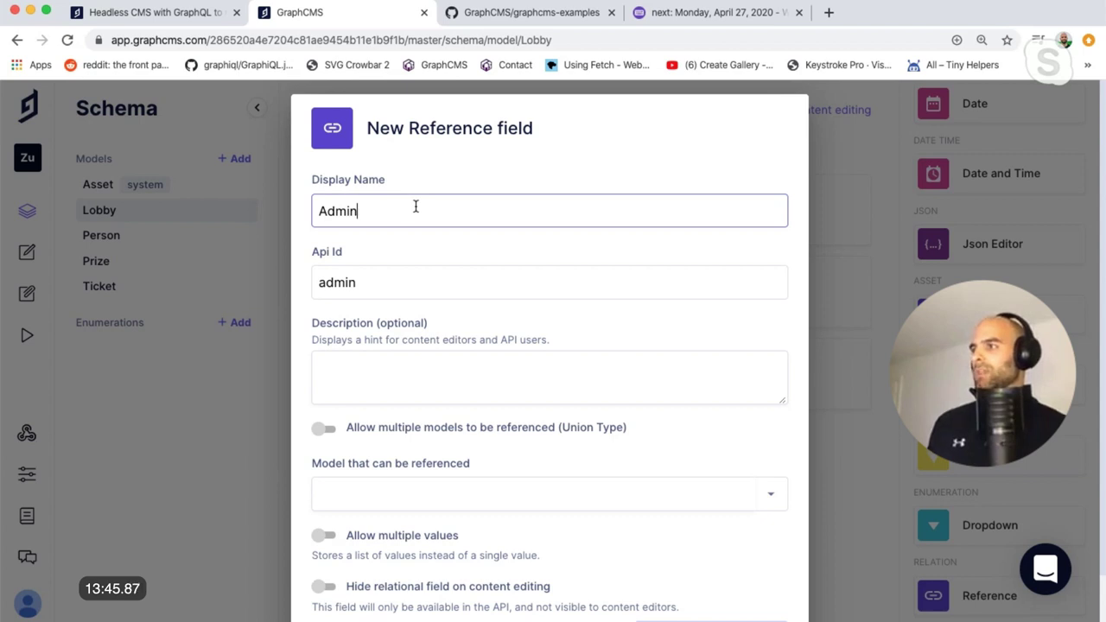
{"action": "left_click", "coordinate": [767, 493]}
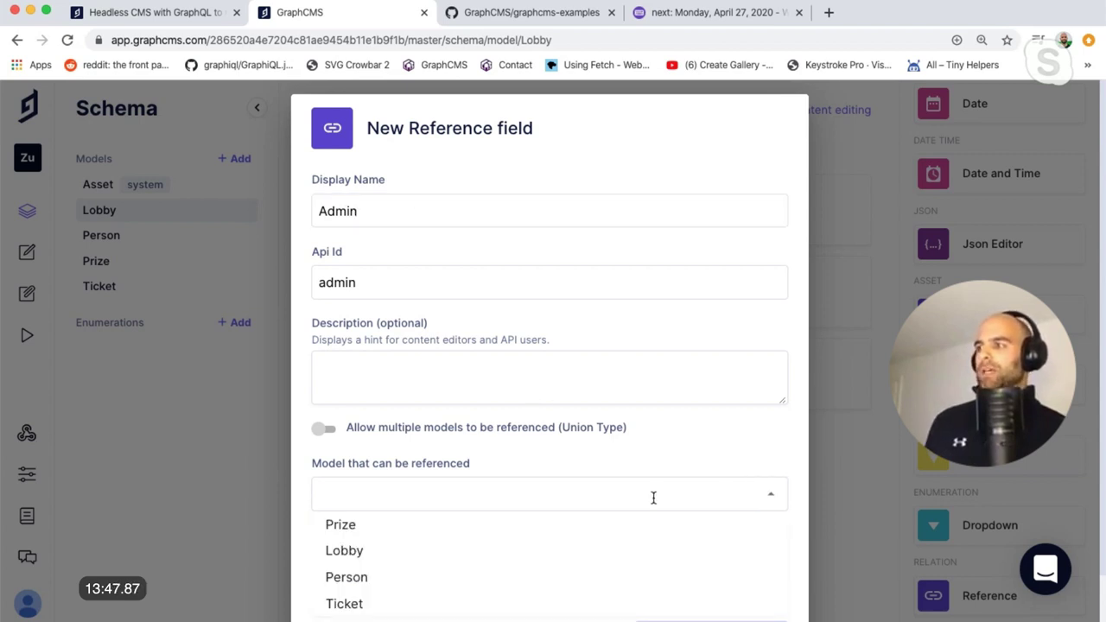
{"action": "left_click", "coordinate": [545, 526]}
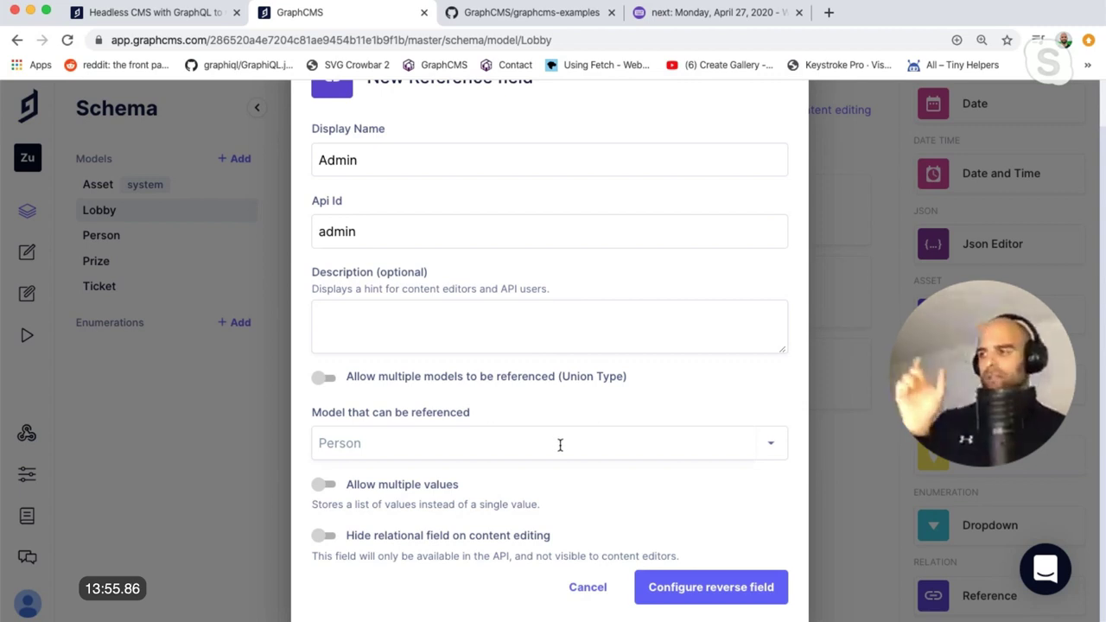
{"action": "scroll", "coordinate": [557, 453], "scroll_direction": "up", "scroll_amount": 2}
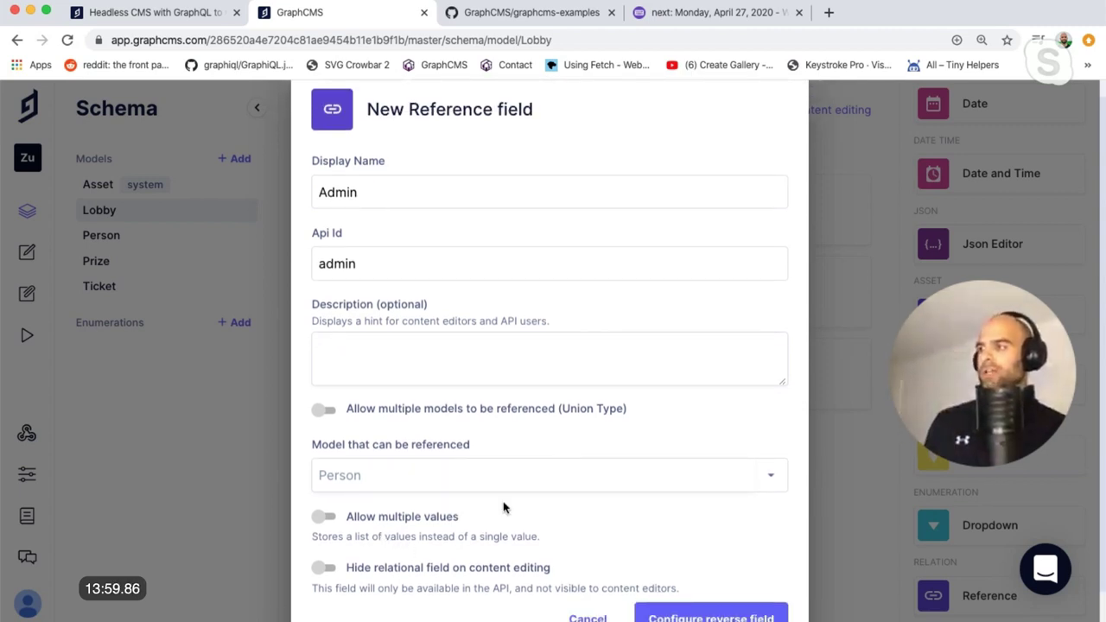
{"action": "left_click", "coordinate": [325, 516]}
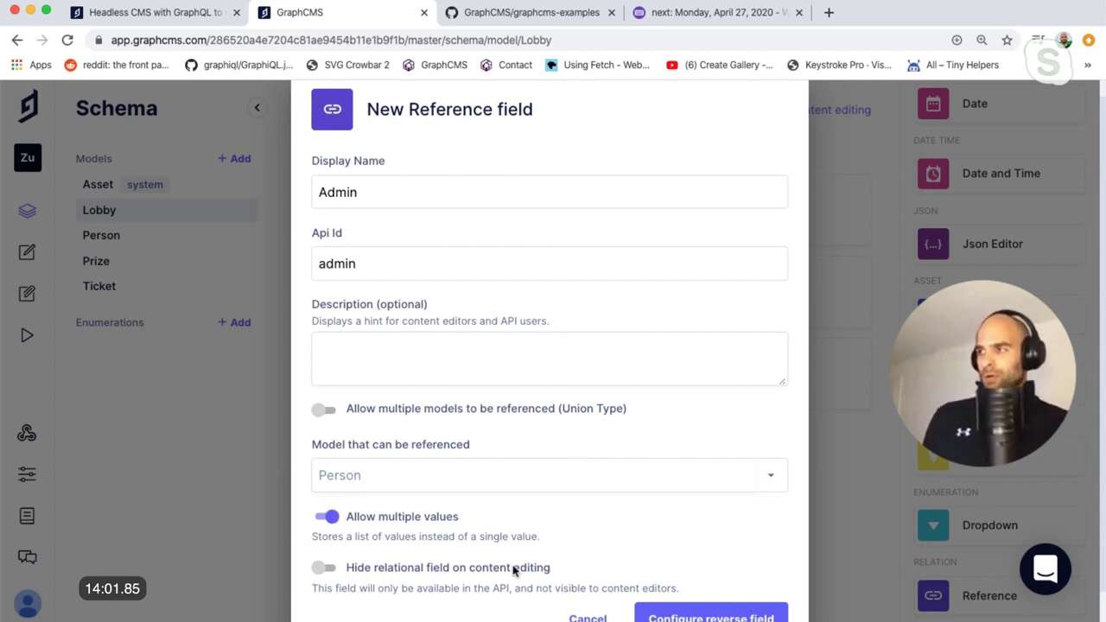
{"action": "scroll", "coordinate": [574, 571], "scroll_direction": "down", "scroll_amount": 1}
{"action": "left_click", "coordinate": [718, 587]}
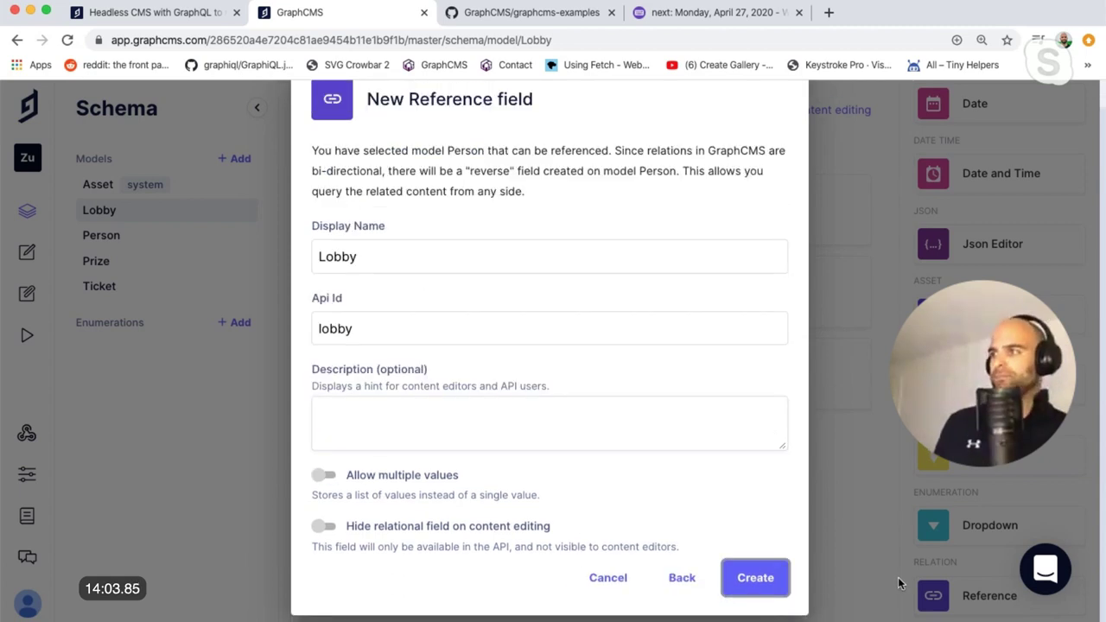
Name the reverse field LobbyAsAdmin with API ID lobbyAsAdmin, allow multiple values, and create the Admin relation.
{"action": "left_click", "coordinate": [419, 253]}
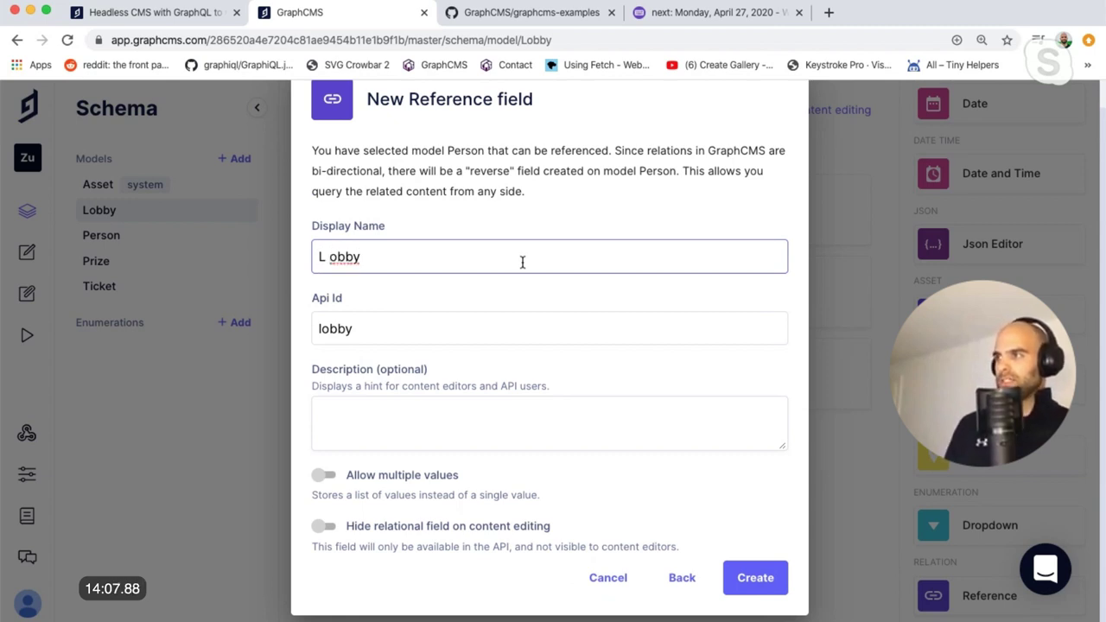
{"action": "key", "text": "BackSpace"}
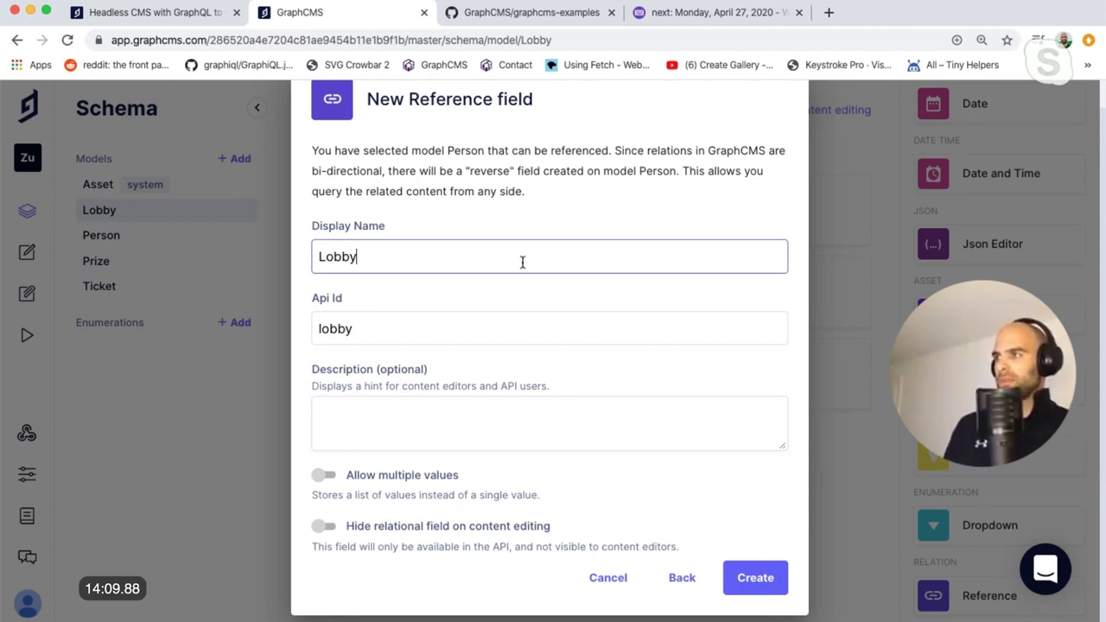
{"action": "left_click", "coordinate": [522, 261]}
{"action": "type", "text": "AsAdmin"}
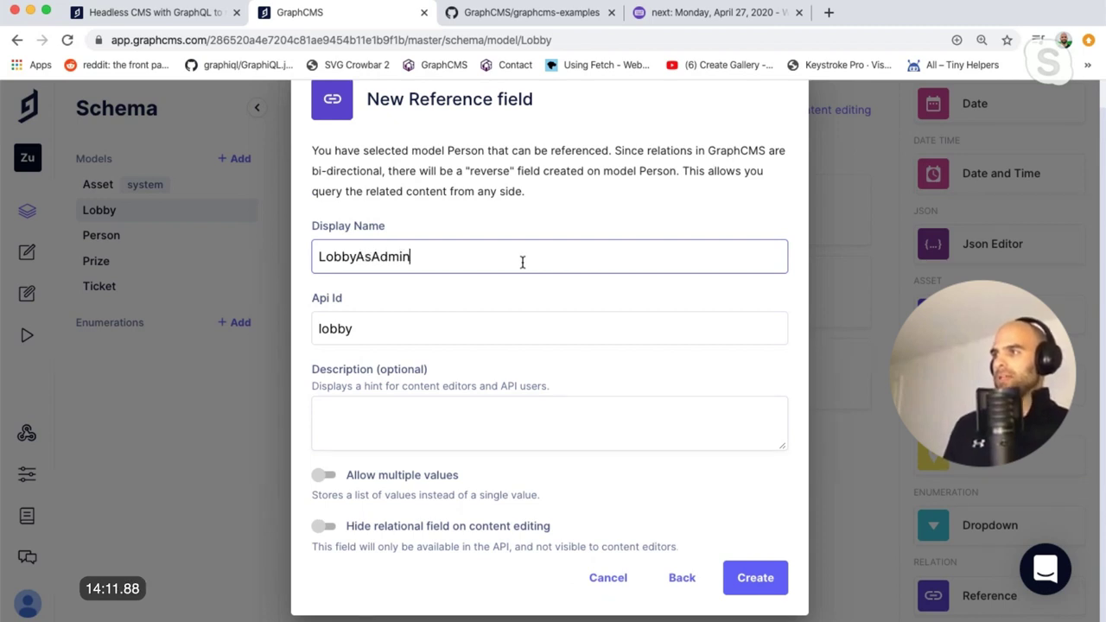
{"action": "left_click", "coordinate": [493, 326]}
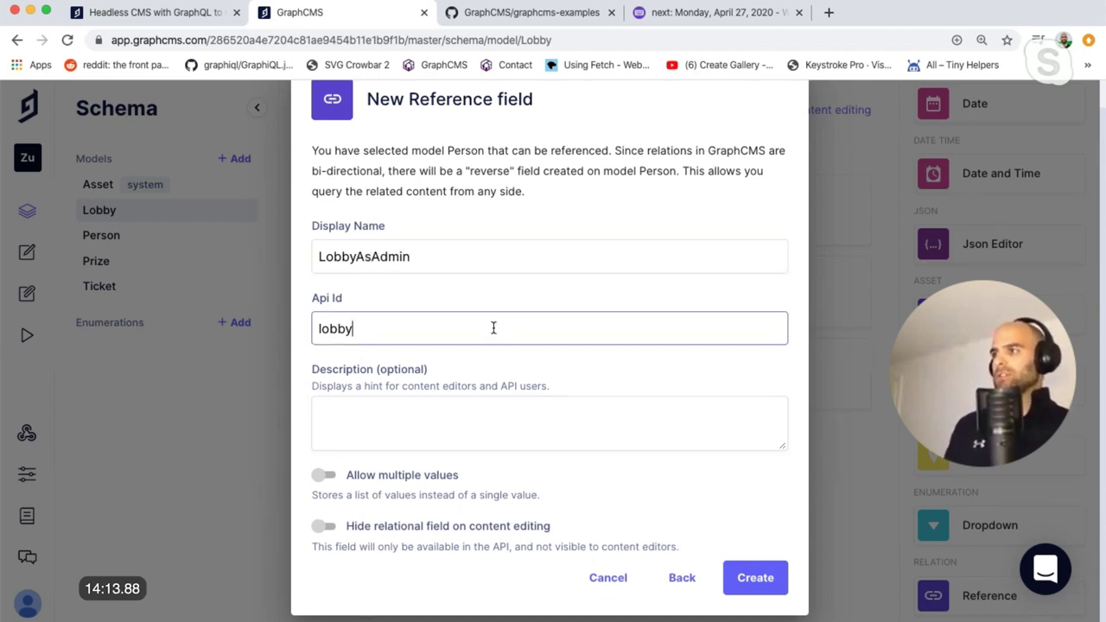
{"action": "type", "text": "AsAdmin"}
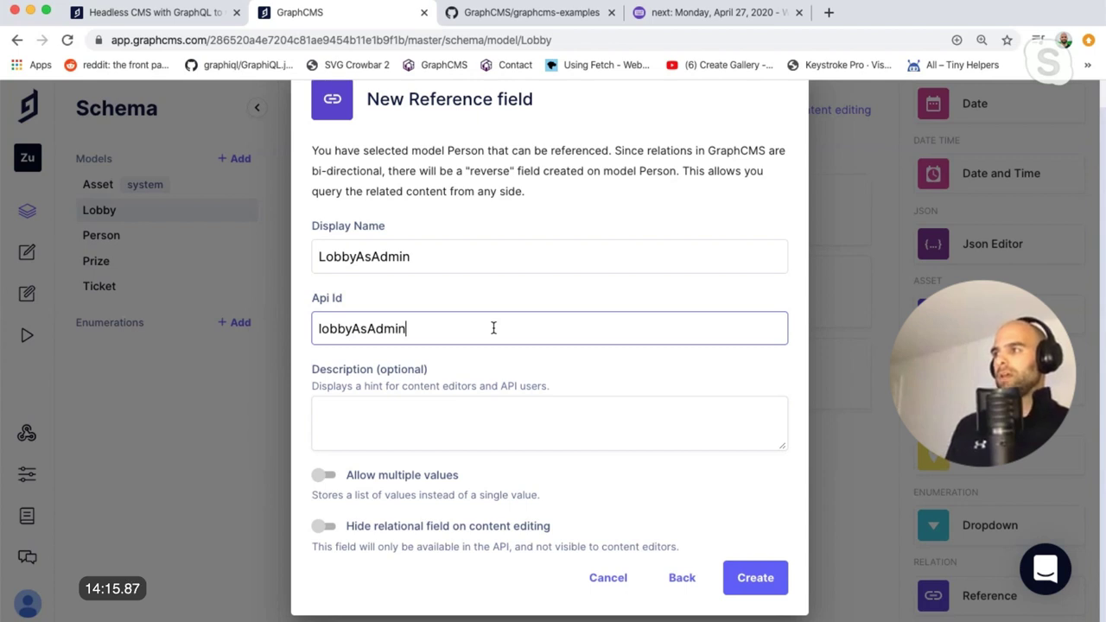
{"action": "left_click", "coordinate": [329, 476]}
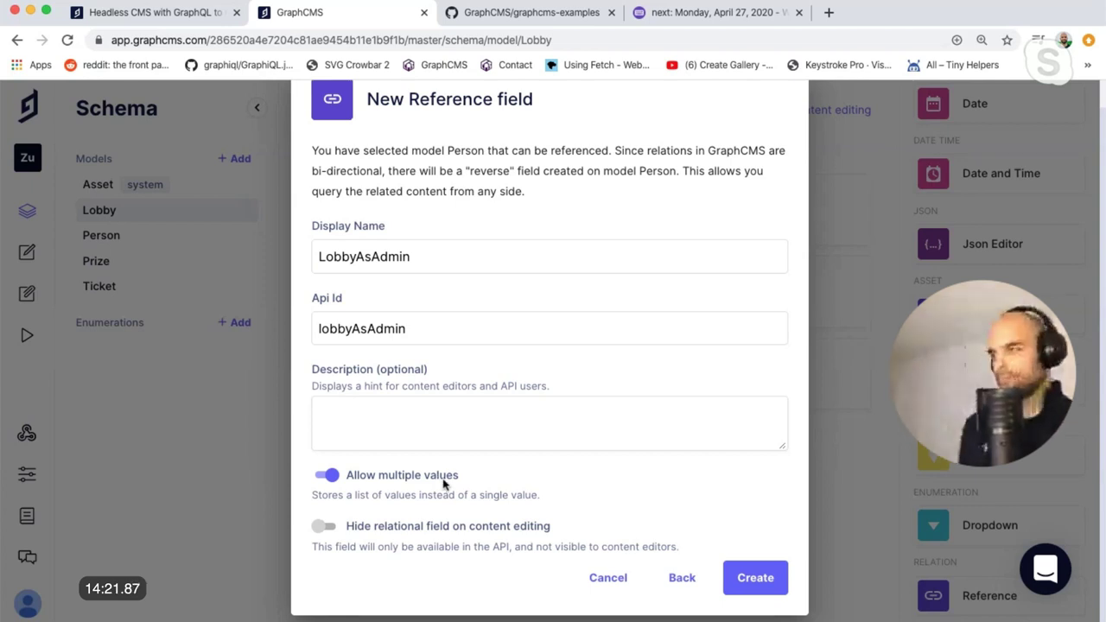
{"action": "left_click", "coordinate": [763, 585]}
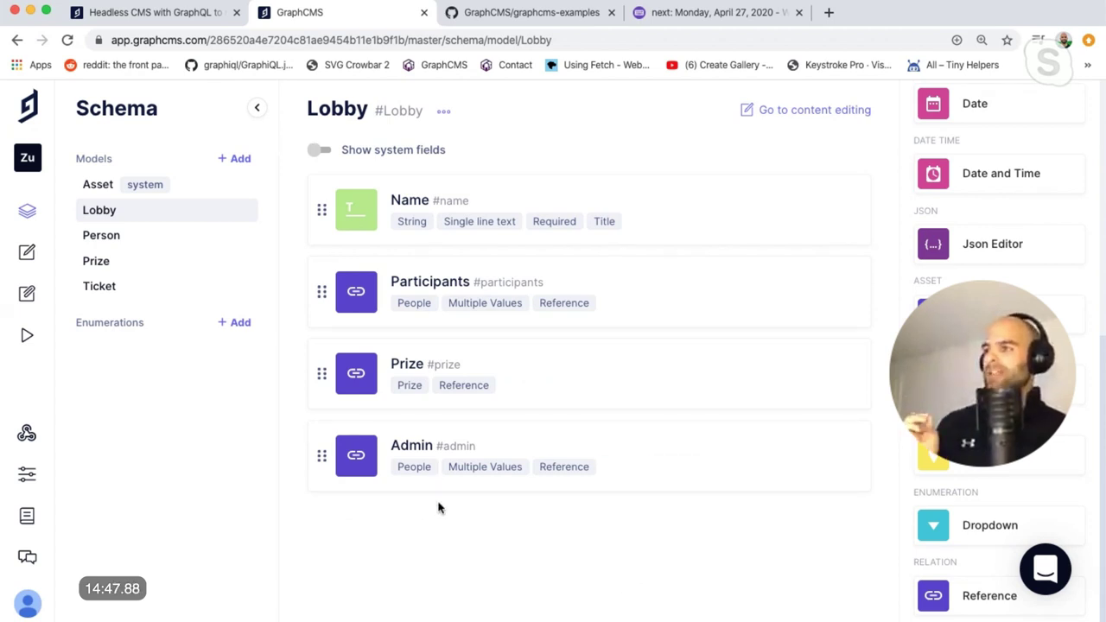
Add a single line text field called Name to the Person model and use it as the title field.
{"action": "mouse_move", "coordinate": [657, 307]}
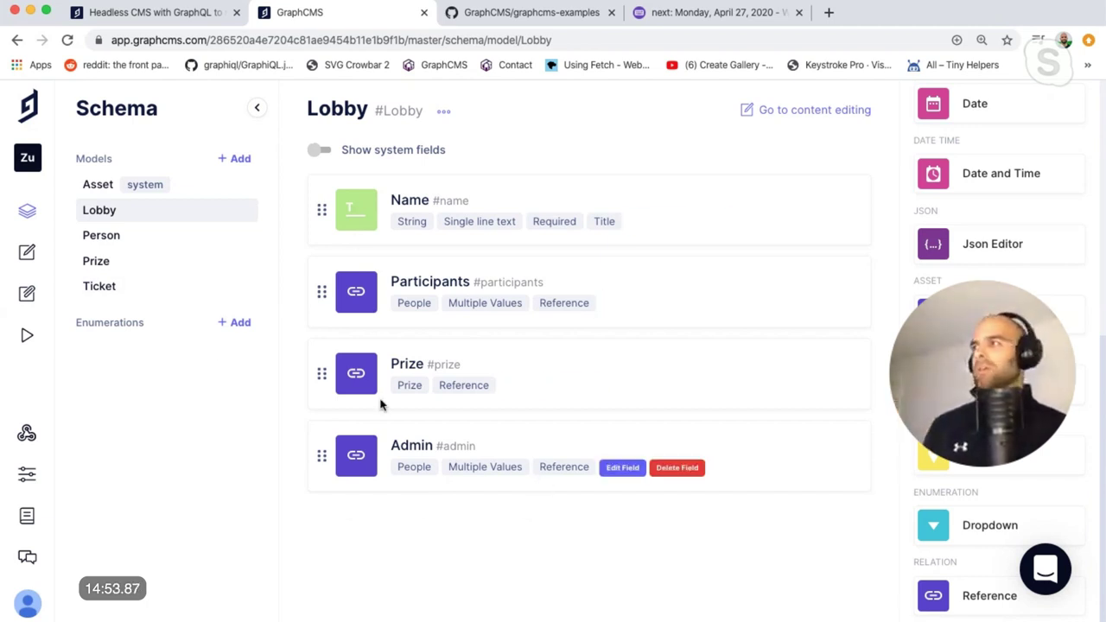
{"action": "left_click", "coordinate": [171, 236]}
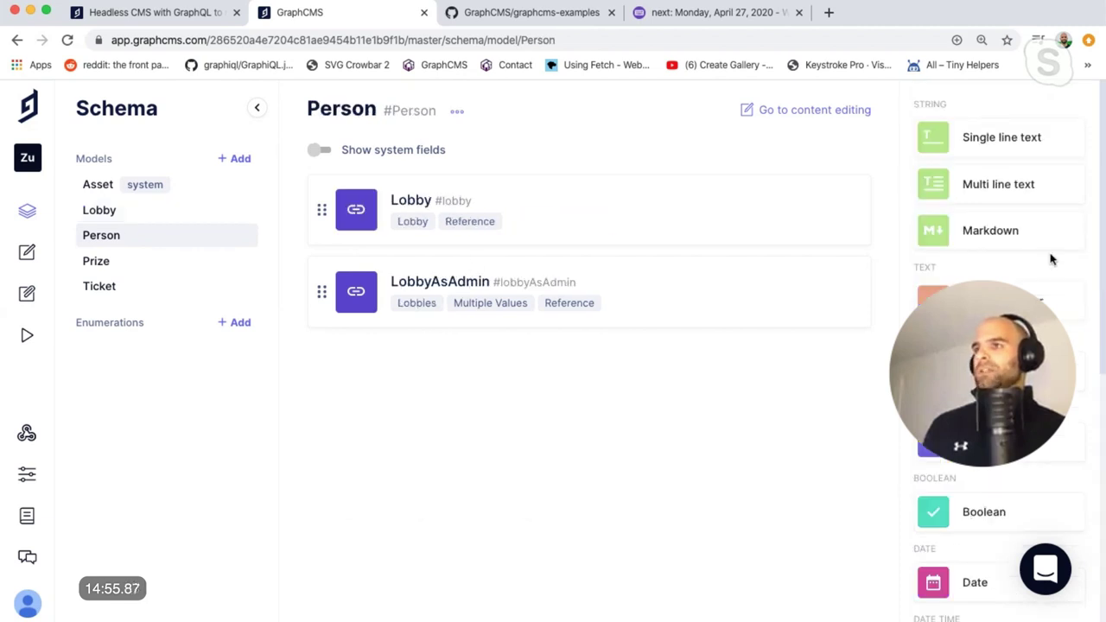
{"action": "left_click", "coordinate": [1039, 151]}
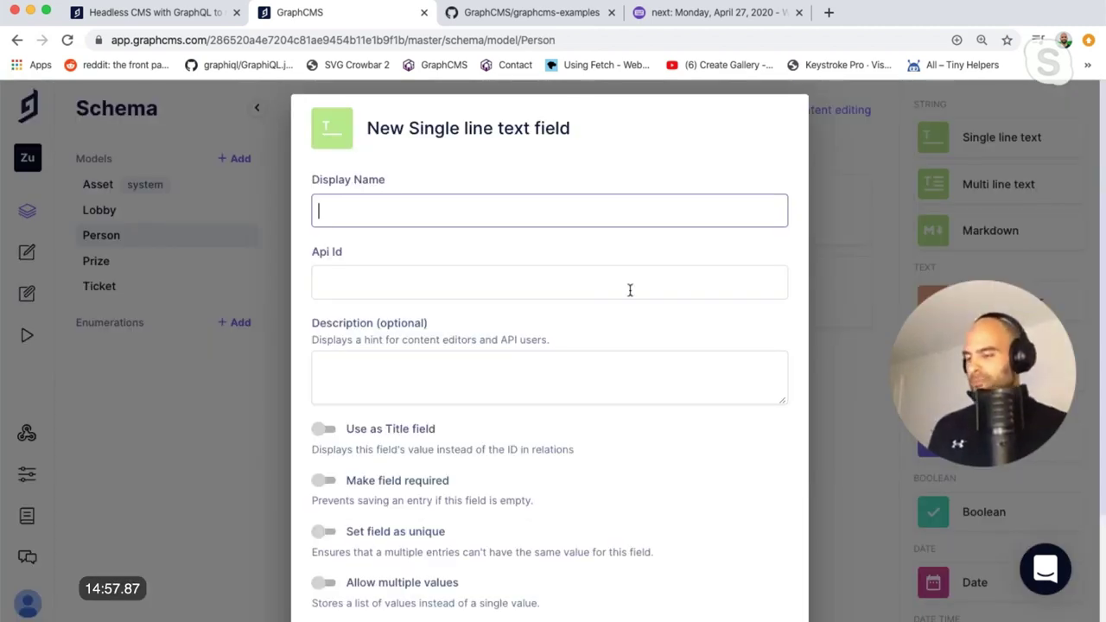
{"action": "type", "text": "Name"}
{"action": "left_click", "coordinate": [341, 435]}
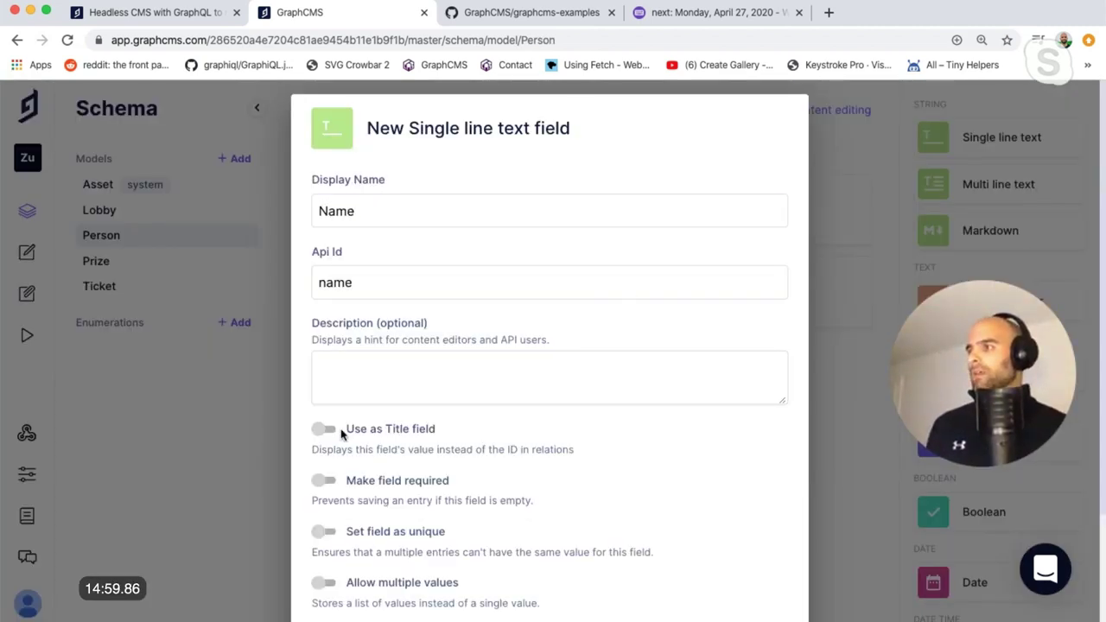
{"action": "left_click", "coordinate": [326, 430]}
{"action": "scroll", "coordinate": [571, 468], "scroll_direction": "down", "scroll_amount": 3}
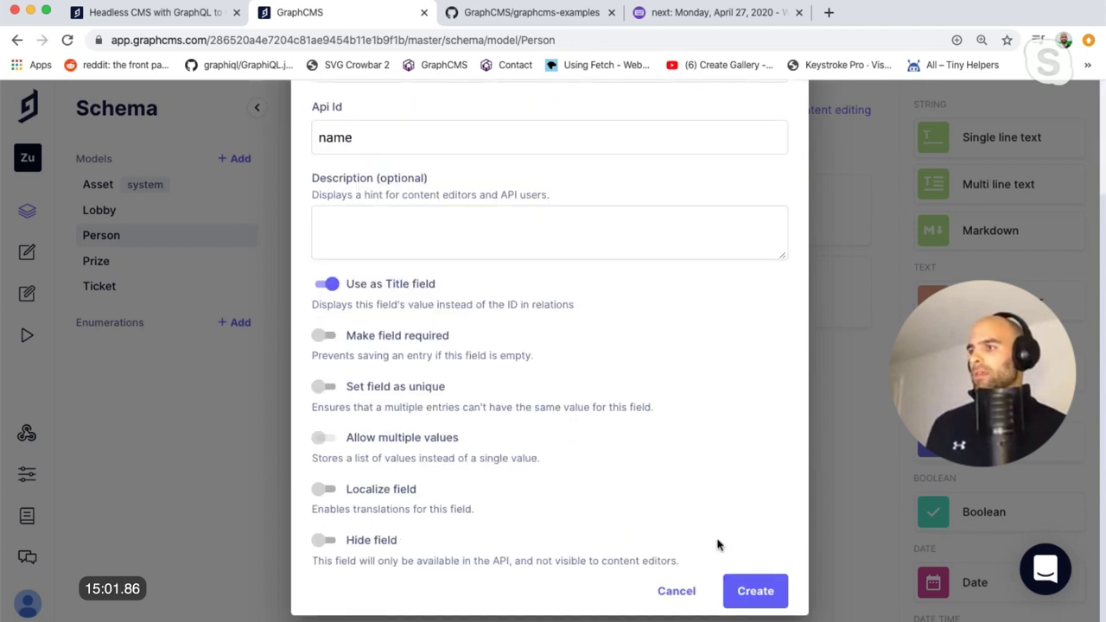
{"action": "left_click", "coordinate": [757, 594]}
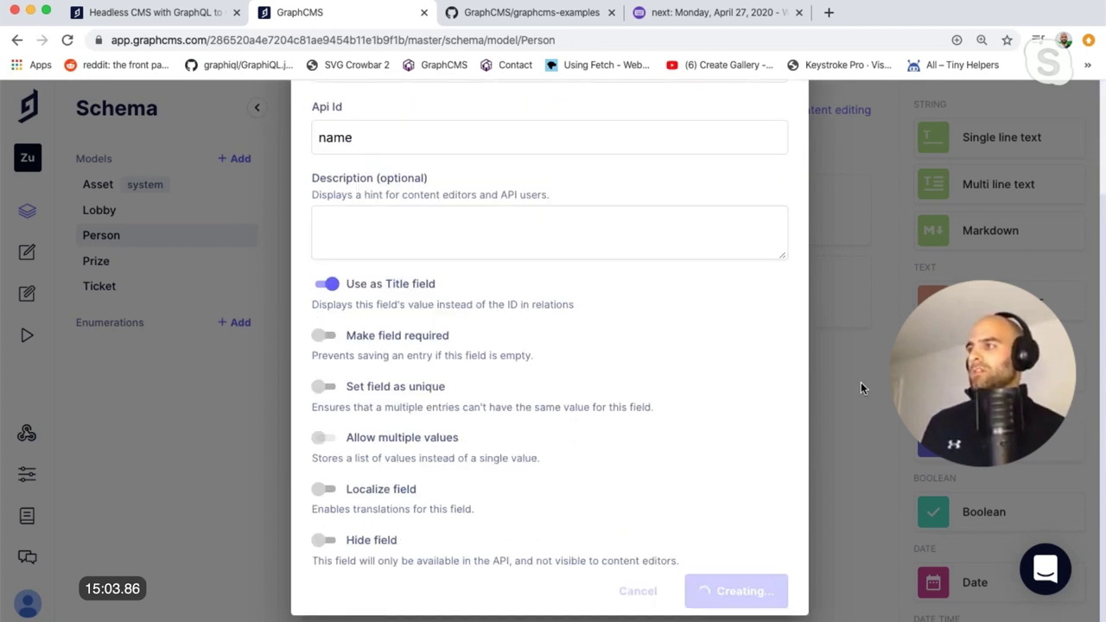
Create a single-value reference field called Ticket on the Person model, referencing Ticket, with the default single-value reverse field Person.
{"action": "scroll", "coordinate": [1037, 432], "scroll_direction": "down", "scroll_amount": 1}
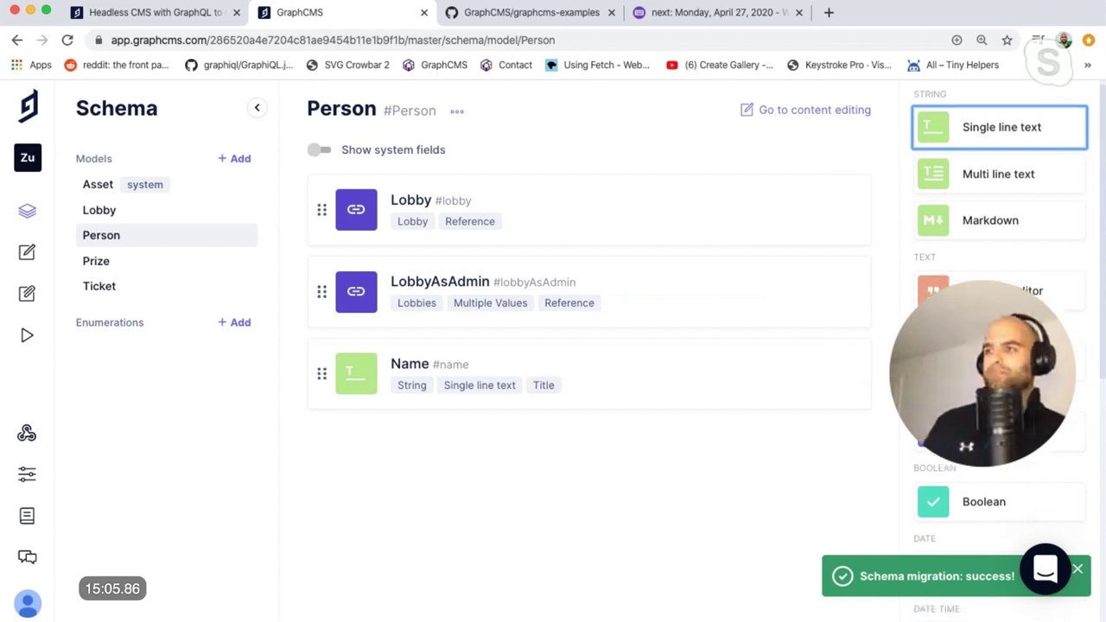
{"action": "scroll", "coordinate": [1058, 497], "scroll_direction": "down", "scroll_amount": 5}
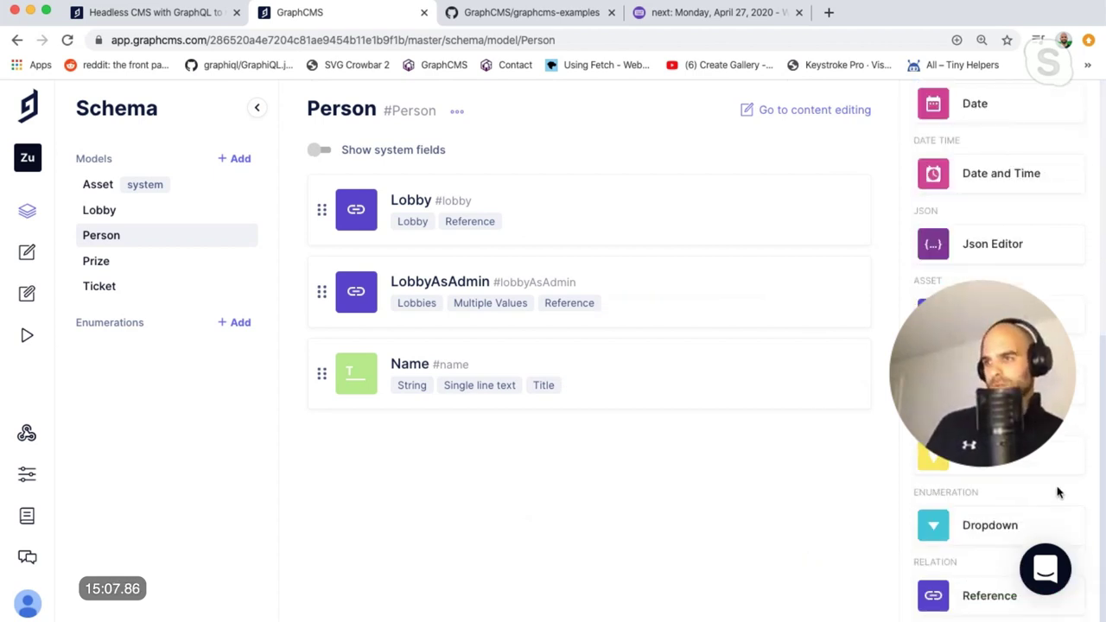
{"action": "left_click", "coordinate": [978, 598]}
{"action": "type", "text": "T"}
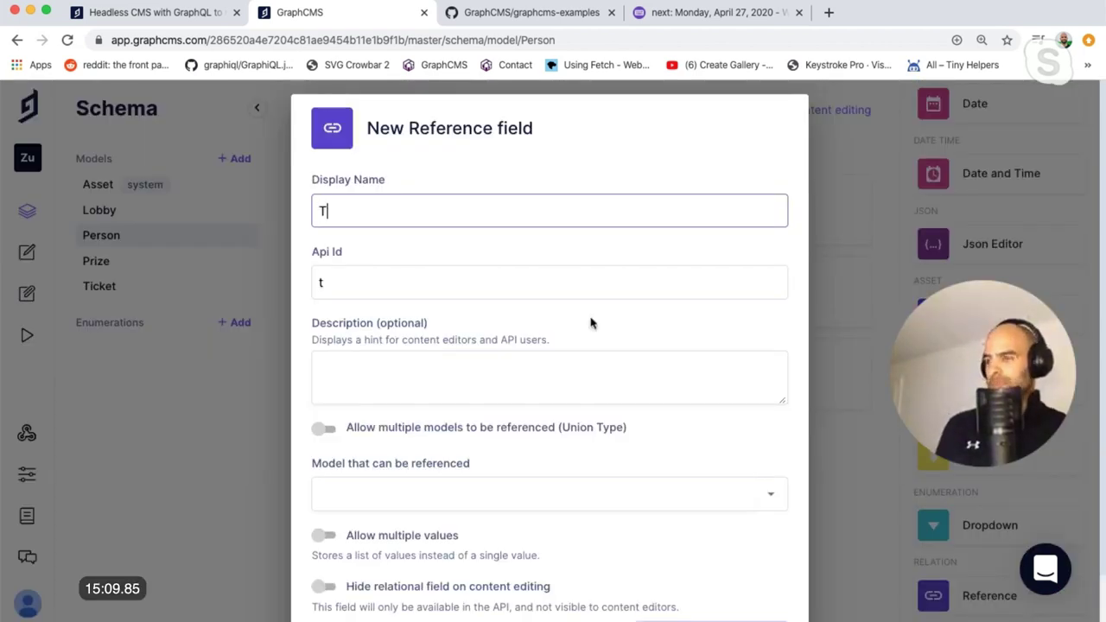
{"action": "type", "text": "icket"}
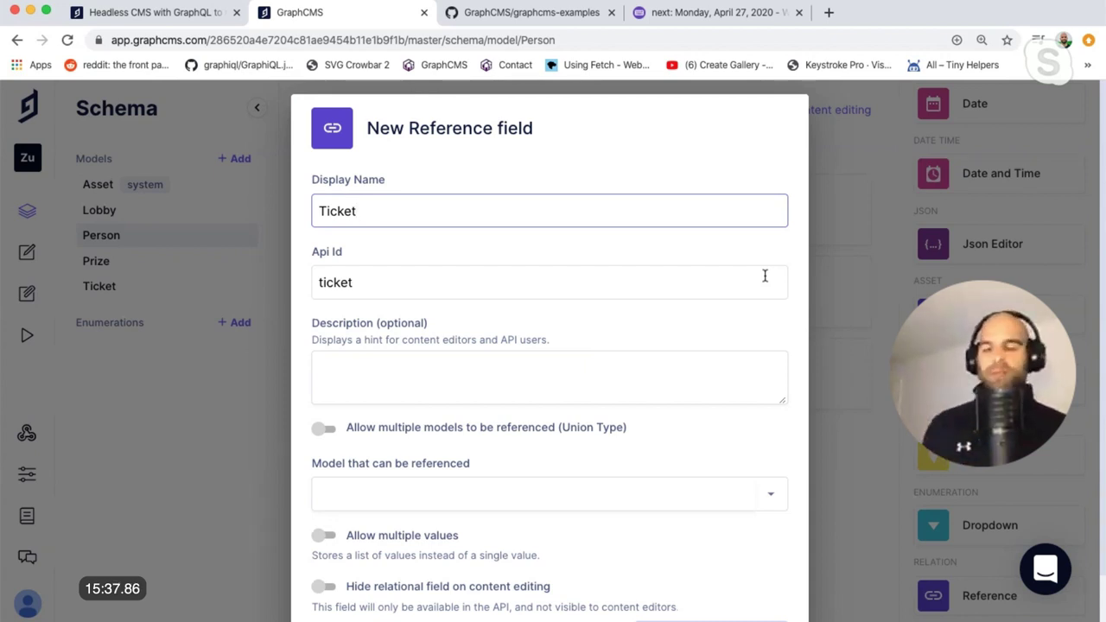
{"action": "left_click", "coordinate": [770, 498]}
{"action": "left_click", "coordinate": [555, 602]}
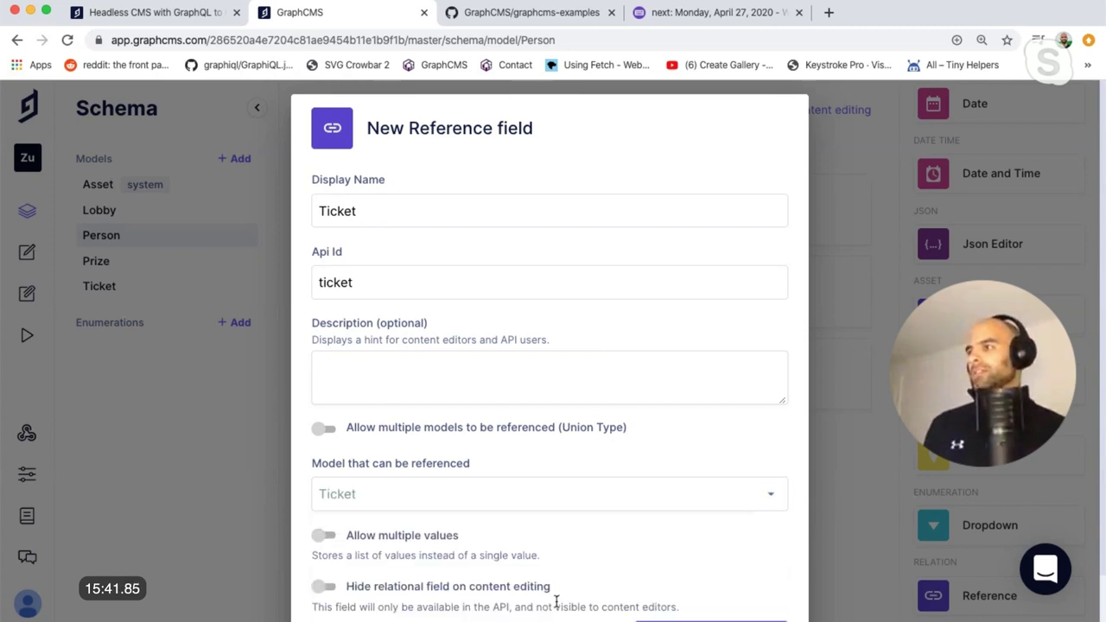
{"action": "scroll", "coordinate": [594, 559], "scroll_direction": "down", "scroll_amount": 1}
{"action": "scroll", "coordinate": [682, 544], "scroll_direction": "down", "scroll_amount": 1}
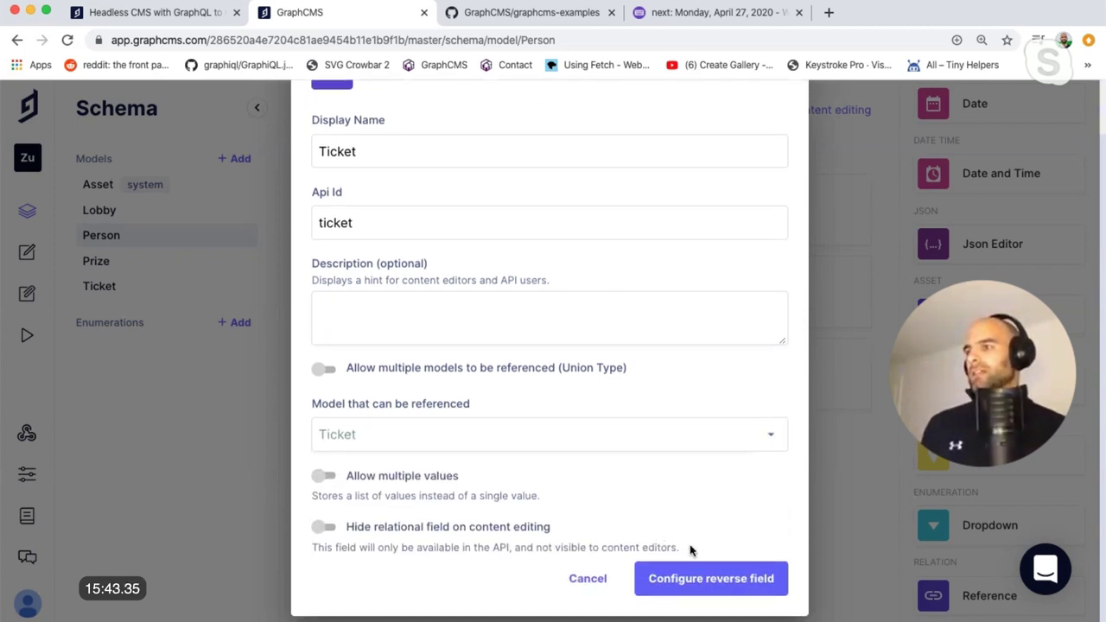
{"action": "left_click", "coordinate": [729, 578]}
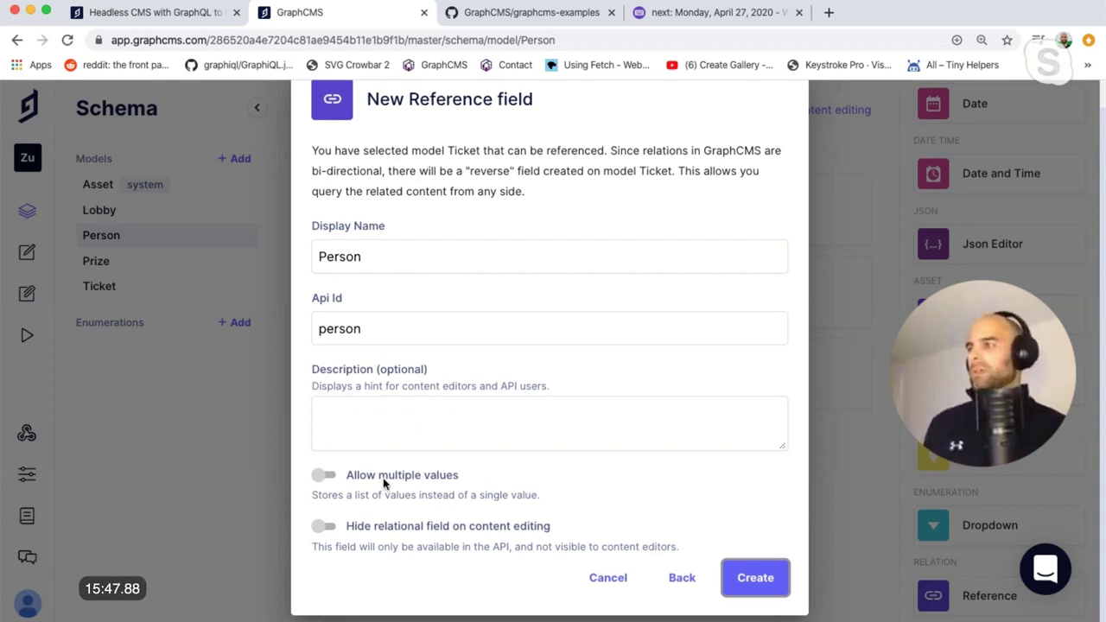
{"action": "left_click", "coordinate": [767, 576]}
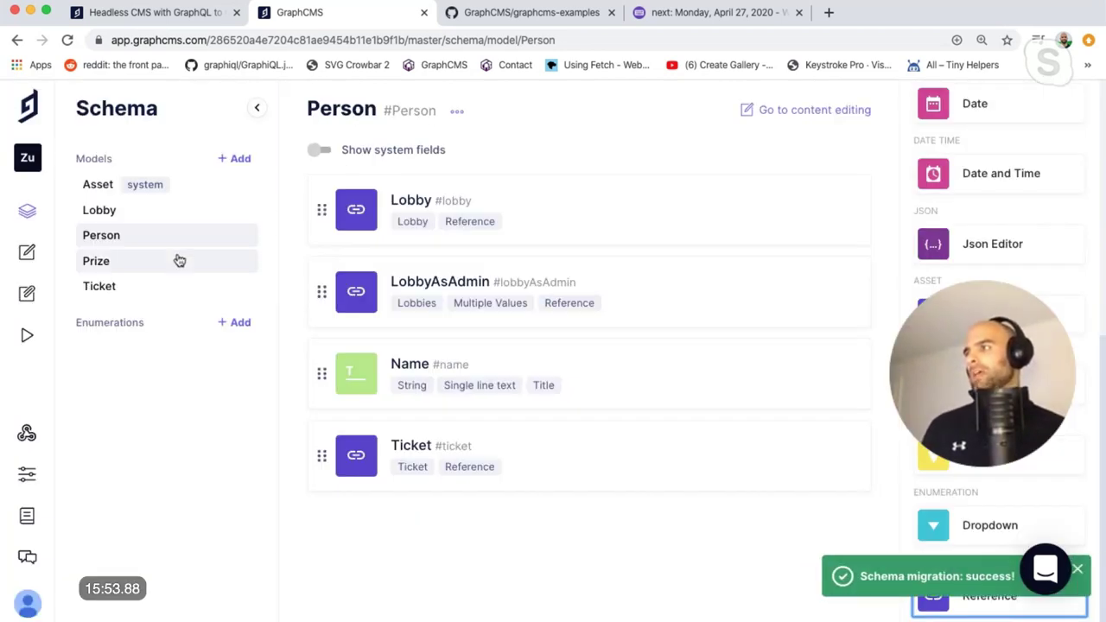
Open the Prize model in the schema.
{"action": "left_click", "coordinate": [177, 263]}
{"action": "mouse_move", "coordinate": [543, 243]}
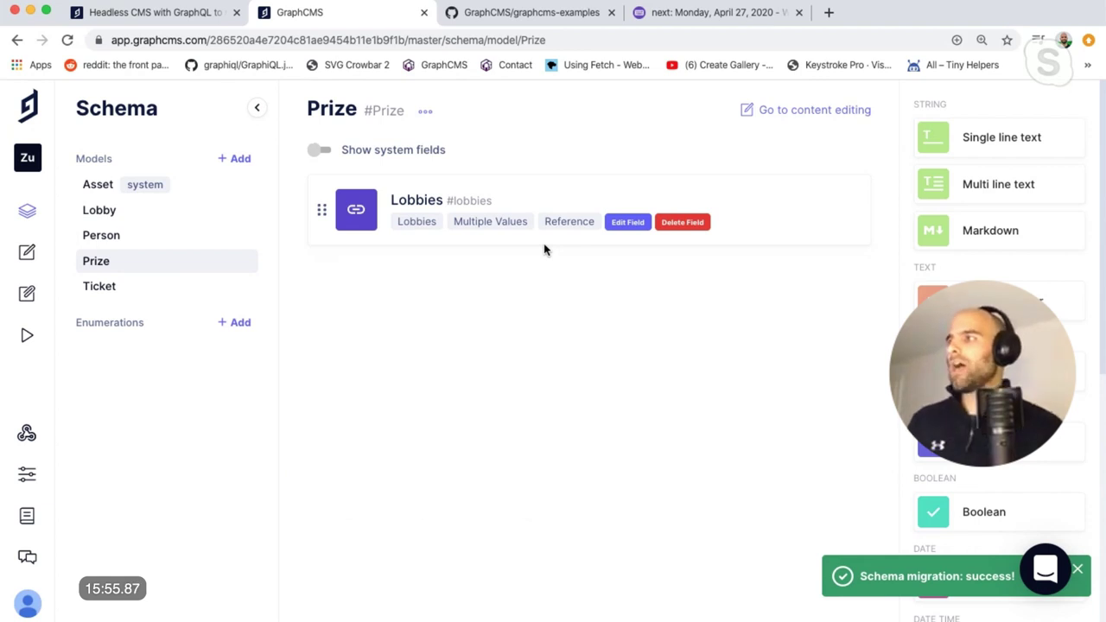
{"action": "left_click", "coordinate": [1007, 136]}
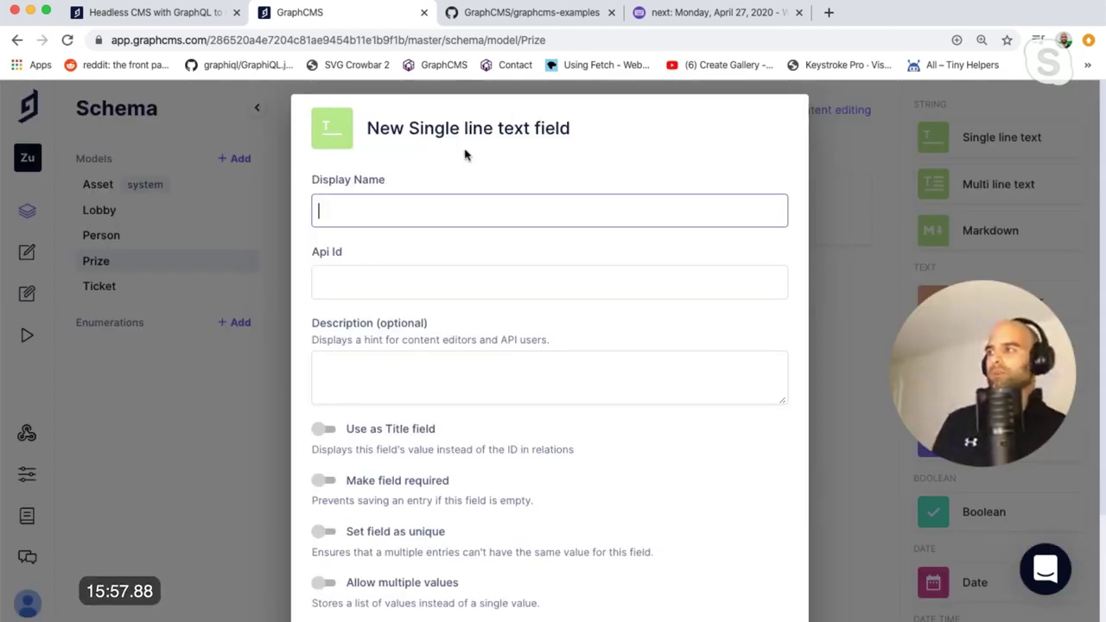
{"action": "type", "text": "Name"}
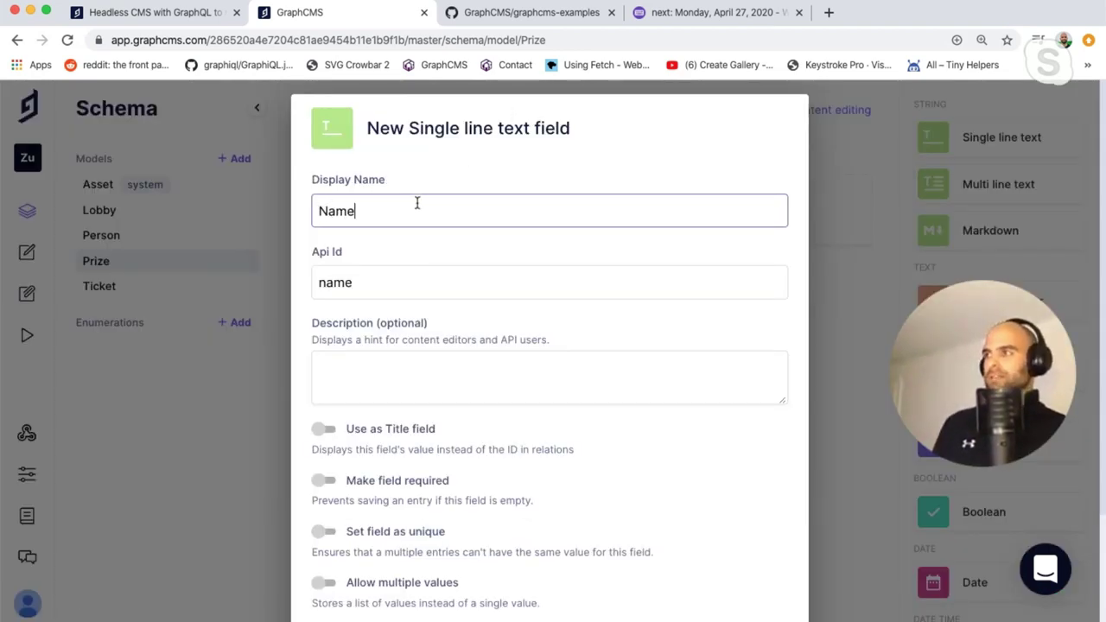
{"action": "left_click", "coordinate": [321, 432]}
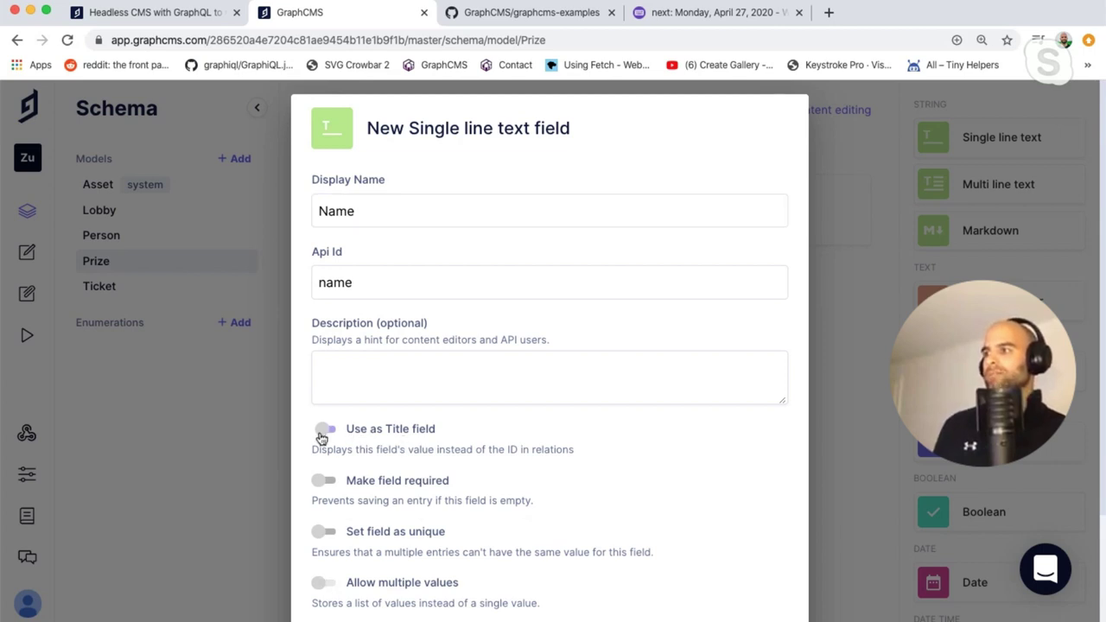
{"action": "left_click", "coordinate": [832, 462]}
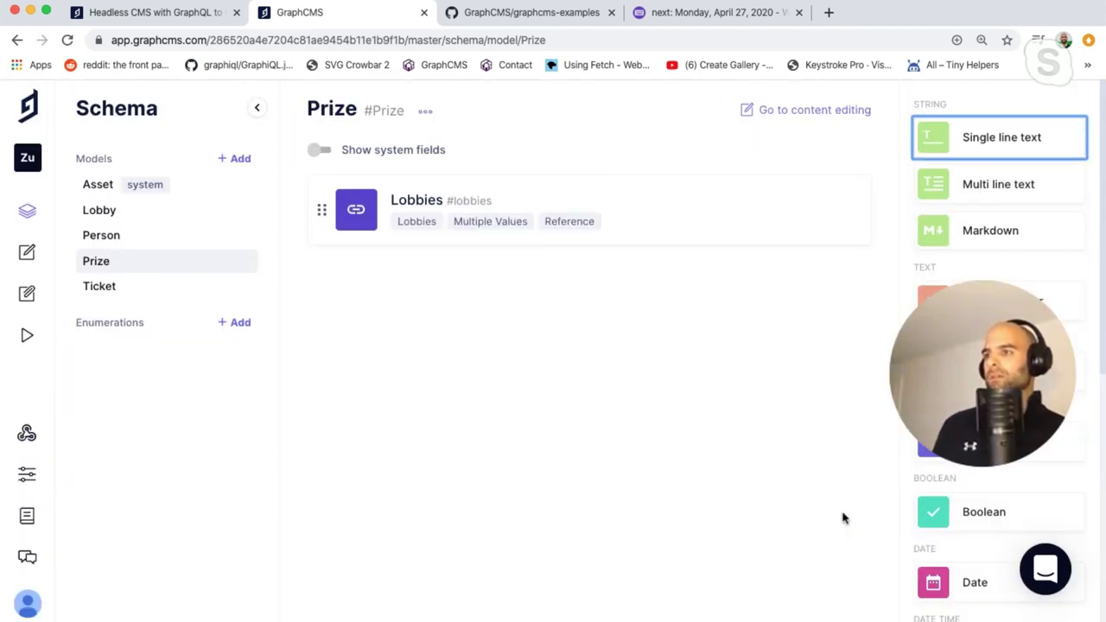
Add a single line text field called Name to the Prize model and use it as the title field.
{"action": "left_click", "coordinate": [990, 139]}
{"action": "type", "text": "Name"}
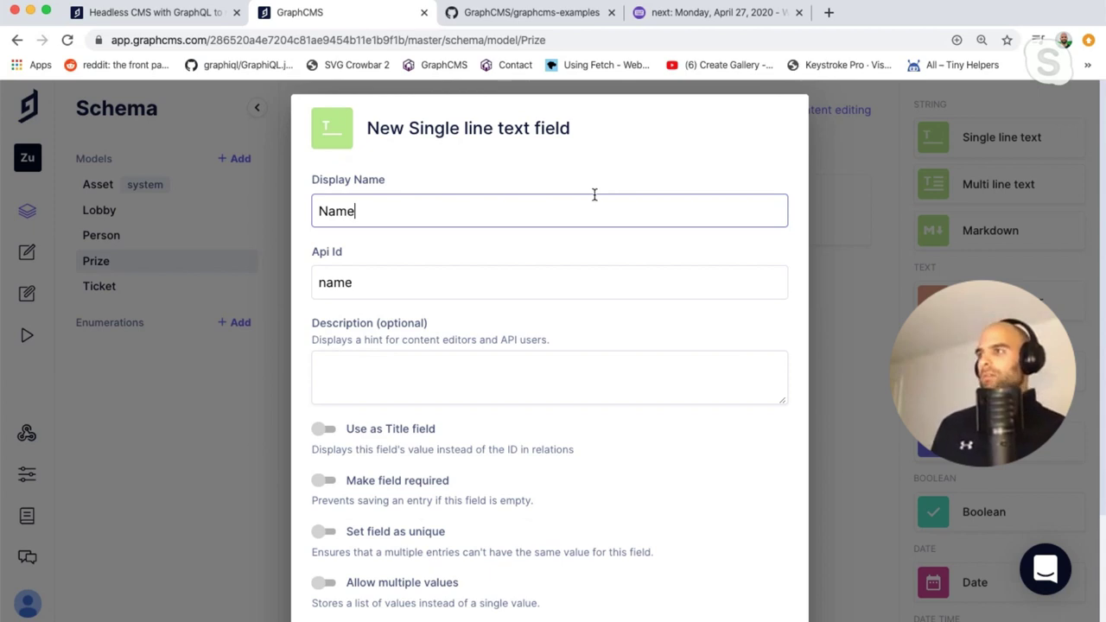
{"action": "scroll", "coordinate": [540, 286], "scroll_direction": "down", "scroll_amount": 3}
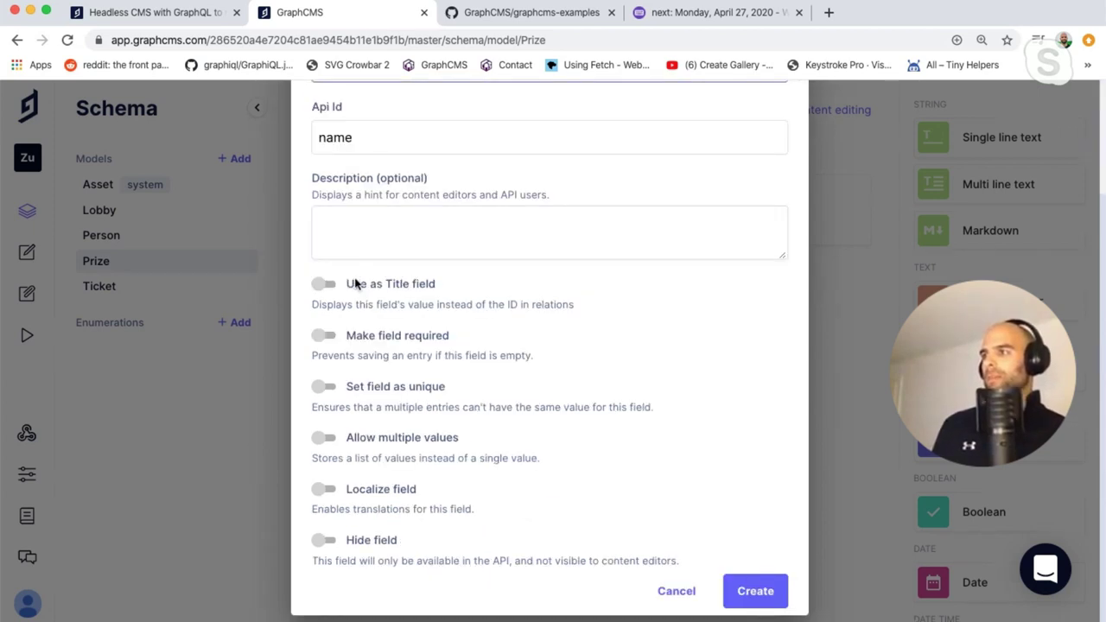
{"action": "left_click", "coordinate": [328, 285]}
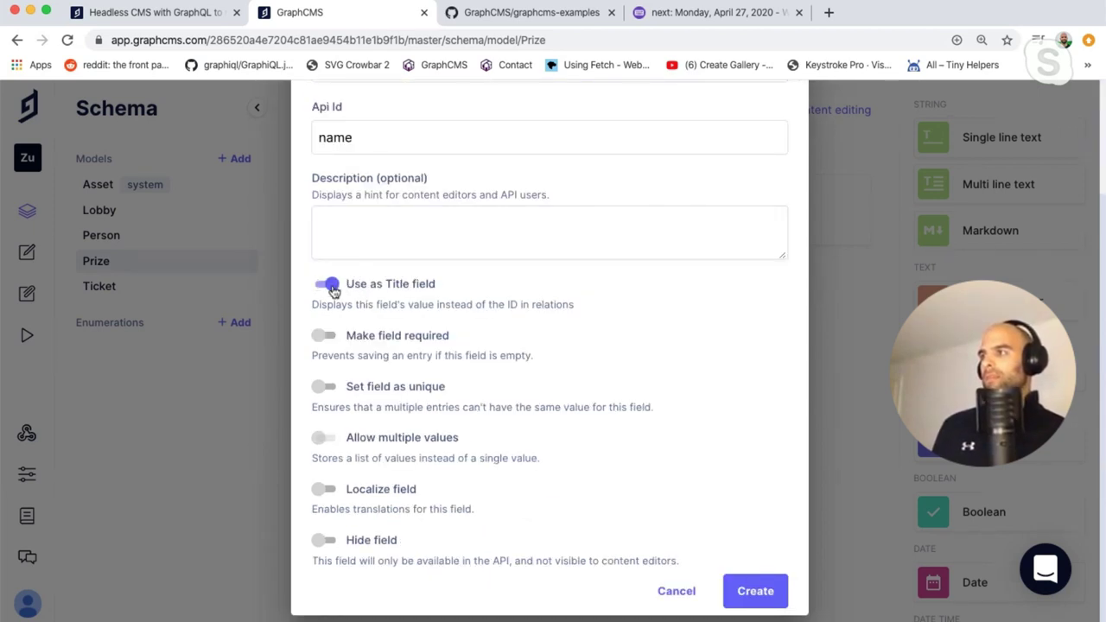
{"action": "left_click", "coordinate": [764, 592]}
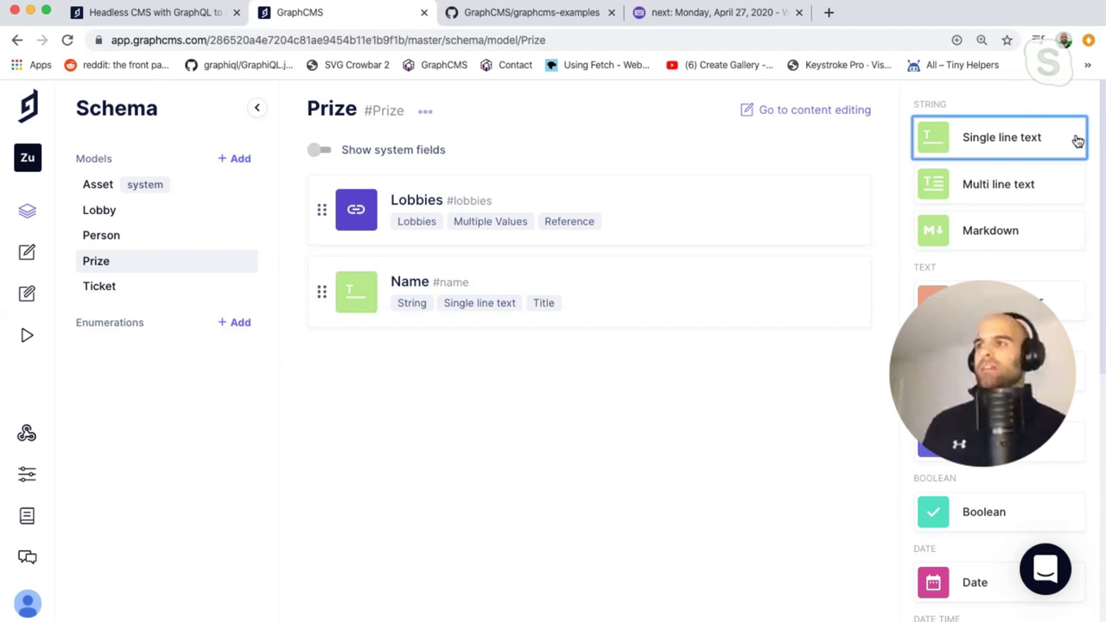
Create a model called Beer with API ID Beer and plural API ID Beers.
{"action": "left_click", "coordinate": [240, 159]}
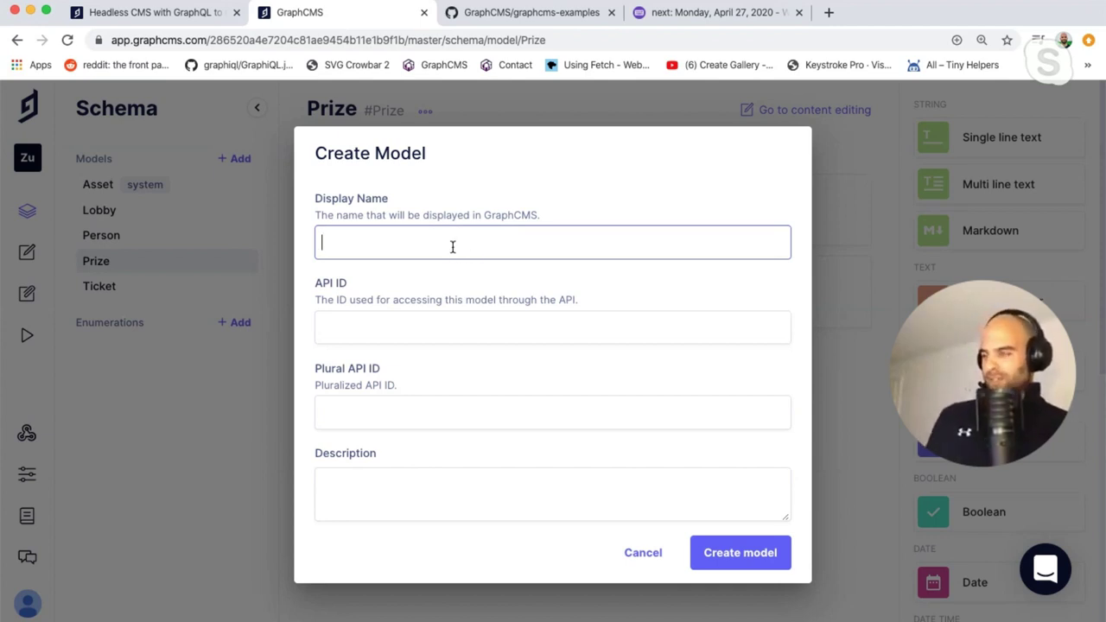
{"action": "type", "text": "Beer"}
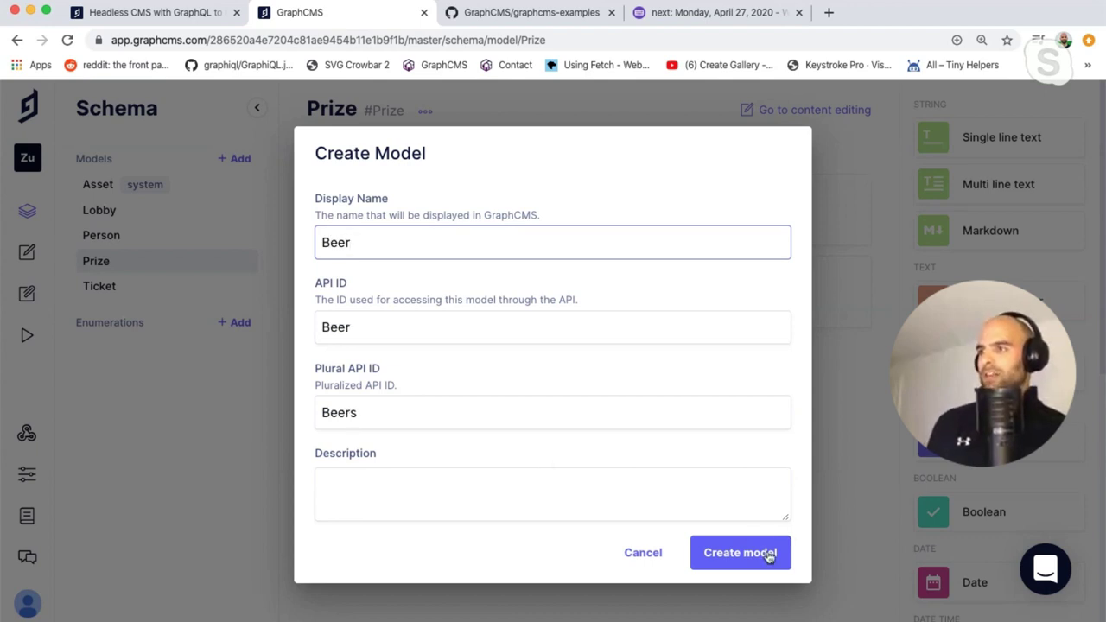
{"action": "left_click", "coordinate": [768, 557]}
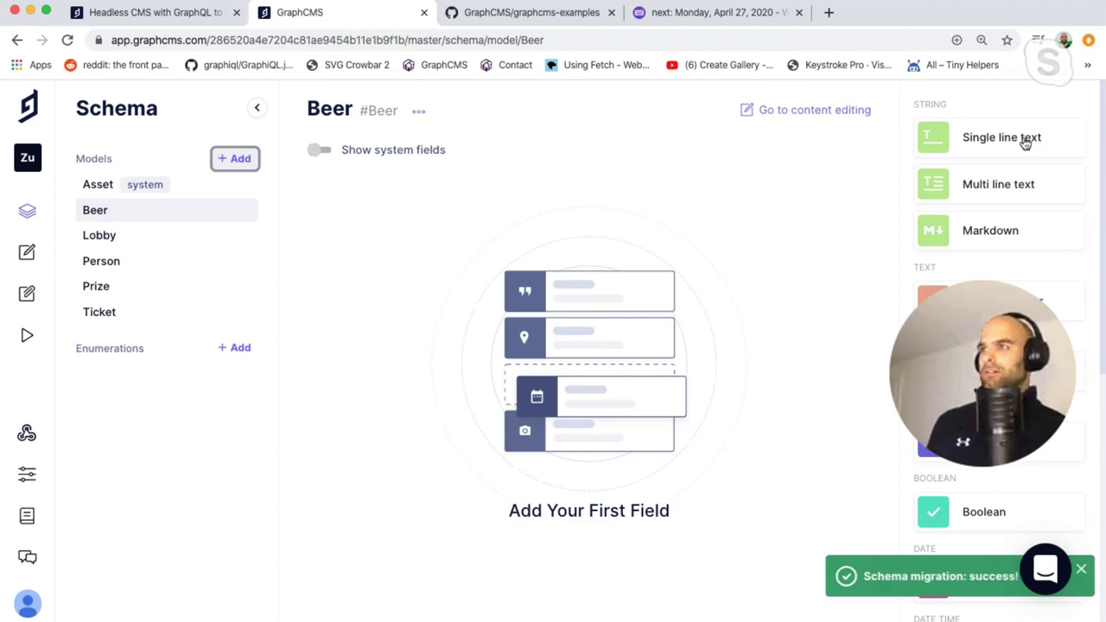
Add a single line text field called Name to the Beer model and use it as the title field.
{"action": "left_click", "coordinate": [1023, 140]}
{"action": "type", "text": "Name"}
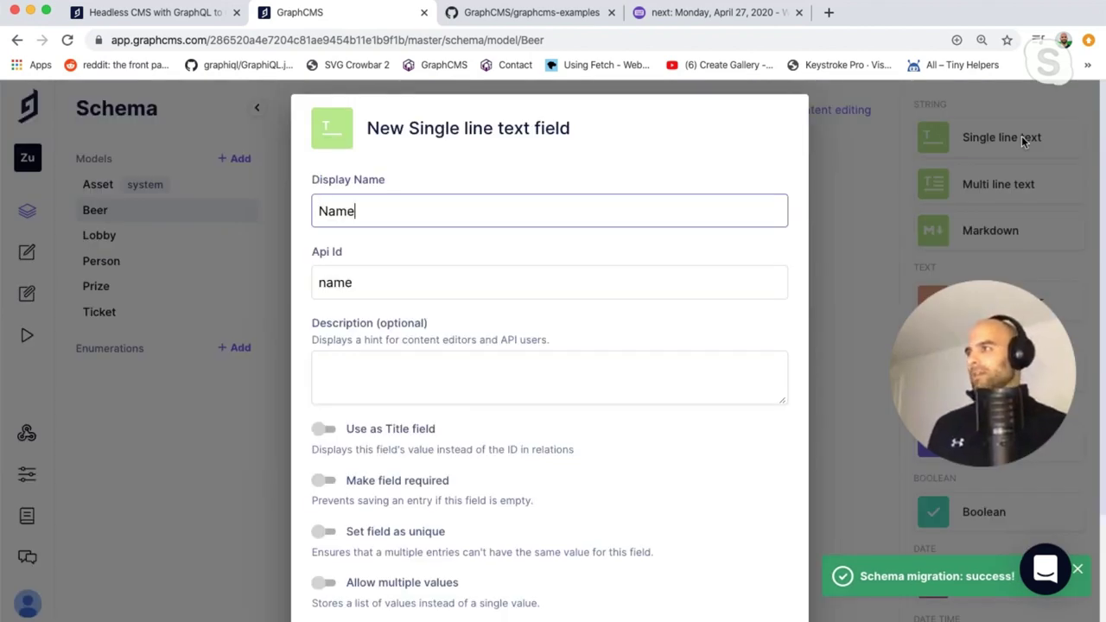
{"action": "left_click", "coordinate": [328, 432]}
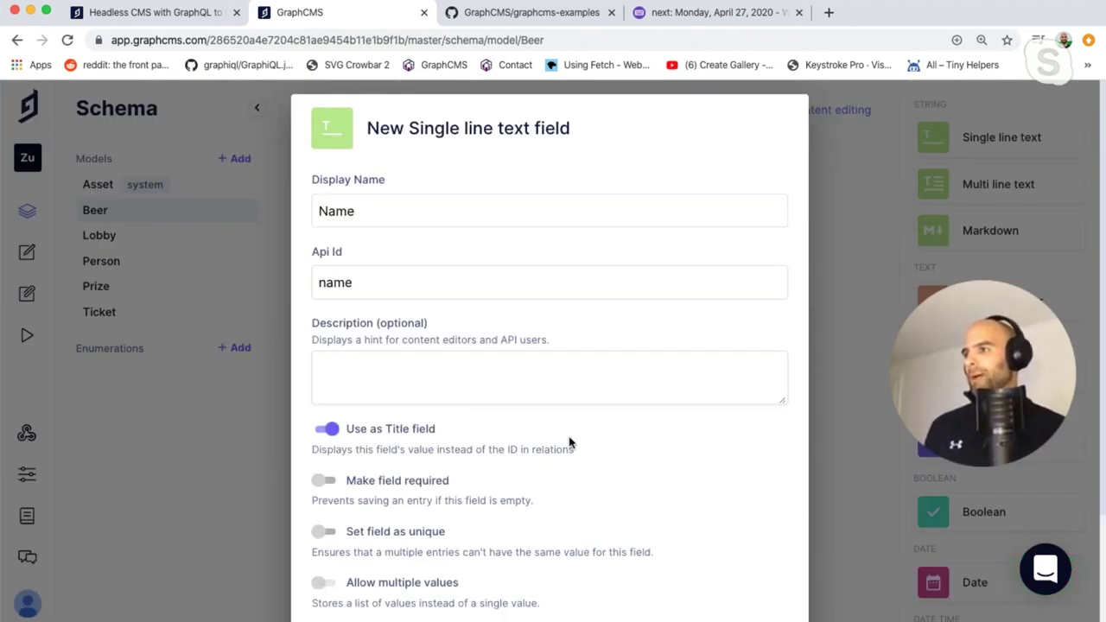
{"action": "scroll", "coordinate": [604, 484], "scroll_direction": "down", "scroll_amount": 3}
{"action": "left_click", "coordinate": [773, 591]}
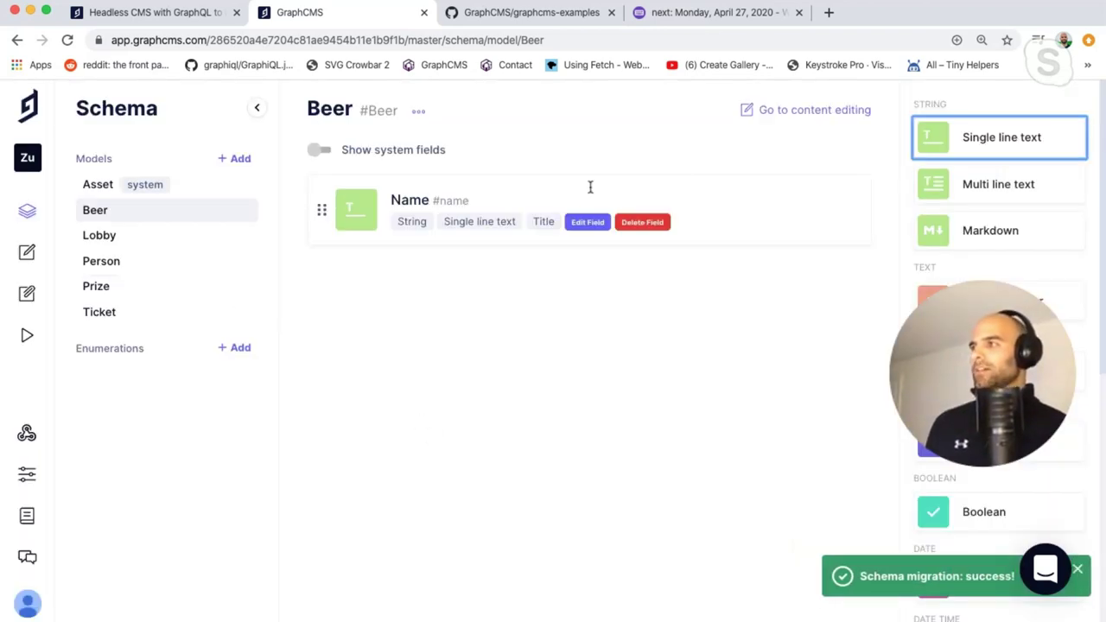
Create a model called Chocolate Bar with API ID ChocolateBar and plural API ID ChocolateBars.
{"action": "left_click", "coordinate": [243, 162]}
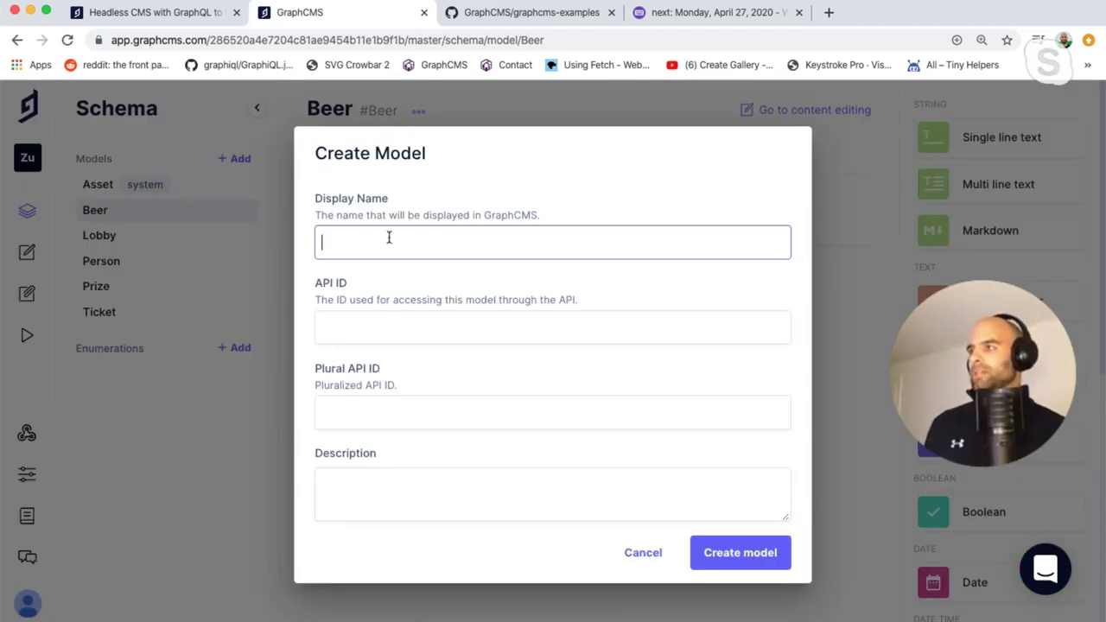
{"action": "type", "text": "Chocolate Bar"}
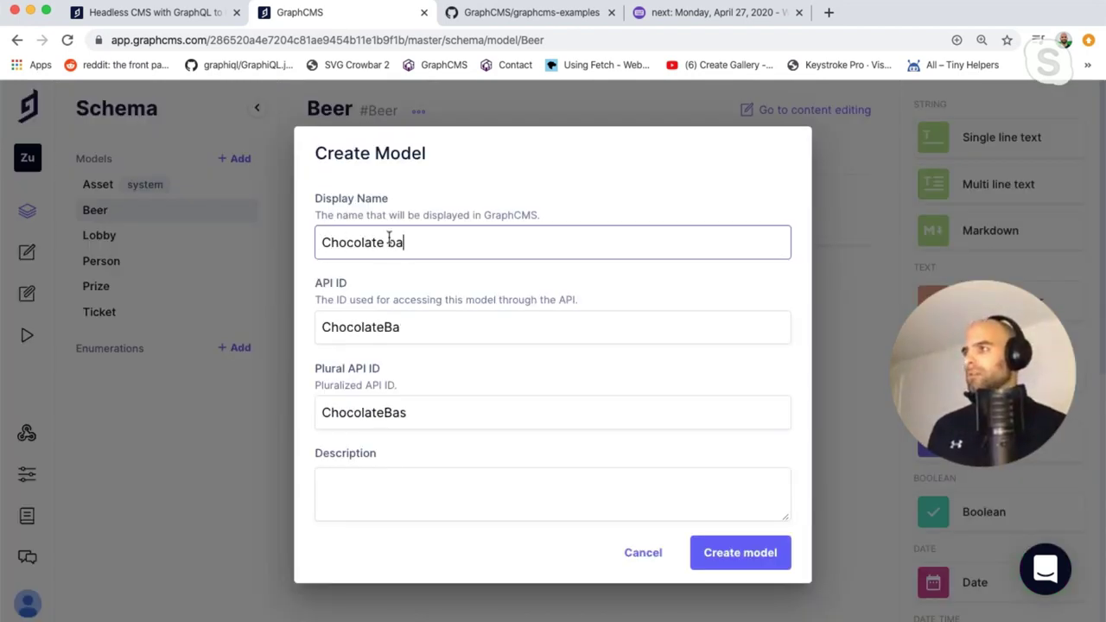
{"action": "left_click", "coordinate": [389, 241]}
{"action": "key", "text": "shift+Right"}
{"action": "type", "text": "B"}
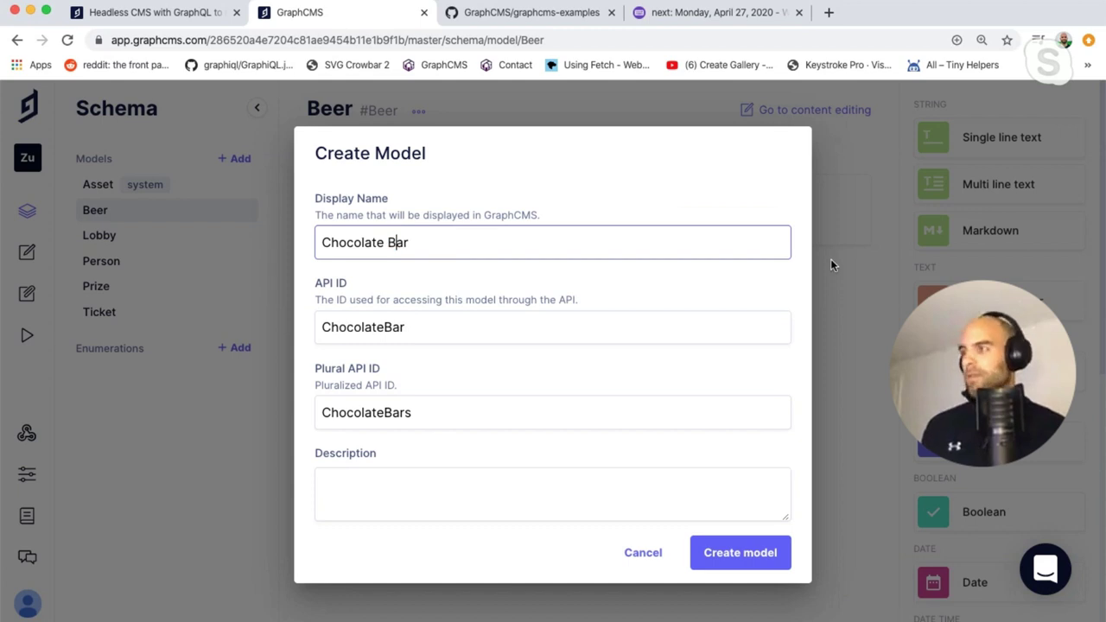
{"action": "left_click", "coordinate": [763, 557]}
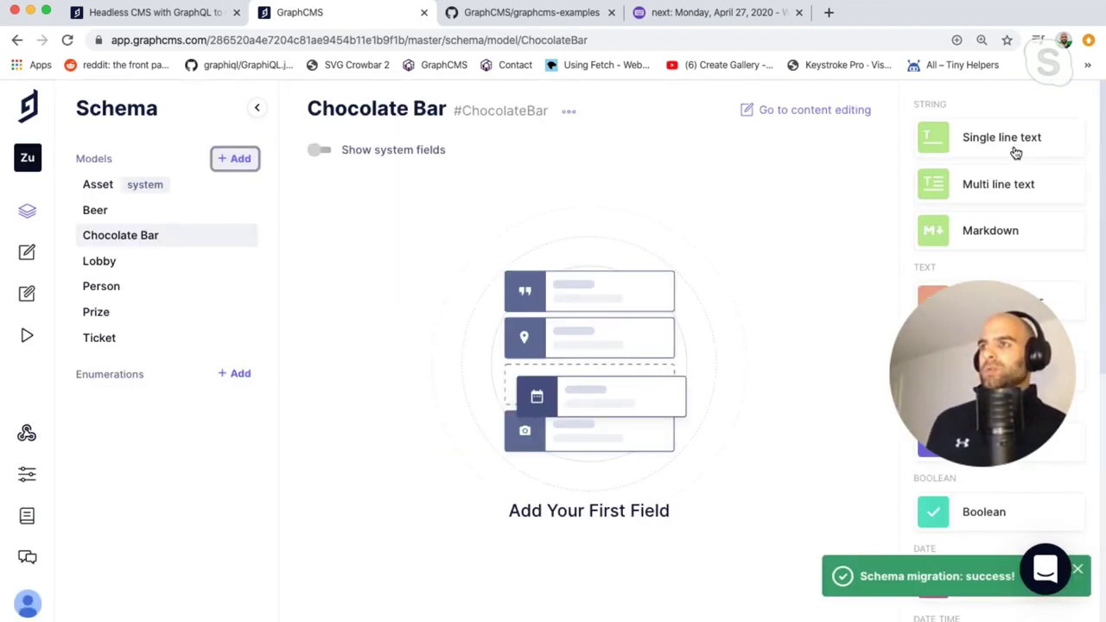
Add a single line text field called Name to the Chocolate Bar model and use it as the title field.
{"action": "left_click", "coordinate": [1015, 145]}
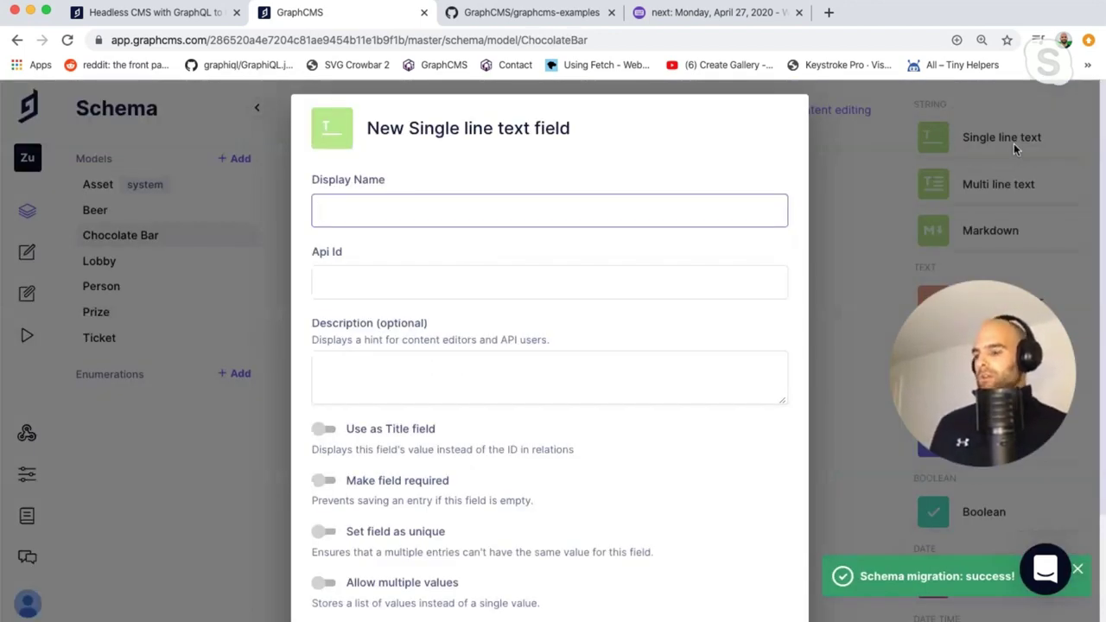
{"action": "type", "text": "Name"}
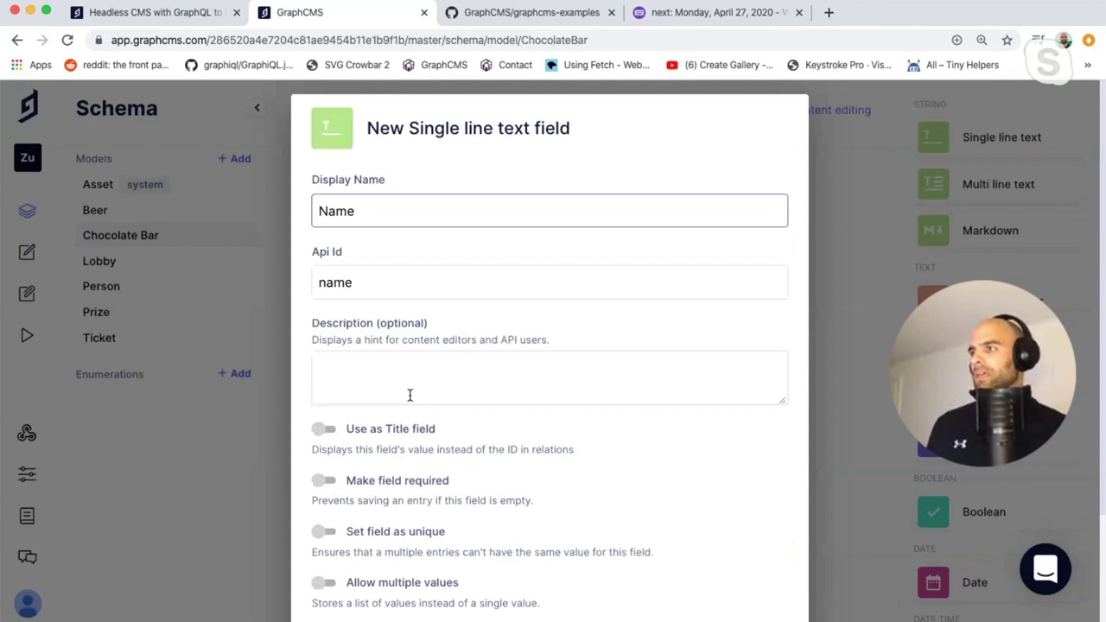
{"action": "left_click", "coordinate": [324, 428]}
{"action": "scroll", "coordinate": [631, 518], "scroll_direction": "down", "scroll_amount": 3}
{"action": "left_click", "coordinate": [754, 594]}
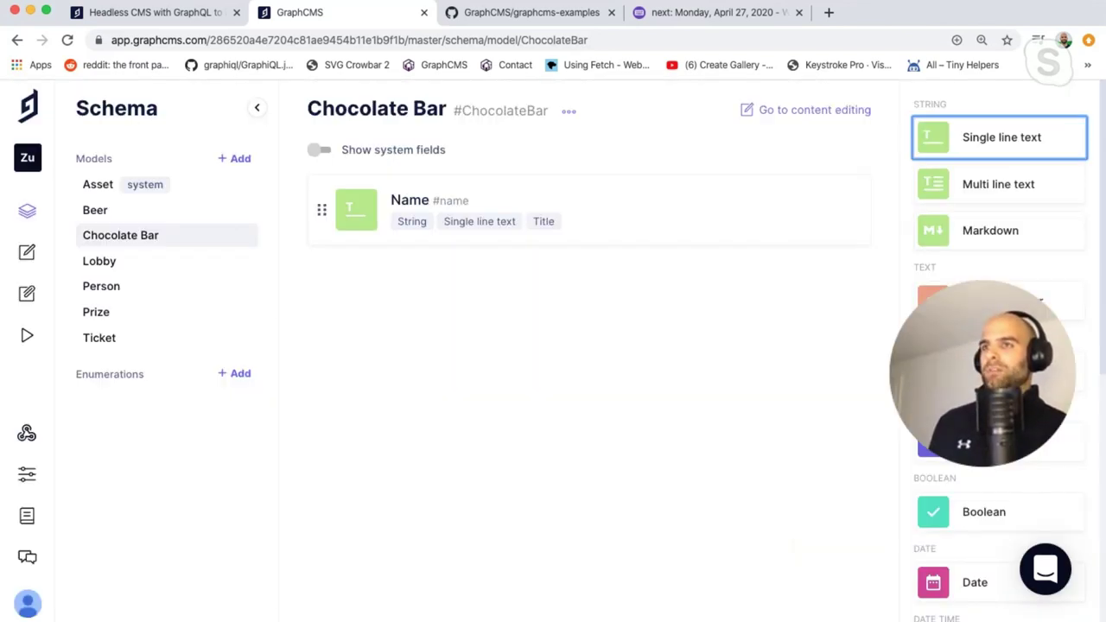
Add a required float field called Percent Cocoa with API ID percentCocoa to the Chocolate Bar model.
{"action": "left_click", "coordinate": [984, 445]}
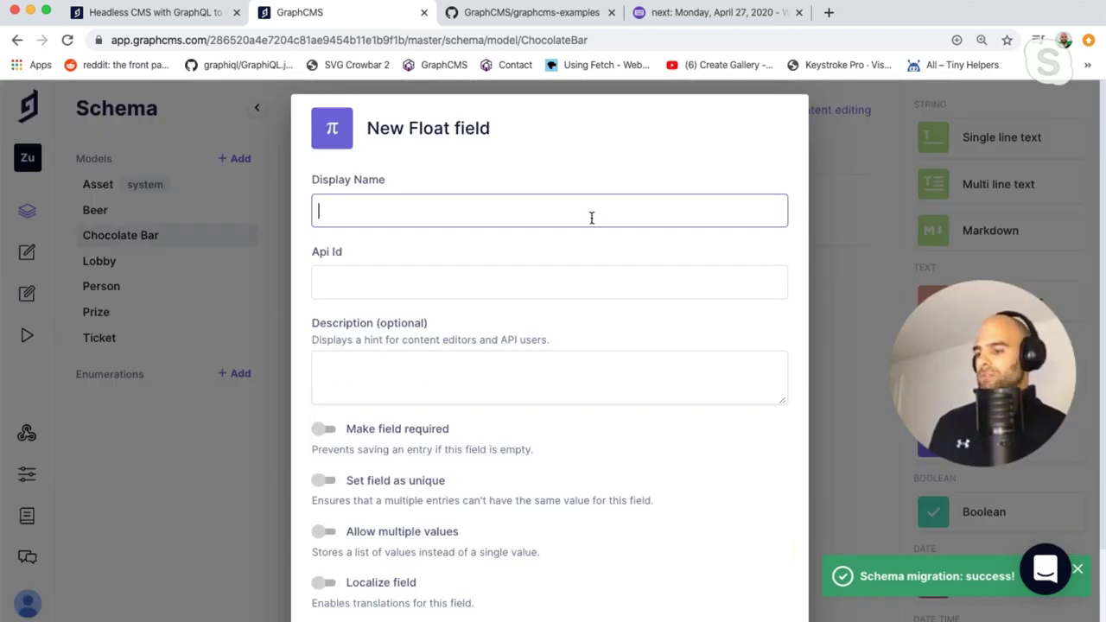
{"action": "type", "text": "P"}
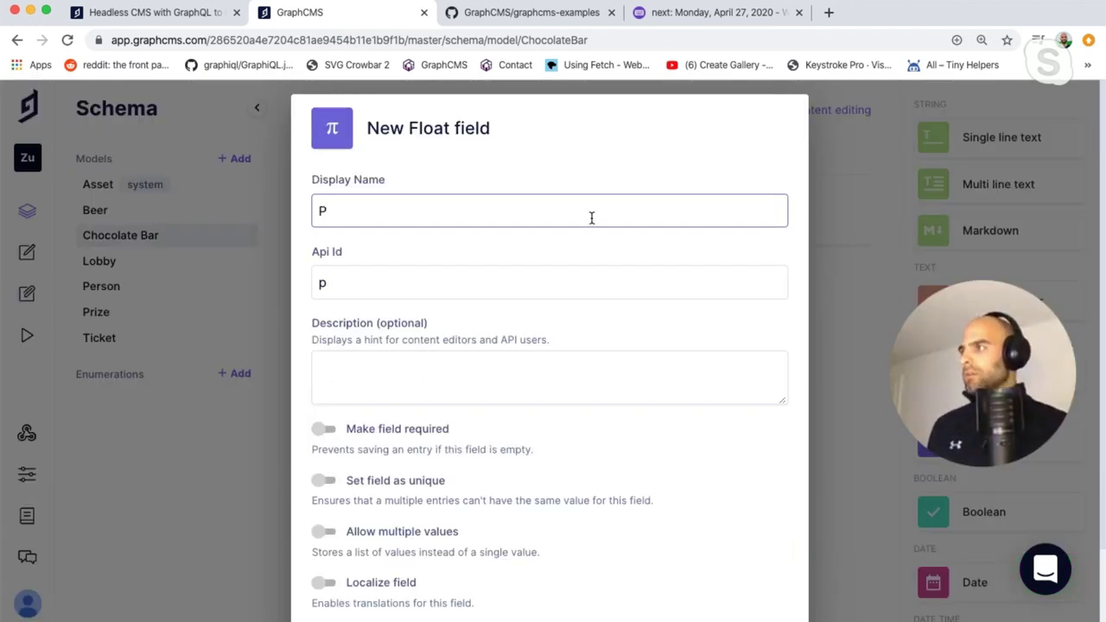
{"action": "type", "text": "ercent Cooca"}
{"action": "key", "text": "BackSpace"}
{"action": "key", "text": "BackSpace"}
{"action": "key", "text": "BackSpace"}
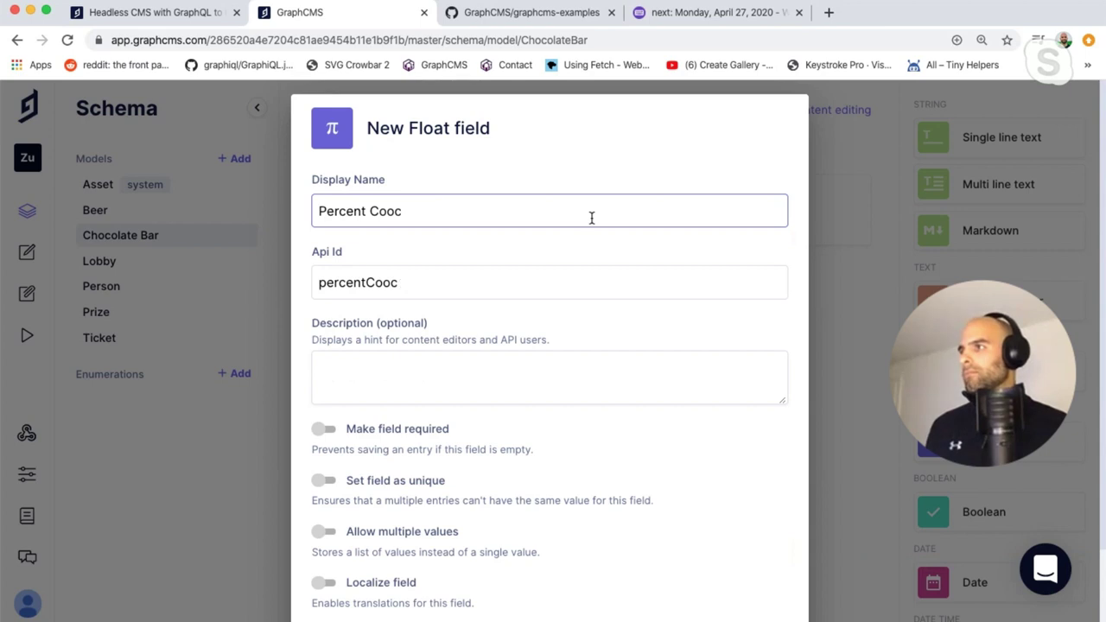
{"action": "type", "text": "coa"}
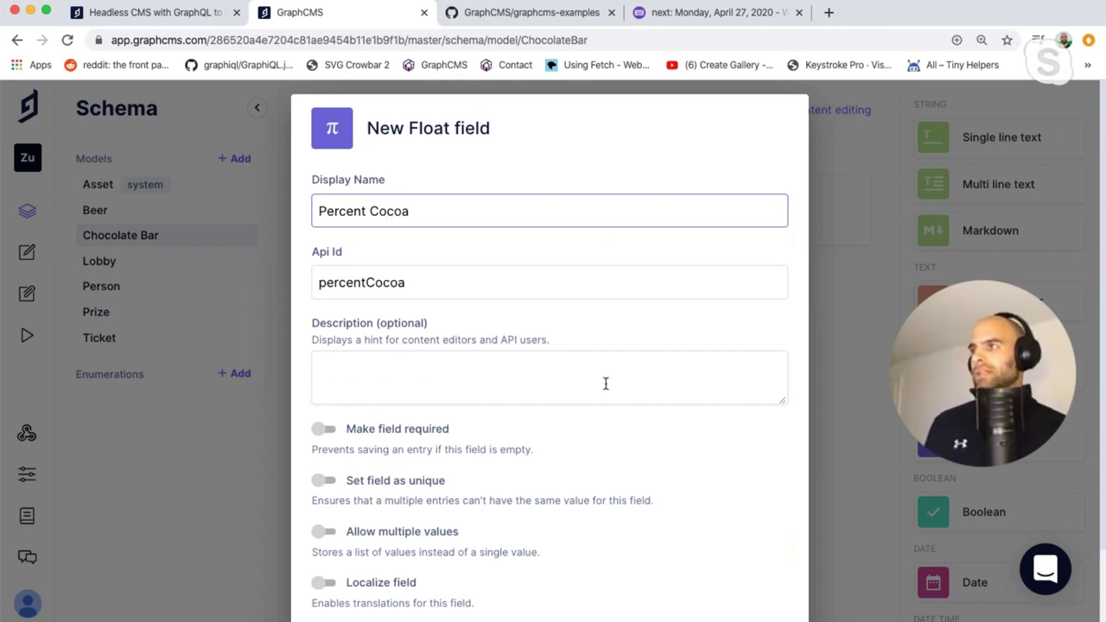
{"action": "scroll", "coordinate": [605, 420], "scroll_direction": "down", "scroll_amount": 2}
{"action": "left_click", "coordinate": [362, 418]}
{"action": "scroll", "coordinate": [362, 422], "scroll_direction": "down", "scroll_amount": 2}
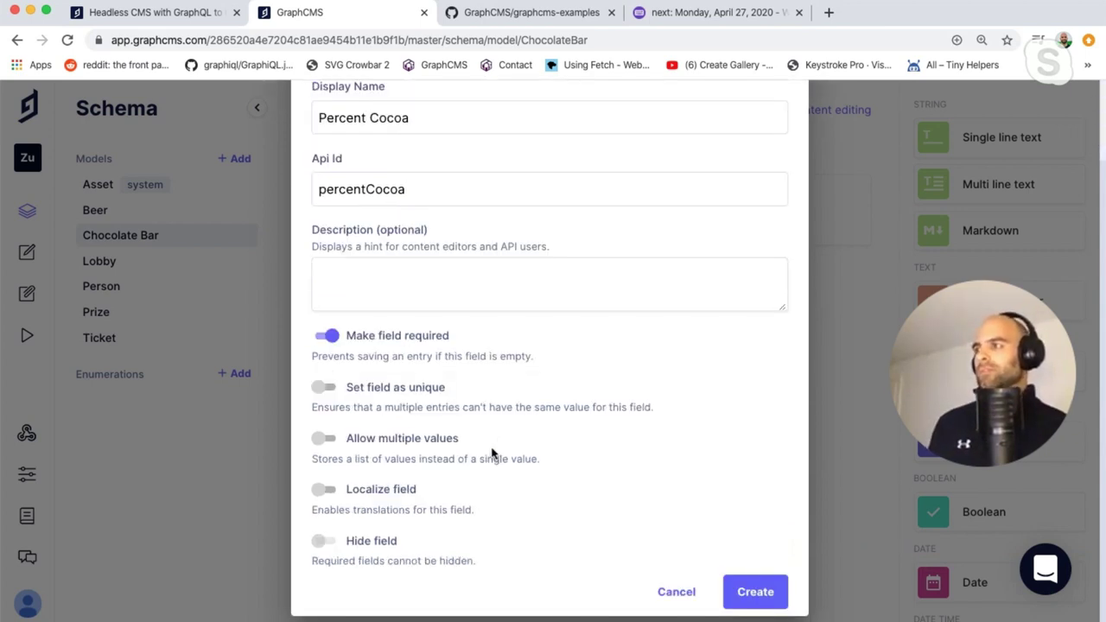
{"action": "left_click", "coordinate": [751, 592]}
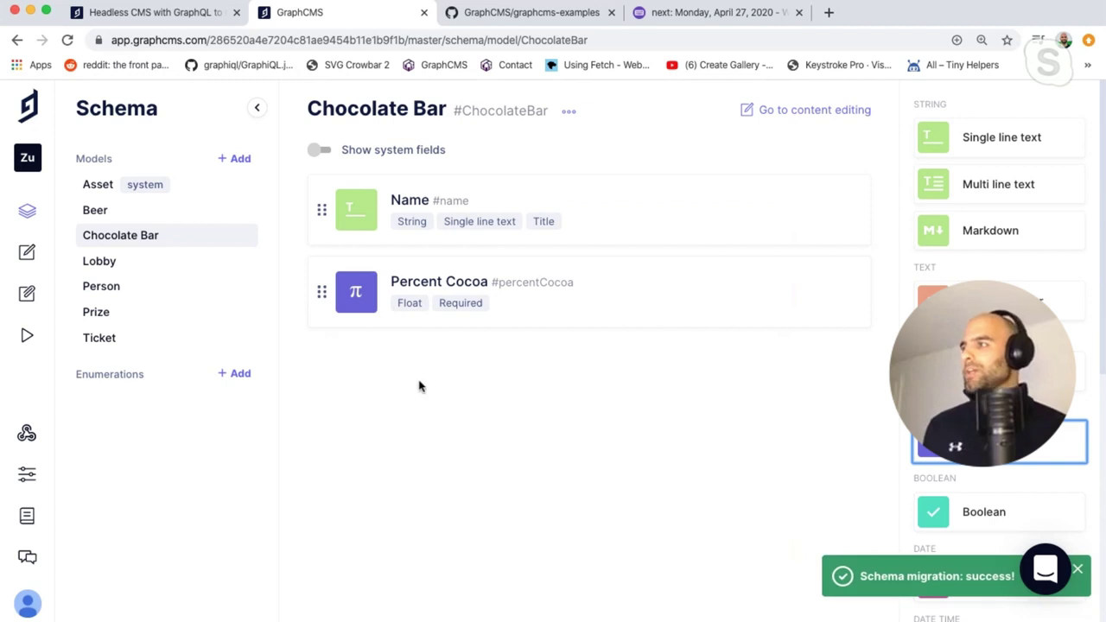
Start a reference field called One Of on the Prize model and allow multiple models to be referenced as a union type.
{"action": "left_click", "coordinate": [127, 308]}
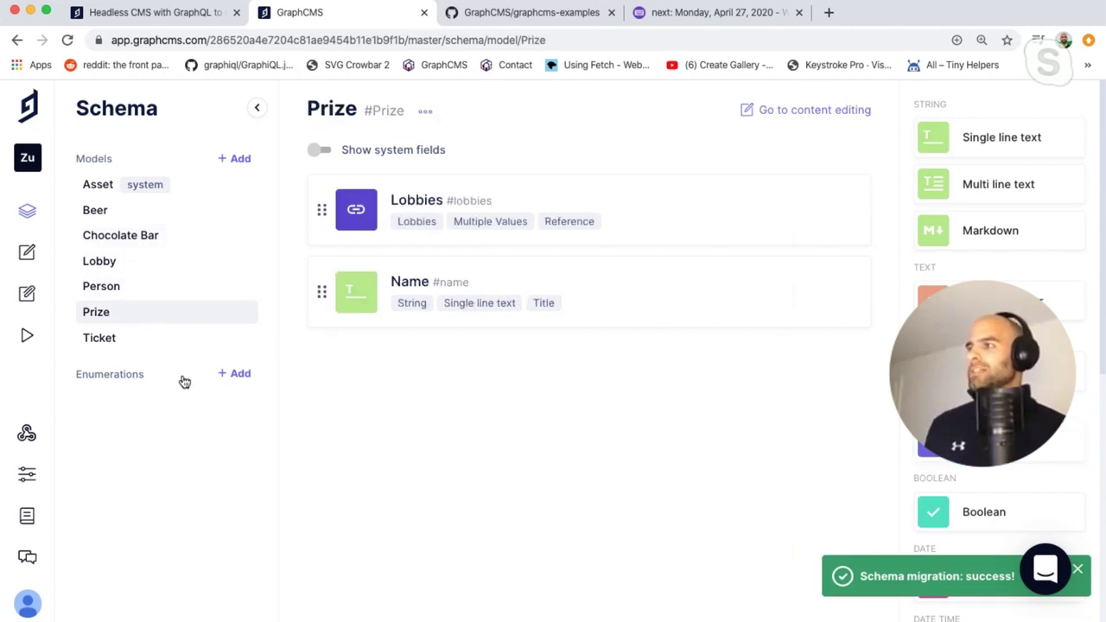
{"action": "scroll", "coordinate": [962, 523], "scroll_direction": "down", "scroll_amount": 5}
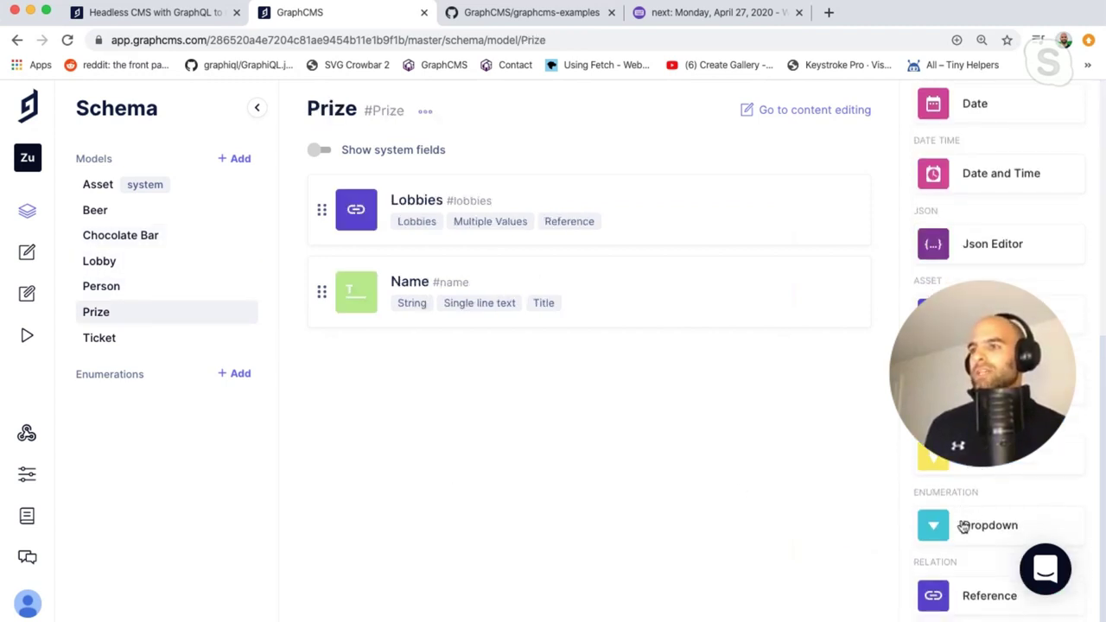
{"action": "left_click", "coordinate": [941, 601]}
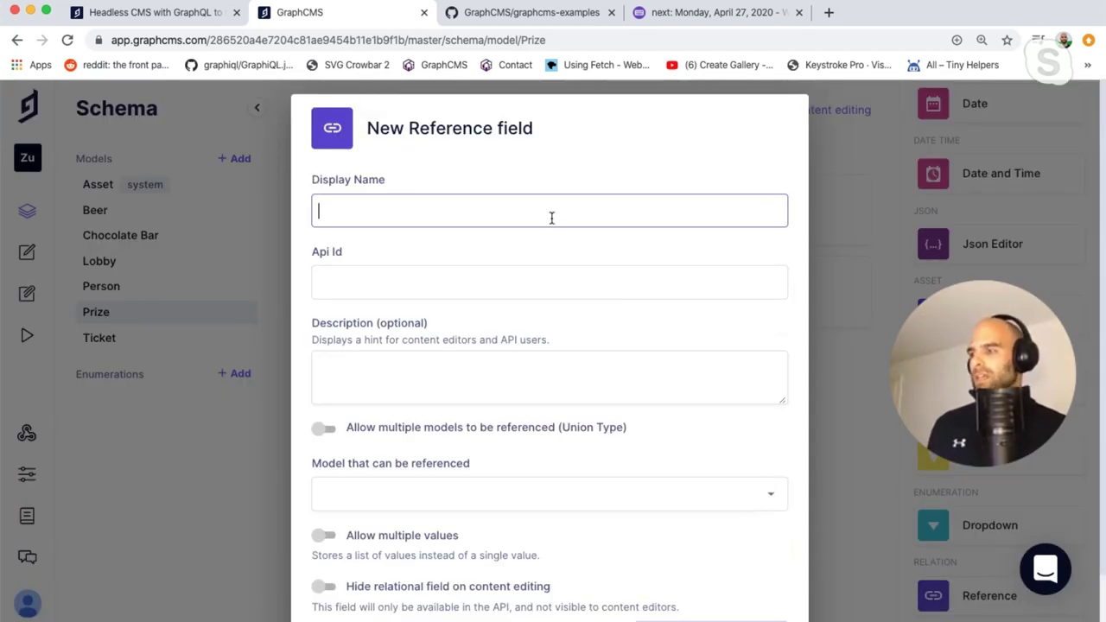
{"action": "type", "text": "OneOf"}
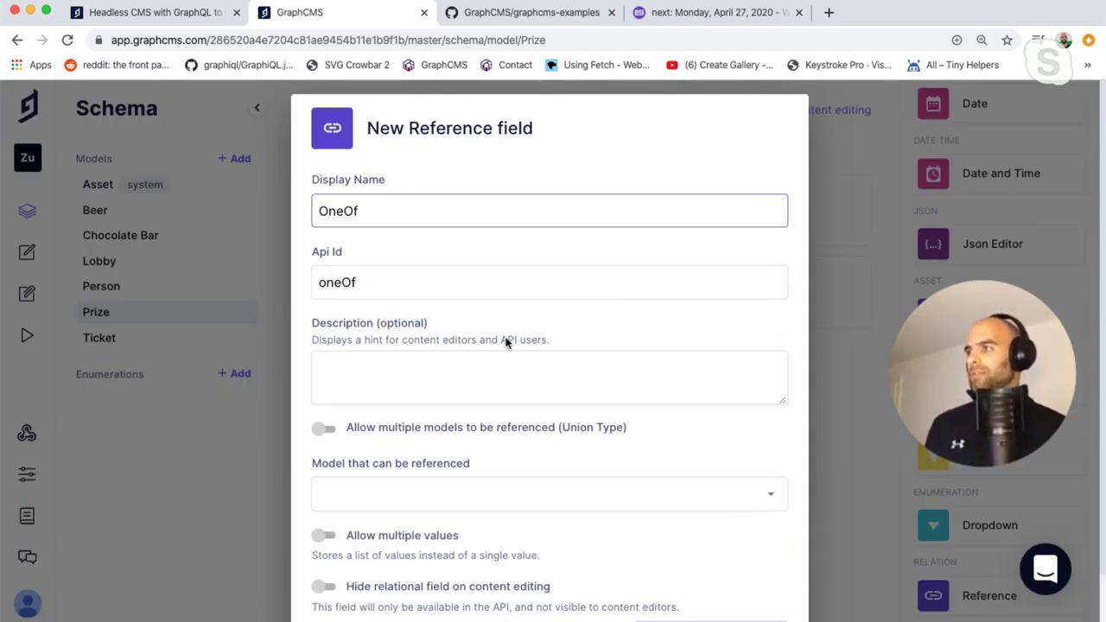
{"action": "key", "text": "super+Left"}
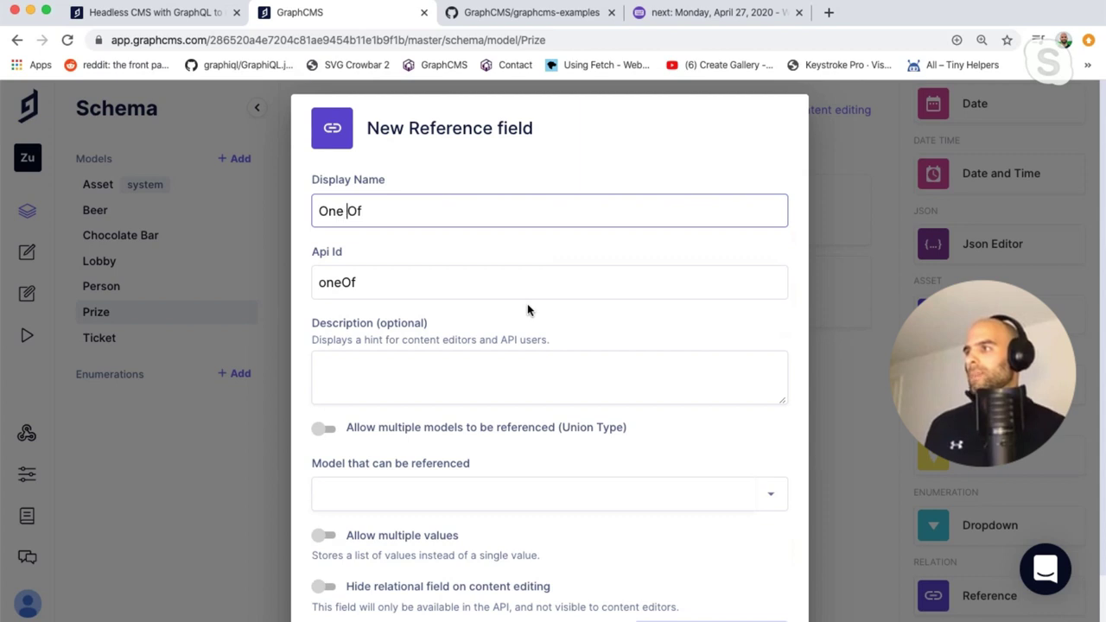
{"action": "left_click", "coordinate": [326, 427]}
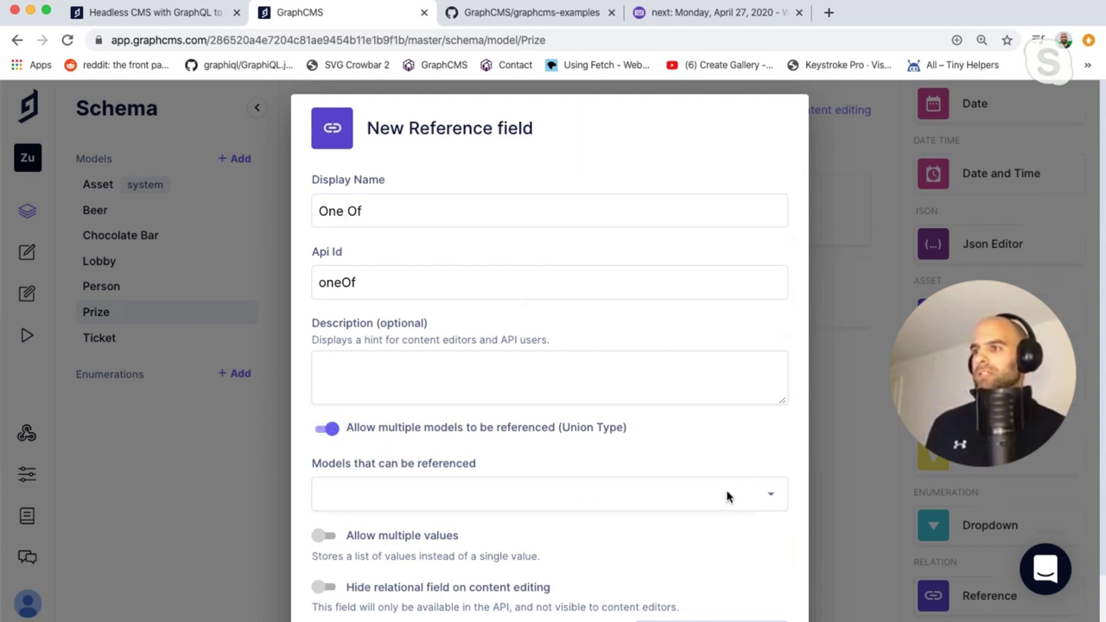
Make Beer and Chocolate Bar the models One Of can reference, and create the relation with the default single-value reverse field Prize.
{"action": "left_click", "coordinate": [773, 499]}
{"action": "scroll", "coordinate": [696, 518], "scroll_direction": "down", "scroll_amount": 1}
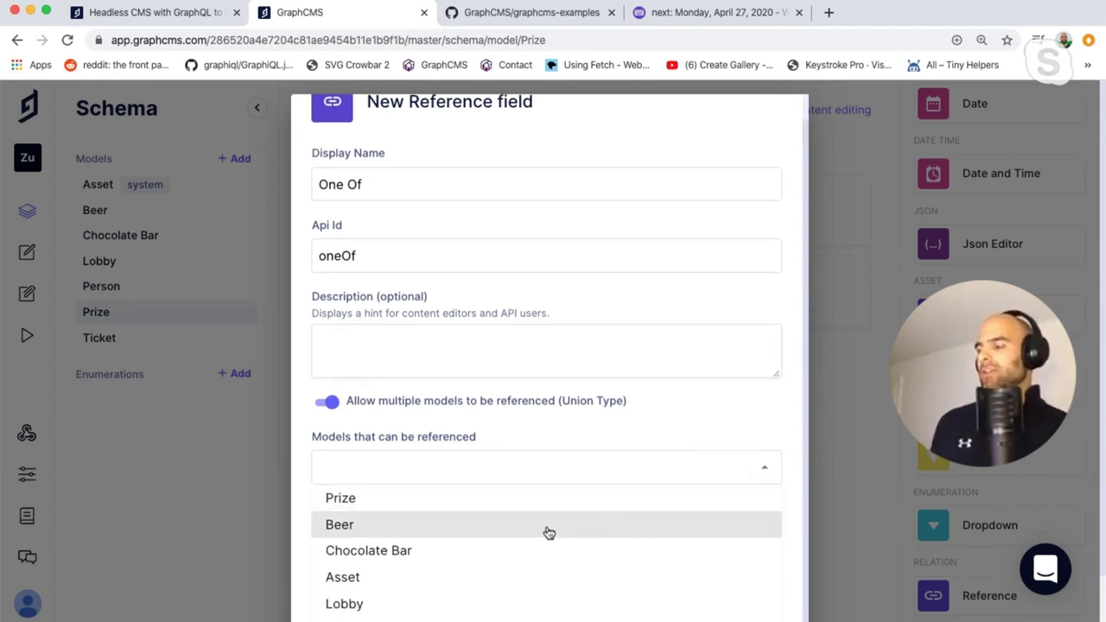
{"action": "left_click", "coordinate": [547, 533]}
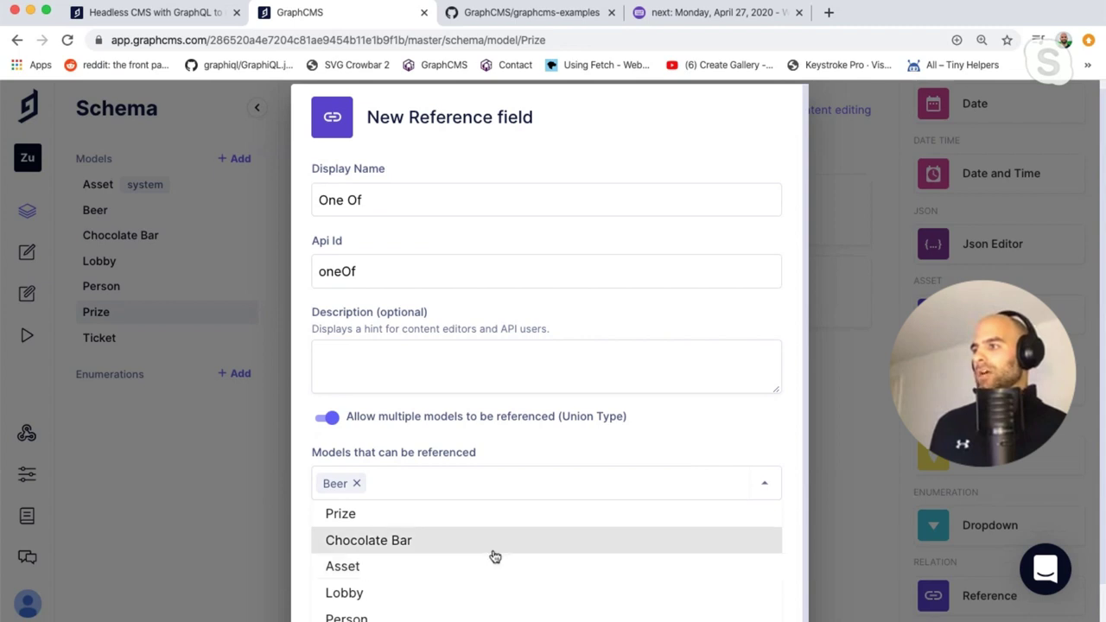
{"action": "left_click", "coordinate": [494, 547]}
{"action": "left_click", "coordinate": [784, 441]}
{"action": "scroll", "coordinate": [797, 567], "scroll_direction": "down", "scroll_amount": 2}
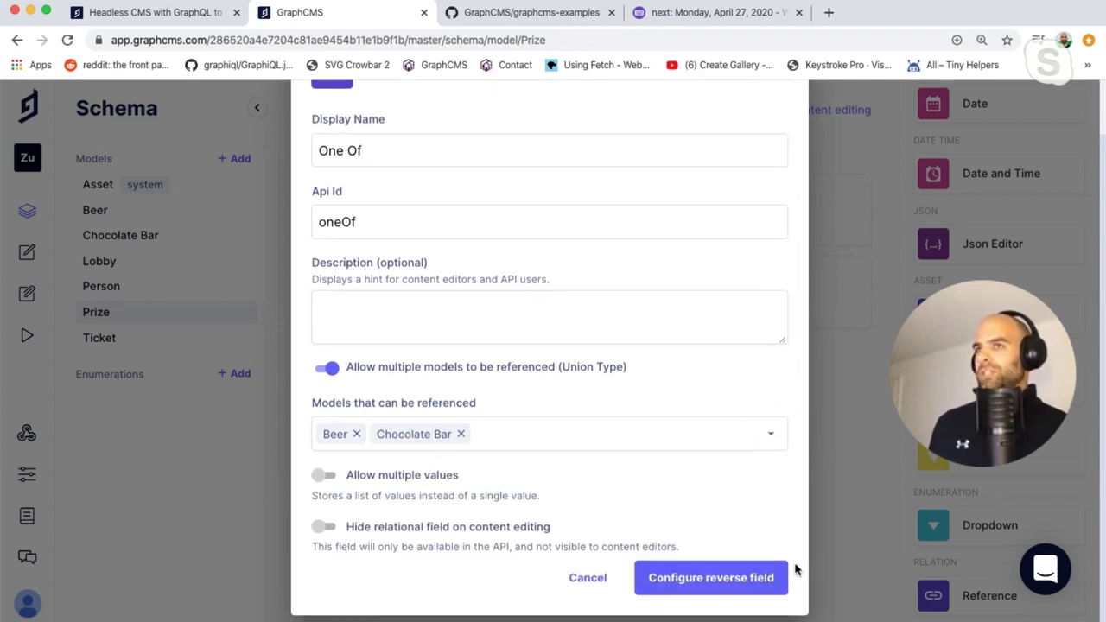
{"action": "left_click", "coordinate": [724, 580]}
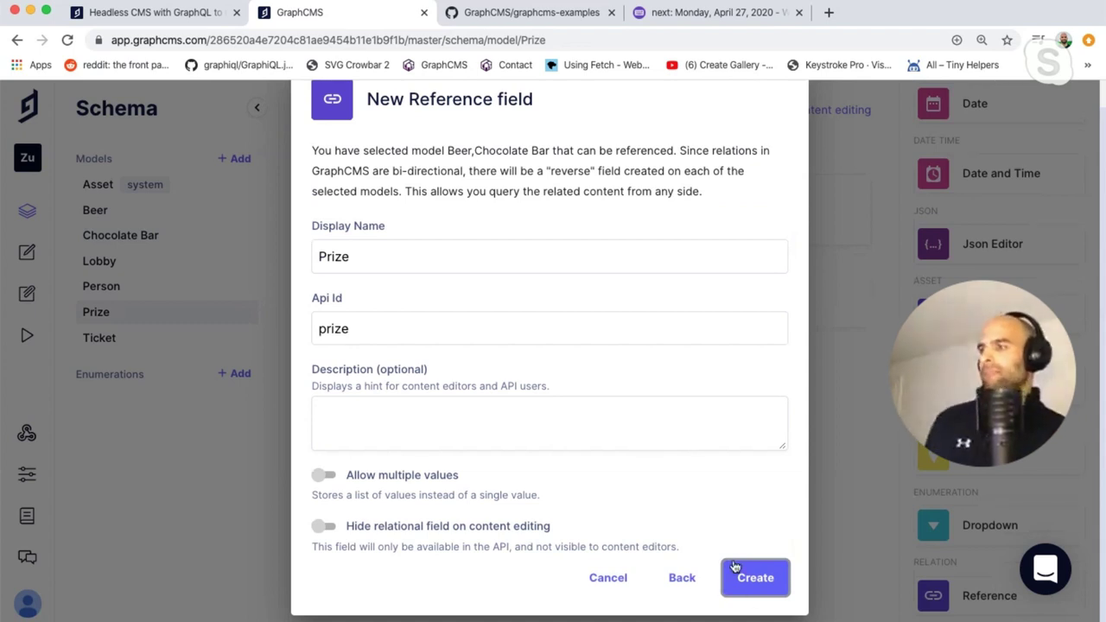
{"action": "left_click", "coordinate": [742, 576]}
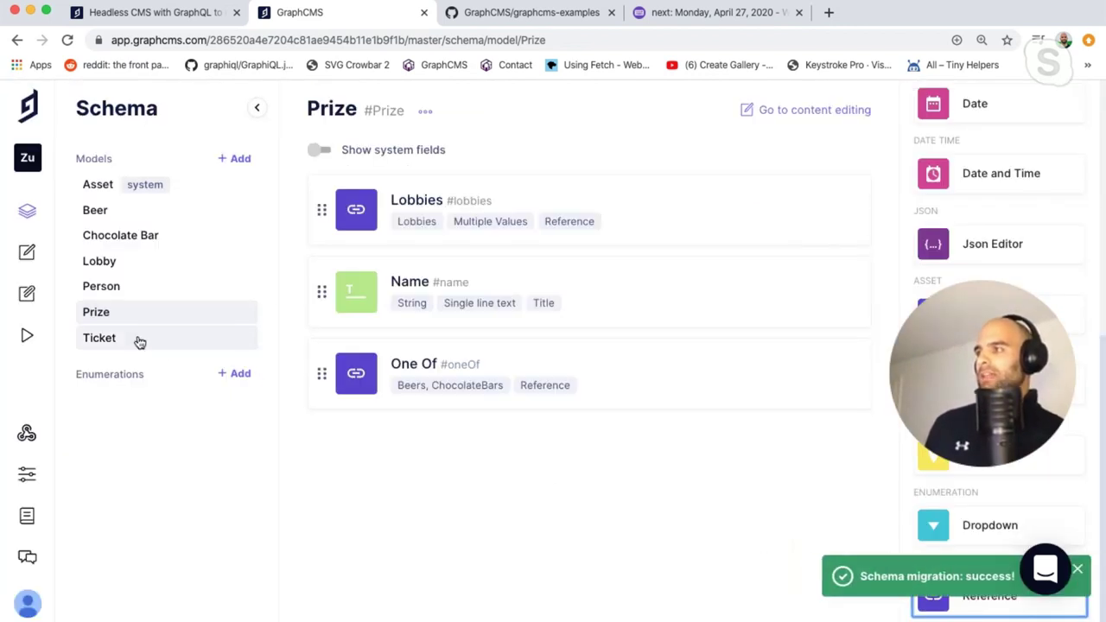
{"action": "left_click", "coordinate": [139, 342]}
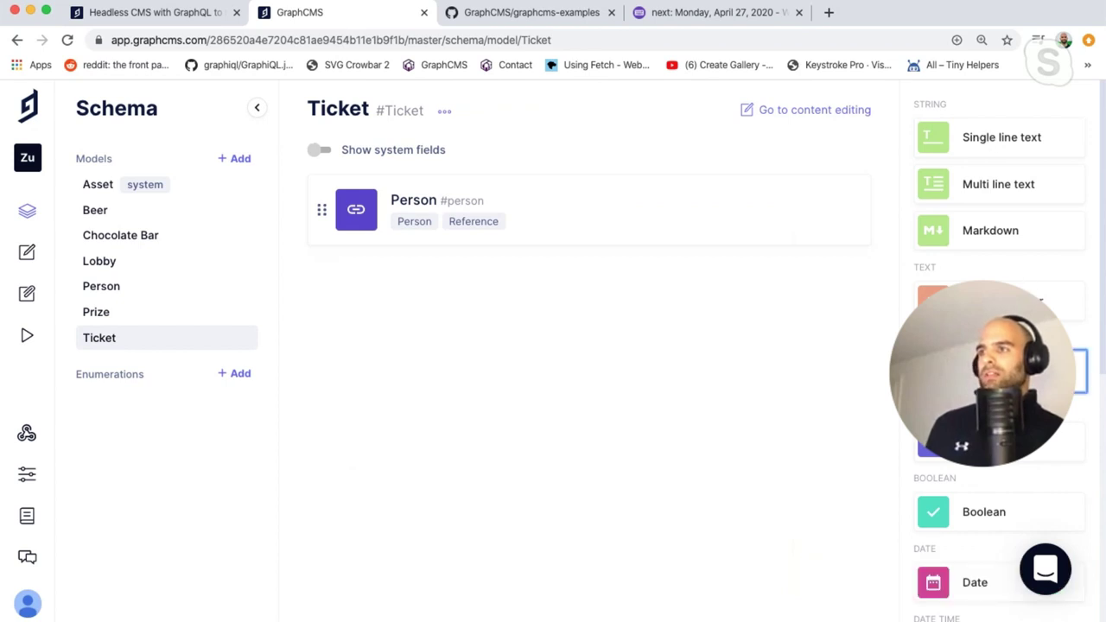
{"action": "left_click", "coordinate": [1000, 372]}
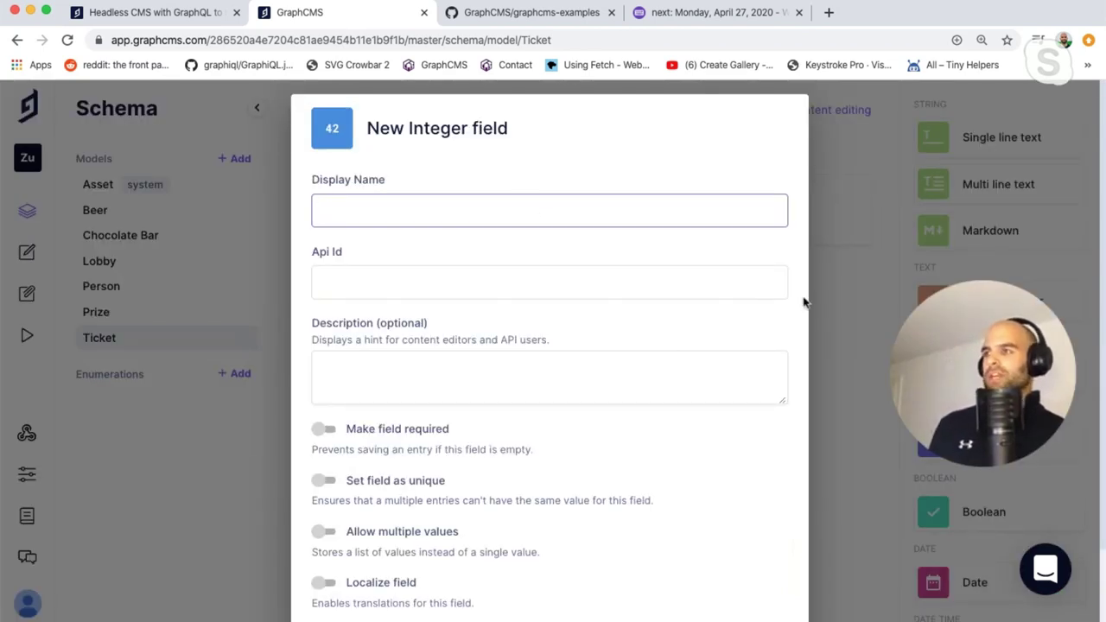
{"action": "left_click", "coordinate": [844, 293]}
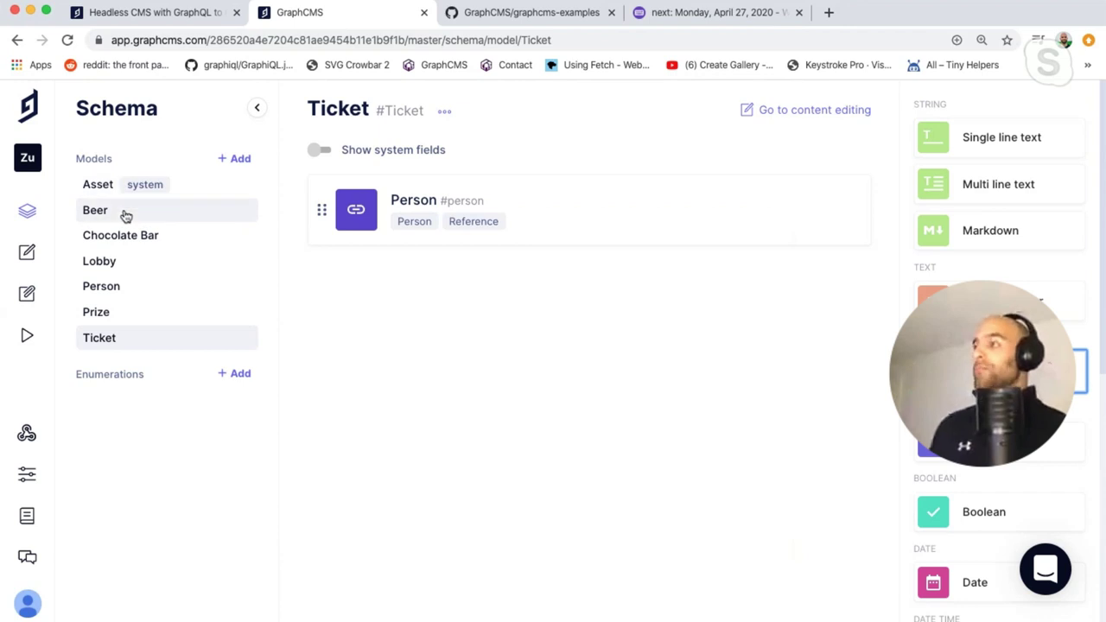
Start a new Lobby content entry and name it HB Give-Away.
{"action": "left_click", "coordinate": [27, 251]}
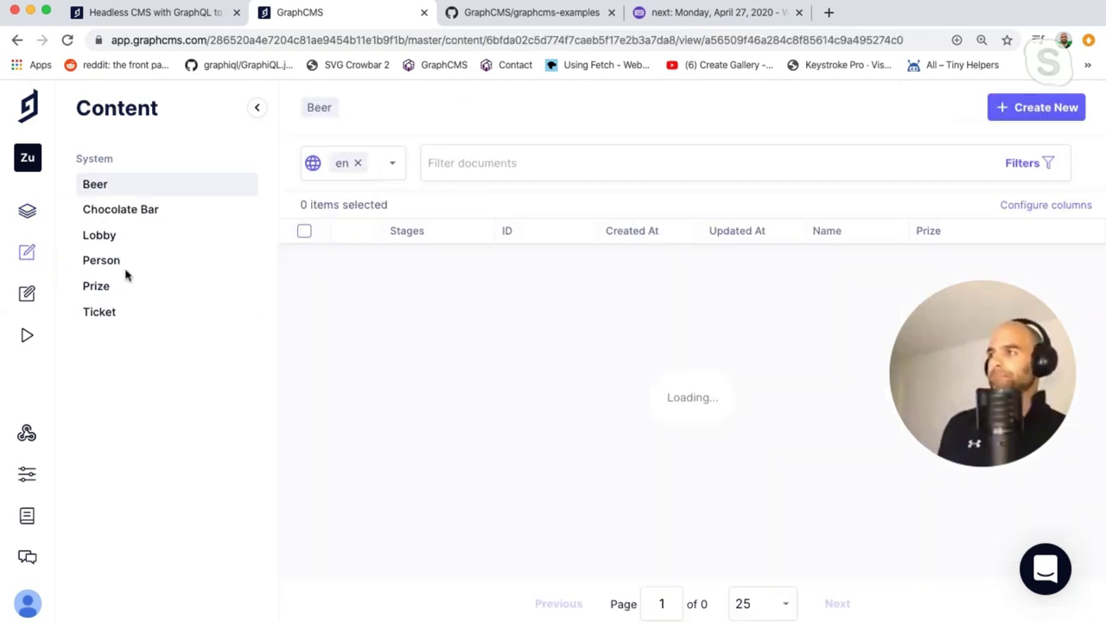
{"action": "left_click", "coordinate": [173, 243]}
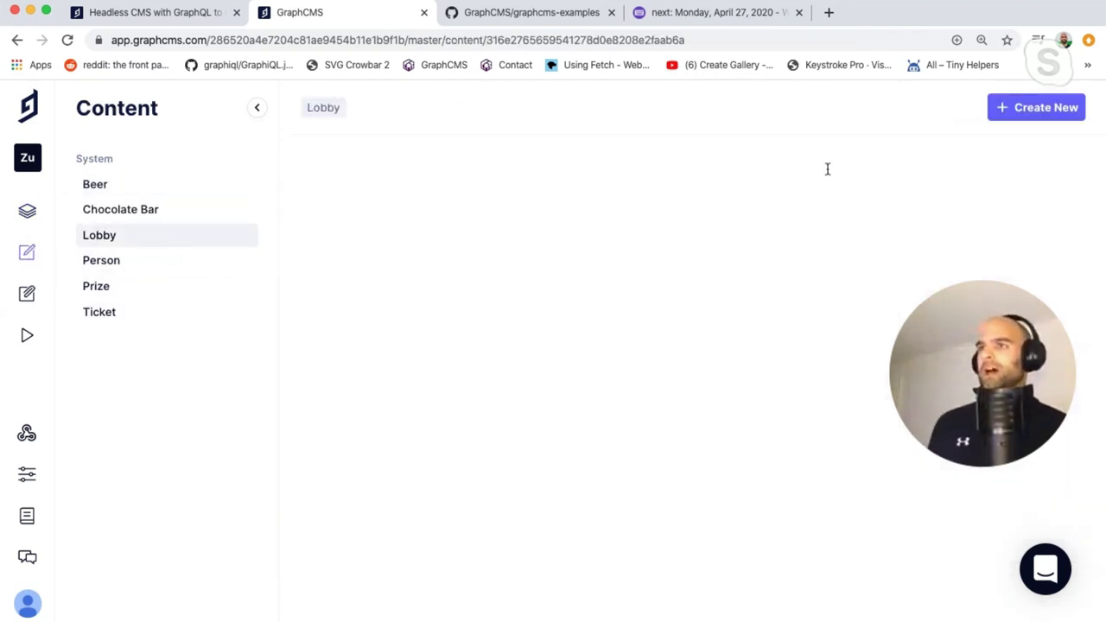
{"action": "left_click", "coordinate": [1020, 118]}
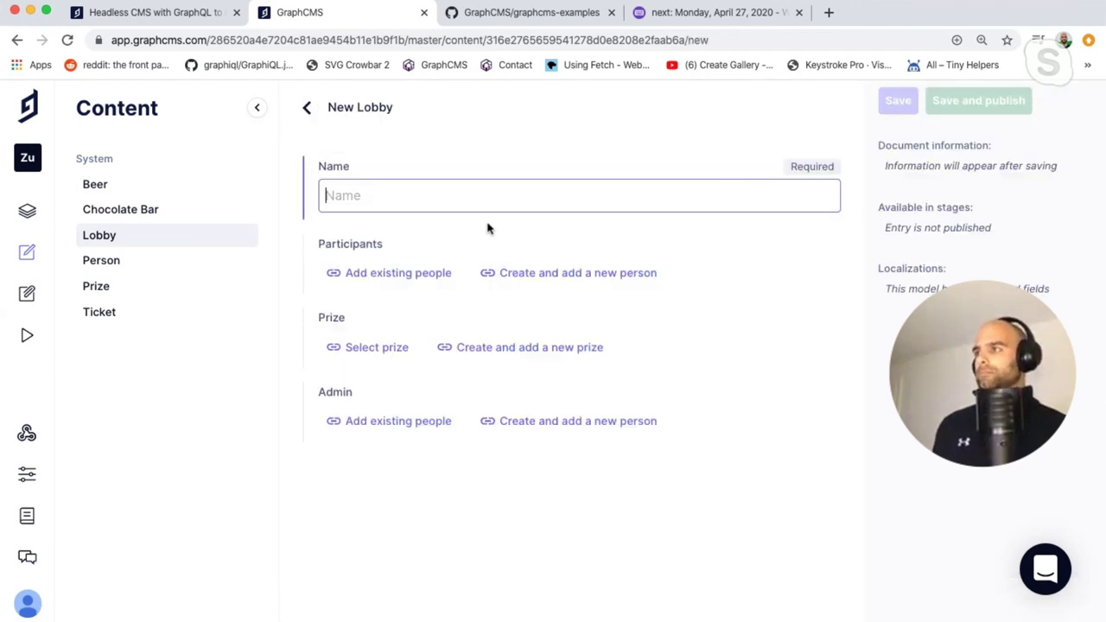
{"action": "type", "text": "HB Givbew"}
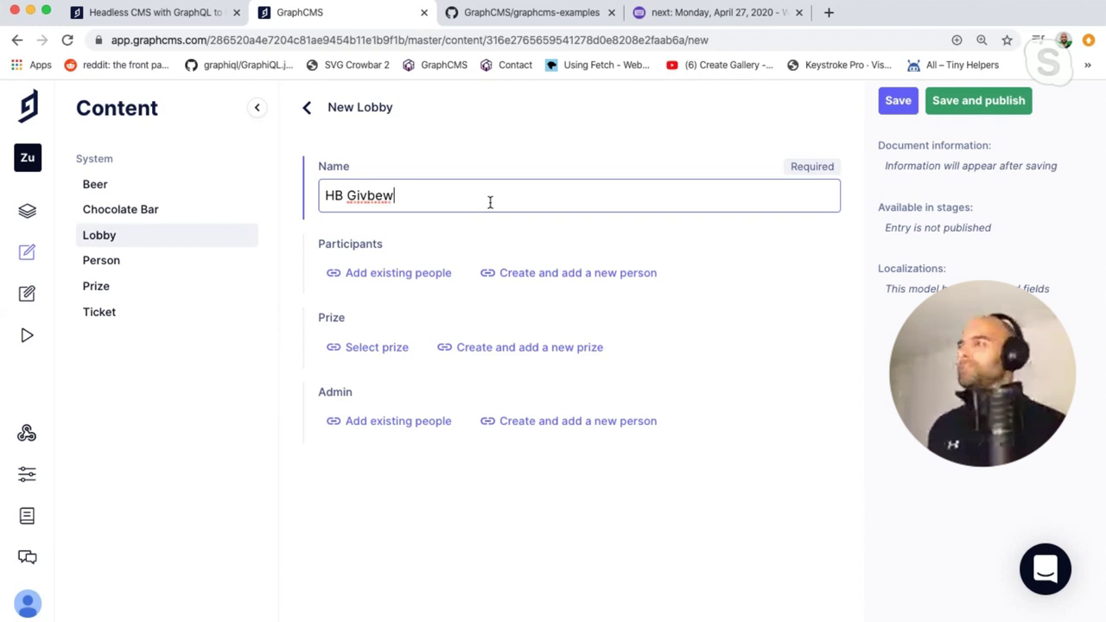
{"action": "key", "text": "BackSpace"}
{"action": "key", "text": "BackSpace"}
{"action": "key", "text": "BackSpace"}
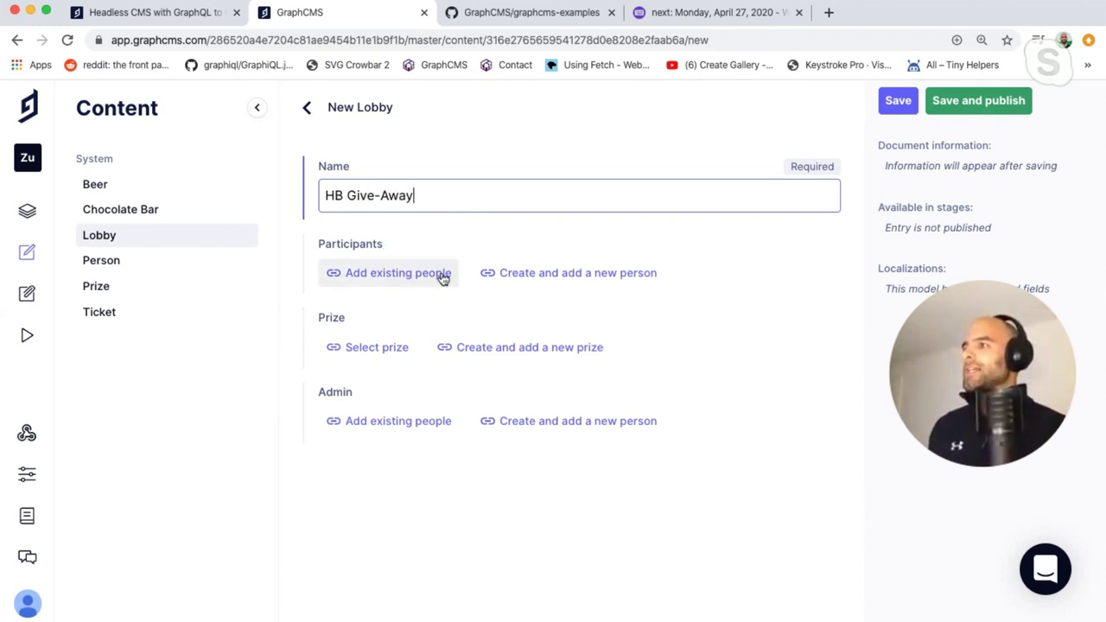
Create a new person as the lobby's first participant, entering the person's first name, and save and publish the entry.
{"action": "left_click", "coordinate": [531, 275]}
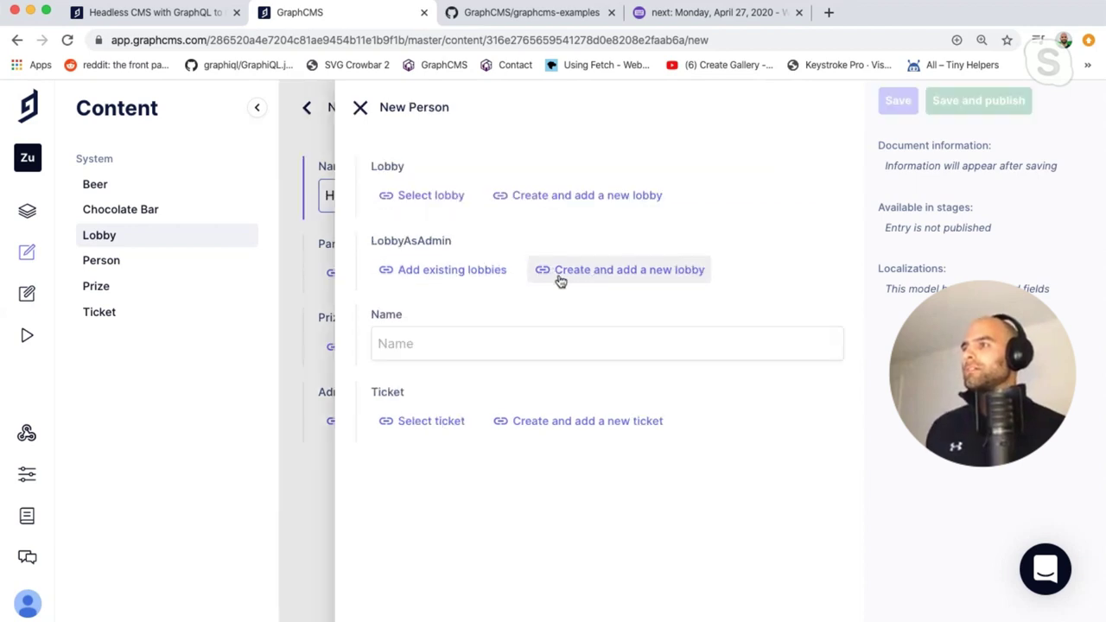
{"action": "left_click", "coordinate": [611, 344]}
{"action": "type", "text": "Martin"}
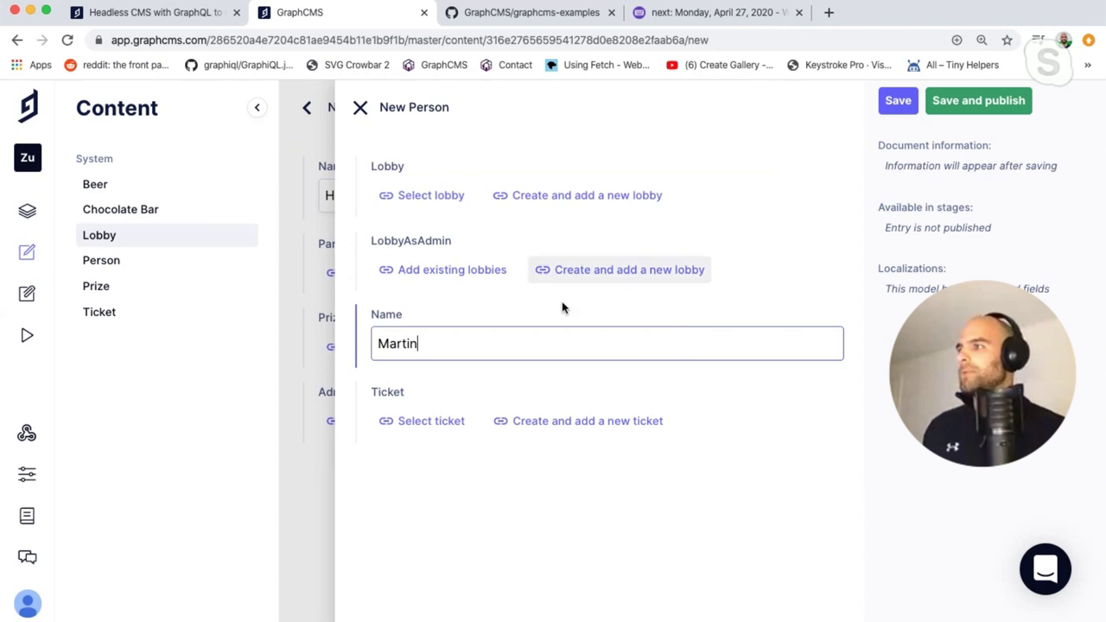
{"action": "left_click", "coordinate": [608, 425]}
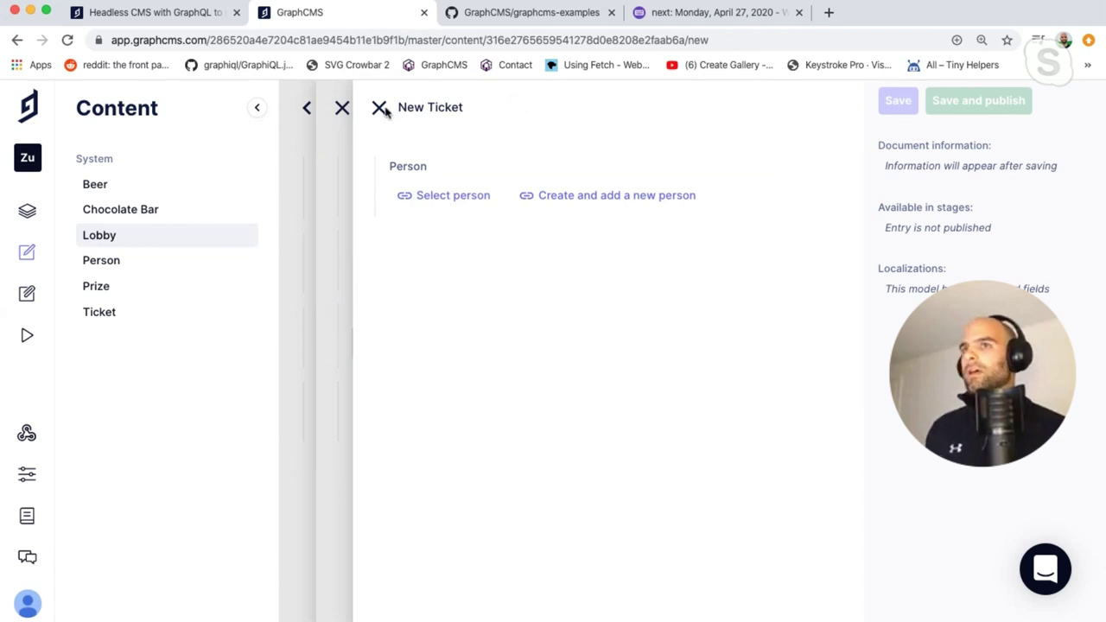
{"action": "key", "text": "Escape"}
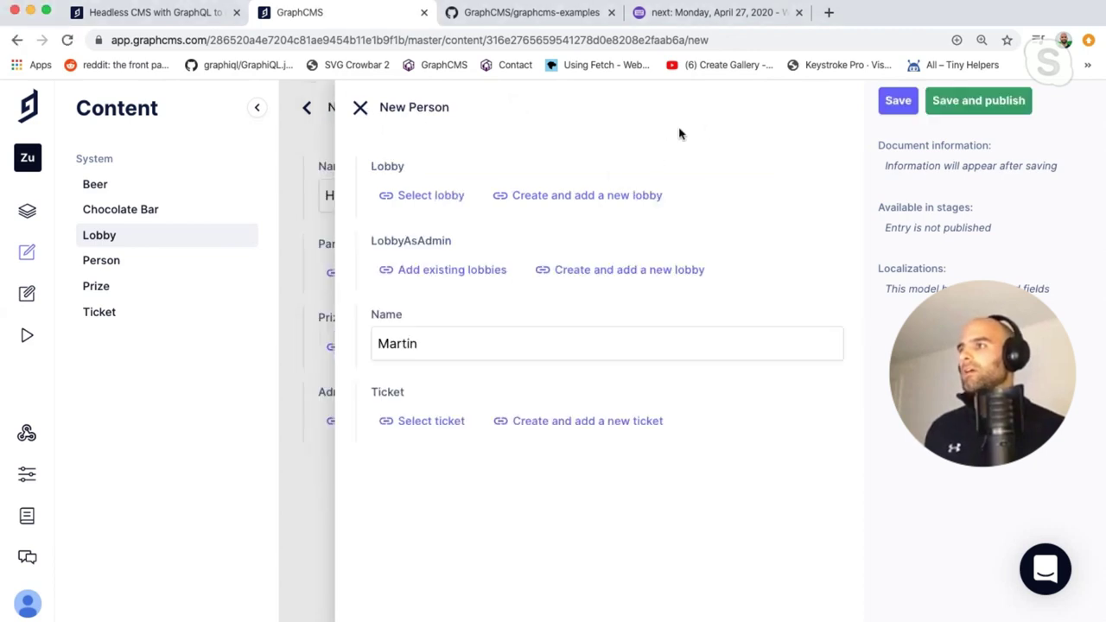
{"action": "left_click", "coordinate": [983, 105]}
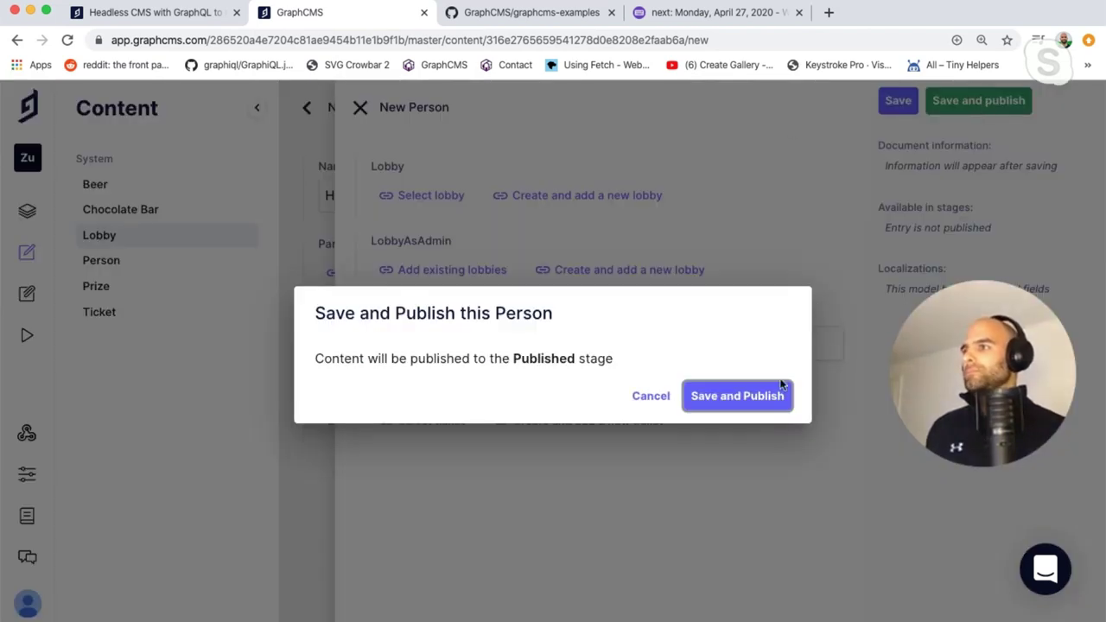
{"action": "left_click", "coordinate": [750, 397]}
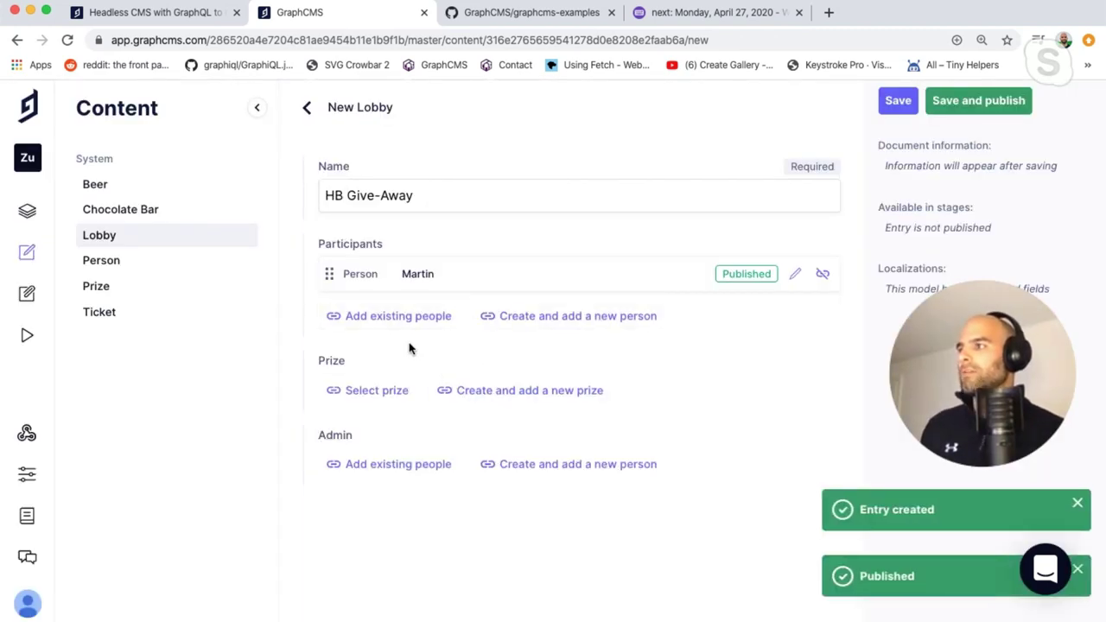
Add a second new person to the lobby's participants, filling in their first name, and publish that entry.
{"action": "left_click", "coordinate": [529, 319]}
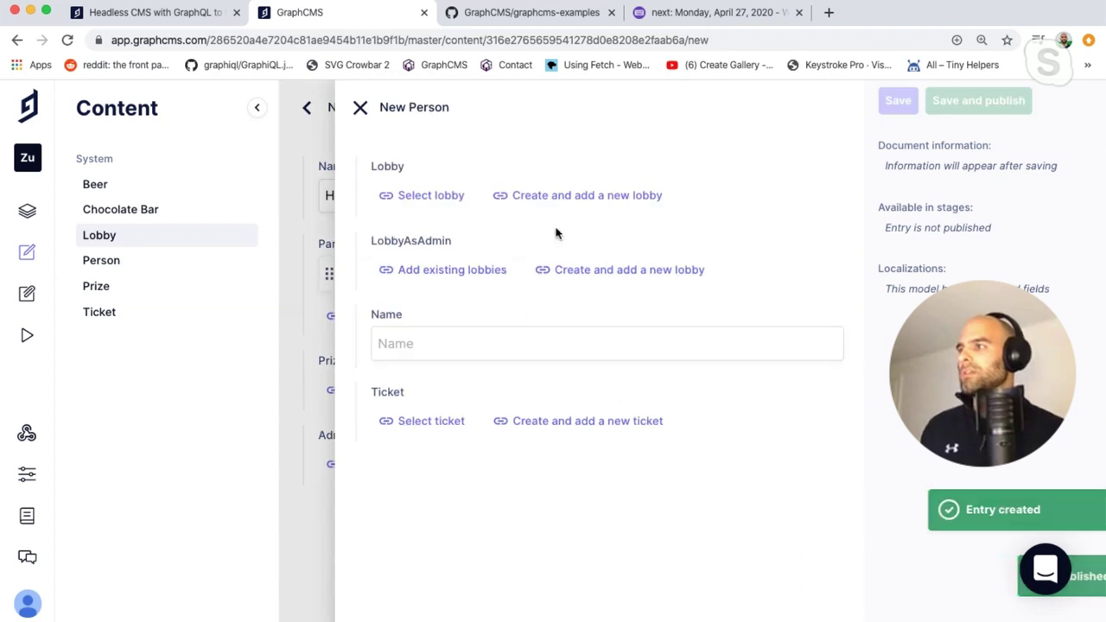
{"action": "left_click", "coordinate": [539, 349]}
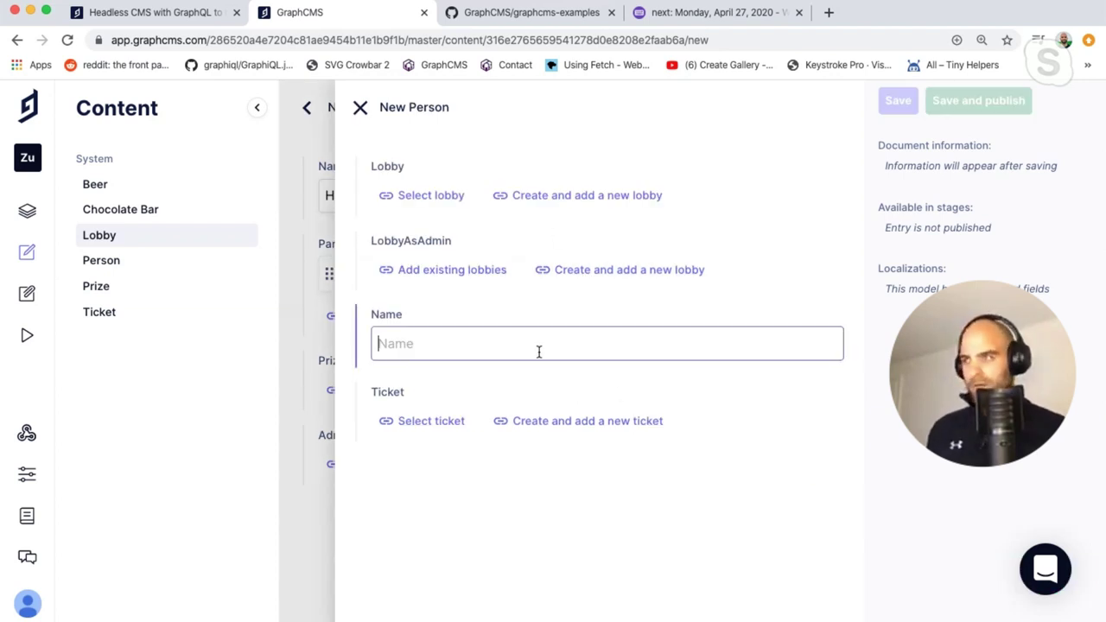
{"action": "type", "text": "Ale"}
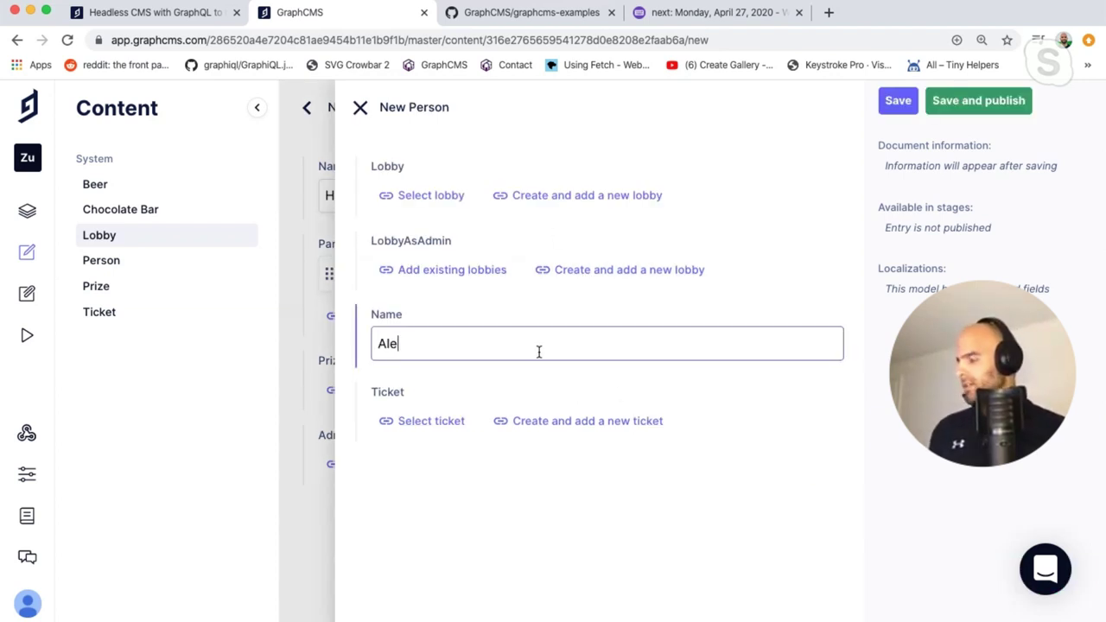
{"action": "type", "text": "ksej"}
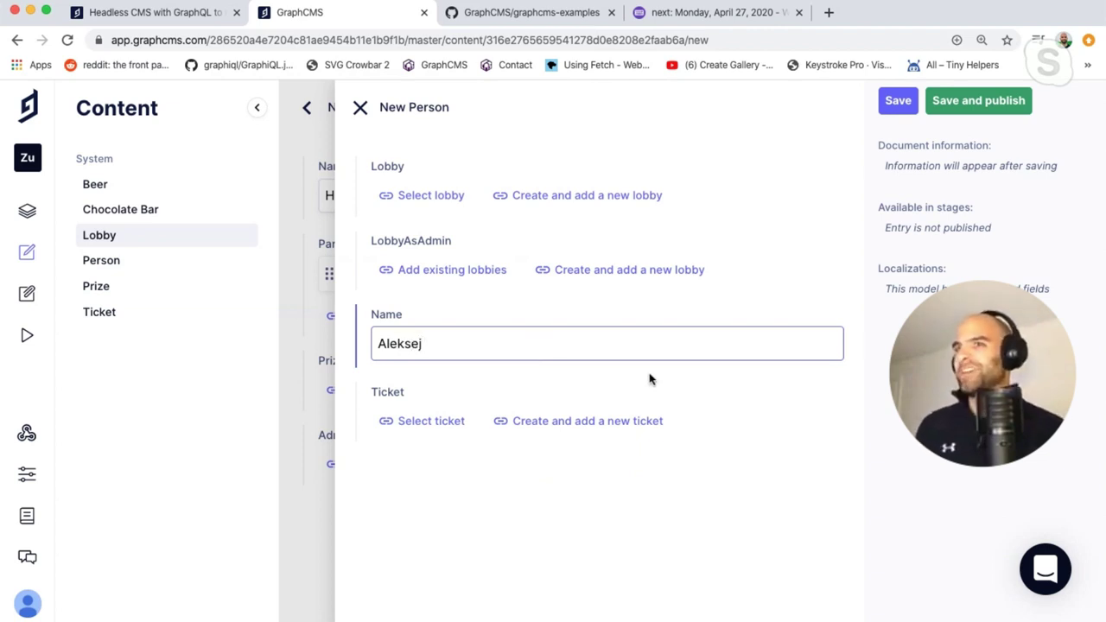
{"action": "left_click", "coordinate": [987, 112]}
{"action": "left_click", "coordinate": [741, 396]}
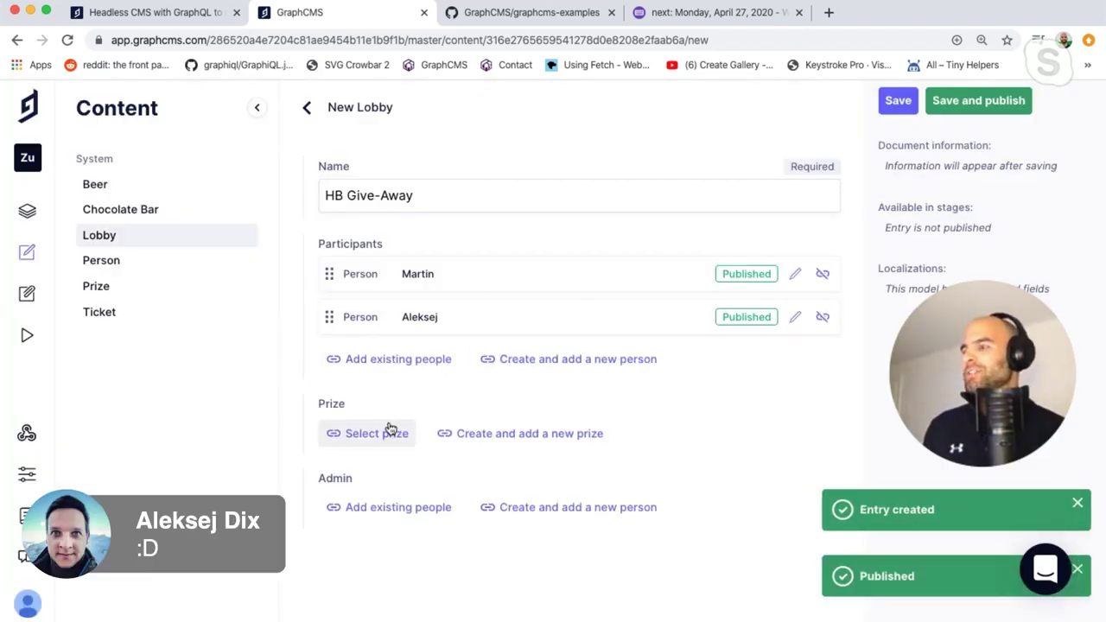
Start a new prize for the lobby and name it Fantastic Giveaway.
{"action": "left_click", "coordinate": [527, 438]}
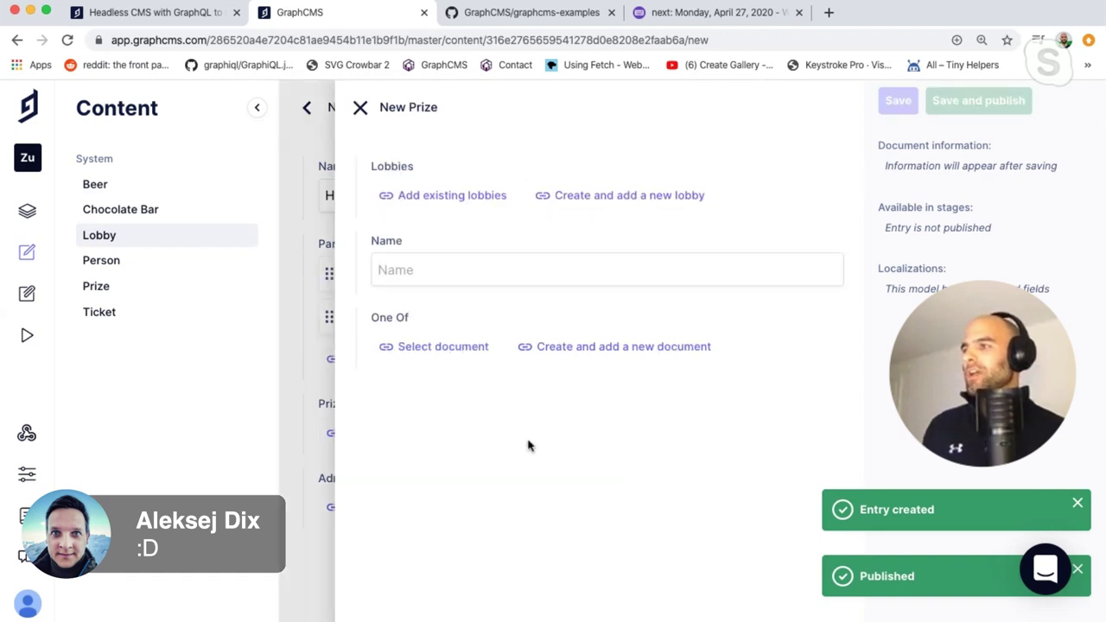
{"action": "left_click", "coordinate": [572, 277]}
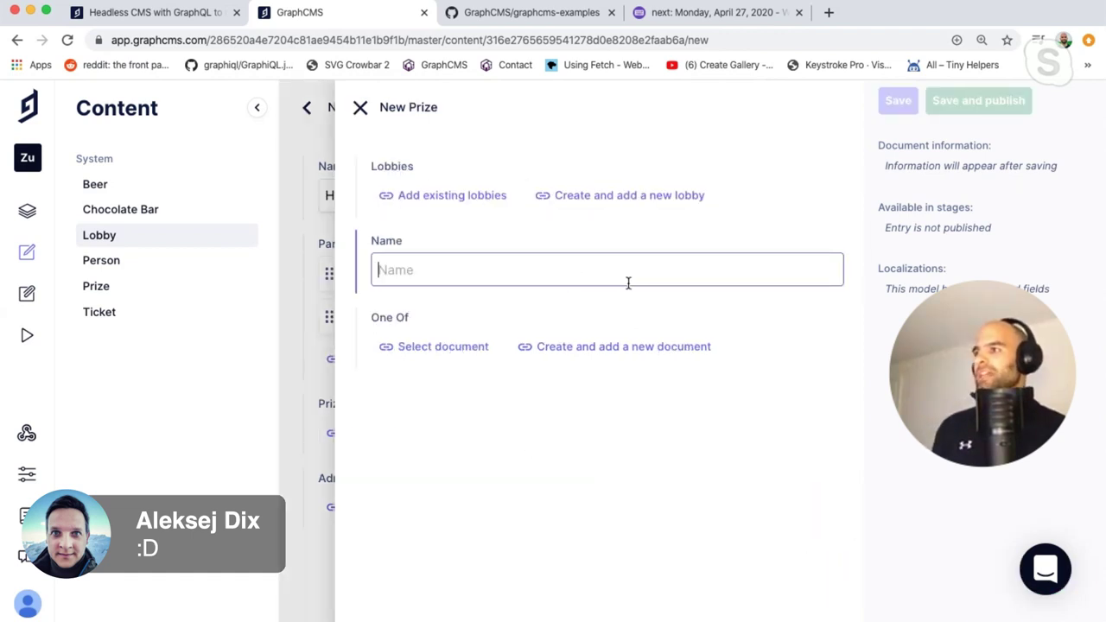
{"action": "type", "text": "Fantas"}
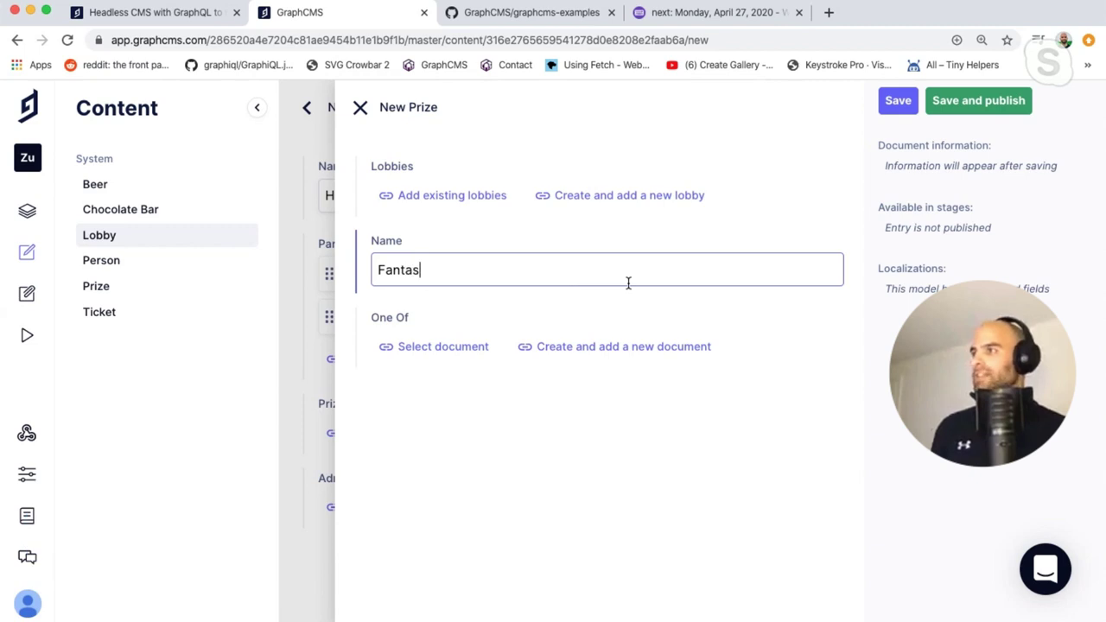
{"action": "type", "text": "tic G"}
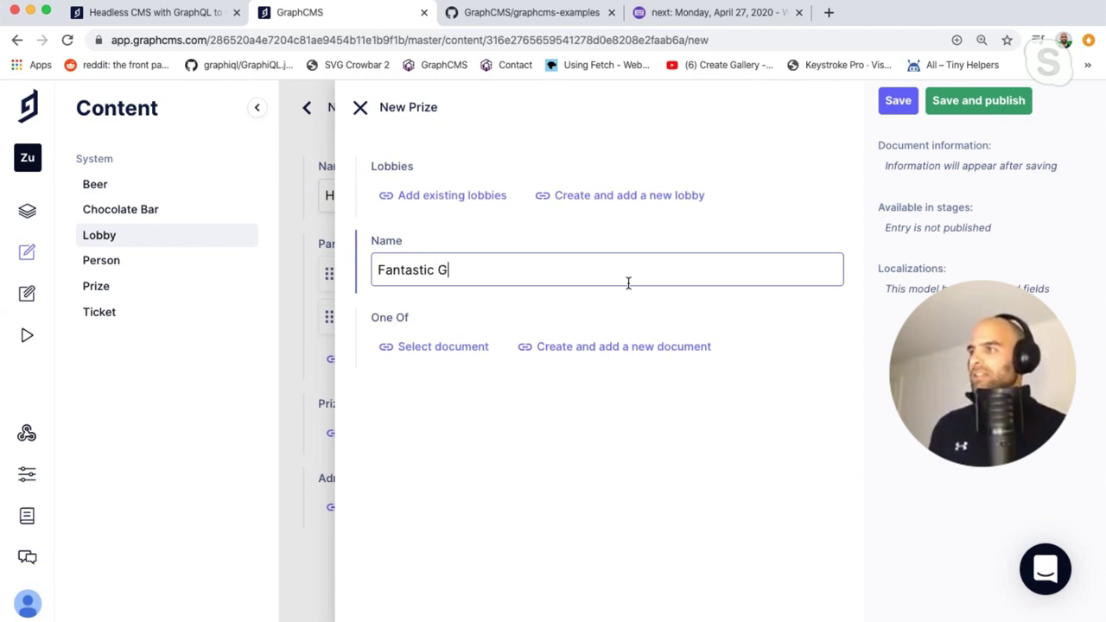
{"action": "type", "text": "iveaway"}
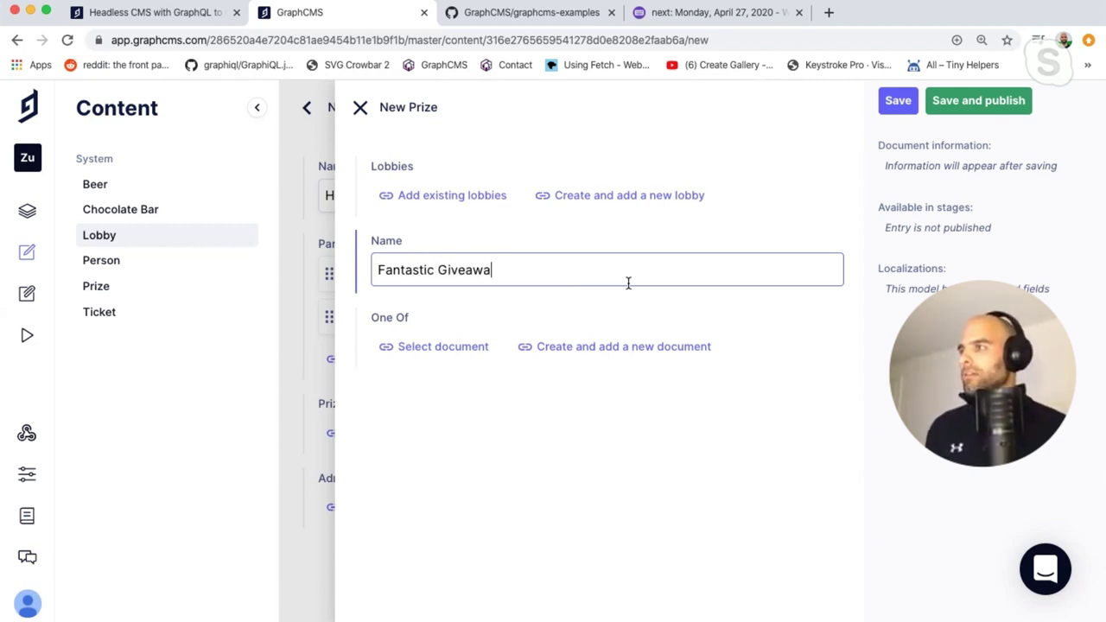
Create a Chocolate Bar named Swiss Chocolate with Percent Cocoa 0.8 in the prize's One Of field, and save and publish it.
{"action": "left_click", "coordinate": [611, 348]}
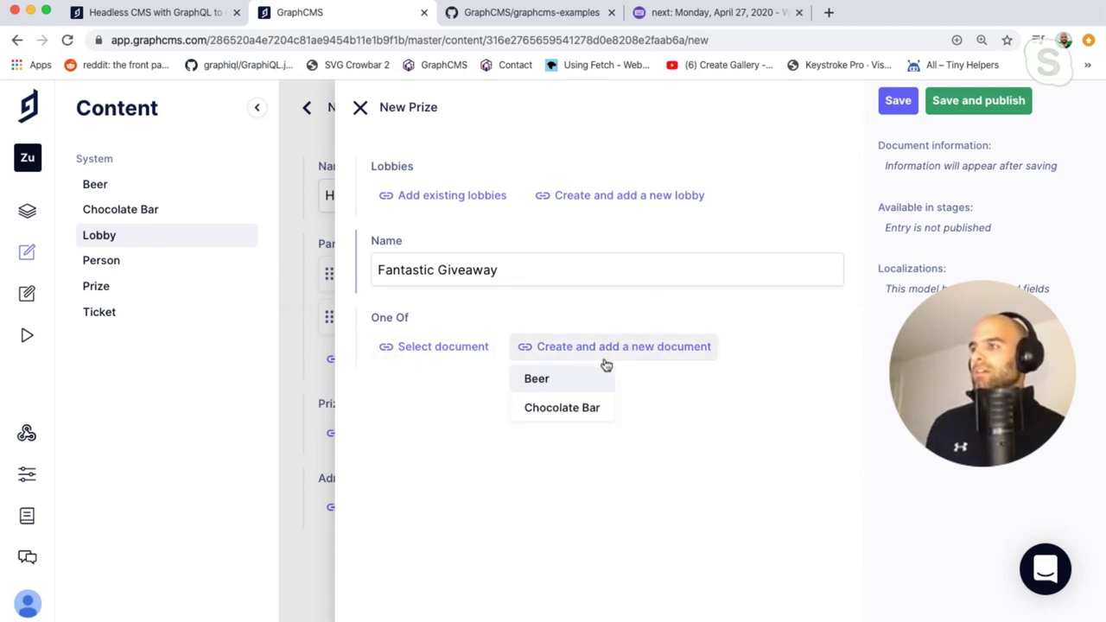
{"action": "left_click", "coordinate": [580, 411]}
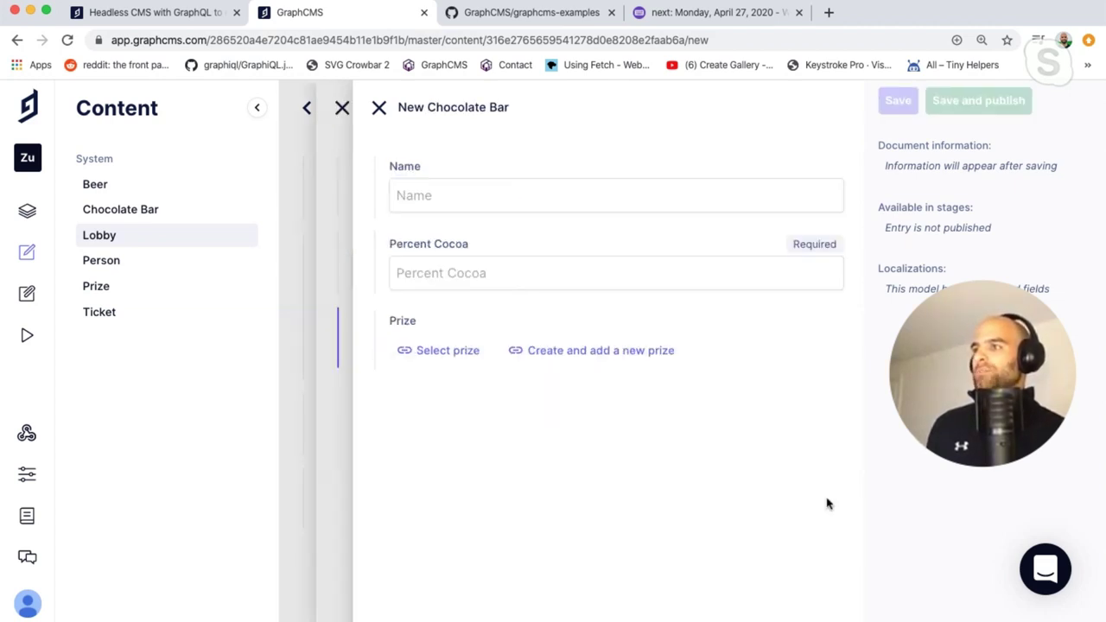
{"action": "left_click", "coordinate": [540, 193]}
{"action": "type", "text": "S"}
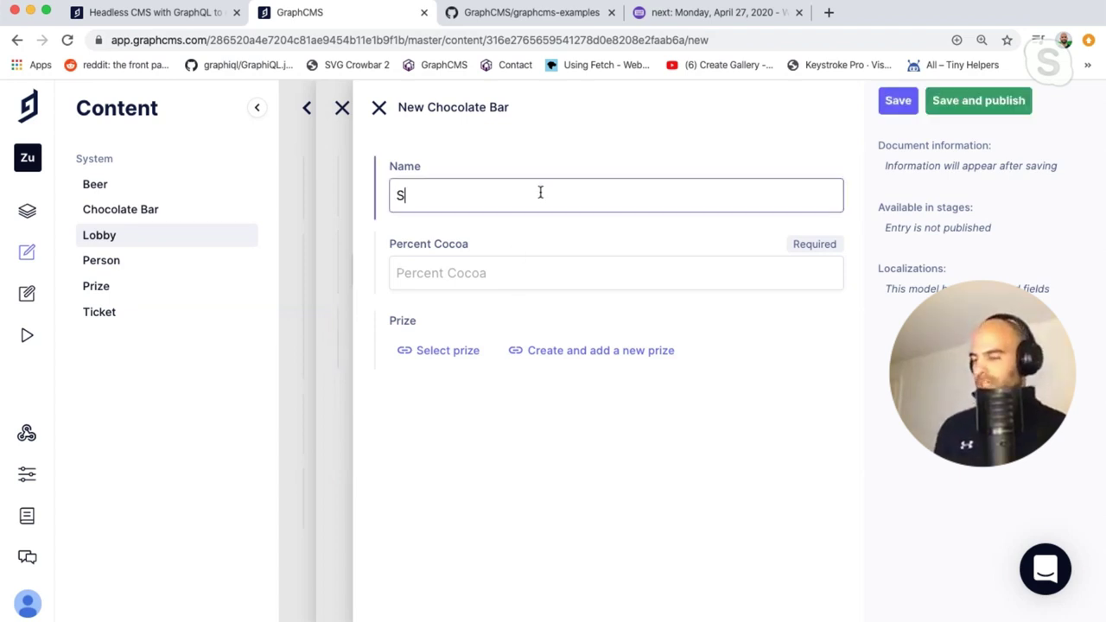
{"action": "type", "text": "wiss Ch"}
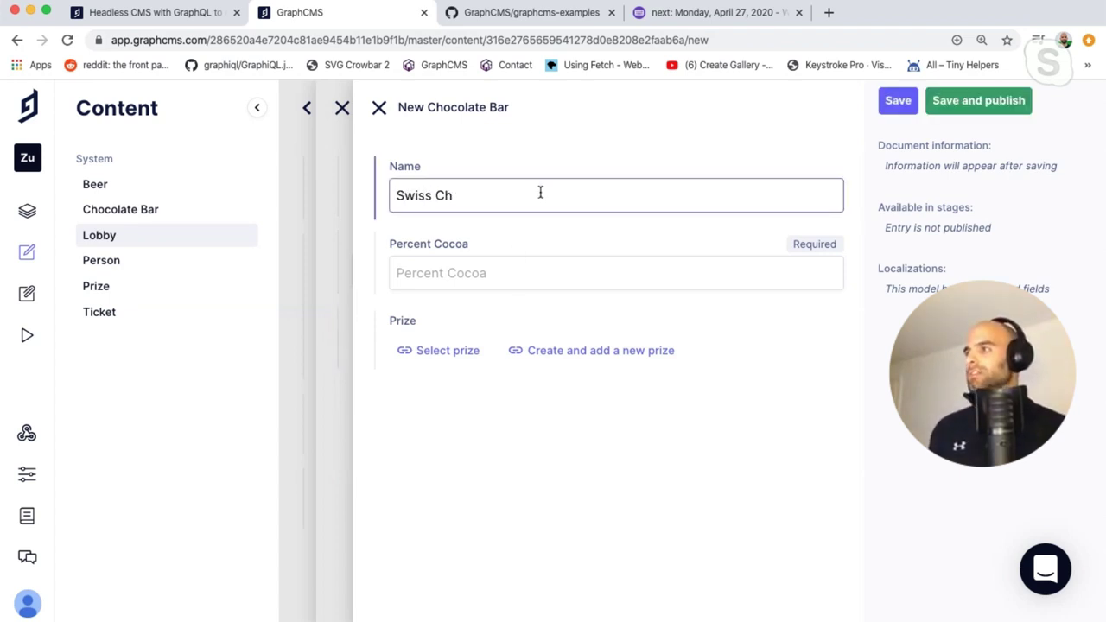
{"action": "type", "text": "ocolate"}
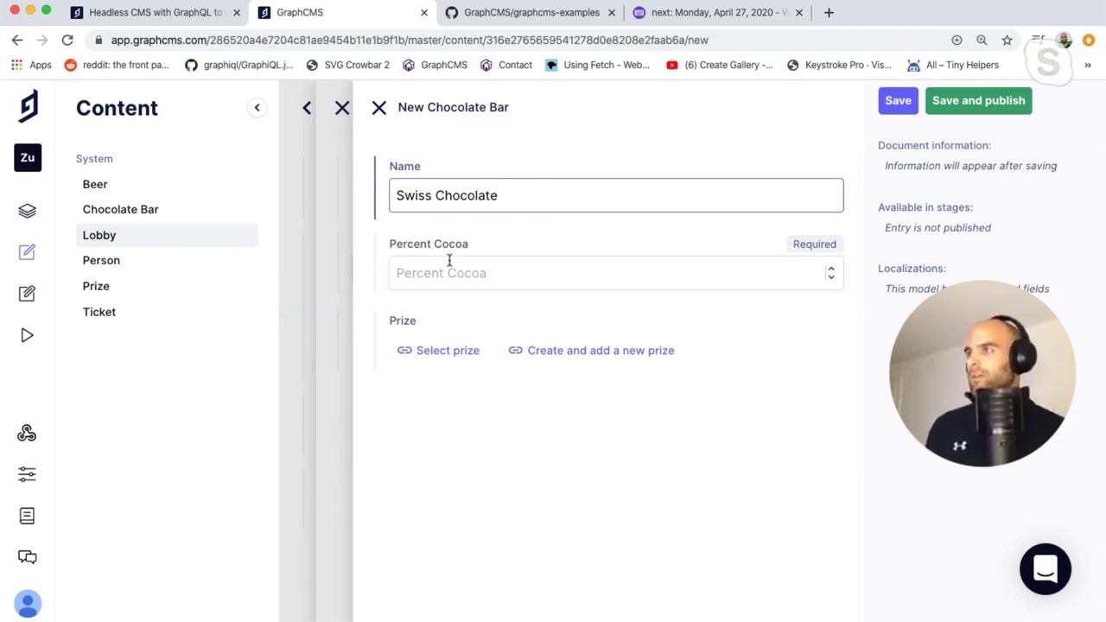
{"action": "left_click", "coordinate": [450, 266]}
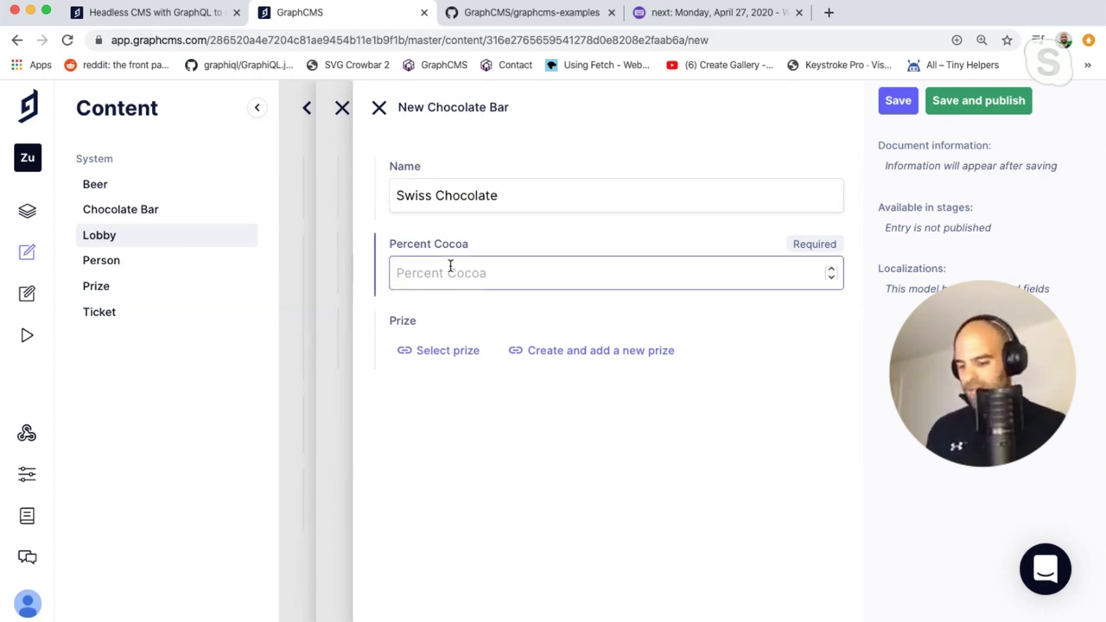
{"action": "type", "text": "0.8"}
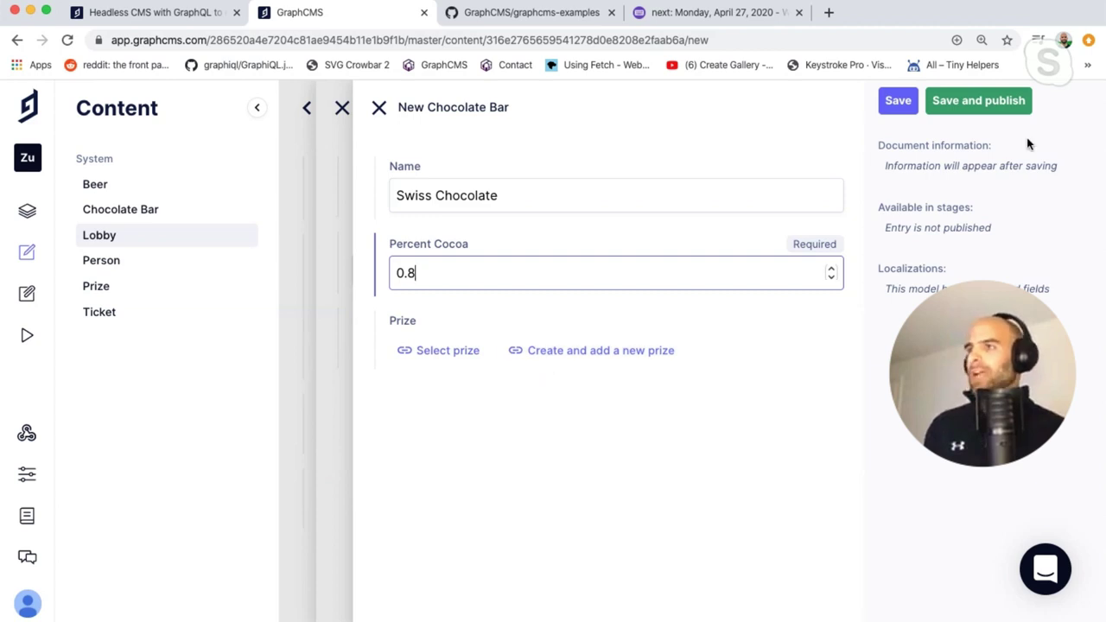
{"action": "left_click", "coordinate": [1016, 101]}
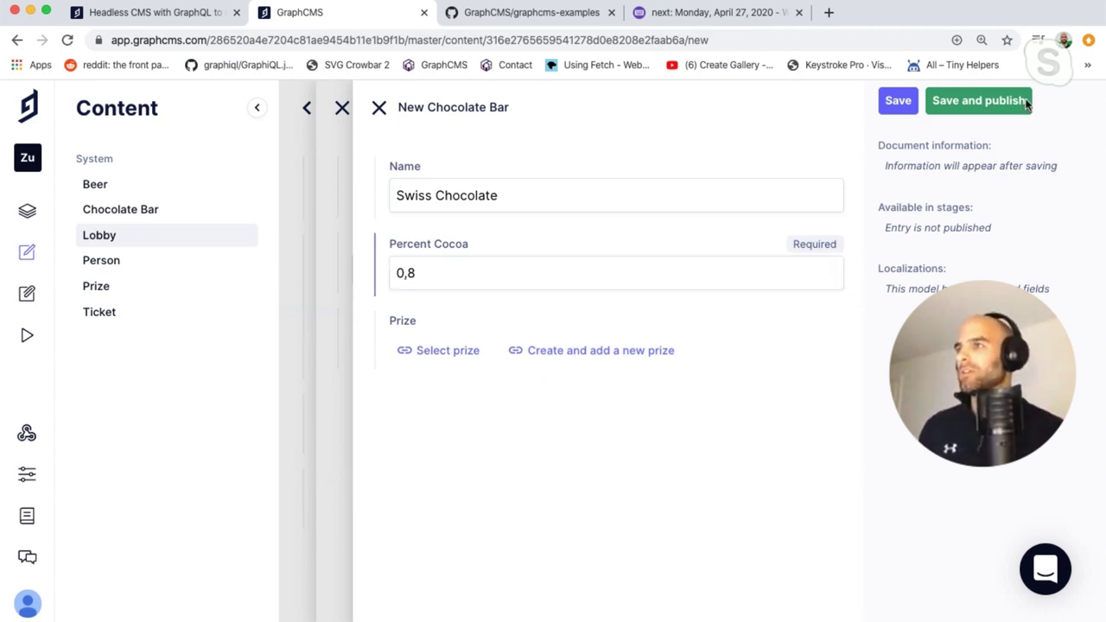
{"action": "left_click", "coordinate": [760, 395]}
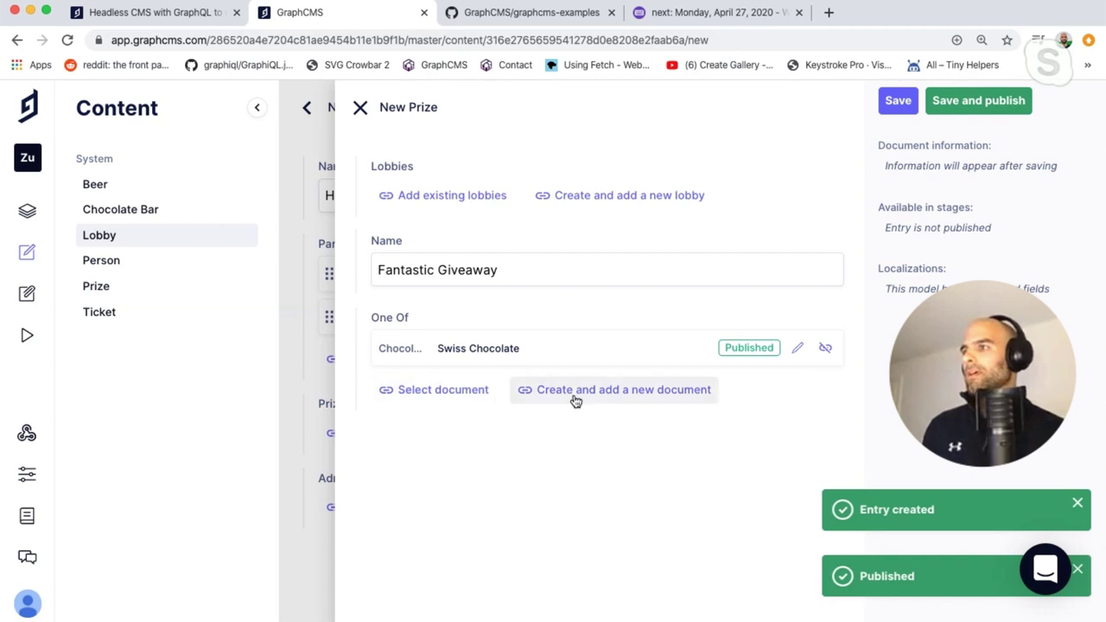
Create and publish a Beer named Chopfab in the prize's One Of field, and save and publish the Fantastic Giveaway prize.
{"action": "left_click", "coordinate": [587, 394]}
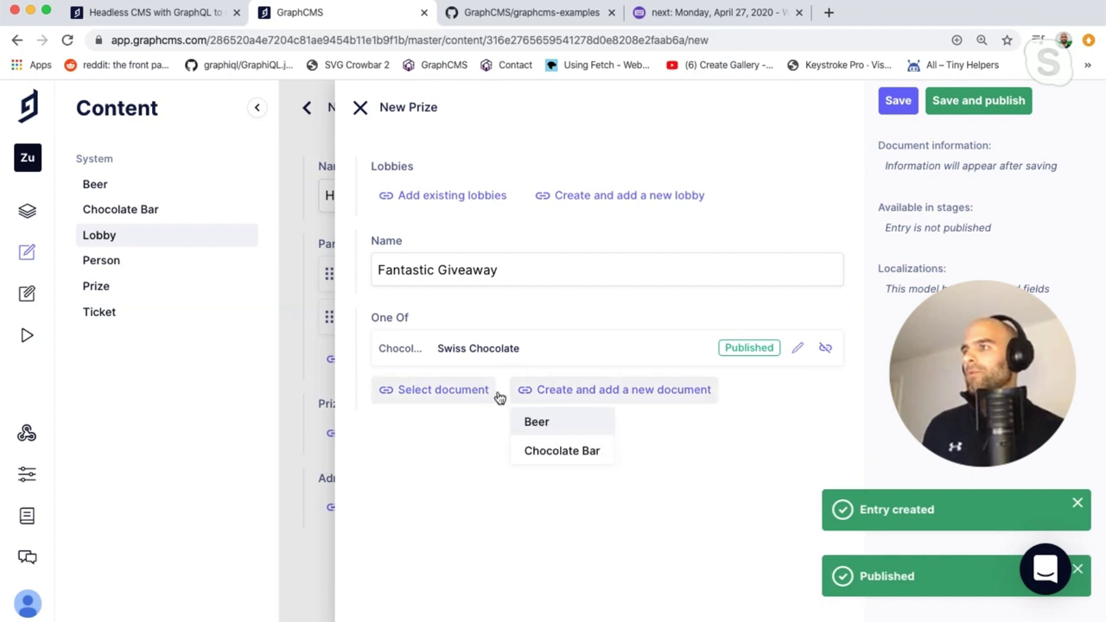
{"action": "left_click", "coordinate": [533, 422]}
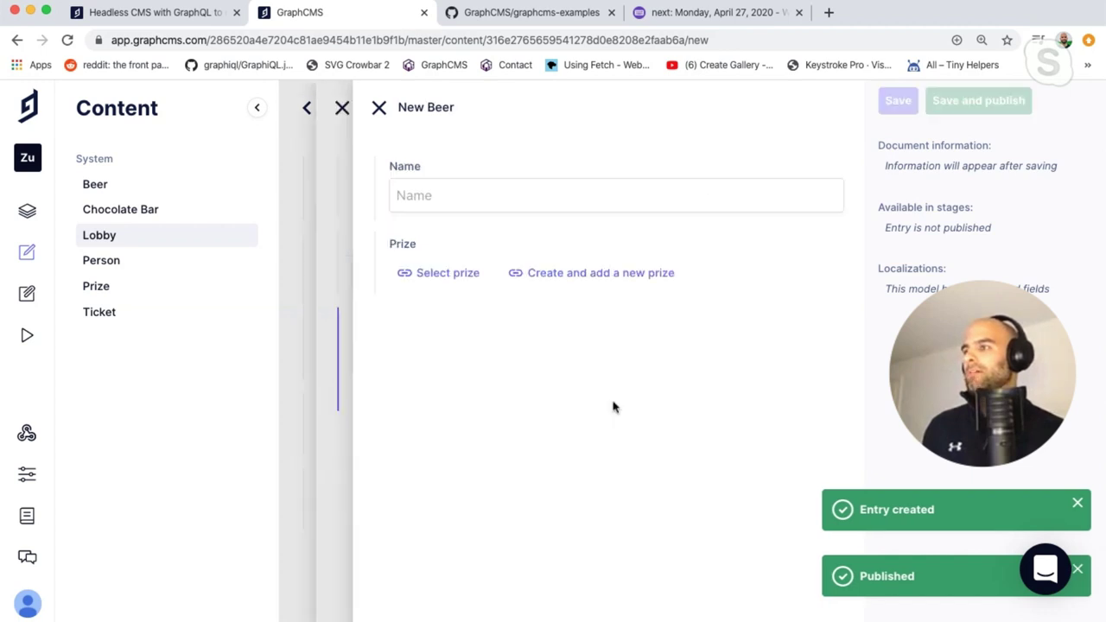
{"action": "left_click", "coordinate": [513, 203]}
{"action": "type", "text": "S"}
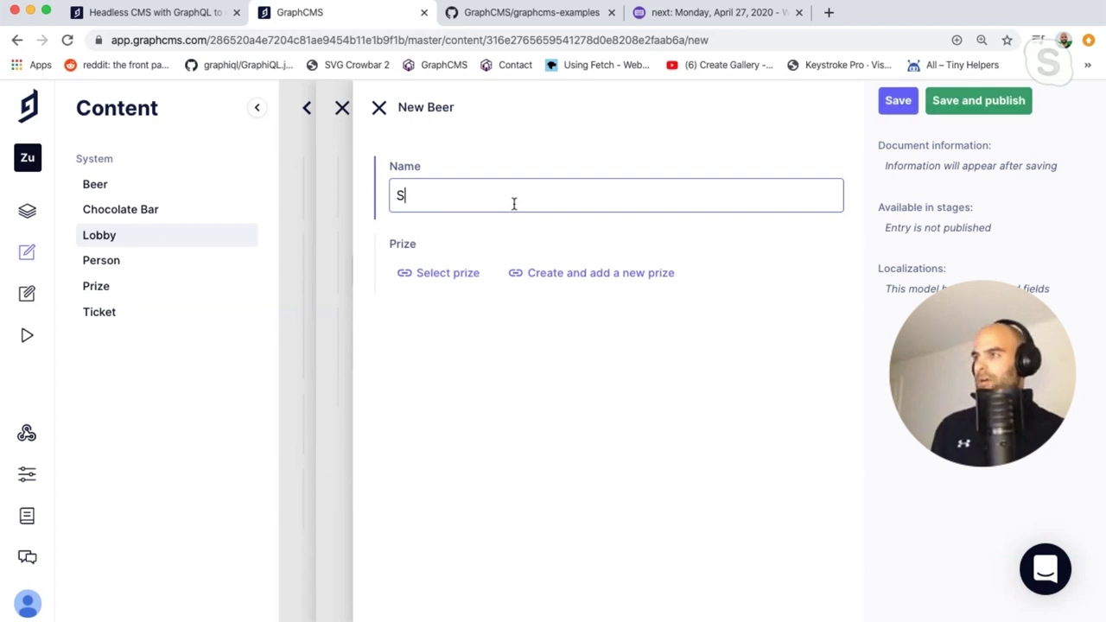
{"action": "type", "text": "wiss"}
{"action": "key", "text": "super+a"}
{"action": "type", "text": "C"}
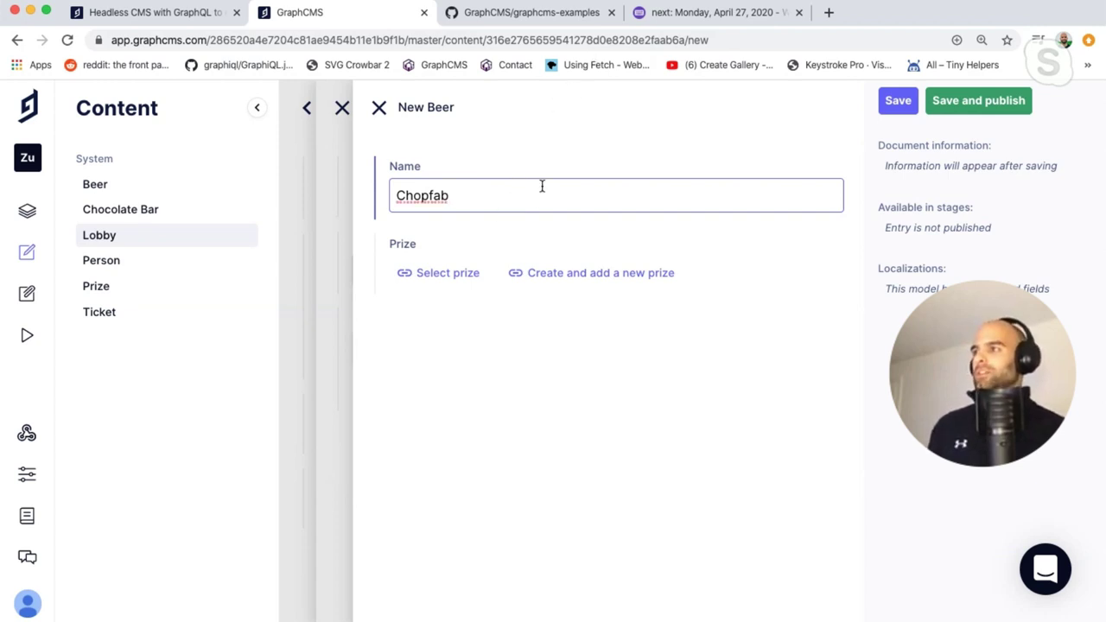
{"action": "left_click", "coordinate": [1012, 101]}
{"action": "left_click", "coordinate": [764, 406]}
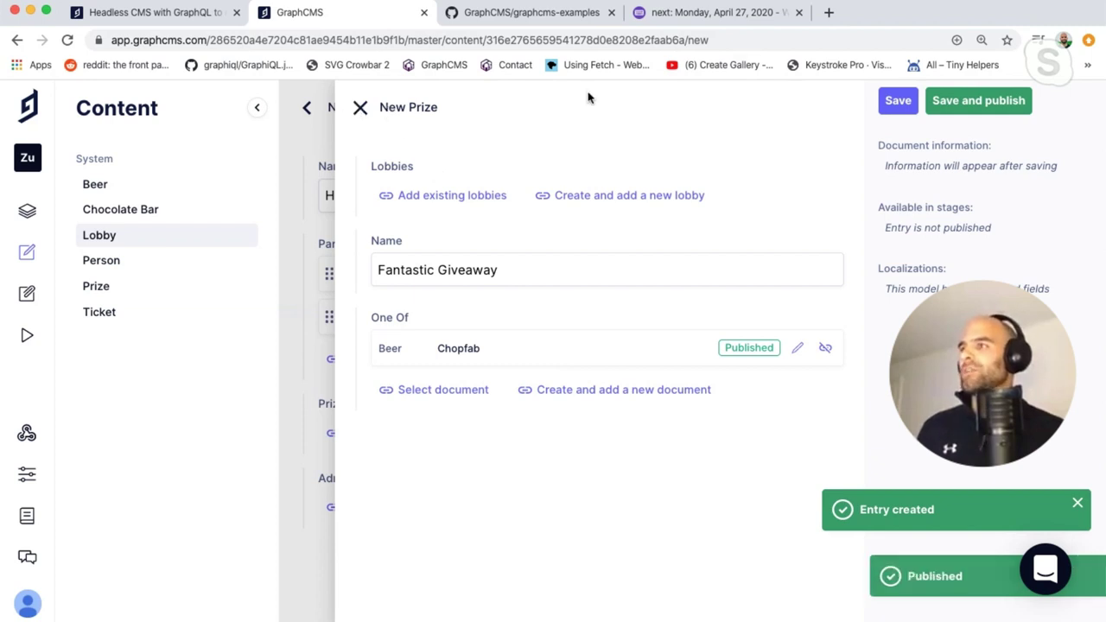
{"action": "left_click", "coordinate": [961, 98]}
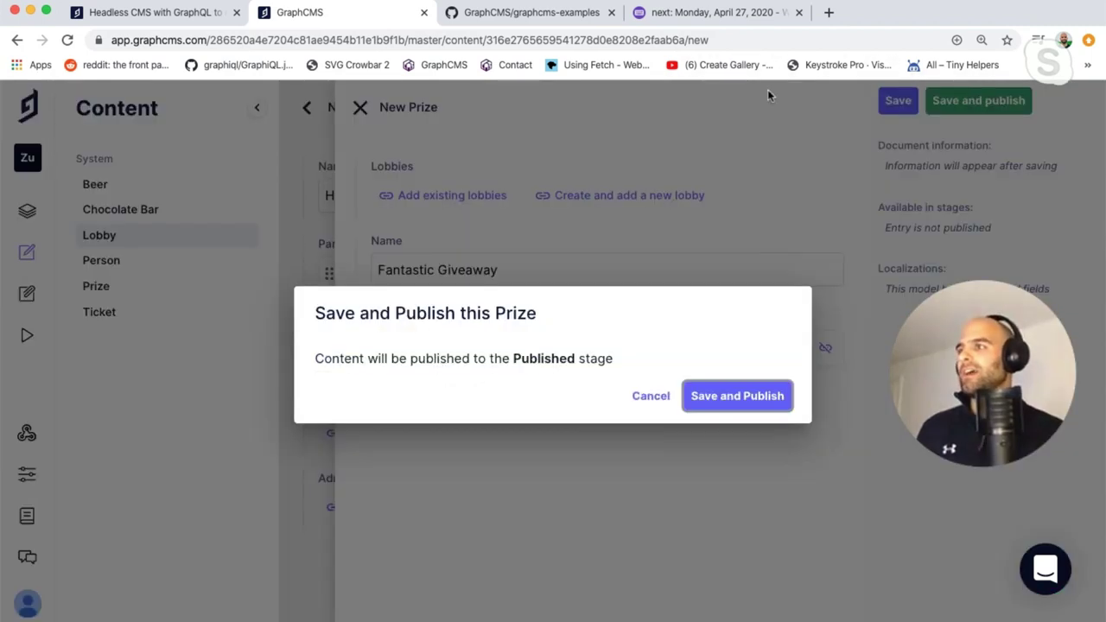
{"action": "left_click", "coordinate": [764, 398]}
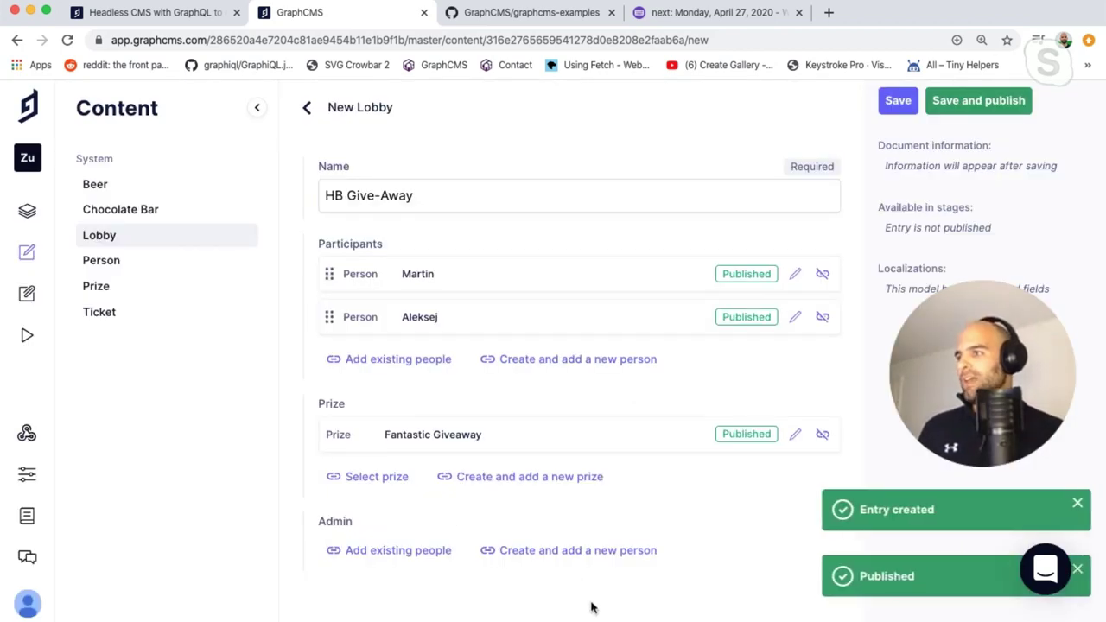
Create a new person as the lobby's admin, entering the person's first name, and save and publish the entry.
{"action": "left_click", "coordinate": [605, 550]}
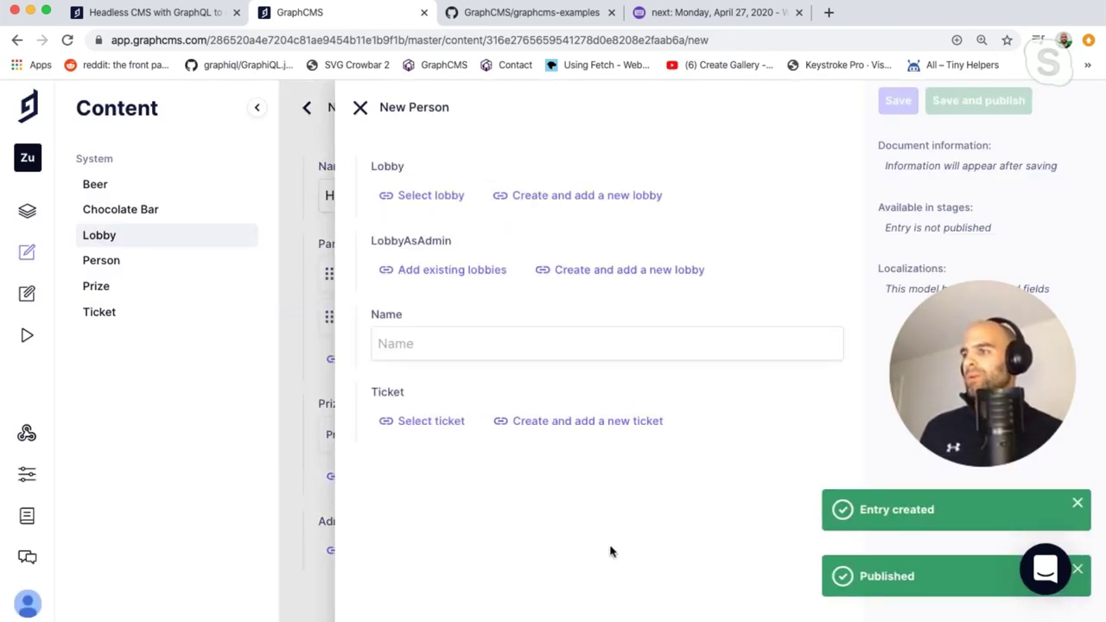
{"action": "left_click", "coordinate": [495, 339]}
{"action": "type", "text": "Jesse"}
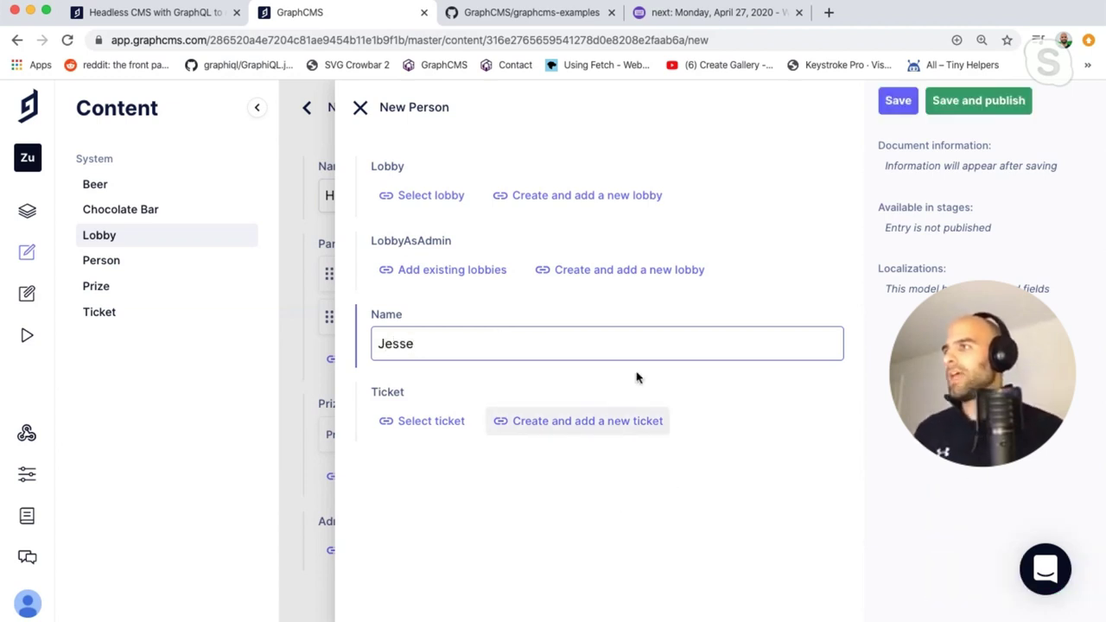
{"action": "left_click", "coordinate": [969, 101]}
{"action": "left_click", "coordinate": [737, 396]}
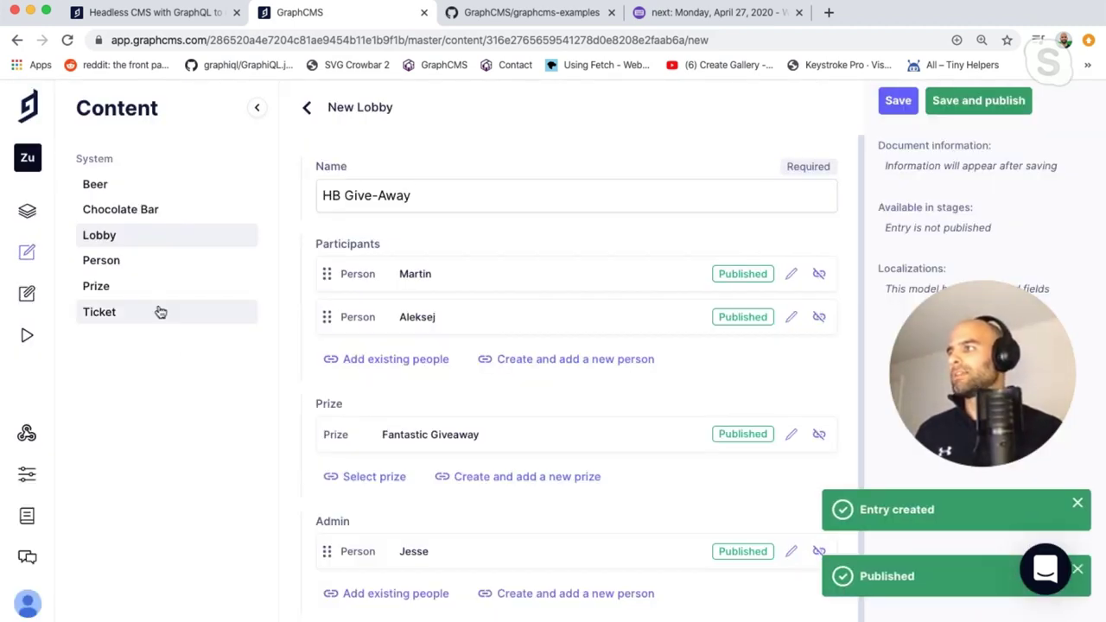
Create a new ticket, link it to the lobby's first participant, and save and publish it.
{"action": "left_click", "coordinate": [155, 312]}
{"action": "left_click", "coordinate": [1035, 110]}
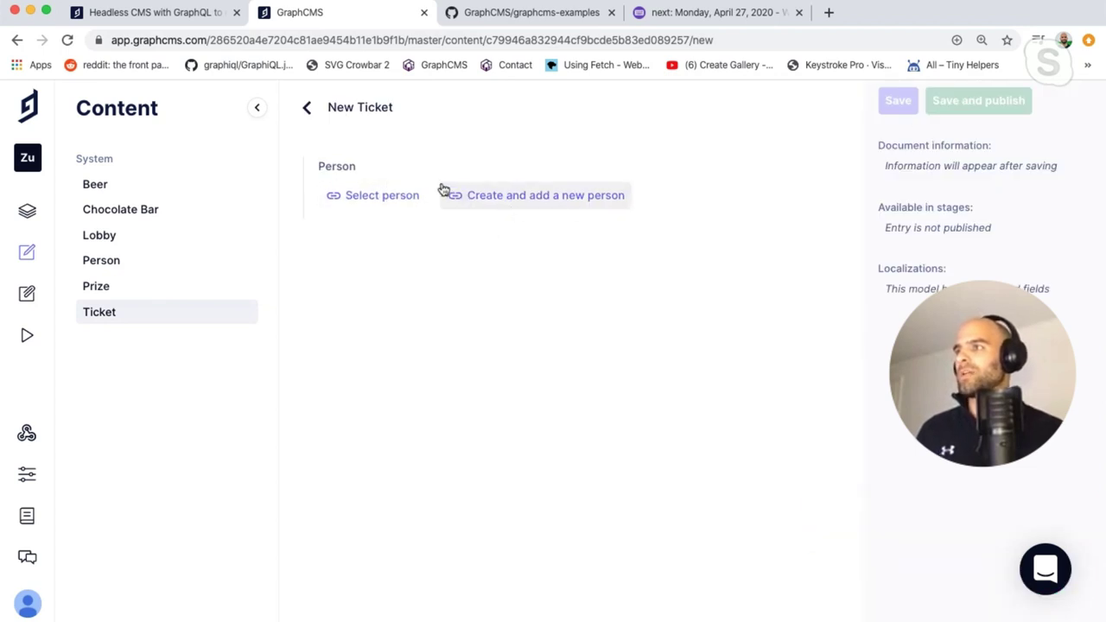
{"action": "left_click", "coordinate": [380, 197]}
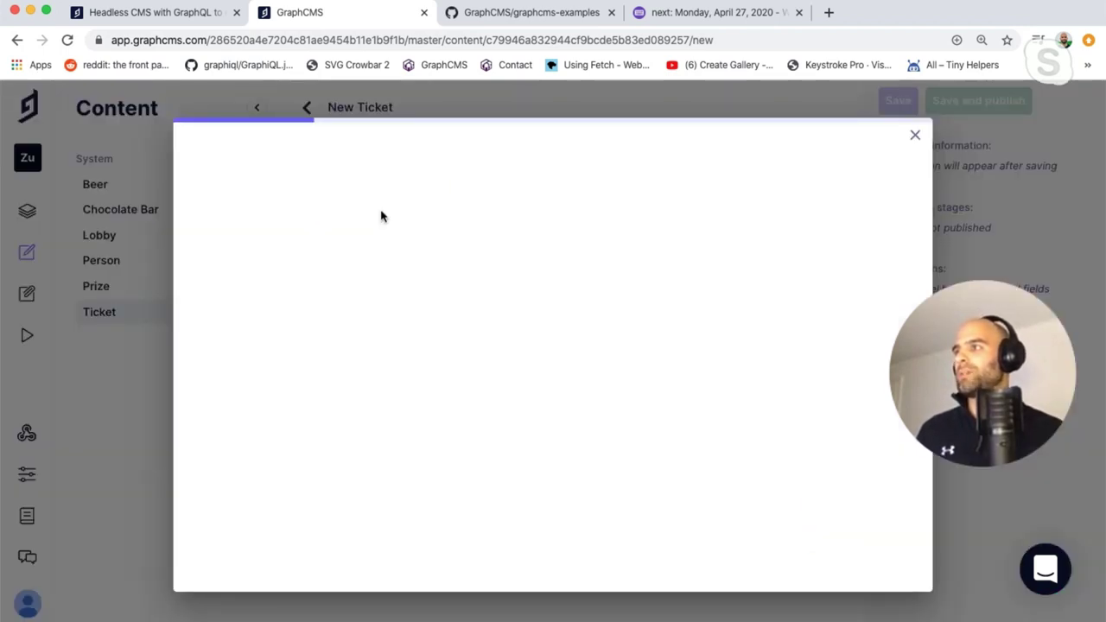
{"action": "scroll", "coordinate": [646, 321], "scroll_direction": "right", "scroll_amount": 5}
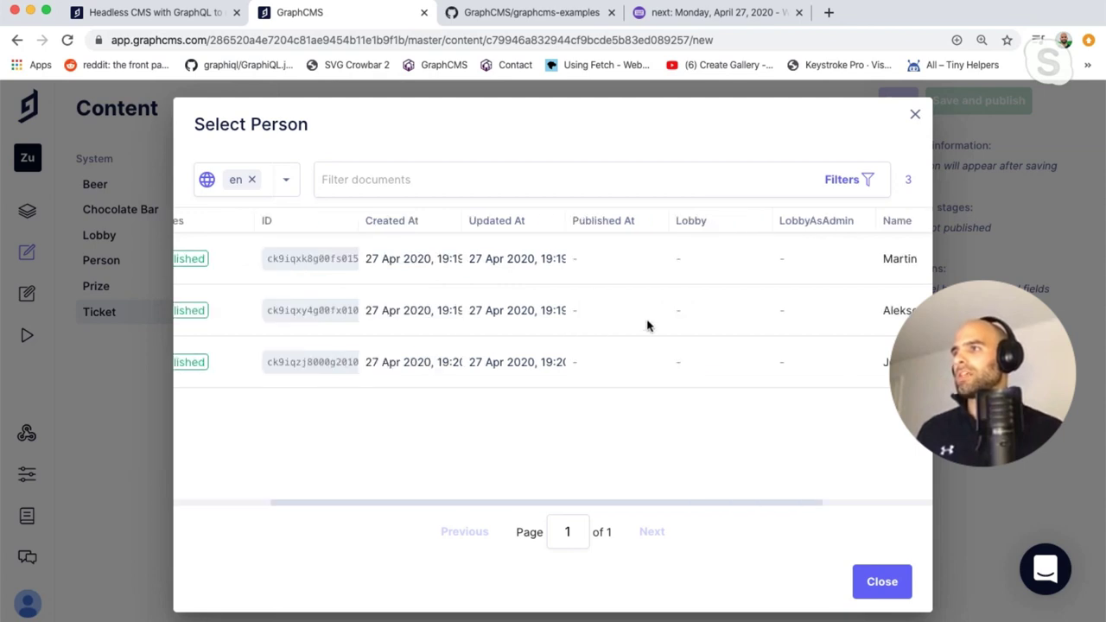
{"action": "scroll", "coordinate": [647, 321], "scroll_direction": "left", "scroll_amount": 4}
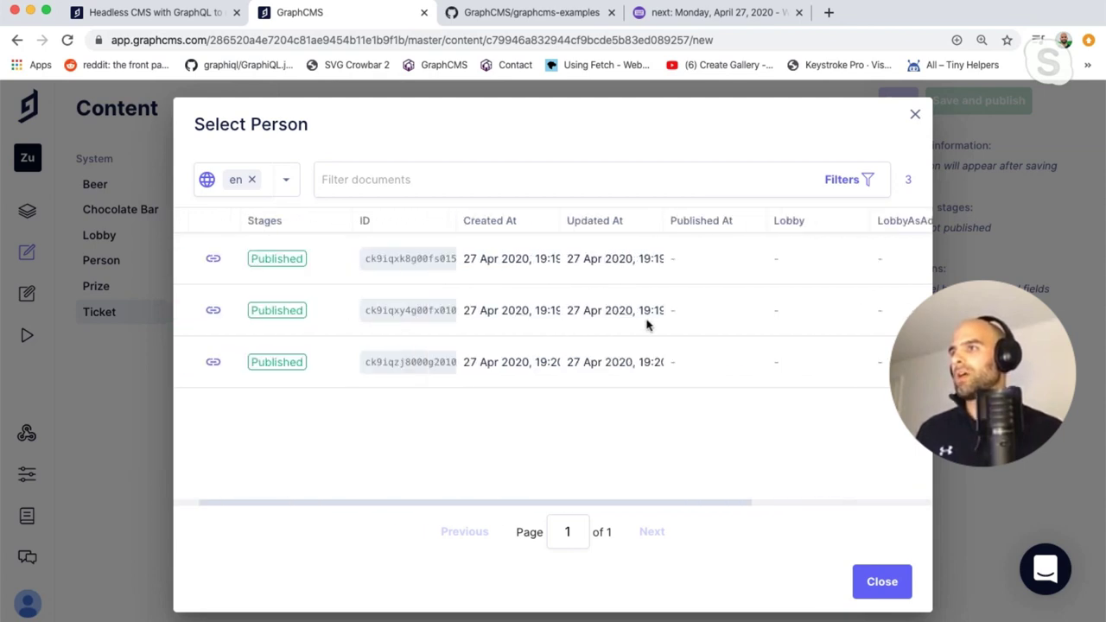
{"action": "left_click", "coordinate": [215, 258]}
{"action": "left_click", "coordinate": [959, 102]}
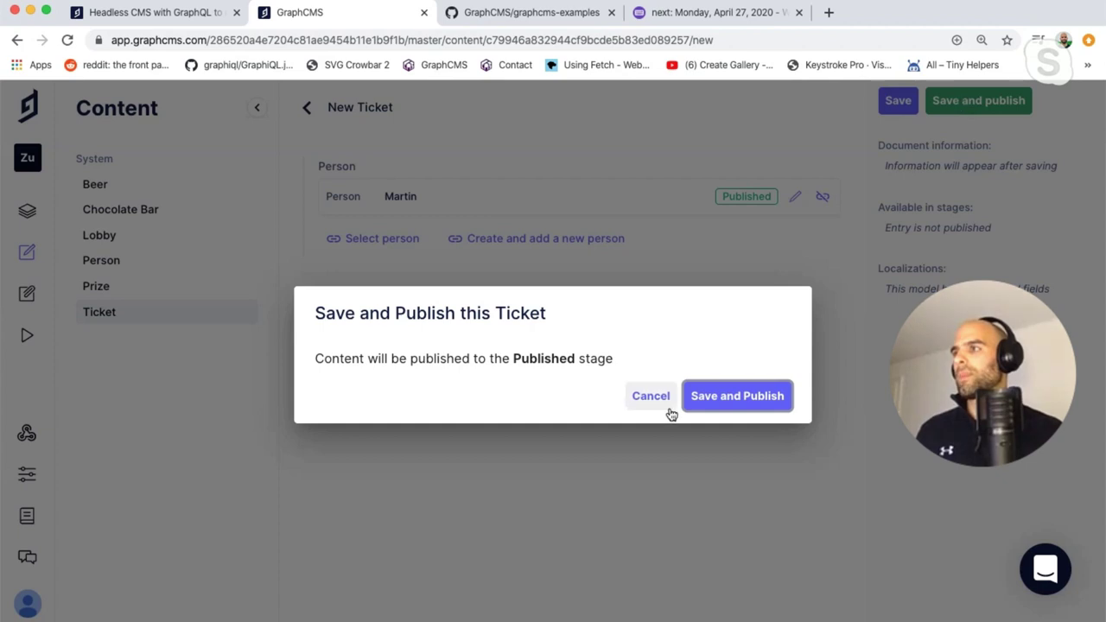
{"action": "left_click", "coordinate": [741, 394]}
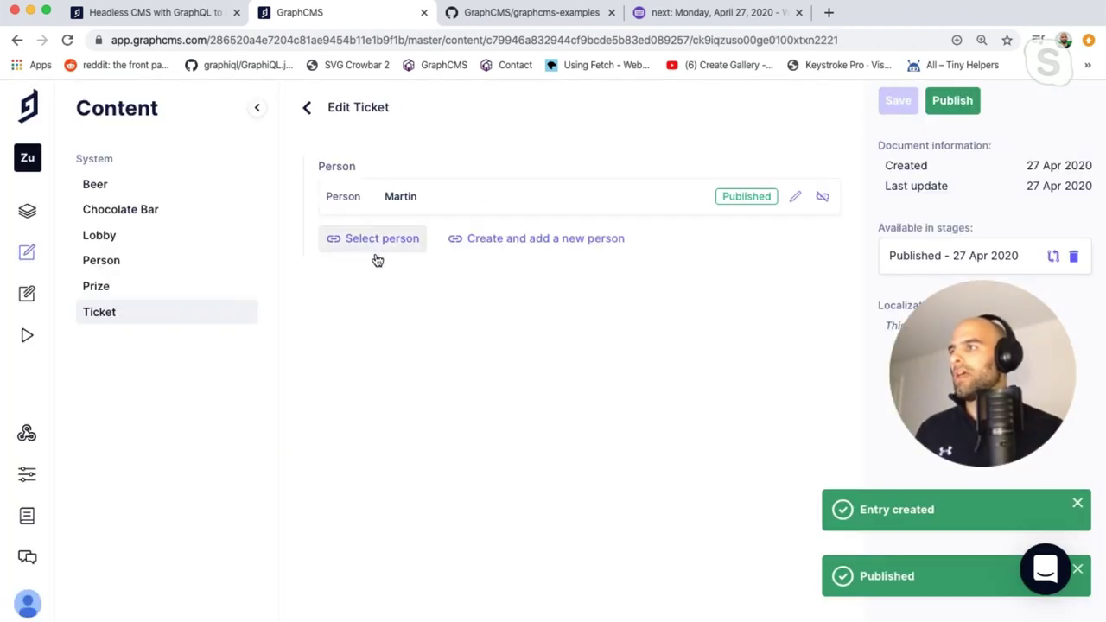
Replace the ticket's linked person with the lobby's second participant, and save and publish the ticket.
{"action": "left_click", "coordinate": [396, 248]}
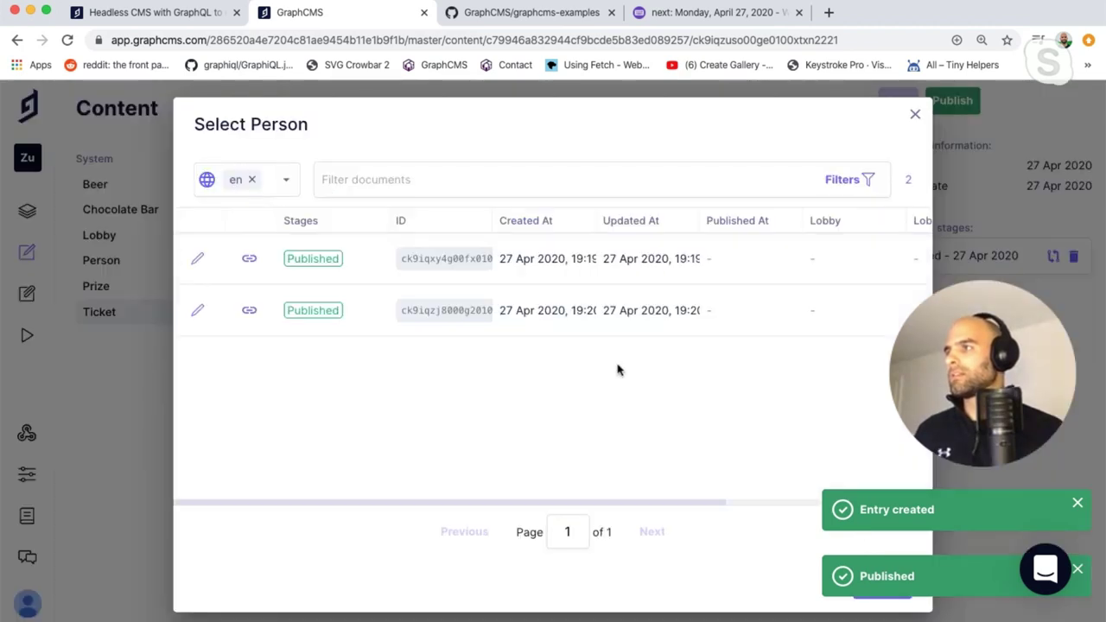
{"action": "scroll", "coordinate": [708, 271], "scroll_direction": "right", "scroll_amount": 5}
{"action": "scroll", "coordinate": [662, 270], "scroll_direction": "left", "scroll_amount": 5}
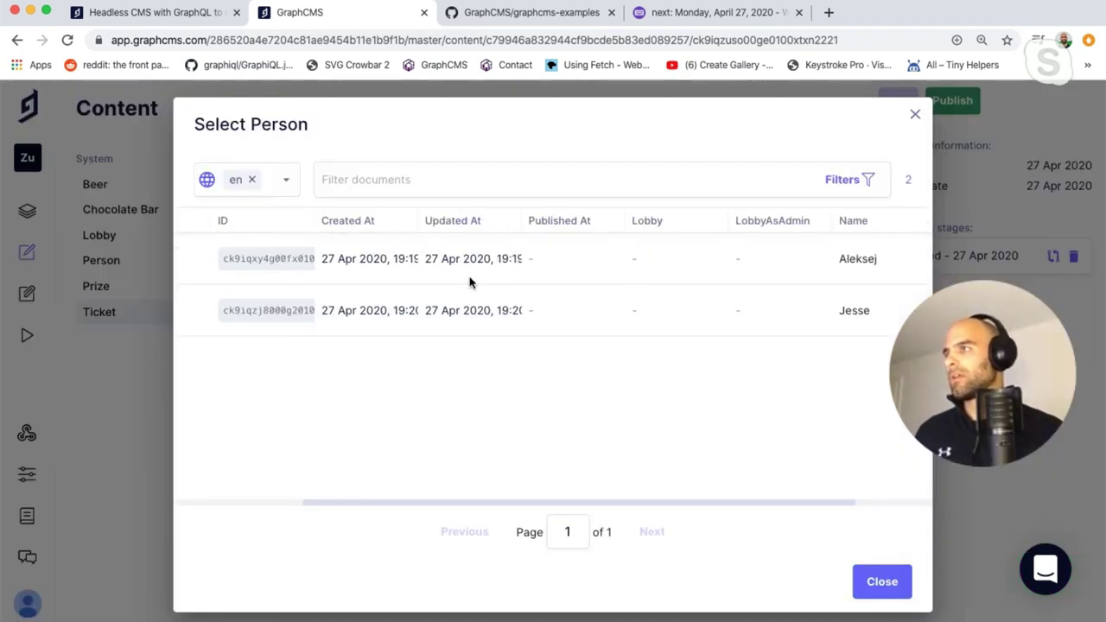
{"action": "scroll", "coordinate": [245, 275], "scroll_direction": "left", "scroll_amount": 1}
{"action": "left_click", "coordinate": [243, 258]}
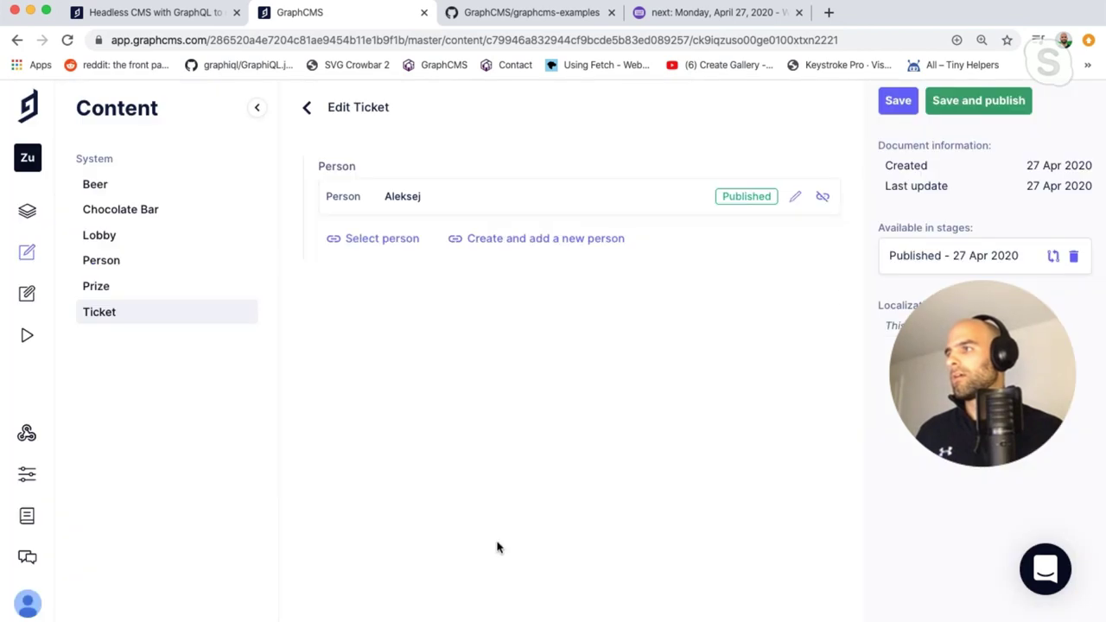
{"action": "left_click", "coordinate": [971, 109]}
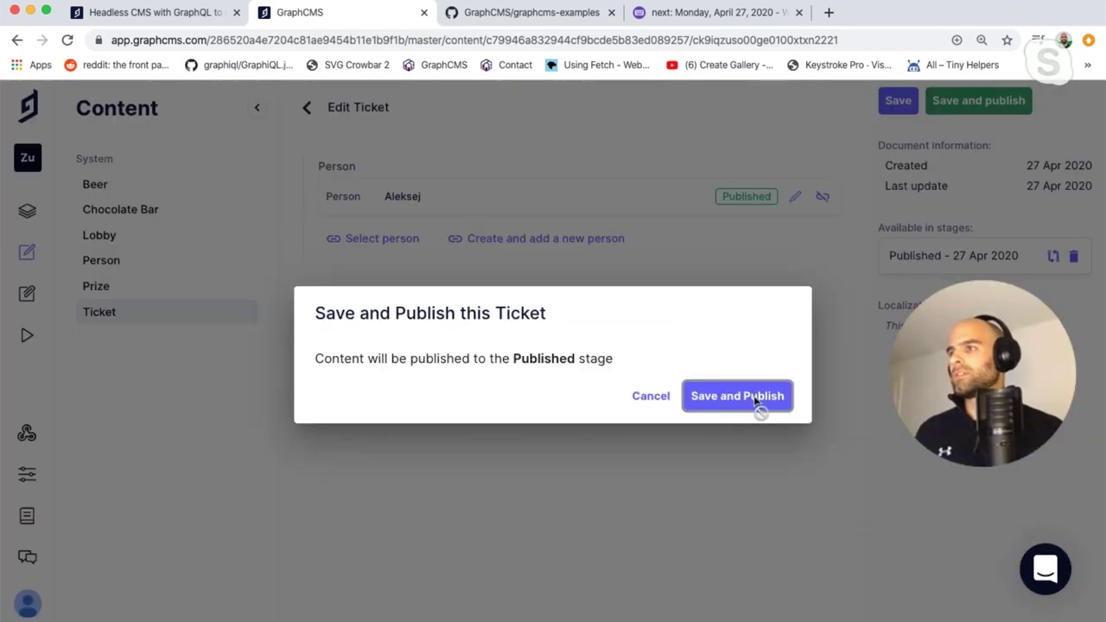
{"action": "left_click", "coordinate": [756, 404]}
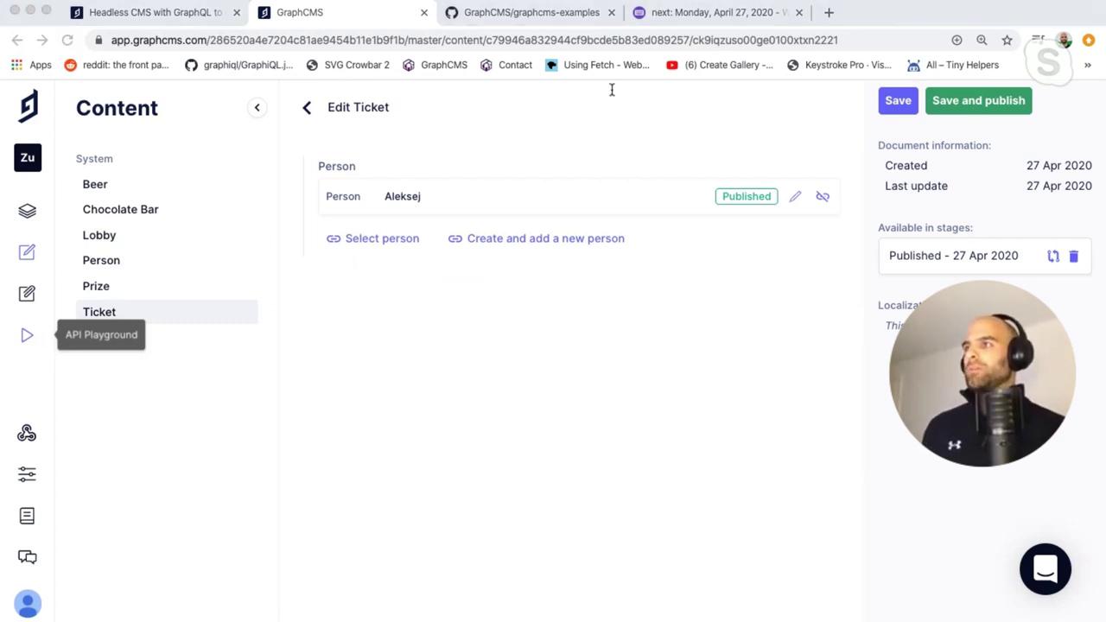
{"action": "left_click", "coordinate": [988, 102]}
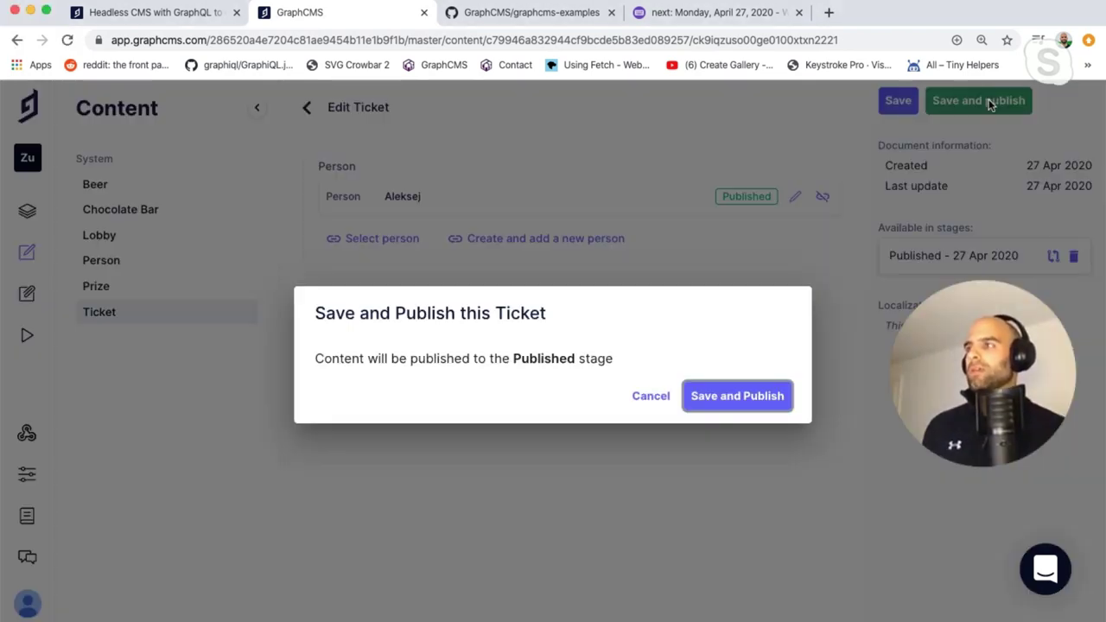
{"action": "left_click", "coordinate": [740, 396]}
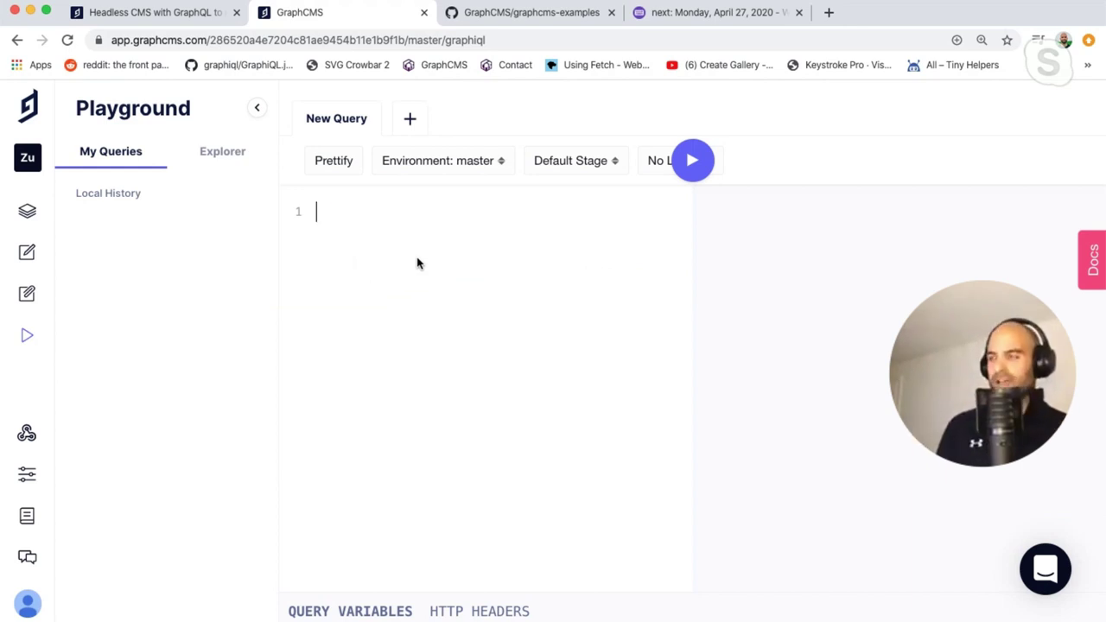
Start a GraphQL query in the API Playground with an empty lobbies selection block.
{"action": "type", "text": "{"}
{"action": "key", "text": "Return"}
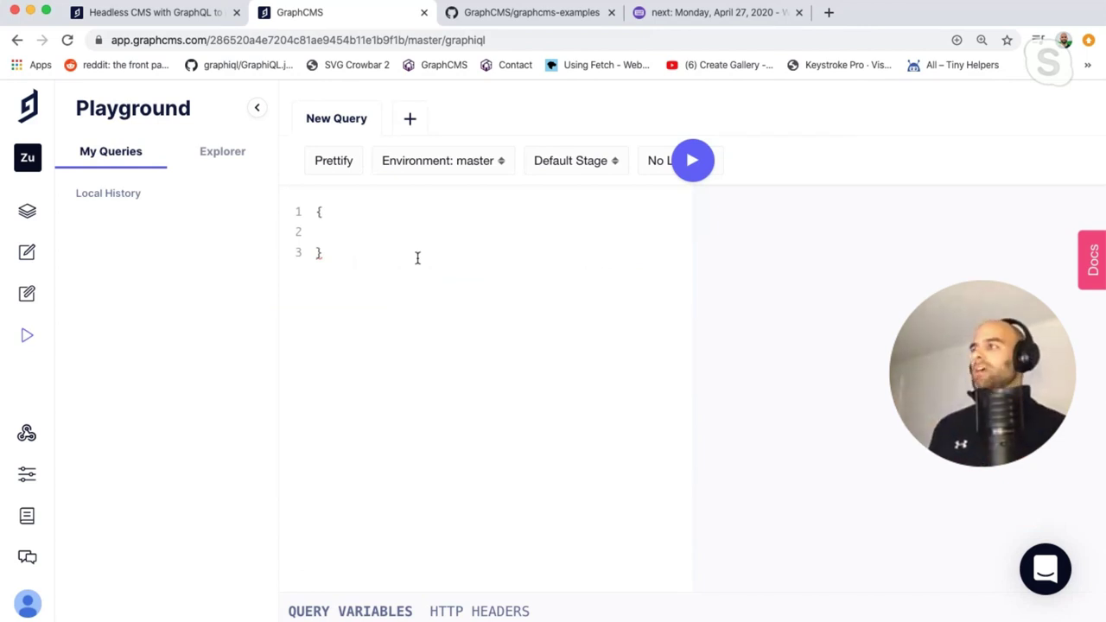
{"action": "type", "text": "lob"}
{"action": "key", "text": "Return"}
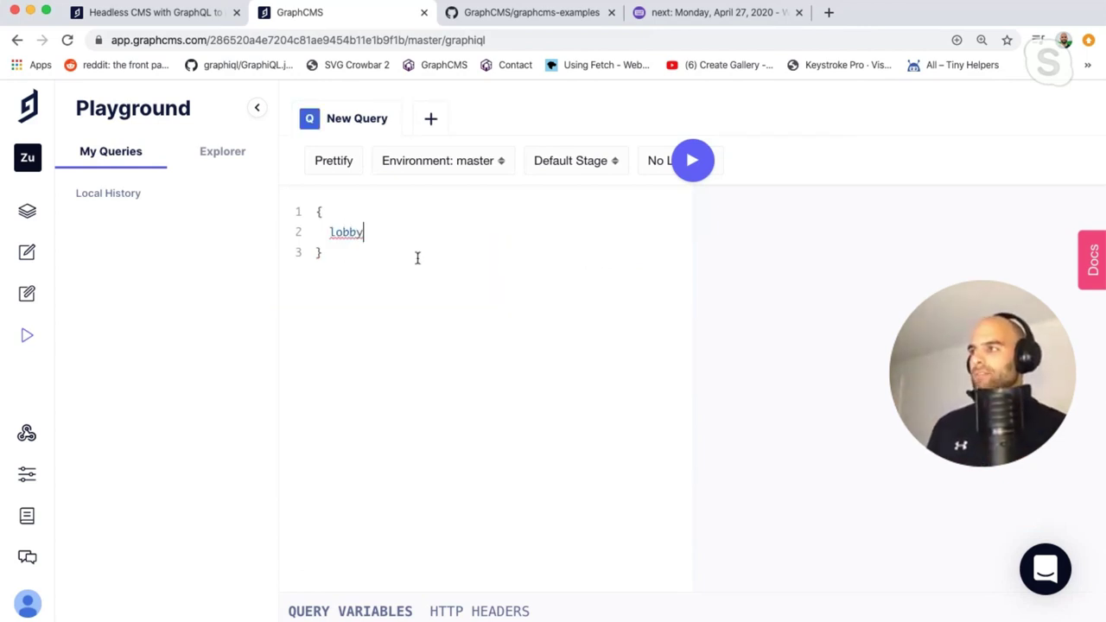
{"action": "type", "text": "\\"}
{"action": "key", "text": "BackSpace"}
{"action": "key", "text": "BackSpace"}
{"action": "type", "text": "ies"}
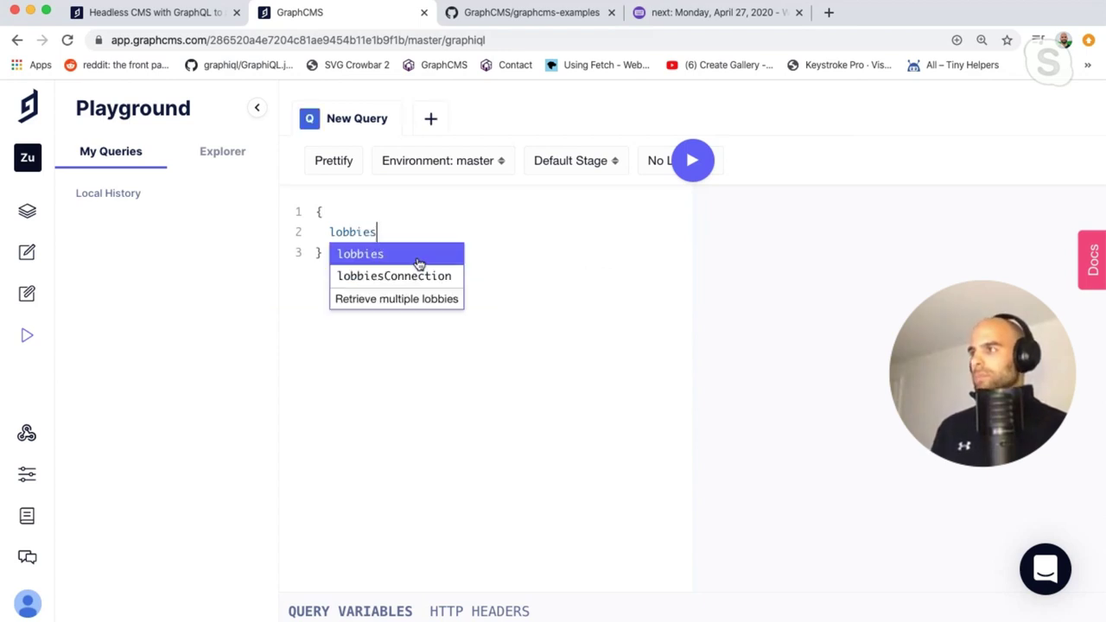
{"action": "key", "text": "Return"}
{"action": "type", "text": "{"}
{"action": "key", "text": "Return"}
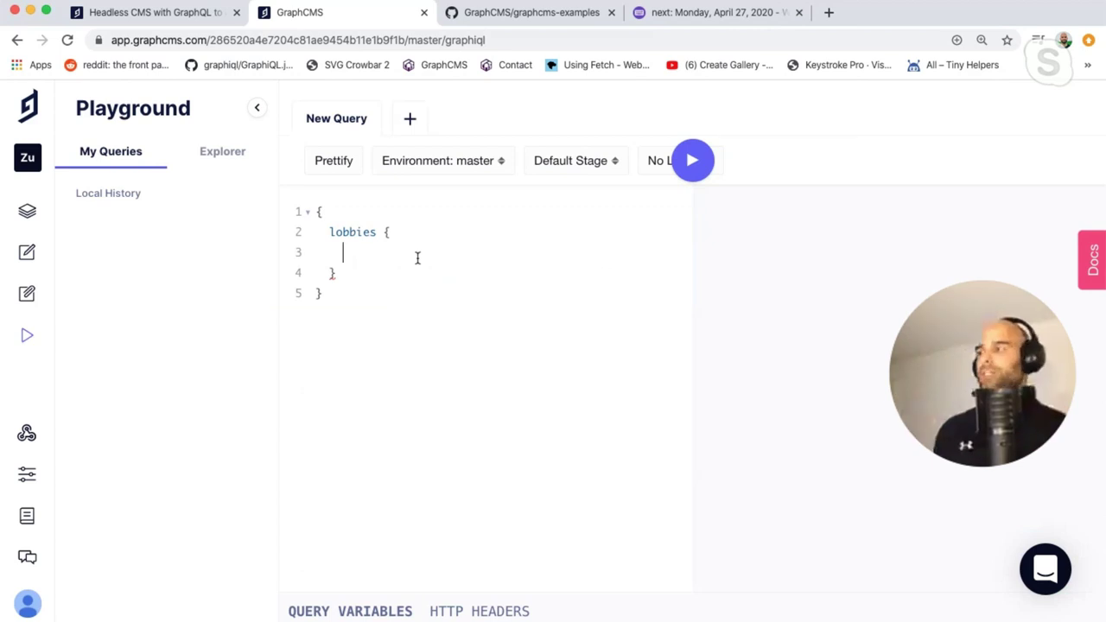
Add an admin block requesting the name field inside the lobbies selection.
{"action": "type", "text": "ad"}
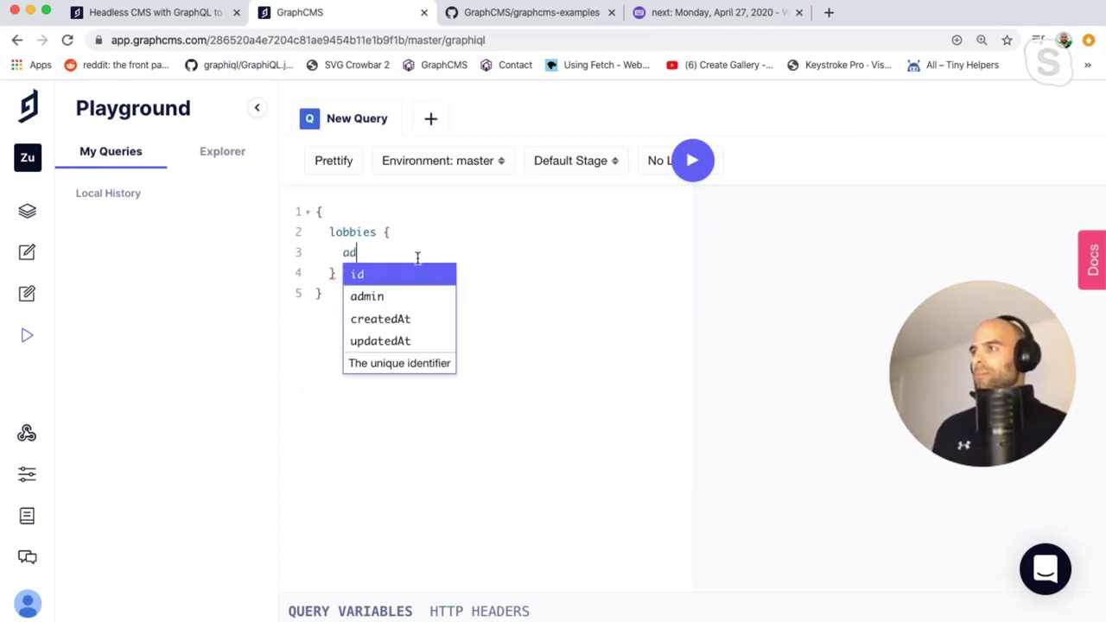
{"action": "key", "text": "Down"}
{"action": "key", "text": "Return"}
{"action": "type", "text": "{"}
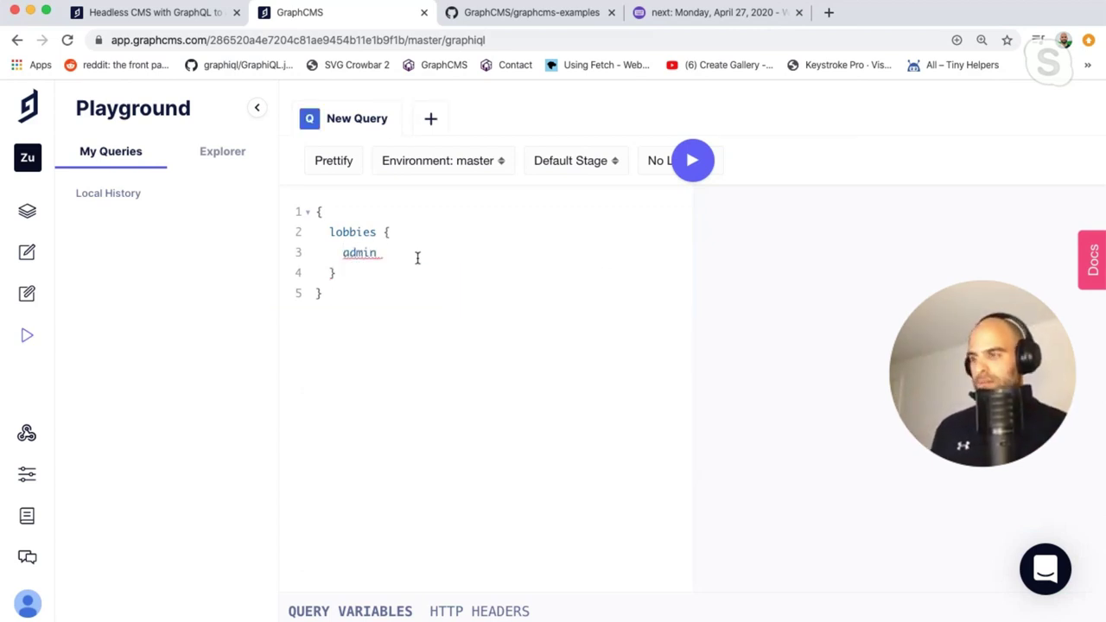
{"action": "key", "text": "Return"}
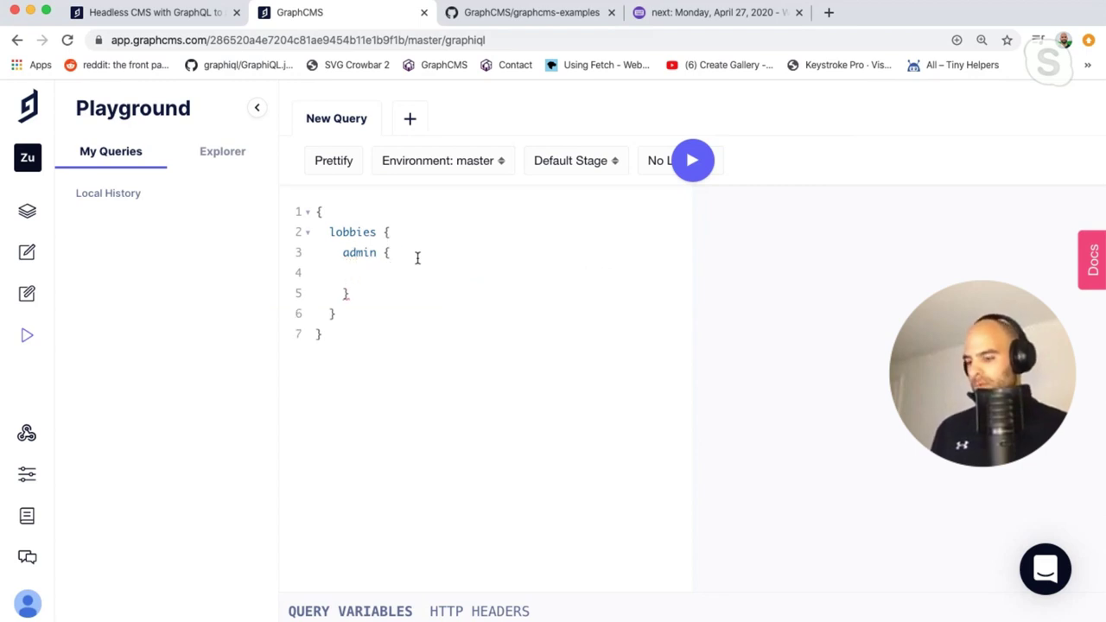
{"action": "type", "text": "name"}
{"action": "key", "text": "Down"}
{"action": "key", "text": "Return"}
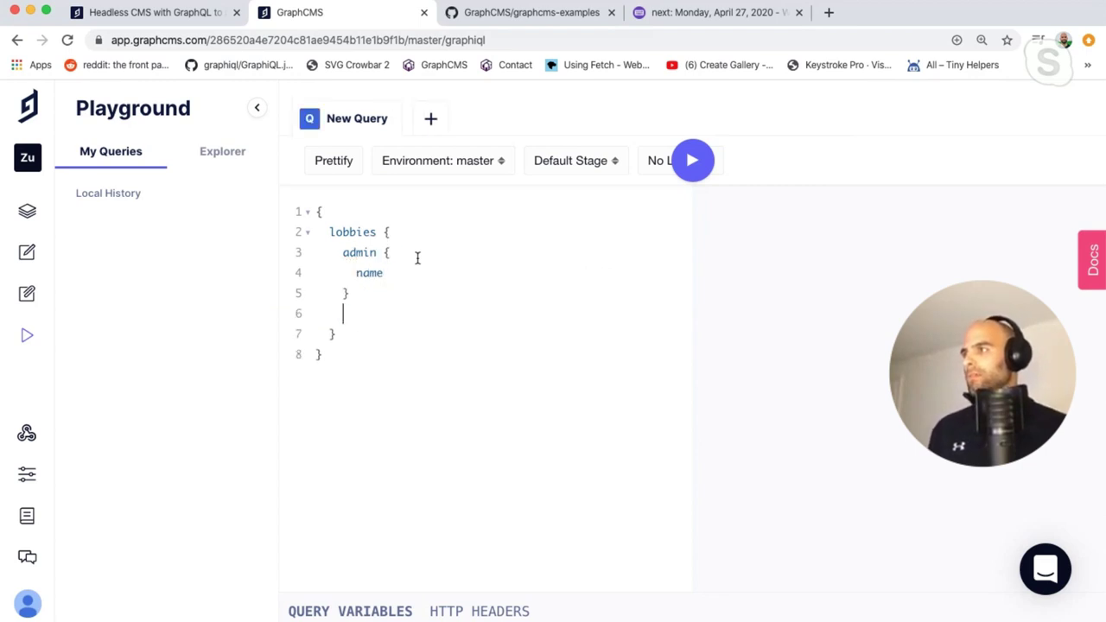
Add a participants block requesting the name field below the admin block.
{"action": "type", "text": "part"}
{"action": "key", "text": "Return"}
{"action": "type", "text": "{"}
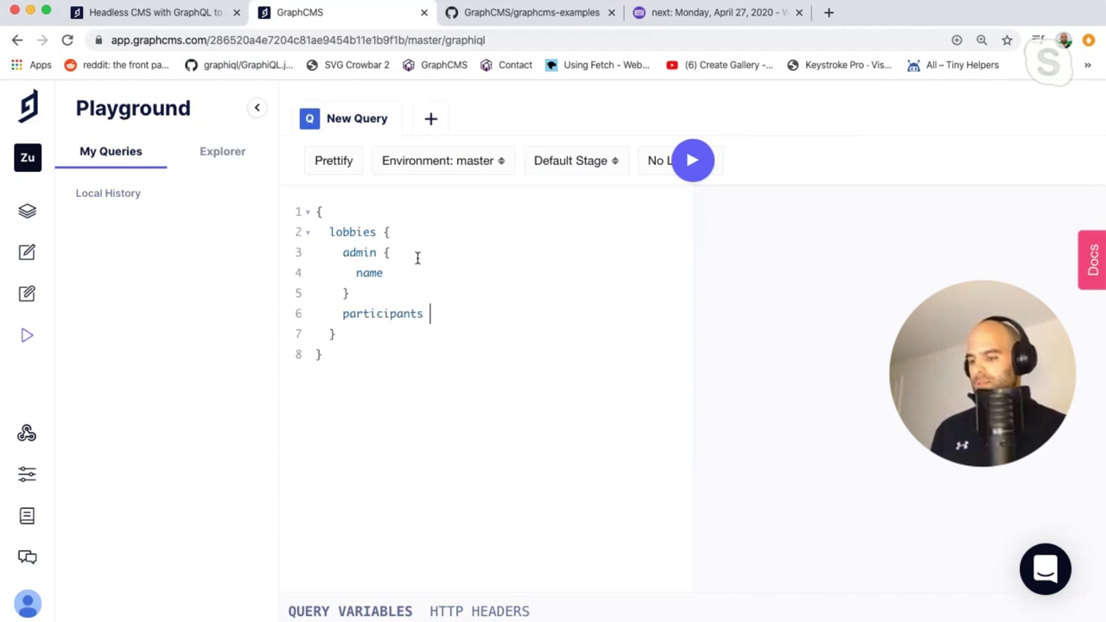
{"action": "key", "text": "Return"}
{"action": "type", "text": "name"}
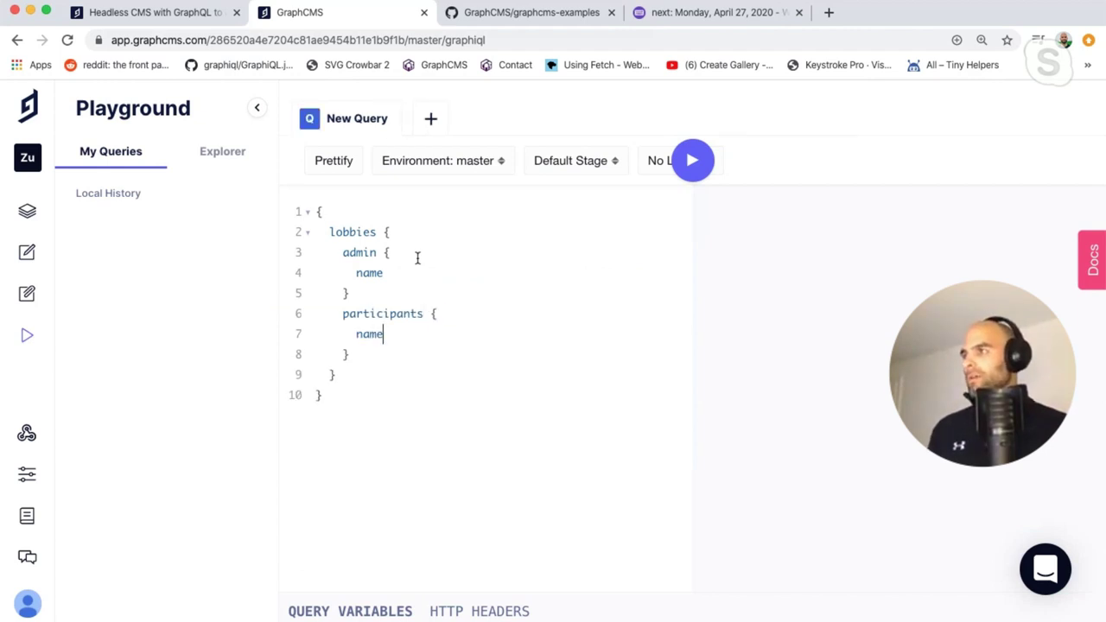
Add a nested ticket block requesting the id field below the participants' name.
{"action": "key", "text": "Return"}
{"action": "type", "text": "tick"}
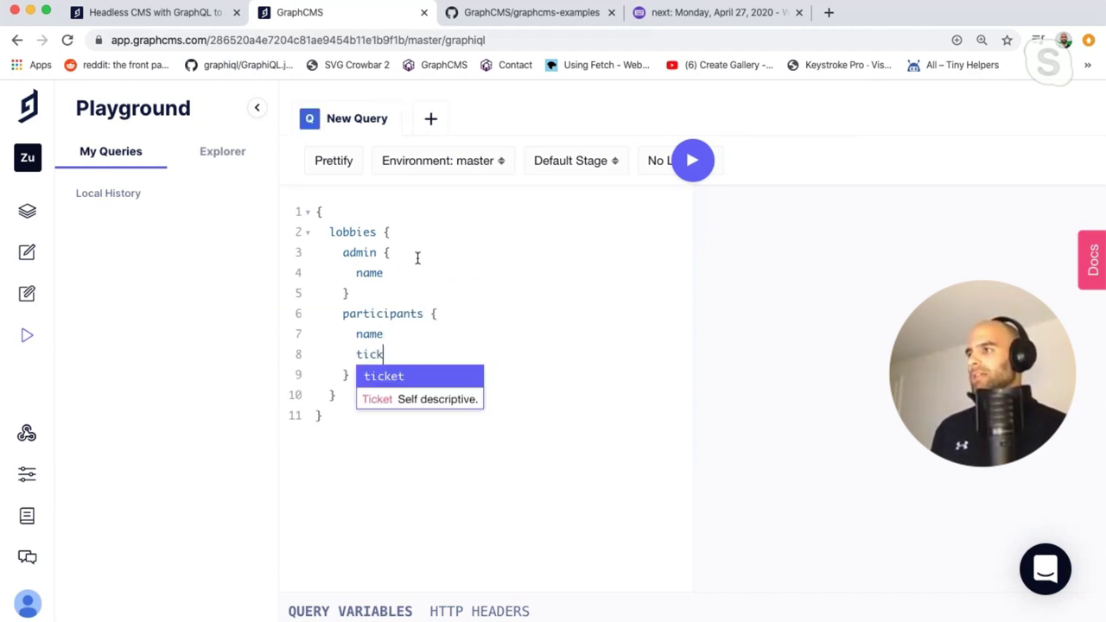
{"action": "type", "text": "et {"}
{"action": "key", "text": "Return"}
{"action": "type", "text": "id"}
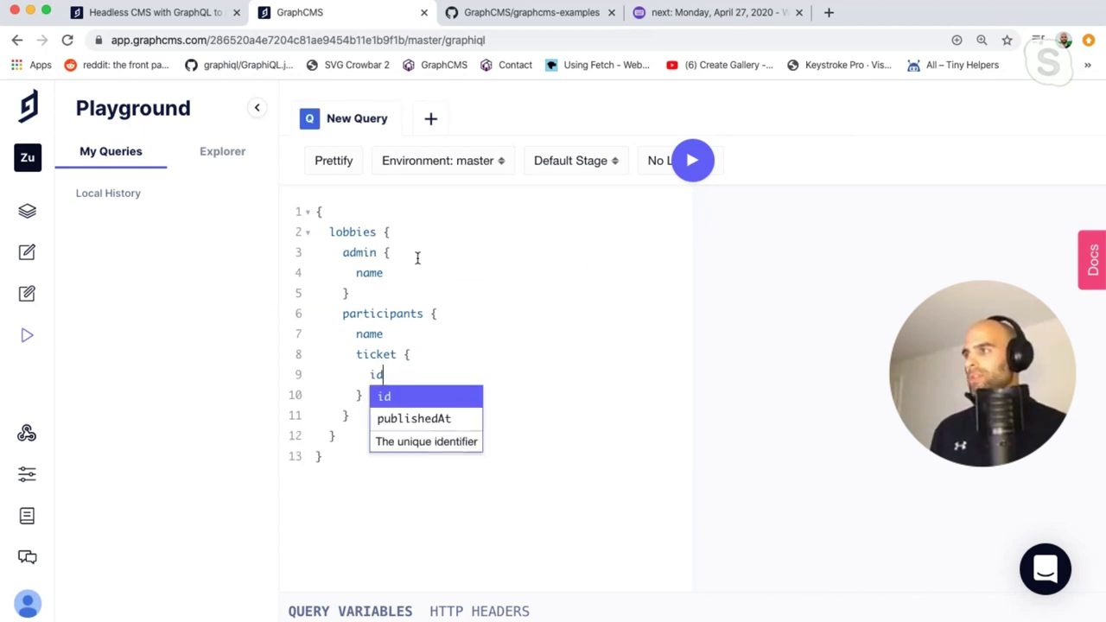
Add a prize block requesting the name field below the participants block in the lobbies selection.
{"action": "key", "text": "Escape"}
{"action": "key", "text": "Down"}
{"action": "key", "text": "Down"}
{"action": "key", "text": "Return"}
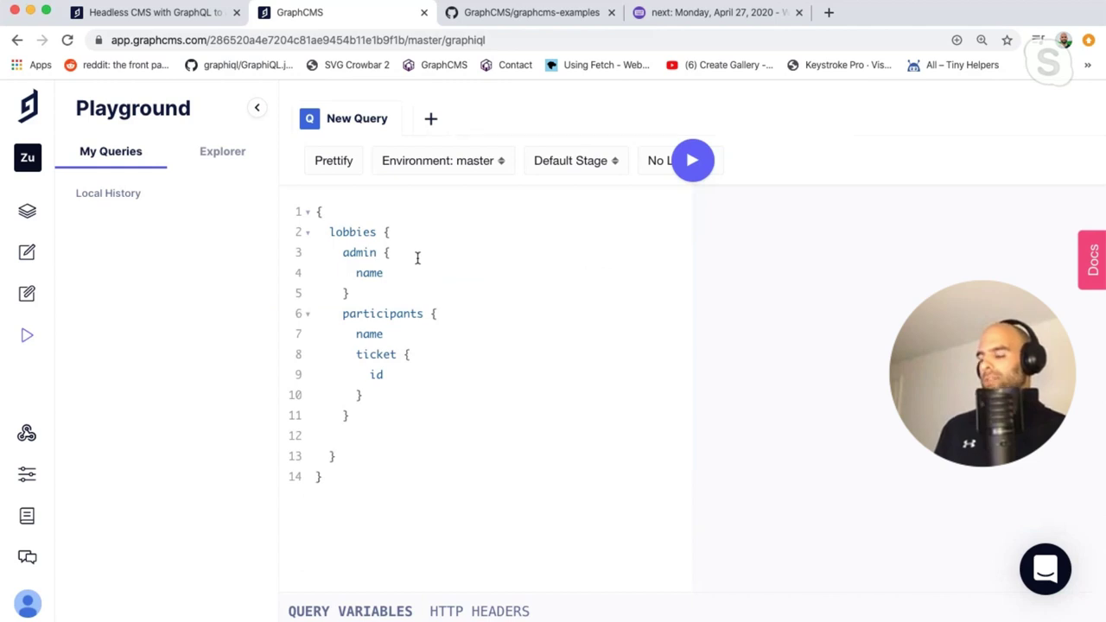
{"action": "type", "text": "prize "}
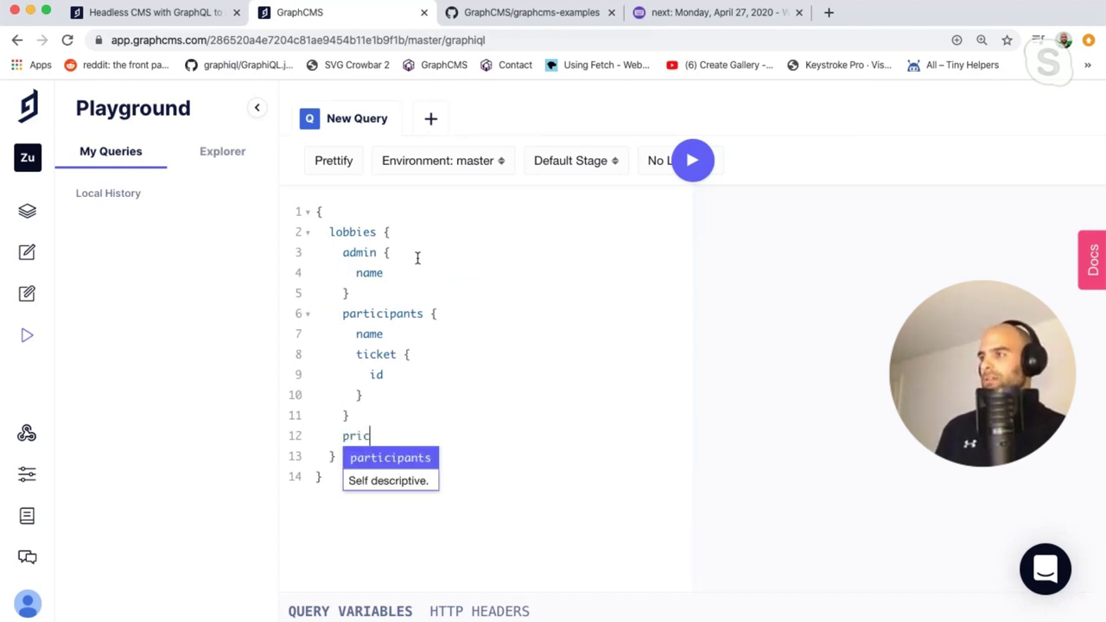
{"action": "type", "text": "{"}
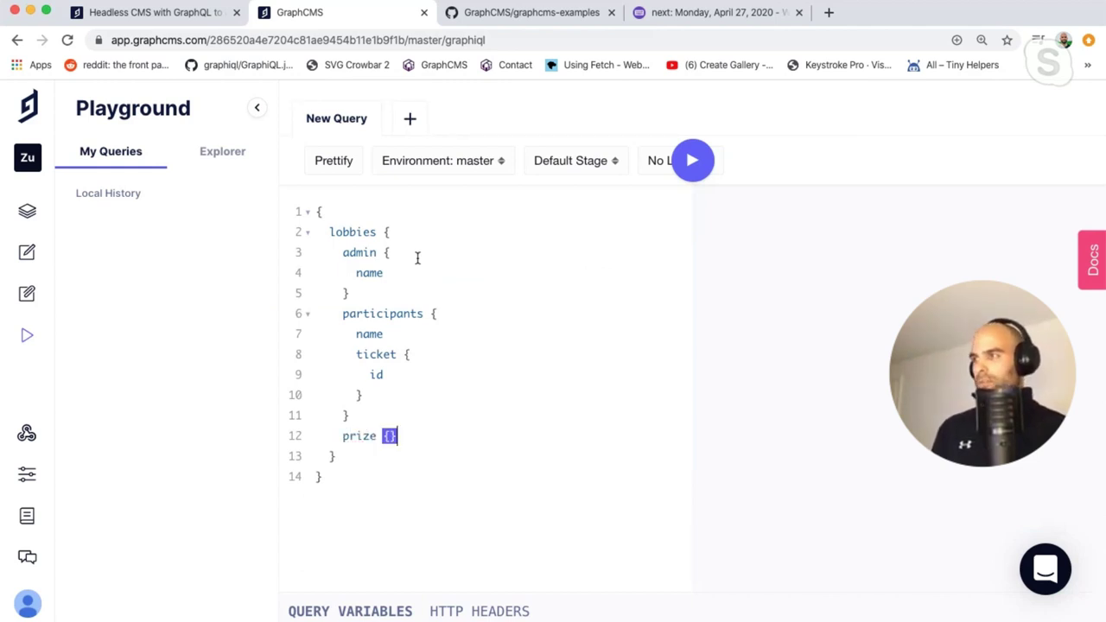
{"action": "key", "text": "Return"}
{"action": "key", "text": "ctrl+space"}
{"action": "key", "text": "Escape"}
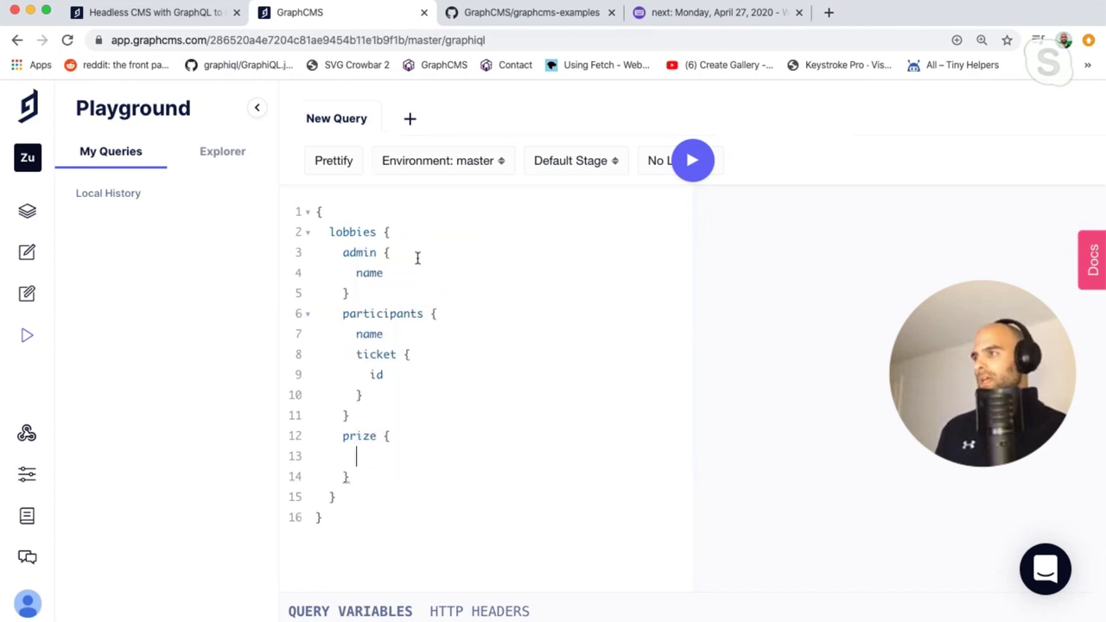
{"action": "type", "text": "name"}
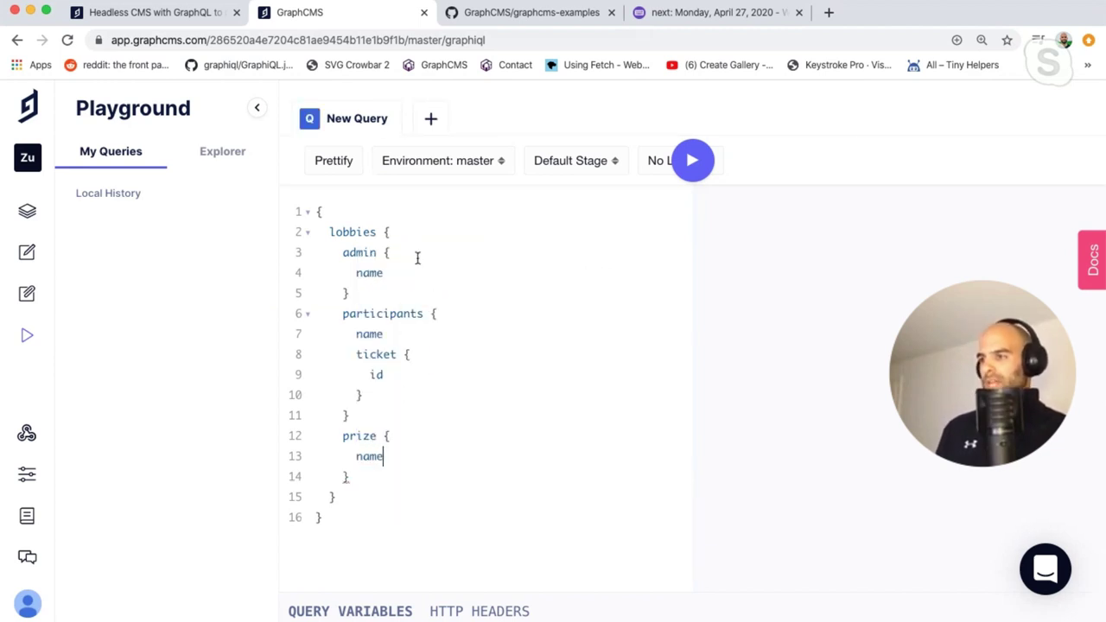
{"action": "key", "text": "Return"}
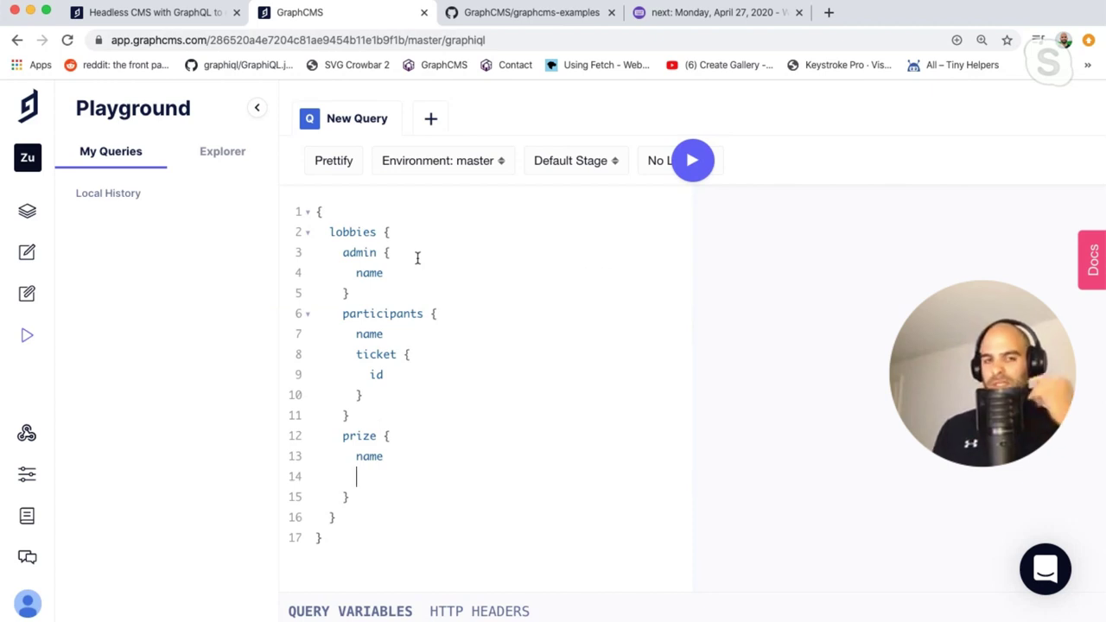
{"action": "type", "text": "."}
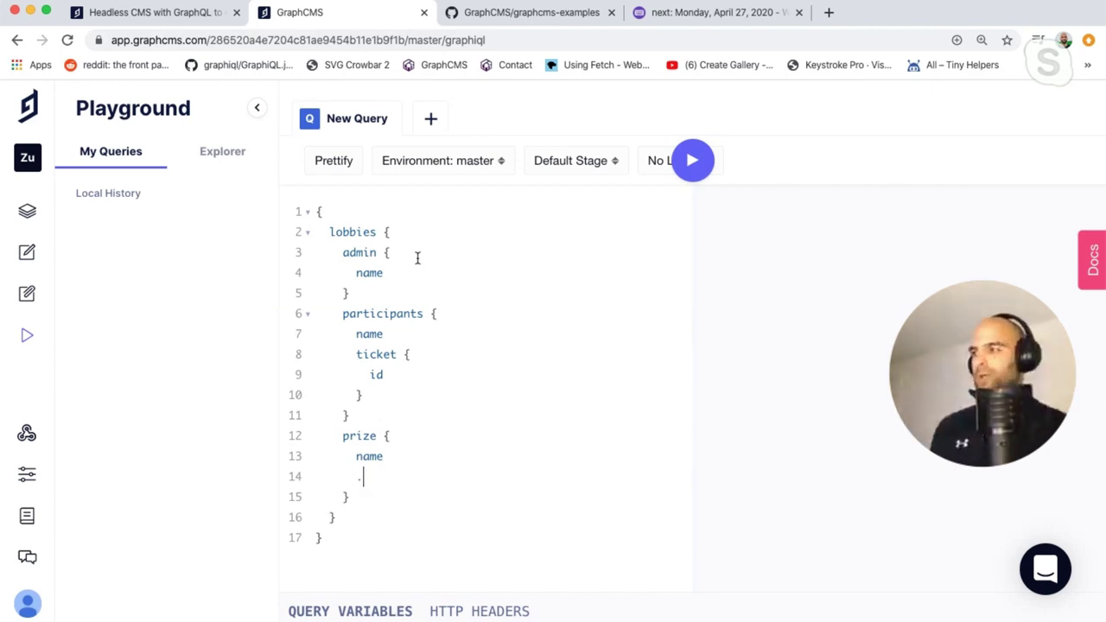
{"action": "type", "text": ".."}
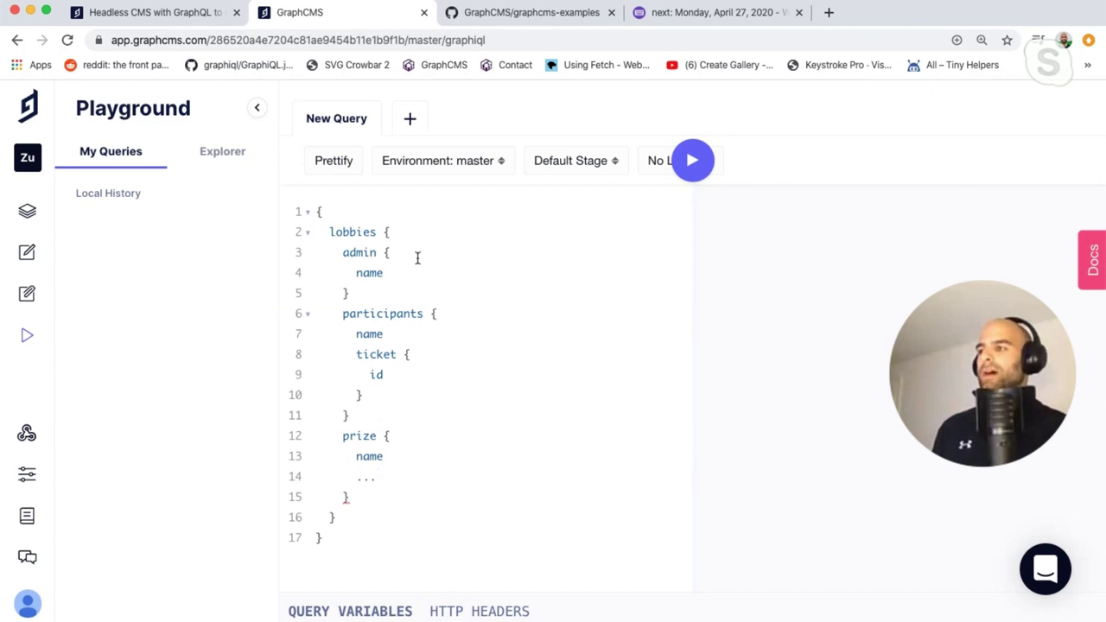
{"action": "key", "text": "BackSpace"}
{"action": "key", "text": "BackSpace"}
{"action": "key", "text": "BackSpace"}
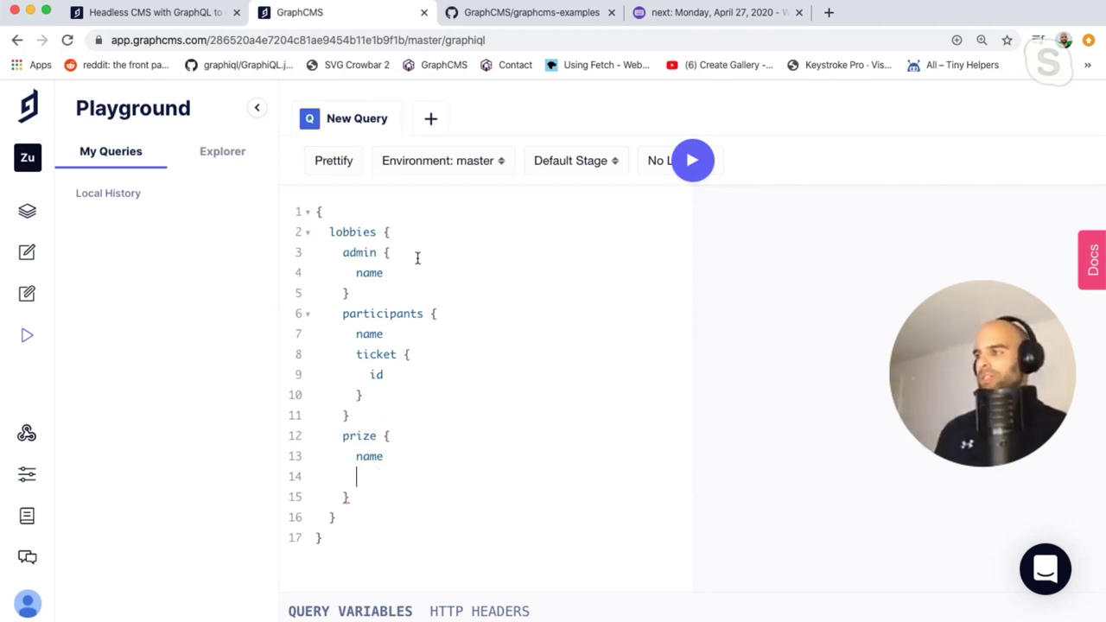
Add a oneOf block below the prize's name, with an inline fragment on Beer requesting the name field.
{"action": "type", "text": "oneOf {"}
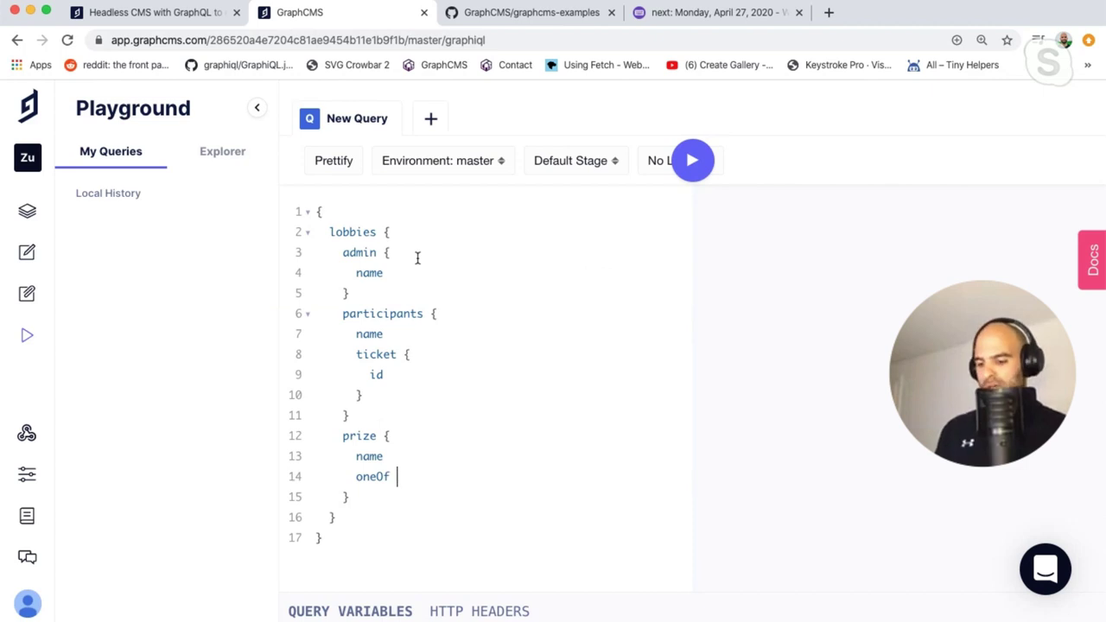
{"action": "key", "text": "Return"}
{"action": "type", "text": "...on B"}
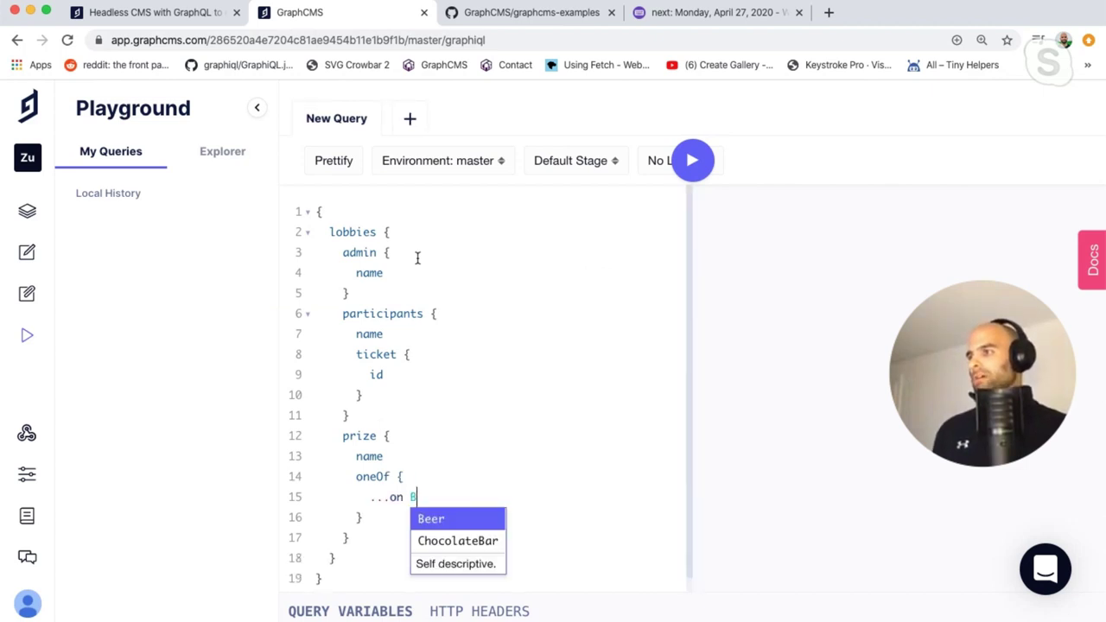
{"action": "key", "text": "Return"}
{"action": "type", "text": "{"}
{"action": "key", "text": "Return"}
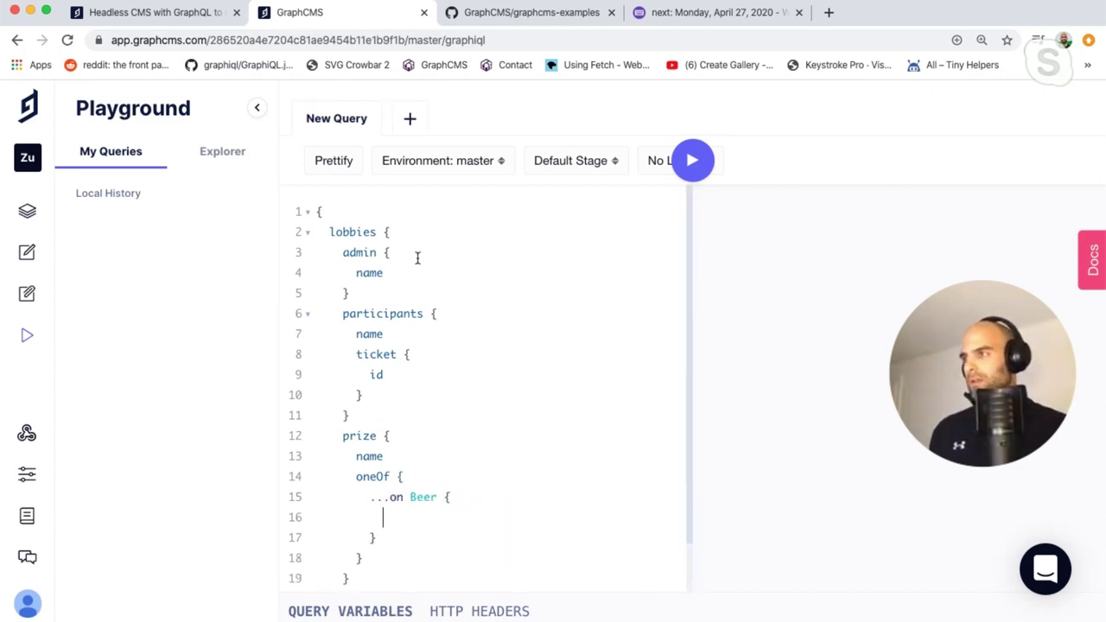
{"action": "type", "text": "name"}
{"action": "key", "text": "Escape"}
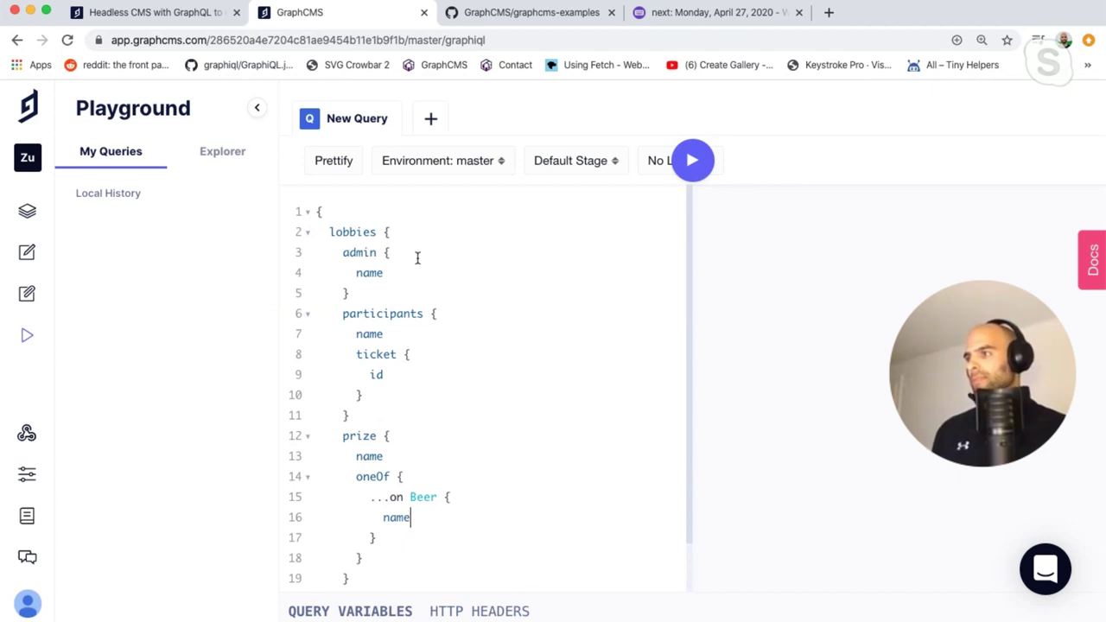
Add an inline fragment on ChocolateBar below the Beer fragment, requesting the name and percentCocoa fields.
{"action": "key", "text": "Down"}
{"action": "key", "text": "Return"}
{"action": "type", "text": "...o"}
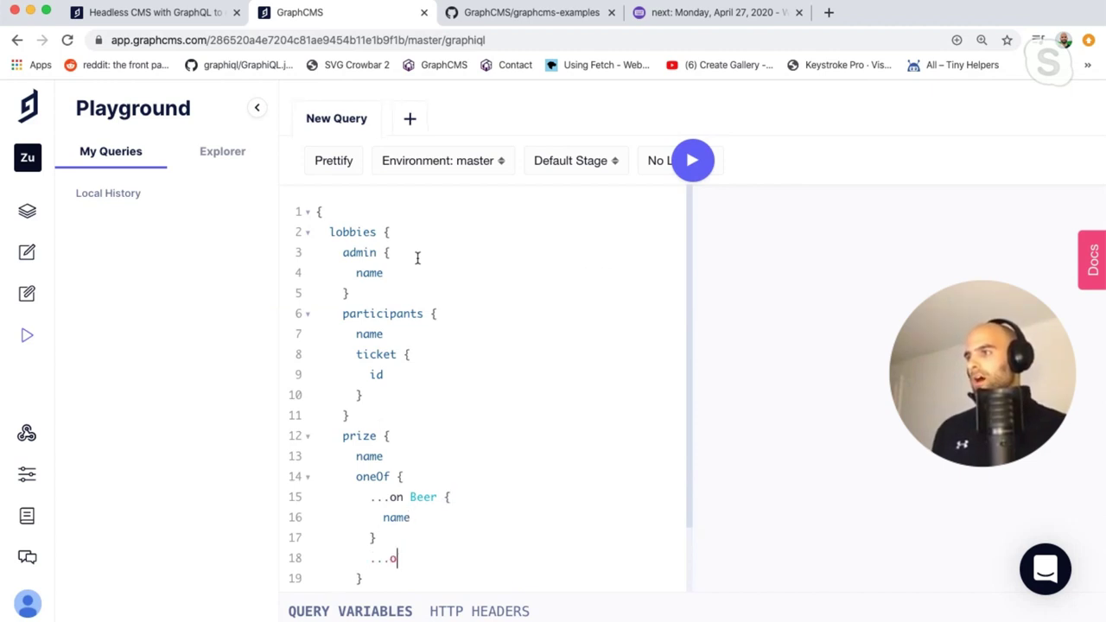
{"action": "type", "text": "n Cho"}
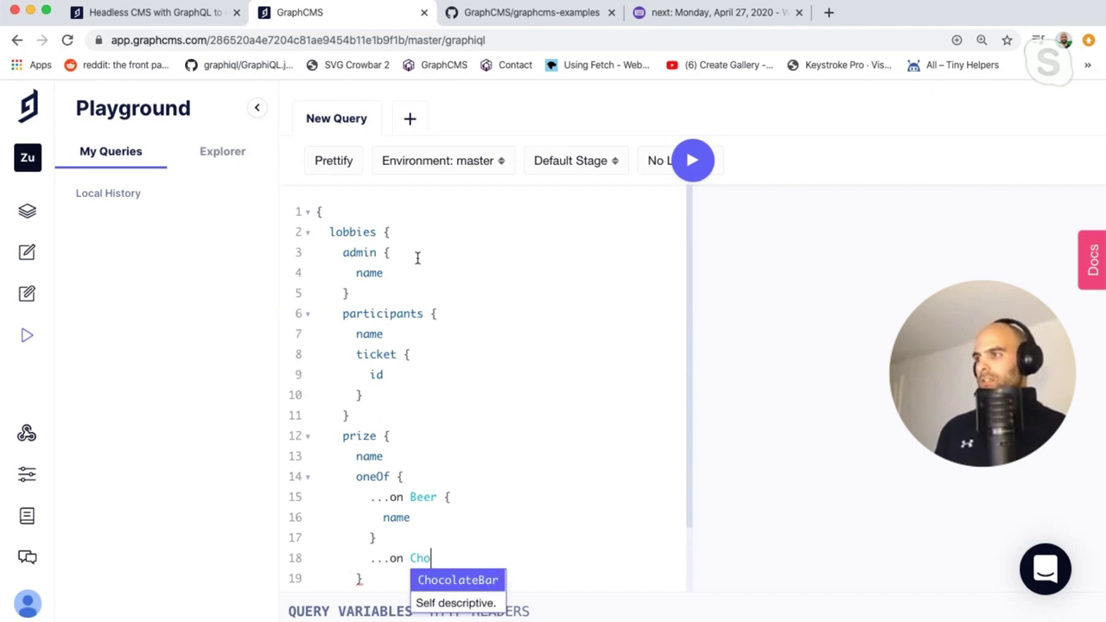
{"action": "type", "text": "colateBar {"}
{"action": "key", "text": "Return"}
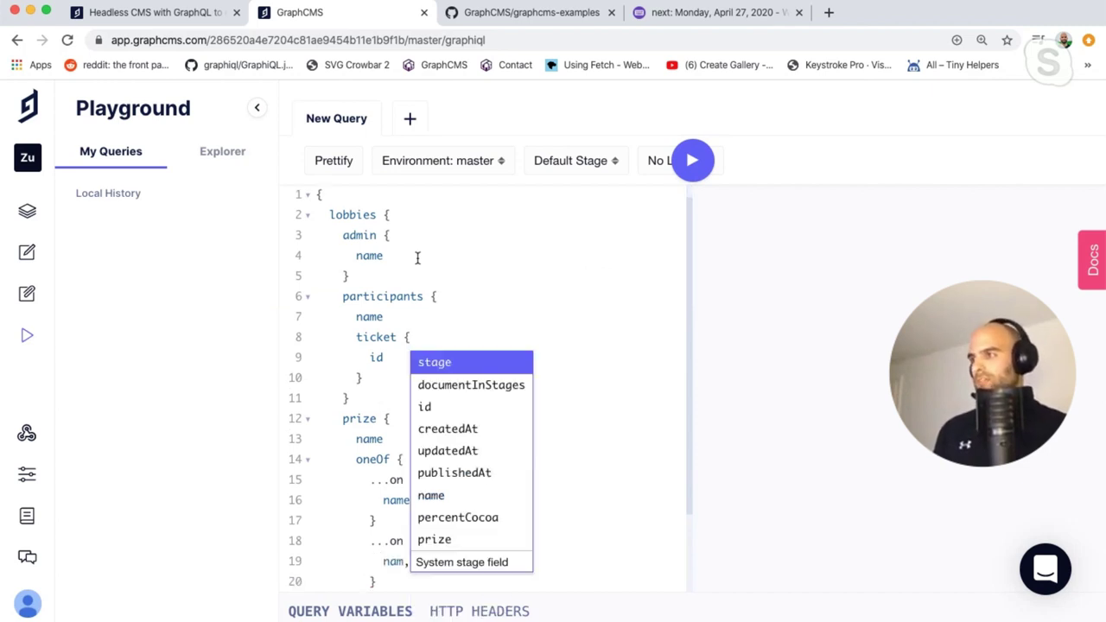
{"action": "type", "text": "nam,"}
{"action": "key", "text": "BackSpace"}
{"action": "type", "text": "e"}
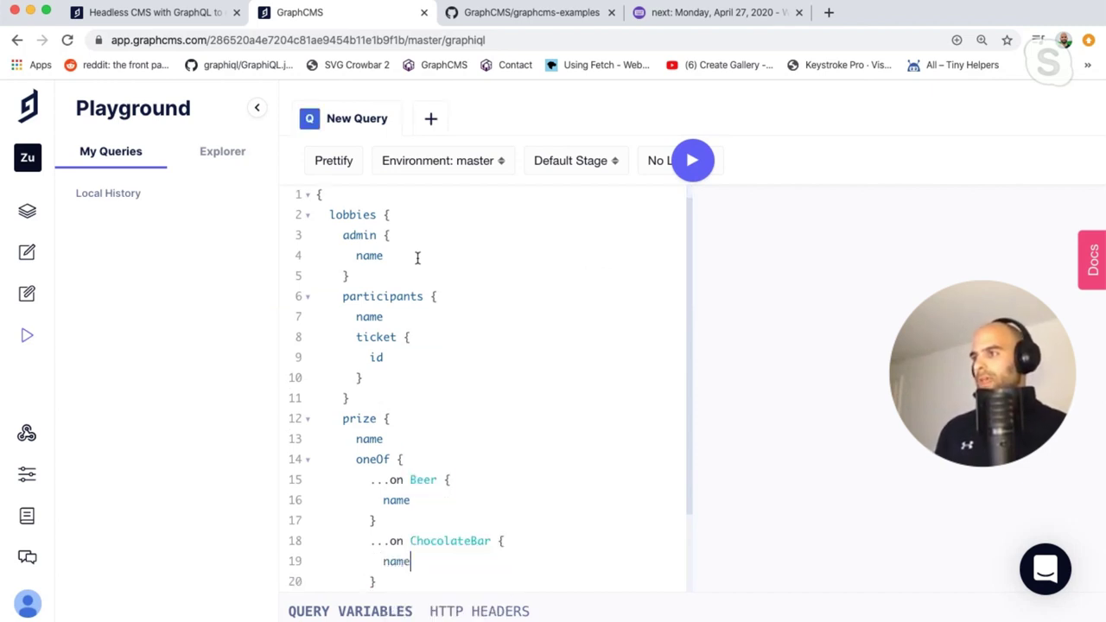
{"action": "key", "text": "Return"}
{"action": "type", "text": "per"}
{"action": "key", "text": "Return"}
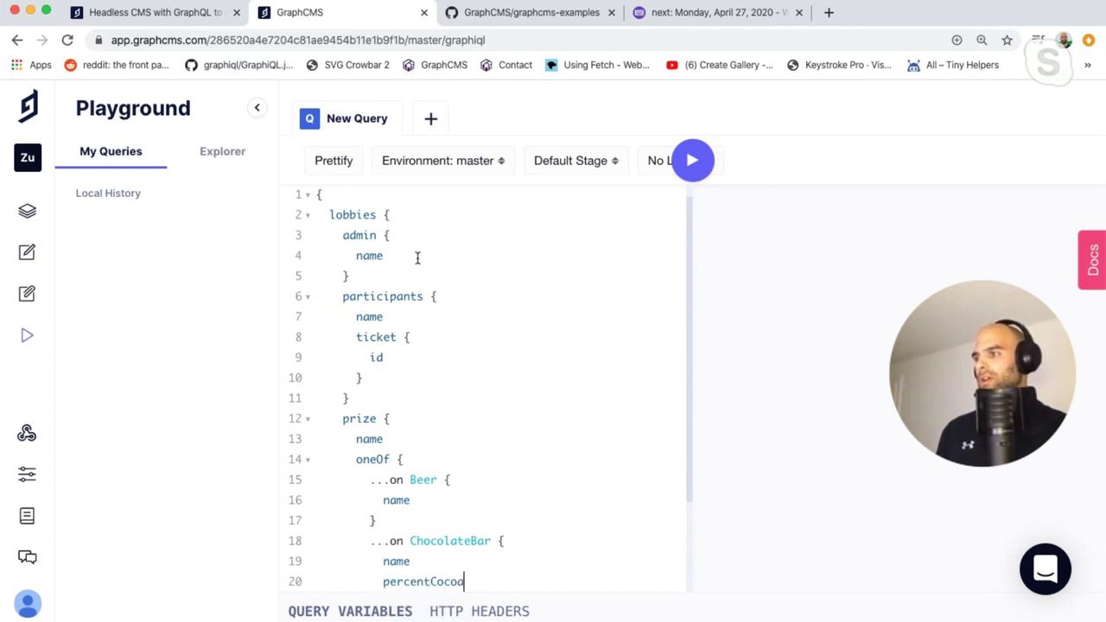
Run the completed lobbies query in the API Playground.
{"action": "scroll", "coordinate": [501, 489], "scroll_direction": "down", "scroll_amount": 3}
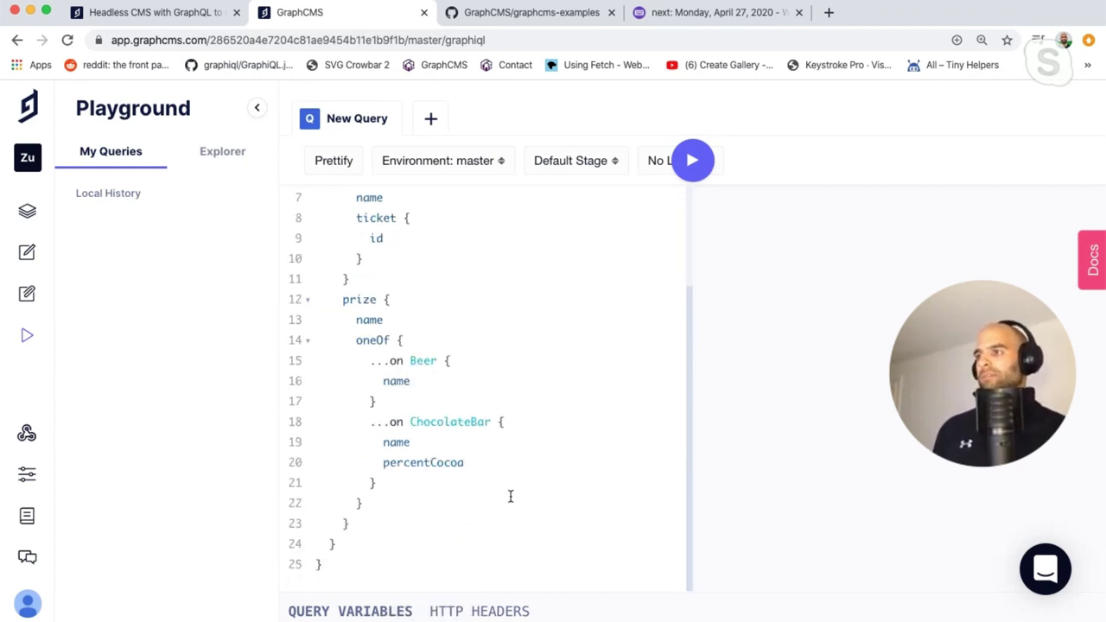
{"action": "scroll", "coordinate": [514, 505], "scroll_direction": "up", "scroll_amount": 3}
{"action": "scroll", "coordinate": [519, 383], "scroll_direction": "down", "scroll_amount": 3}
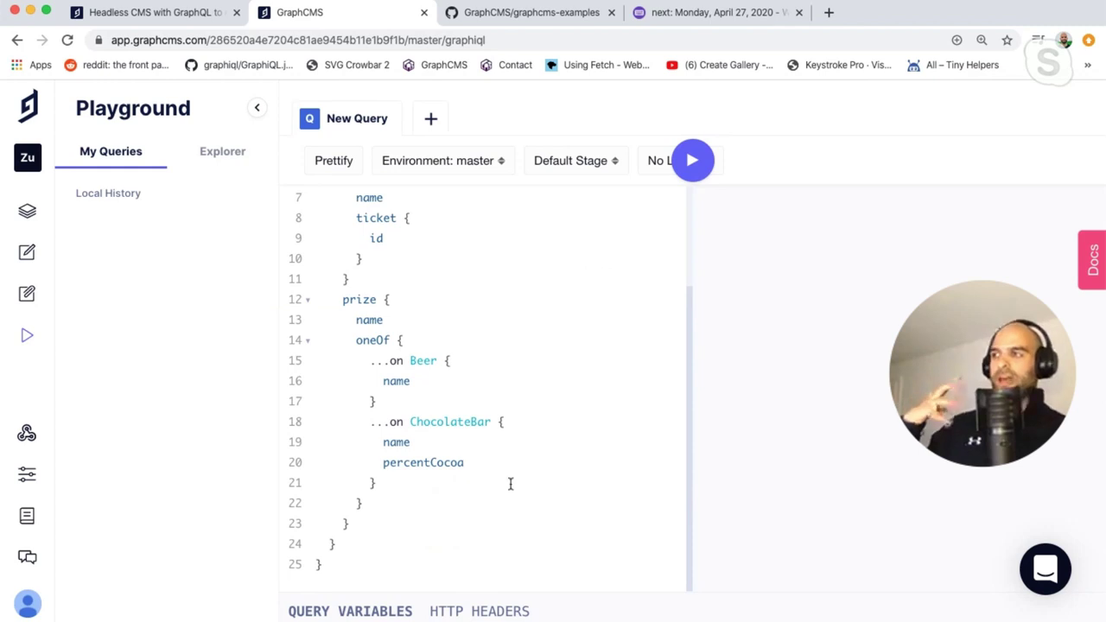
{"action": "scroll", "coordinate": [511, 485], "scroll_direction": "up", "scroll_amount": 3}
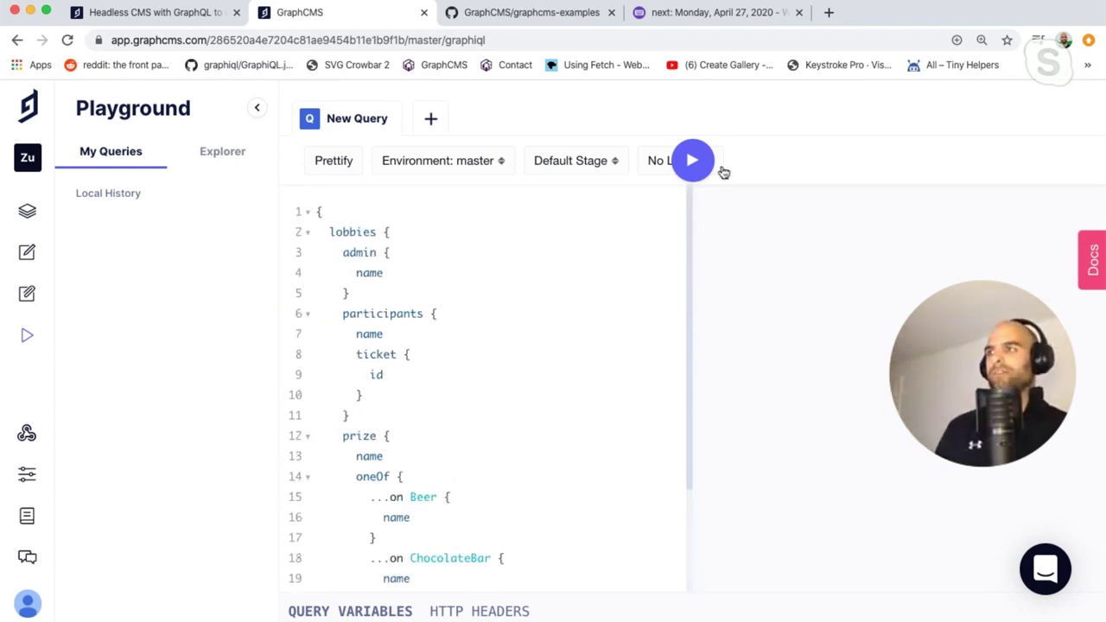
{"action": "left_click", "coordinate": [692, 160]}
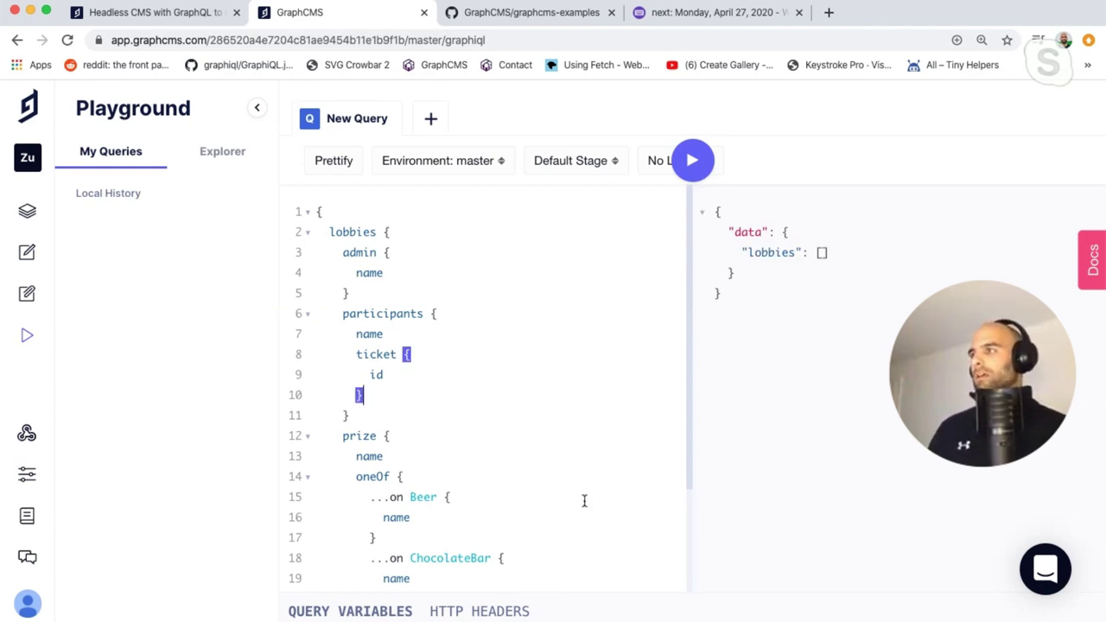
{"action": "left_click", "coordinate": [466, 197]}
{"action": "left_click", "coordinate": [563, 255]}
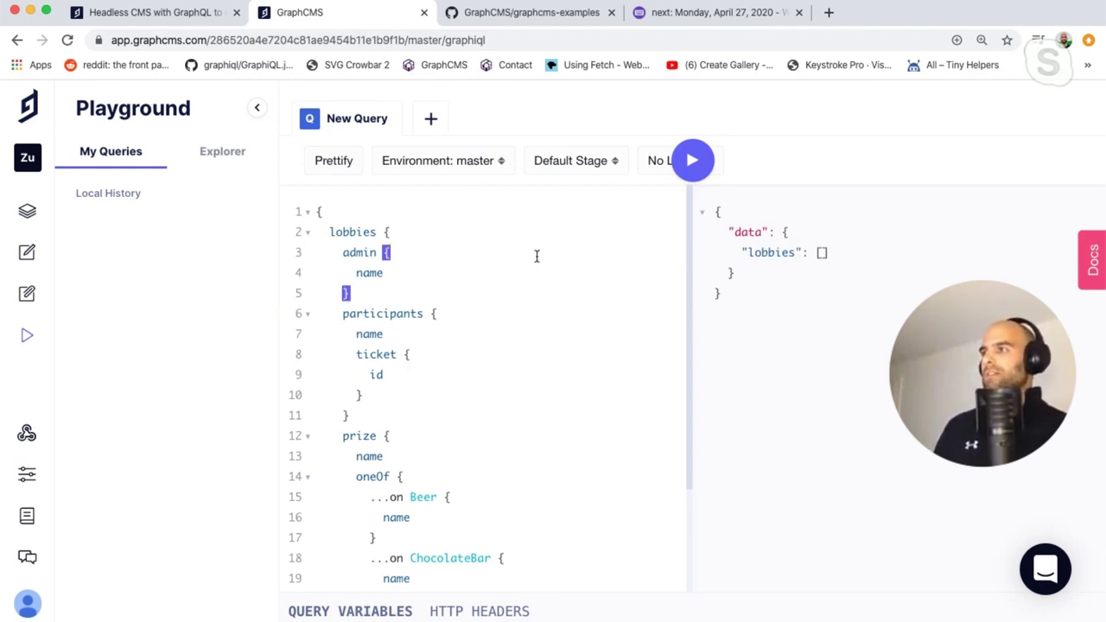
Start a new Lobby entry in the project's content and name it "HB Giveaway".
{"action": "left_click", "coordinate": [45, 250]}
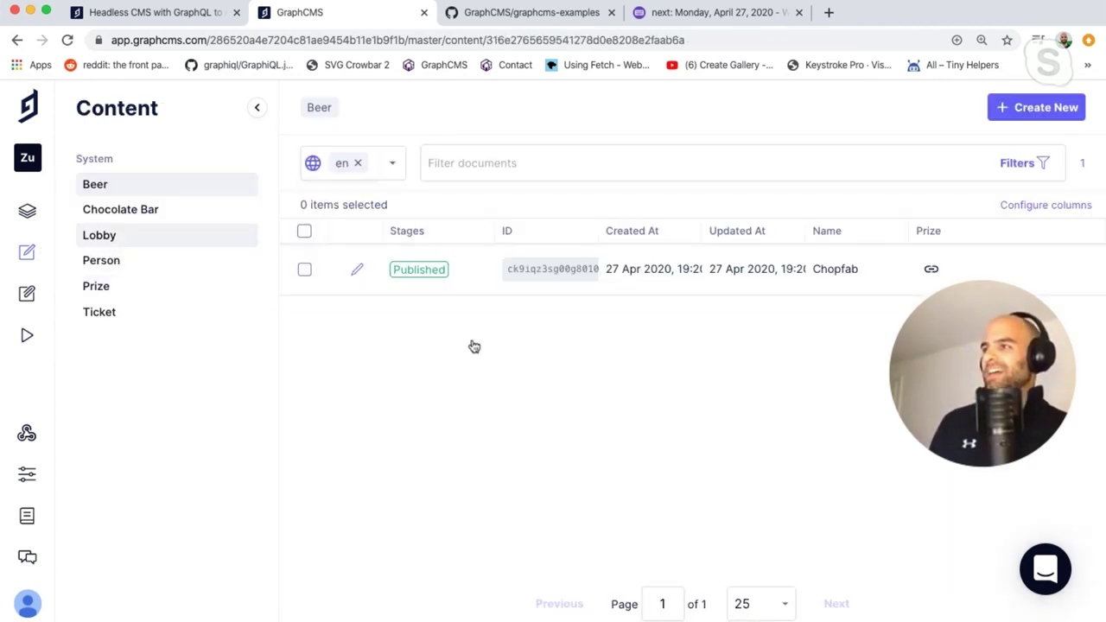
{"action": "left_click", "coordinate": [1043, 119]}
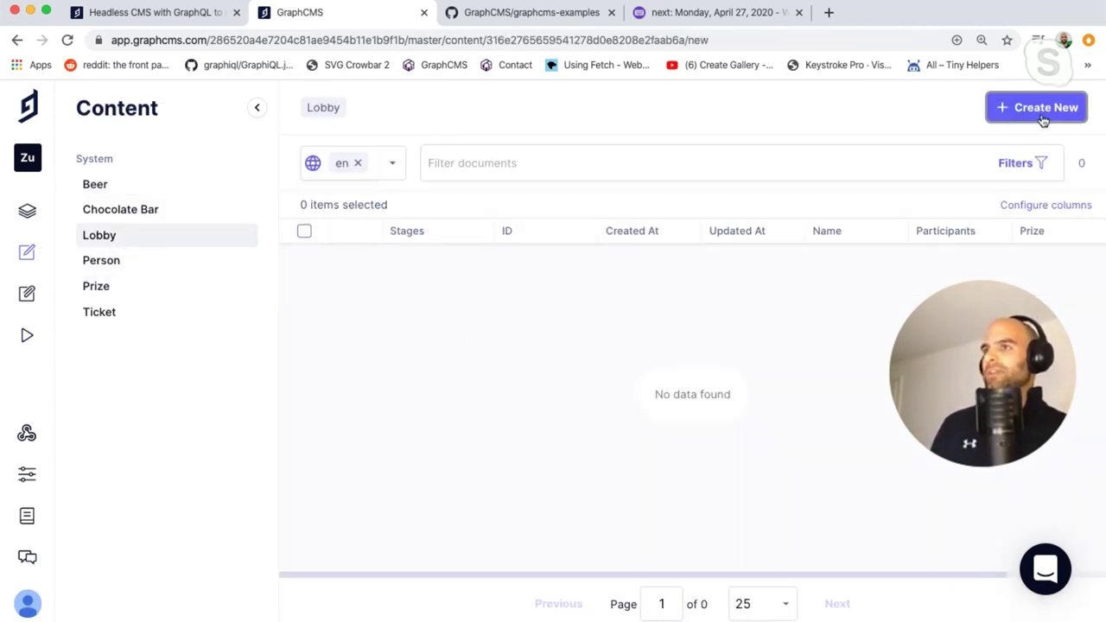
{"action": "type", "text": "Giveway"}
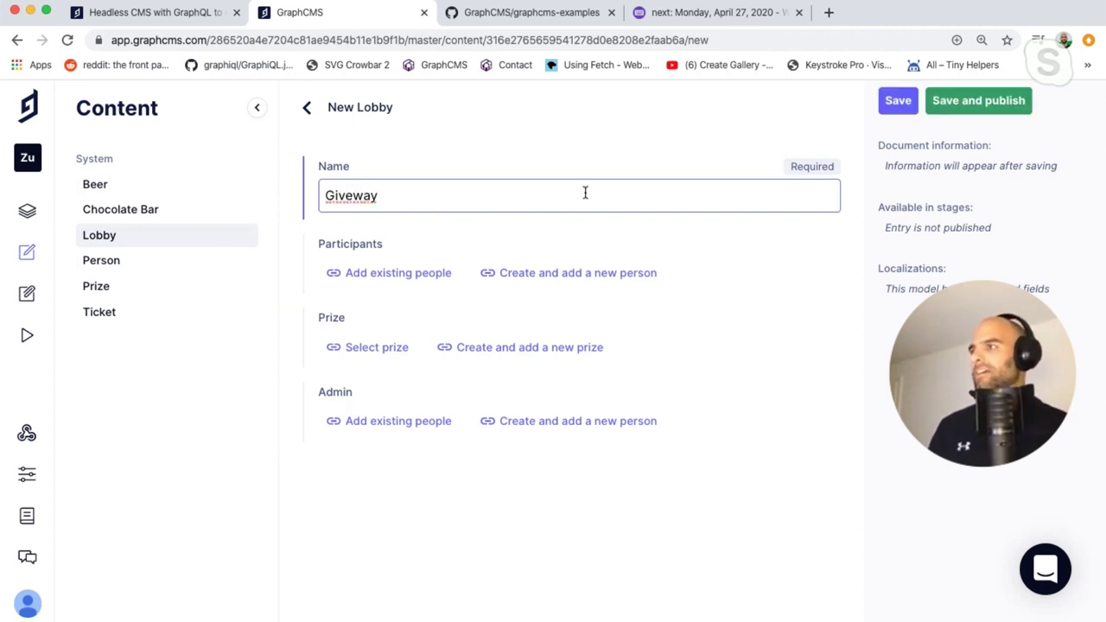
{"action": "key", "text": "ctrl+a"}
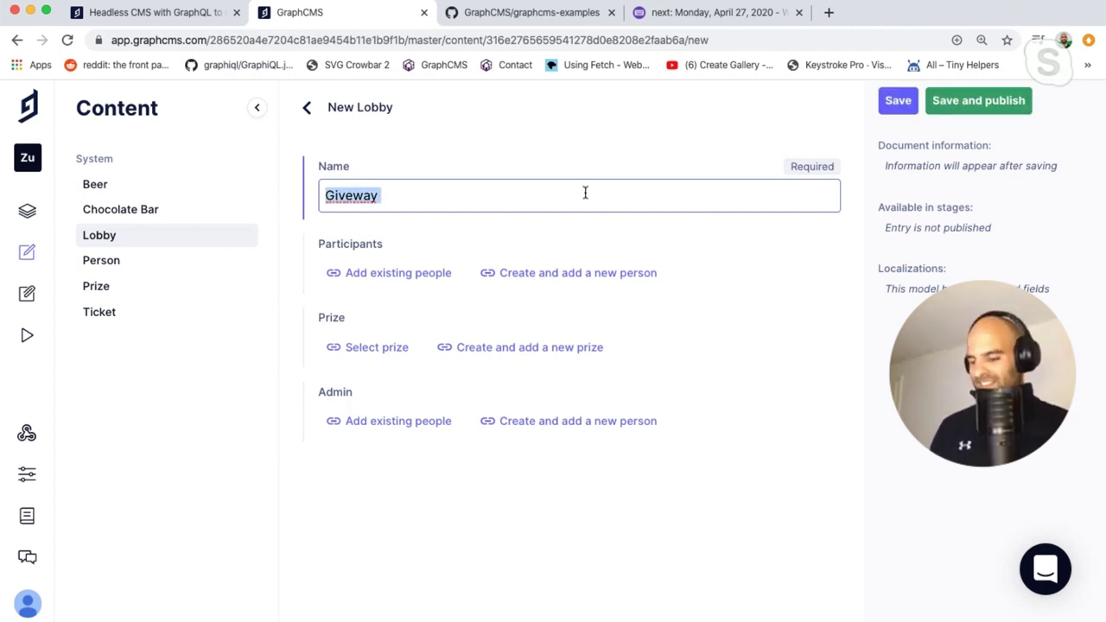
{"action": "type", "text": "HV"}
{"action": "key", "text": "BackSpace"}
{"action": "type", "text": "B Givewa"}
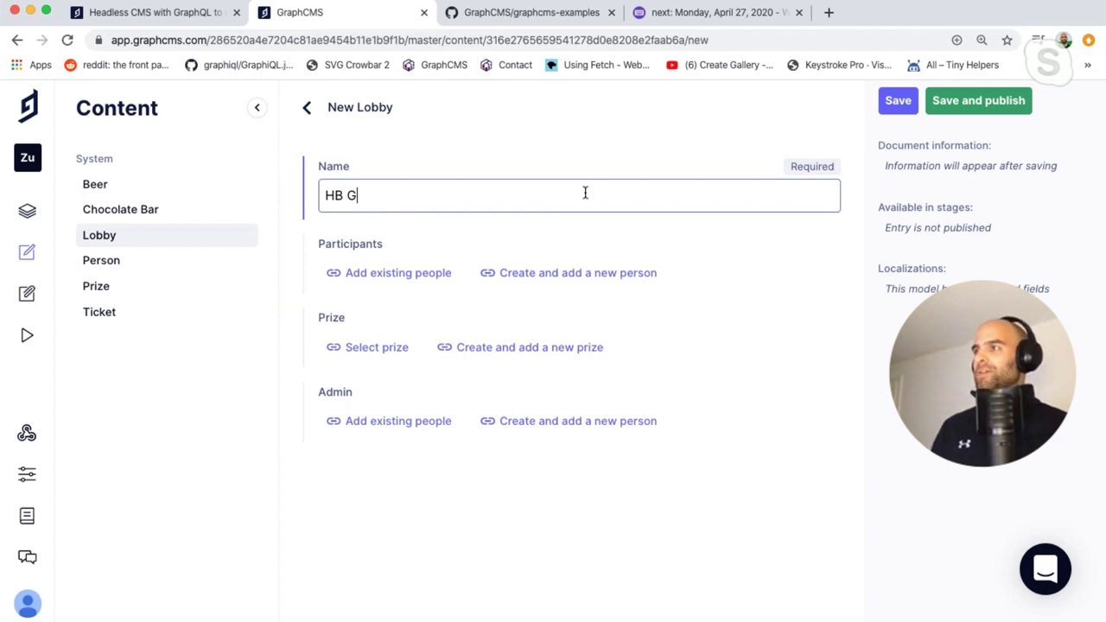
{"action": "key", "text": "BackSpace"}
{"action": "key", "text": "BackSpace"}
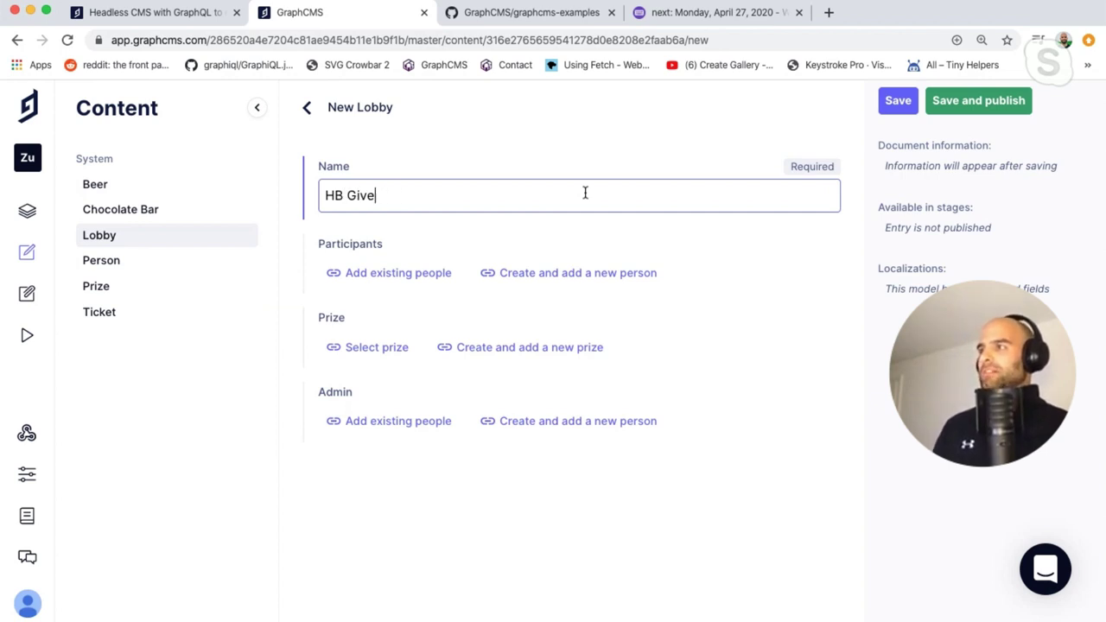
{"action": "type", "text": "away"}
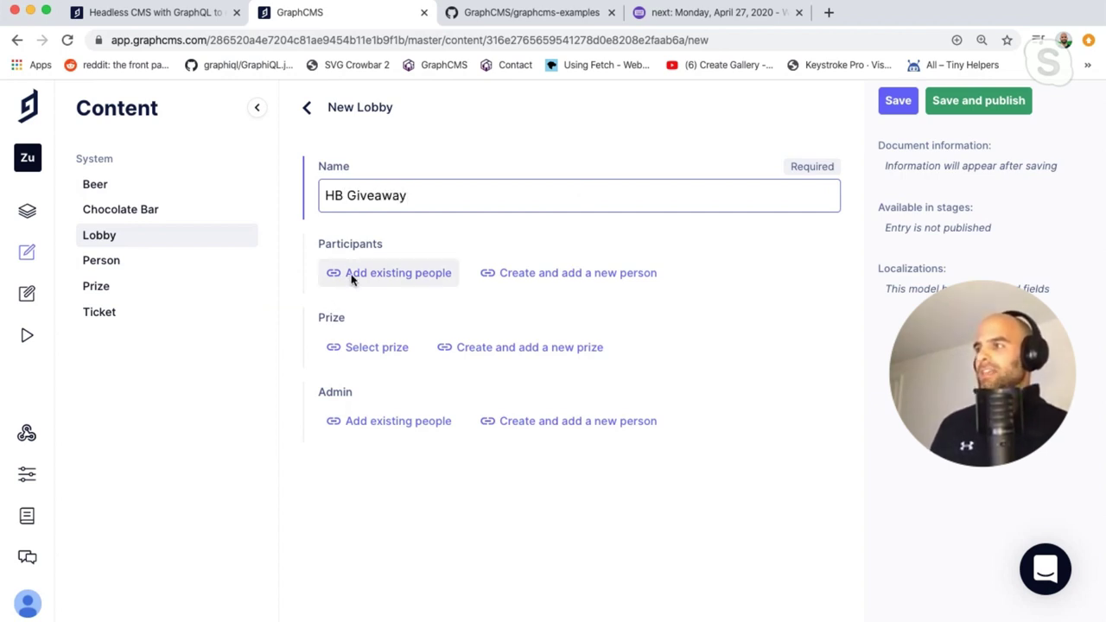
Add the first and third existing people in the list as participants of the new lobby.
{"action": "left_click", "coordinate": [352, 276]}
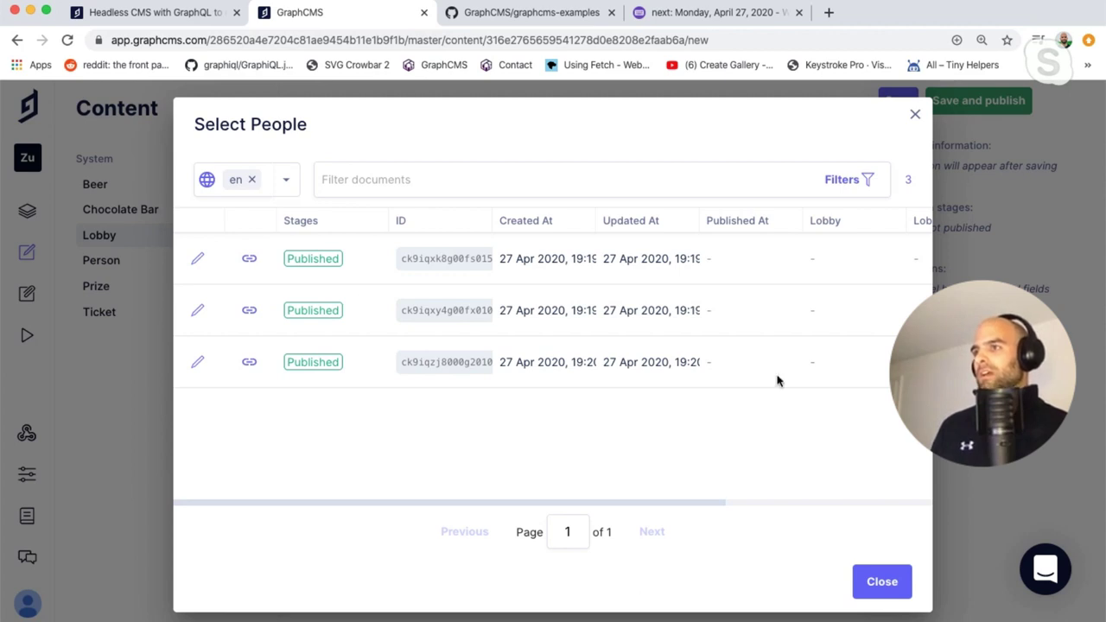
{"action": "scroll", "coordinate": [716, 319], "scroll_direction": "right", "scroll_amount": 8}
{"action": "scroll", "coordinate": [691, 320], "scroll_direction": "left", "scroll_amount": 8}
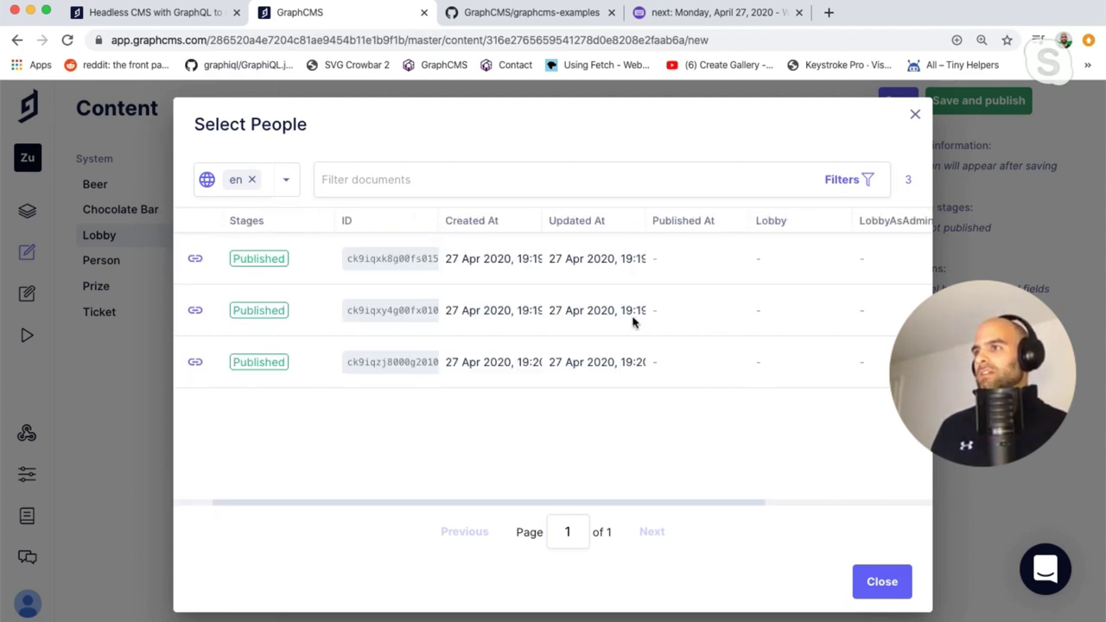
{"action": "left_click", "coordinate": [249, 258]}
{"action": "left_click", "coordinate": [249, 308]}
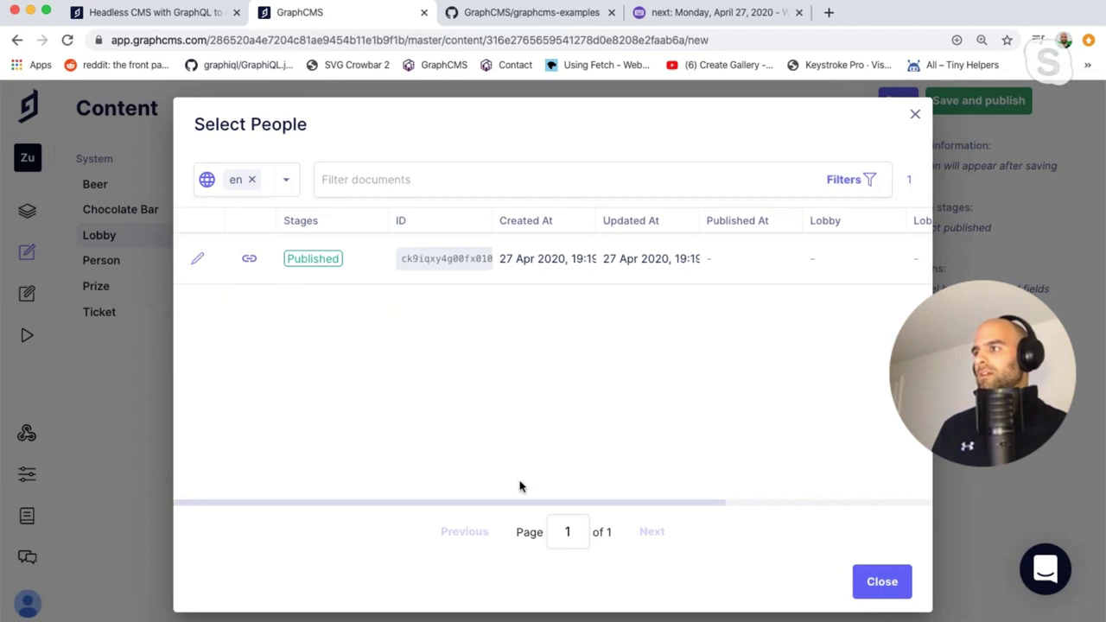
{"action": "scroll", "coordinate": [666, 284], "scroll_direction": "right", "scroll_amount": 8}
{"action": "scroll", "coordinate": [668, 282], "scroll_direction": "left", "scroll_amount": 6}
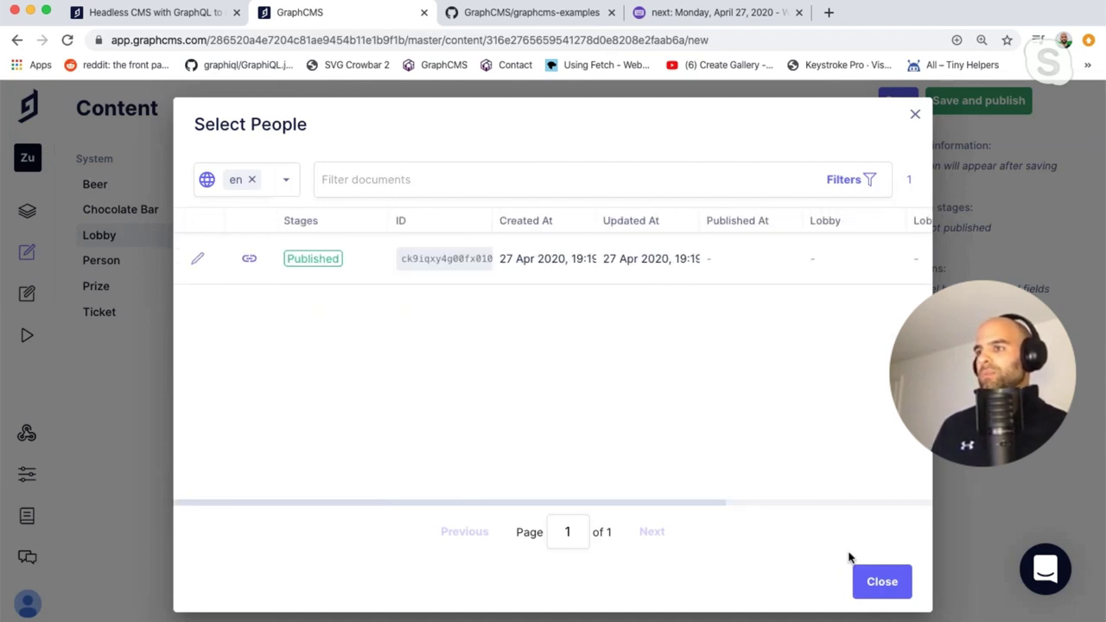
{"action": "left_click", "coordinate": [882, 582]}
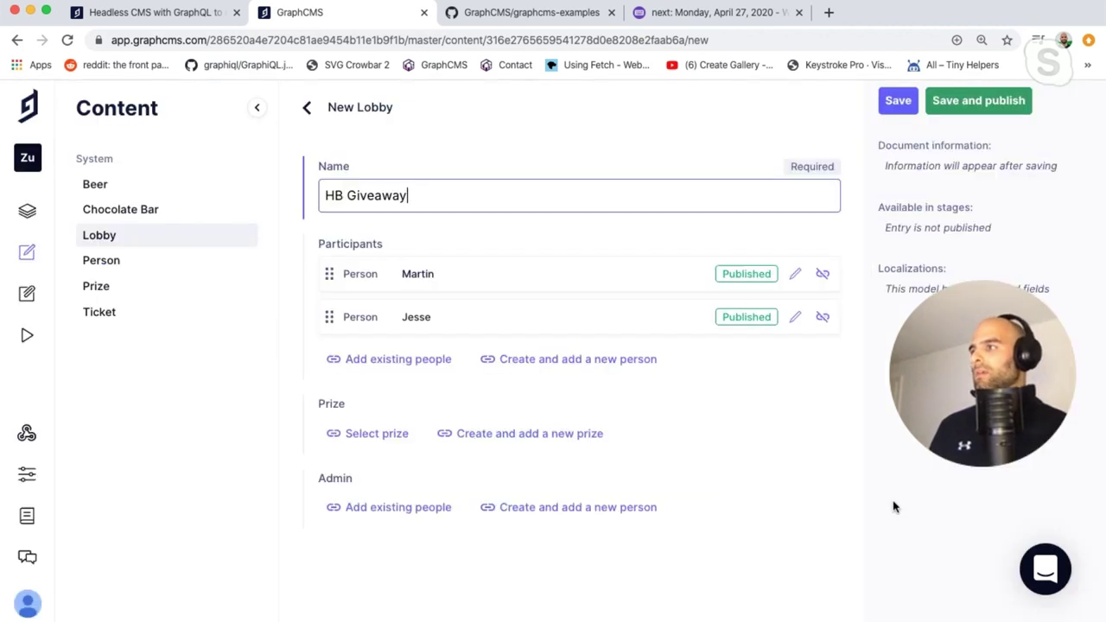
Replace the lobby's second participant with the first person in the existing people list, and link the Fantastic Giveaway prize.
{"action": "left_click", "coordinate": [822, 317]}
{"action": "left_click", "coordinate": [406, 316]}
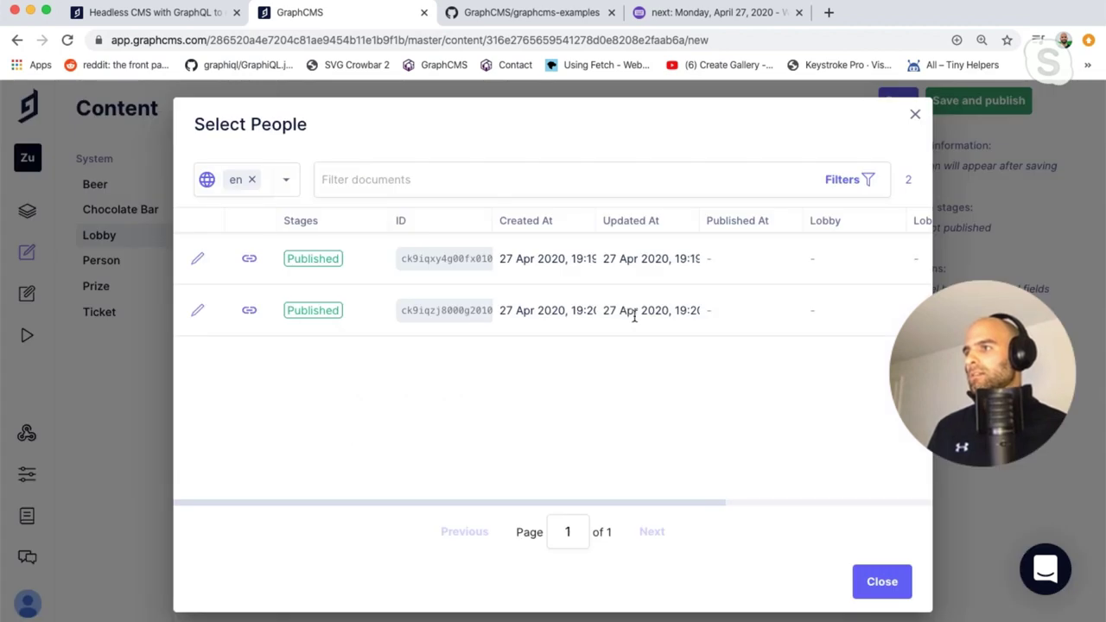
{"action": "scroll", "coordinate": [631, 316], "scroll_direction": "right", "scroll_amount": 3}
{"action": "scroll", "coordinate": [631, 319], "scroll_direction": "left", "scroll_amount": 3}
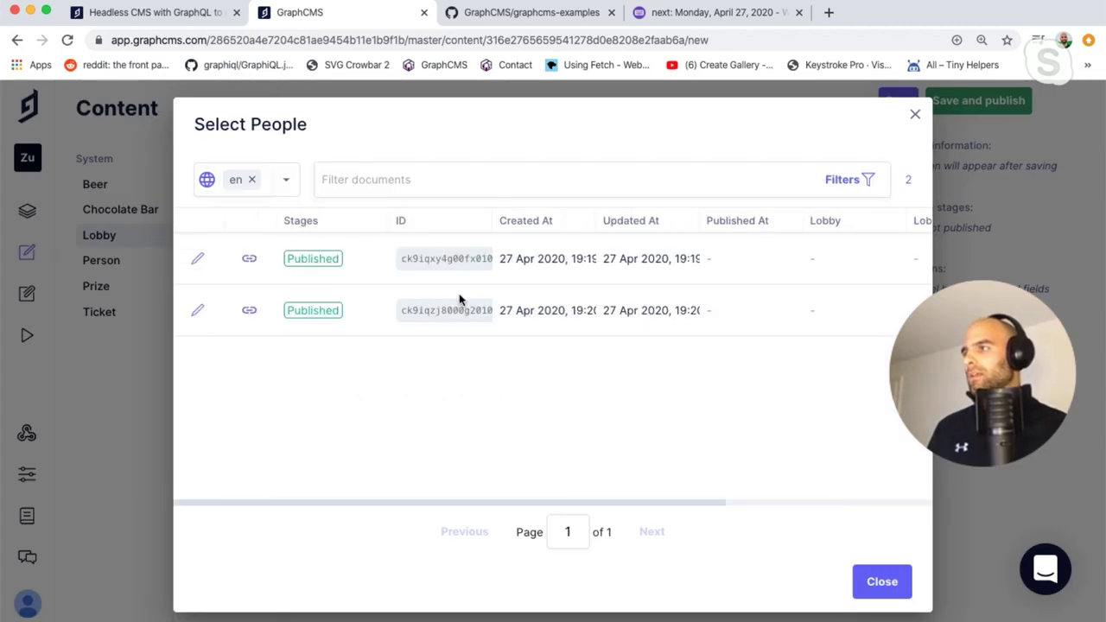
{"action": "left_click", "coordinate": [248, 258]}
{"action": "left_click", "coordinate": [882, 582]}
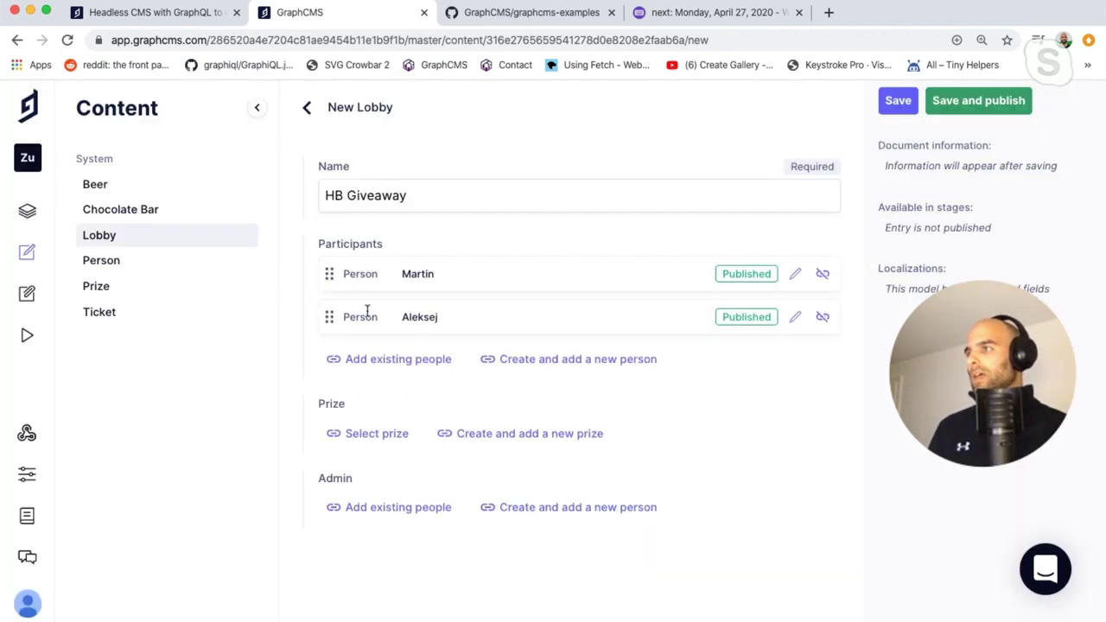
{"action": "left_click", "coordinate": [377, 434]}
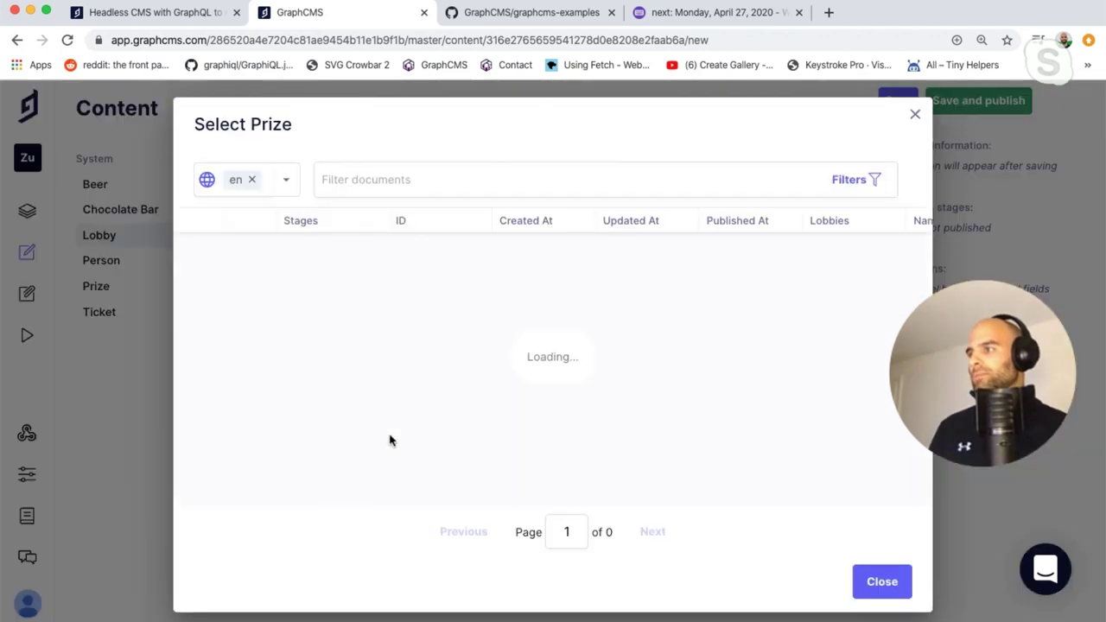
{"action": "left_click", "coordinate": [260, 264]}
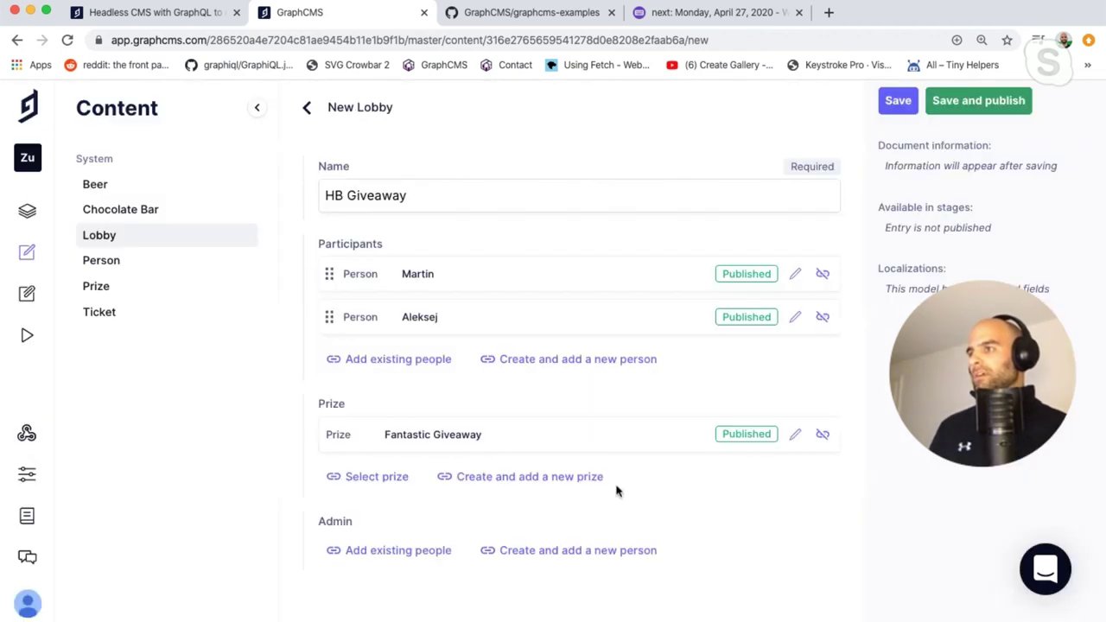
Add the third existing person in the list as the lobby's admin, and save and publish the HB Giveaway entry.
{"action": "left_click", "coordinate": [422, 551]}
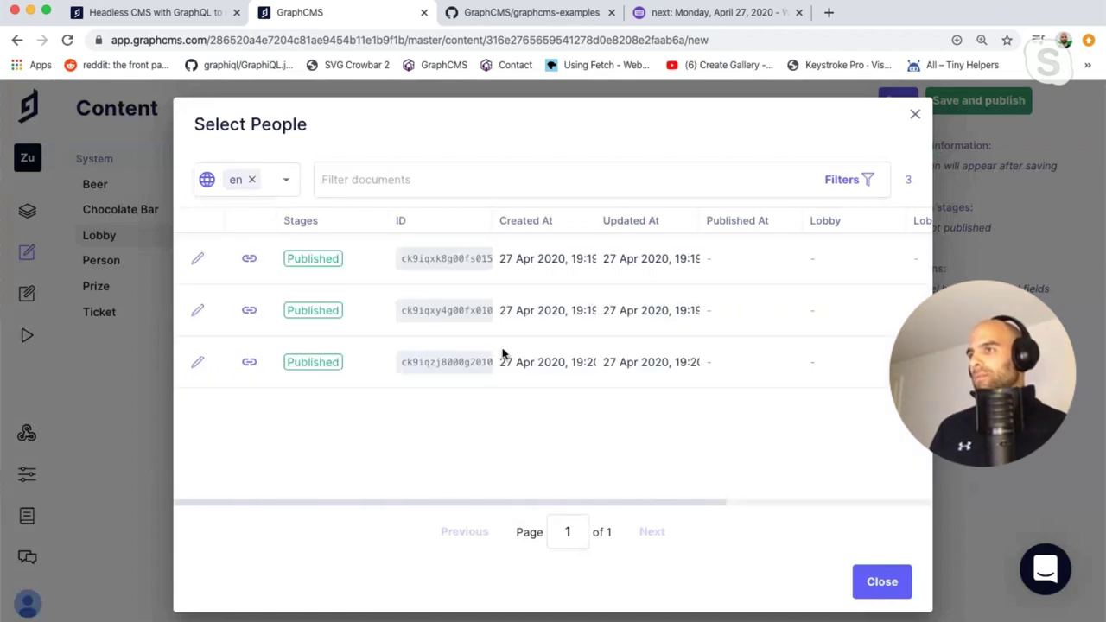
{"action": "scroll", "coordinate": [502, 352], "scroll_direction": "right", "scroll_amount": 5}
{"action": "scroll", "coordinate": [501, 352], "scroll_direction": "left", "scroll_amount": 5}
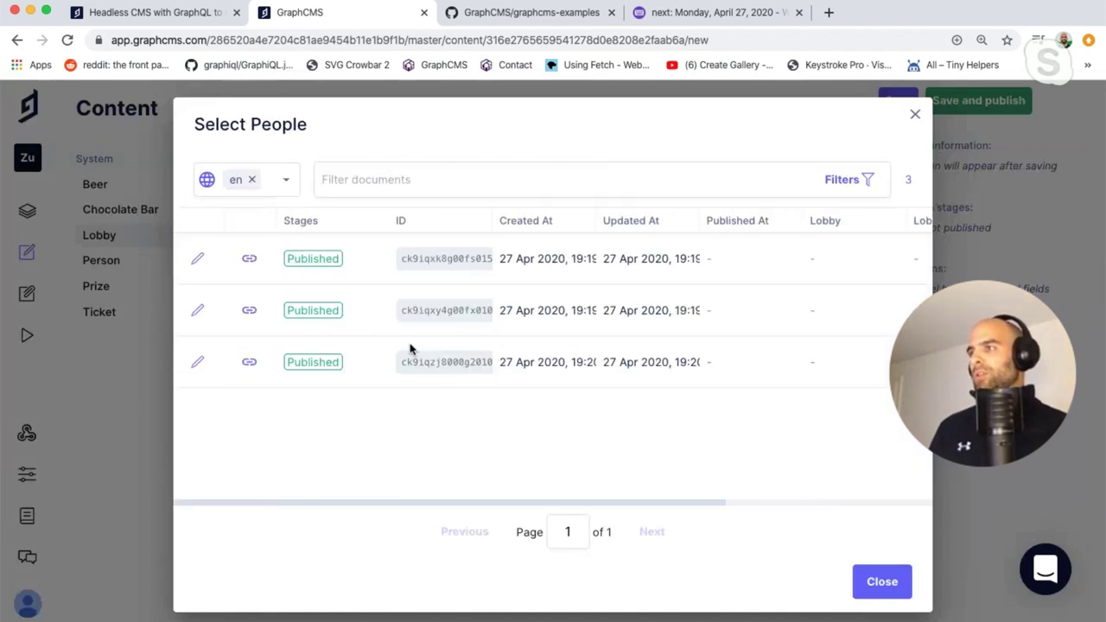
{"action": "left_click", "coordinate": [248, 362]}
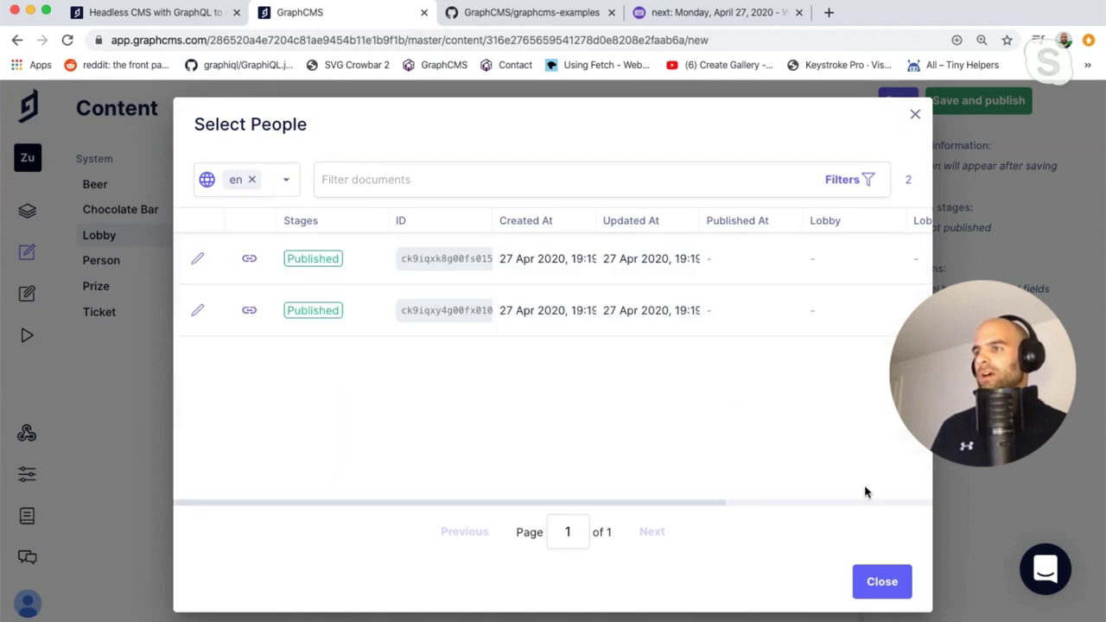
{"action": "left_click", "coordinate": [881, 583]}
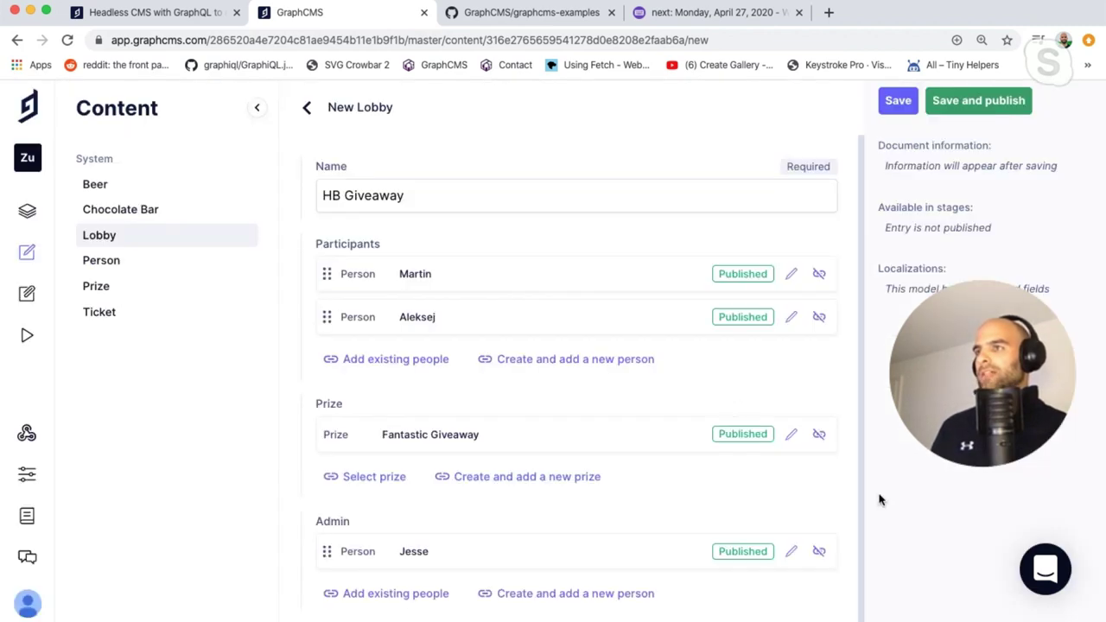
{"action": "left_click", "coordinate": [960, 104]}
{"action": "left_click", "coordinate": [732, 405]}
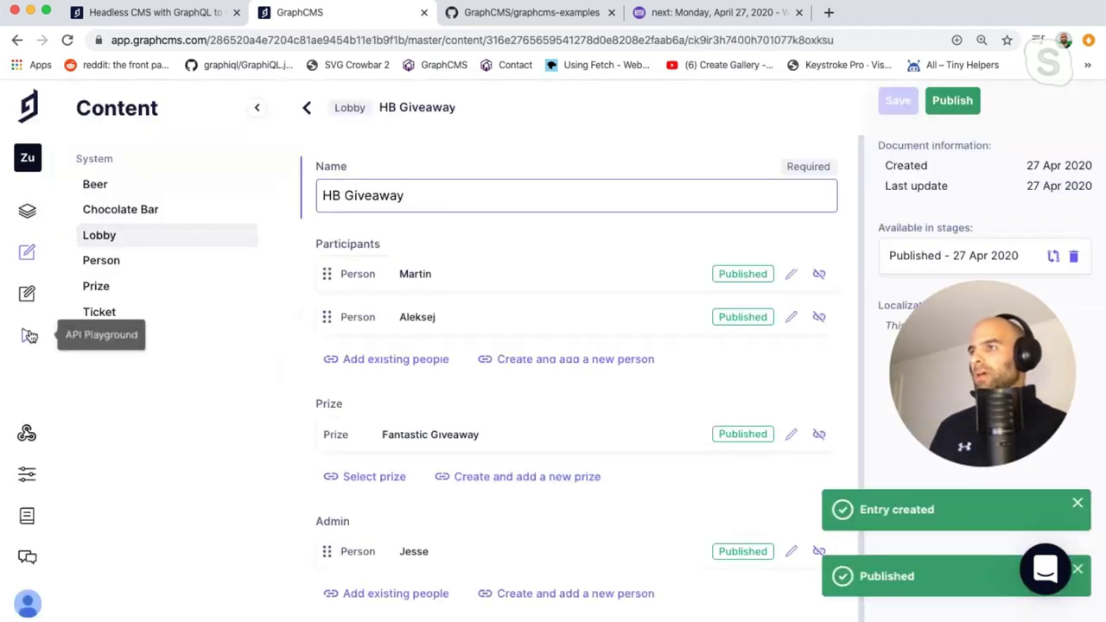
Rerun the lobbies query in the API Playground and compare the query with the returned data.
{"action": "left_click", "coordinate": [27, 335]}
{"action": "left_click", "coordinate": [481, 328]}
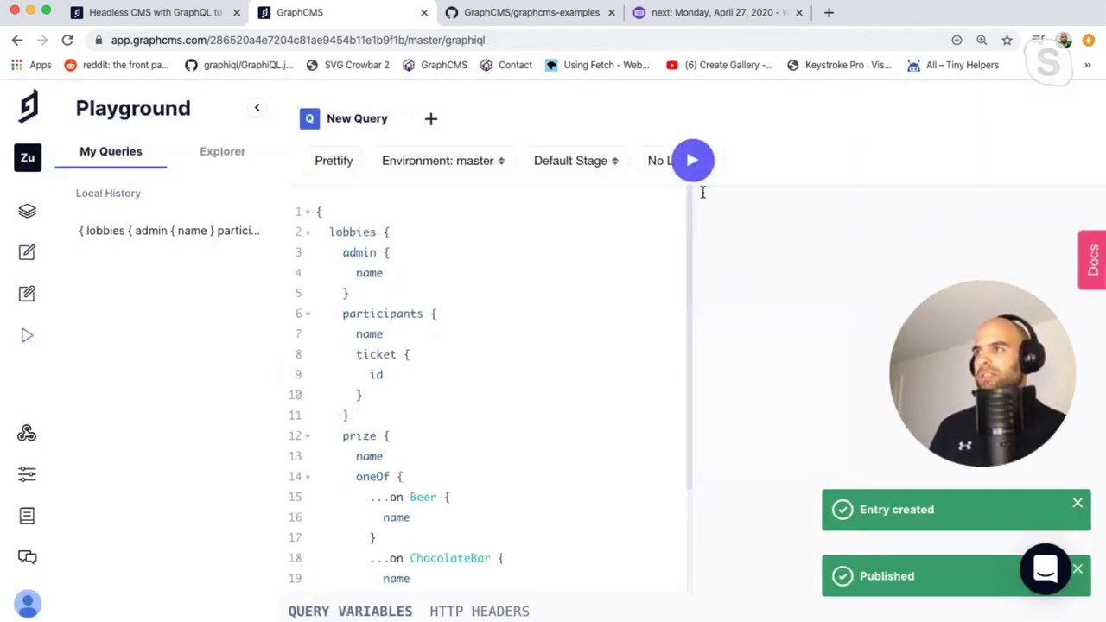
{"action": "left_click", "coordinate": [698, 173]}
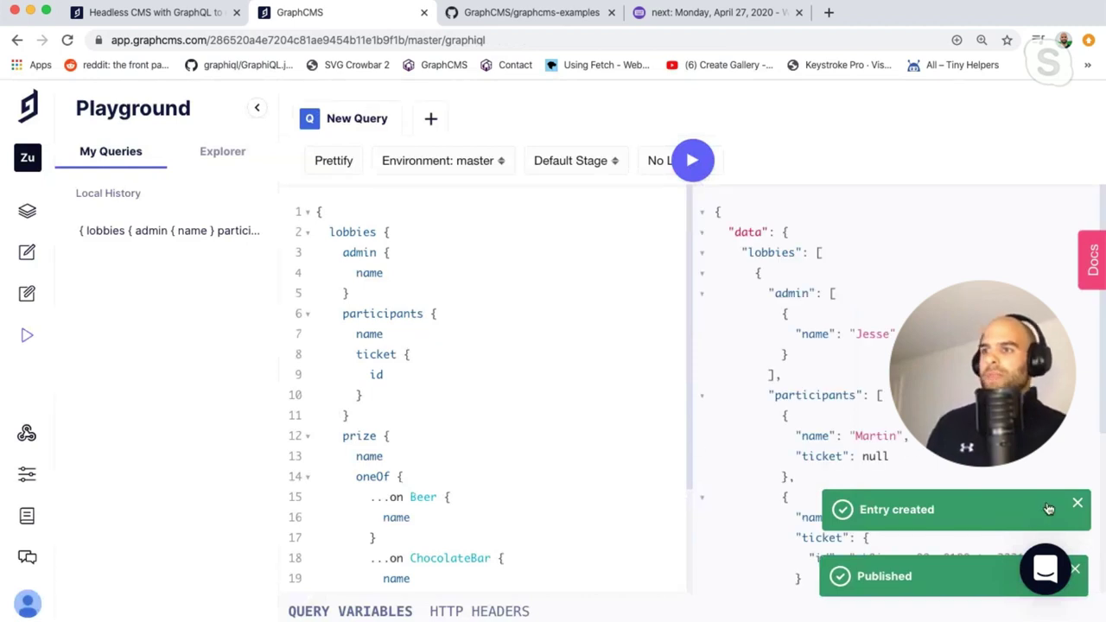
{"action": "scroll", "coordinate": [898, 389], "scroll_direction": "down", "scroll_amount": 5}
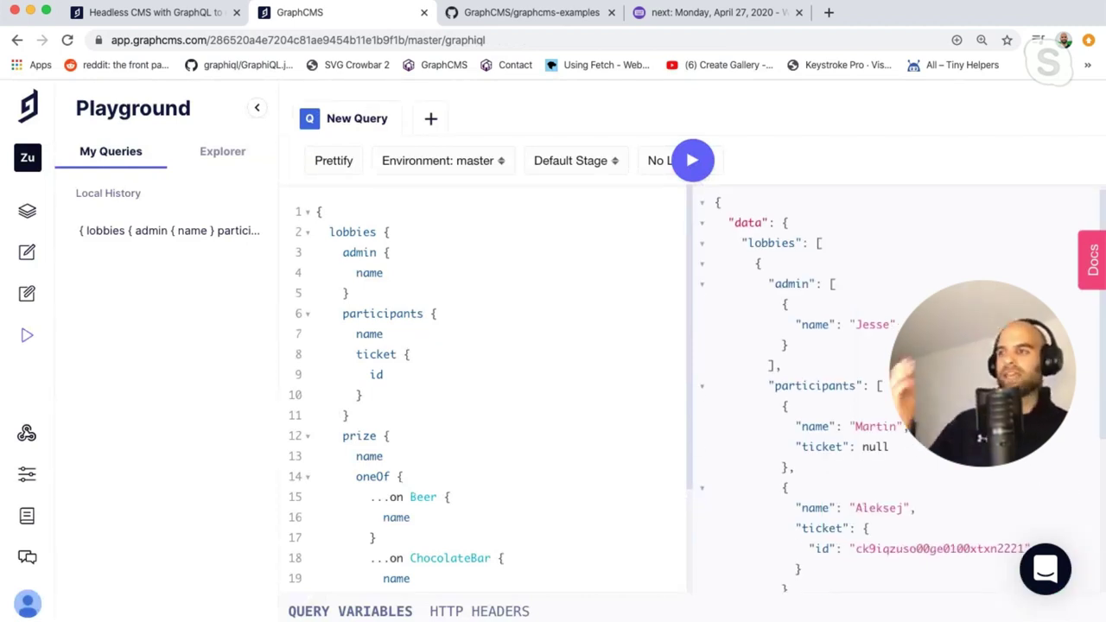
{"action": "scroll", "coordinate": [899, 389], "scroll_direction": "up", "scroll_amount": 5}
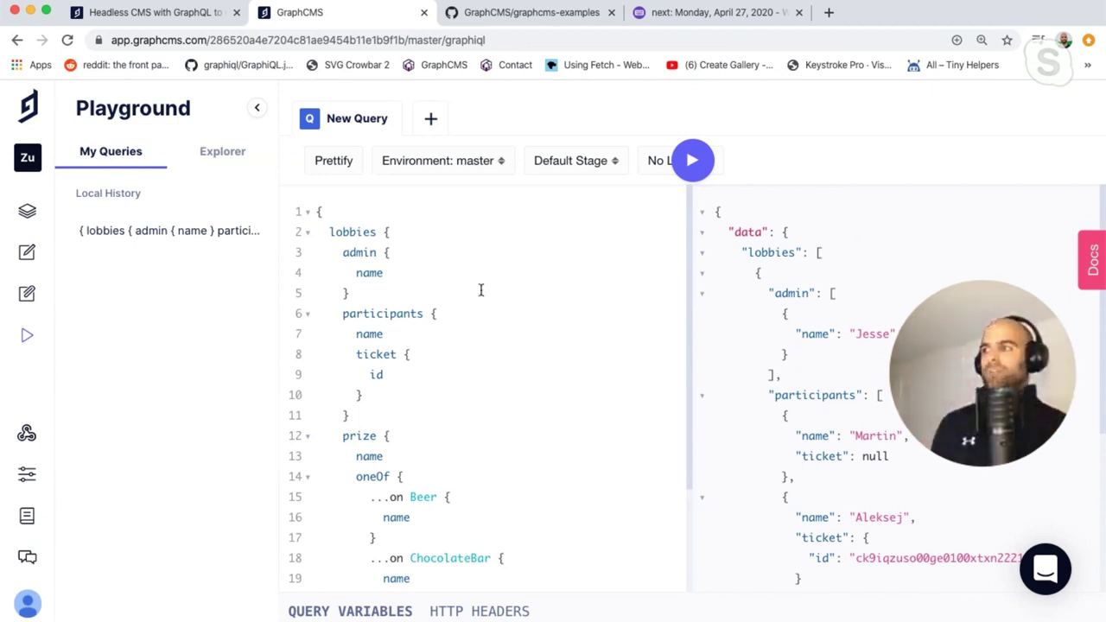
{"action": "scroll", "coordinate": [481, 290], "scroll_direction": "down", "scroll_amount": 4}
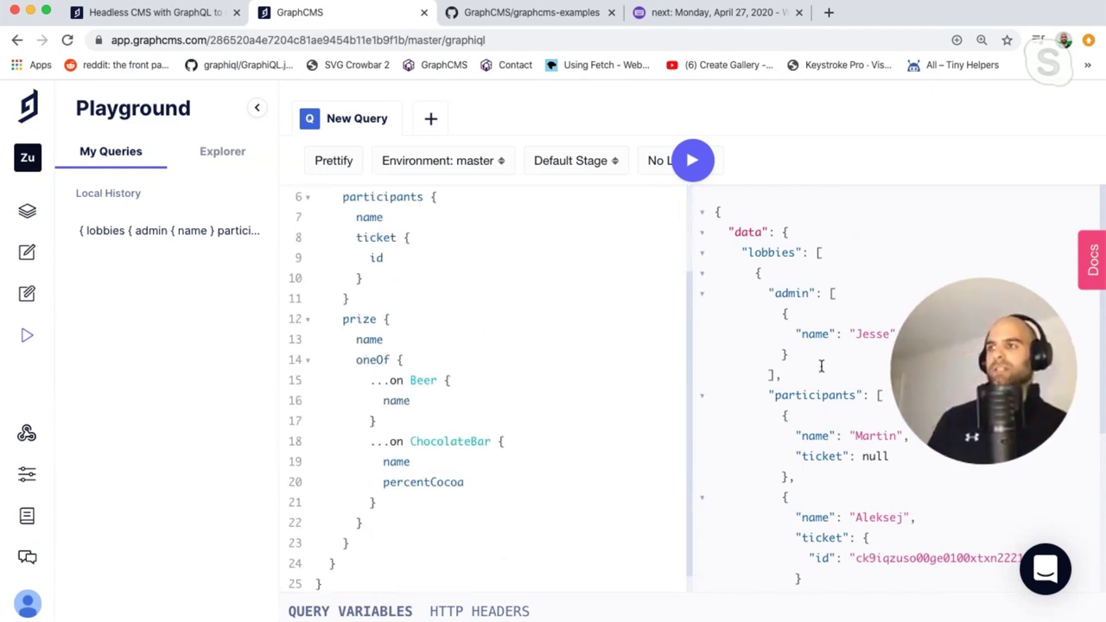
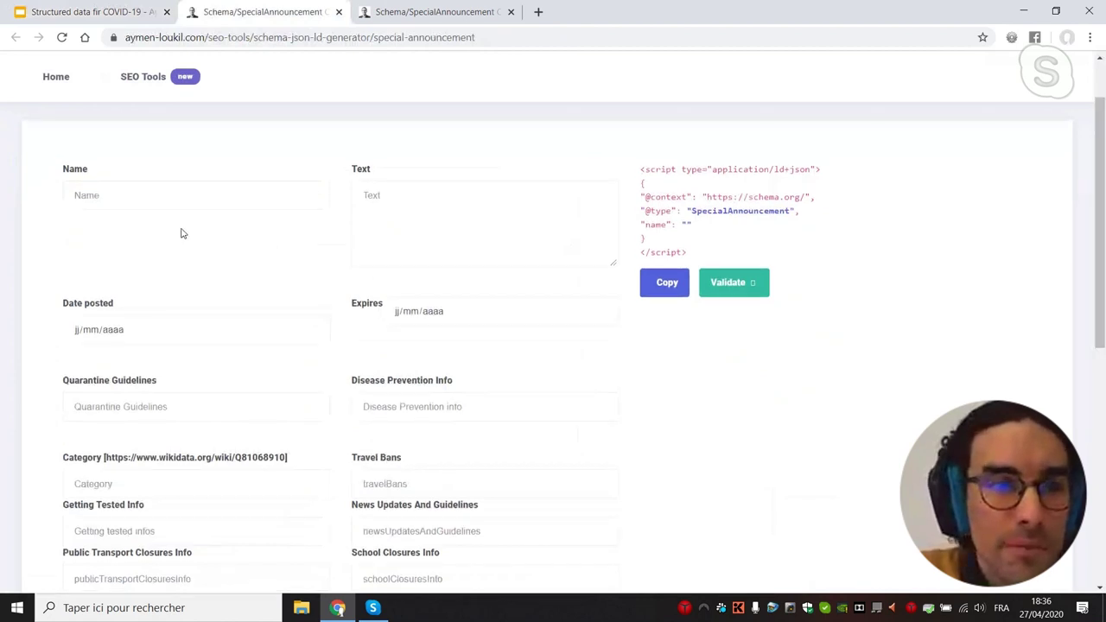
In the SpecialAnnouncement schema generator, set the announcement's name to "Shelter in place for NYC".
{"action": "left_click", "coordinate": [112, 191]}
{"action": "type", "text": "Shelter "}
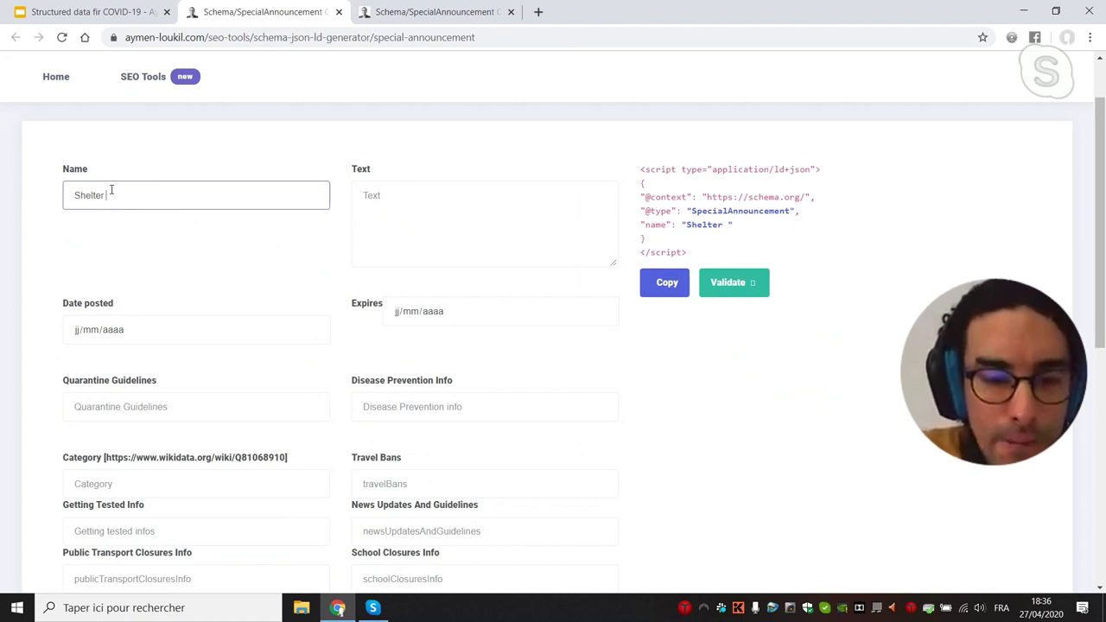
{"action": "type", "text": "in place "}
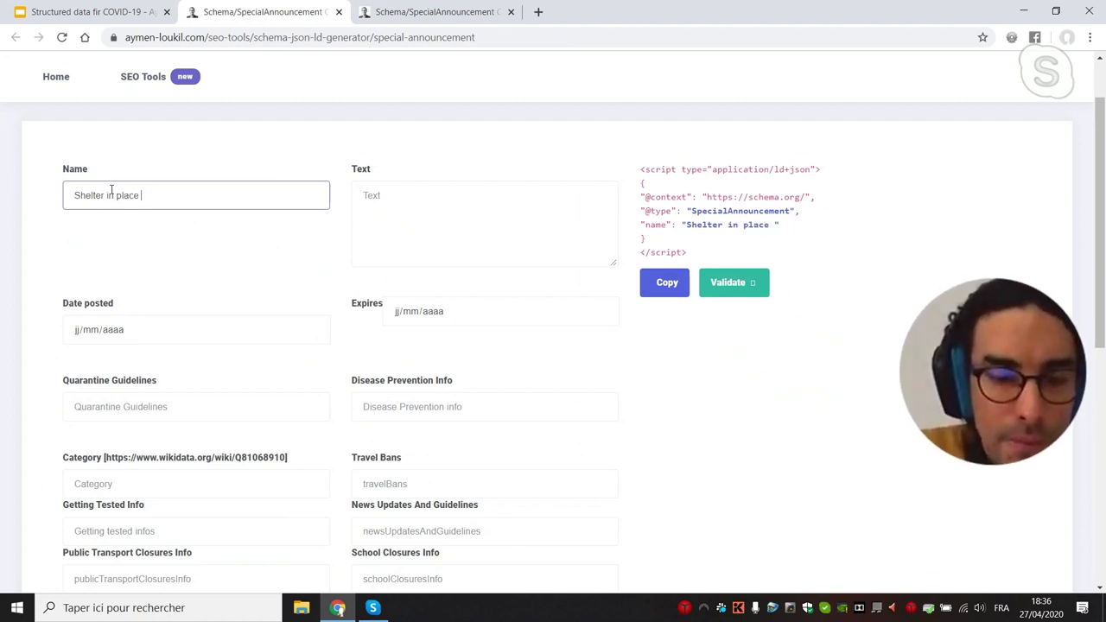
{"action": "type", "text": "for NYCB"}
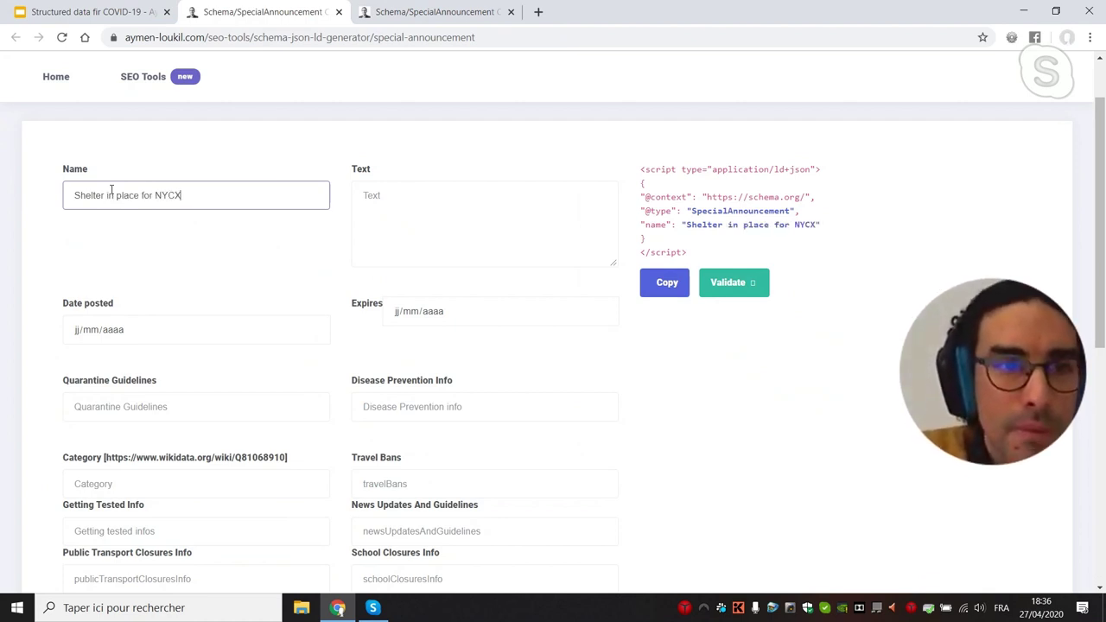
{"action": "key", "text": "BackSpace"}
Enter "Here go the text and description" as the announcement's text.
{"action": "key", "text": "Tab"}
{"action": "type", "text": "Here go "}
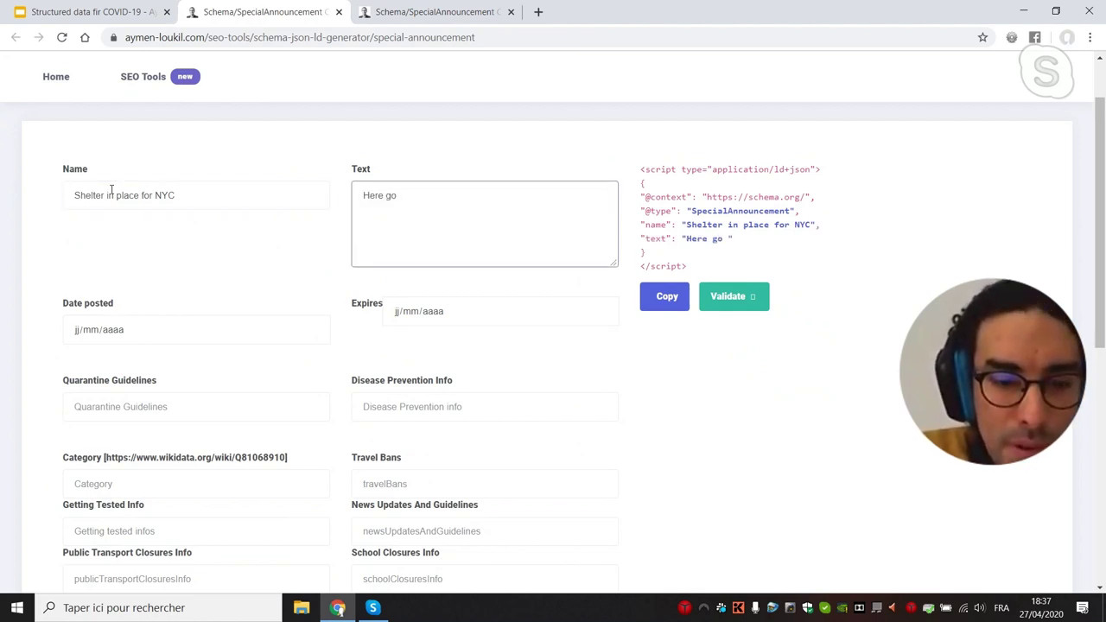
{"action": "type", "text": "the text "}
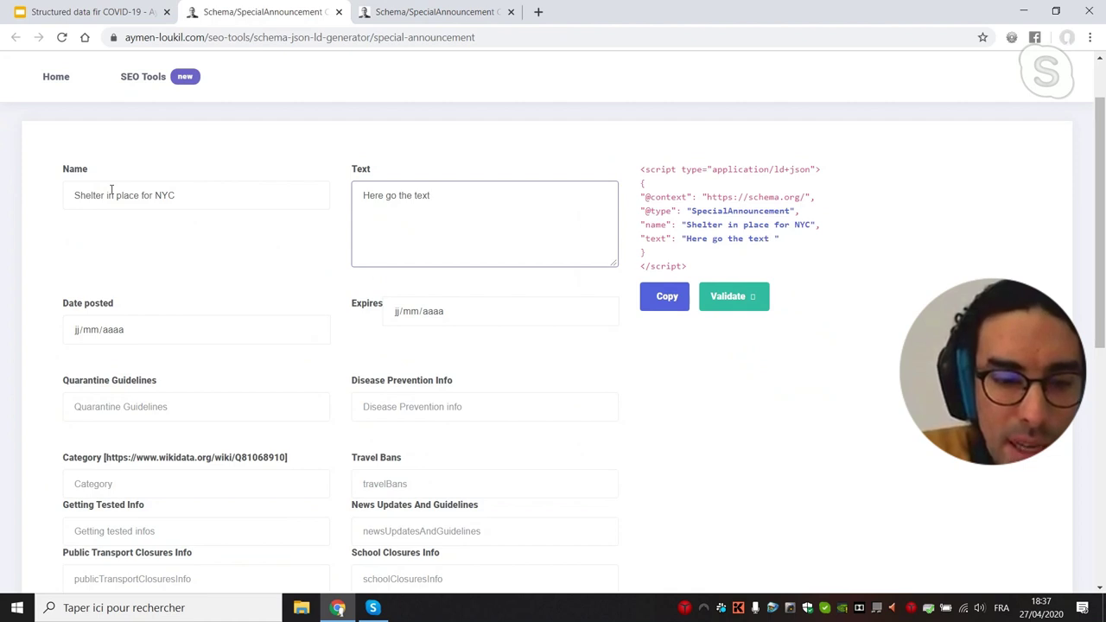
{"action": "type", "text": "and descripti"}
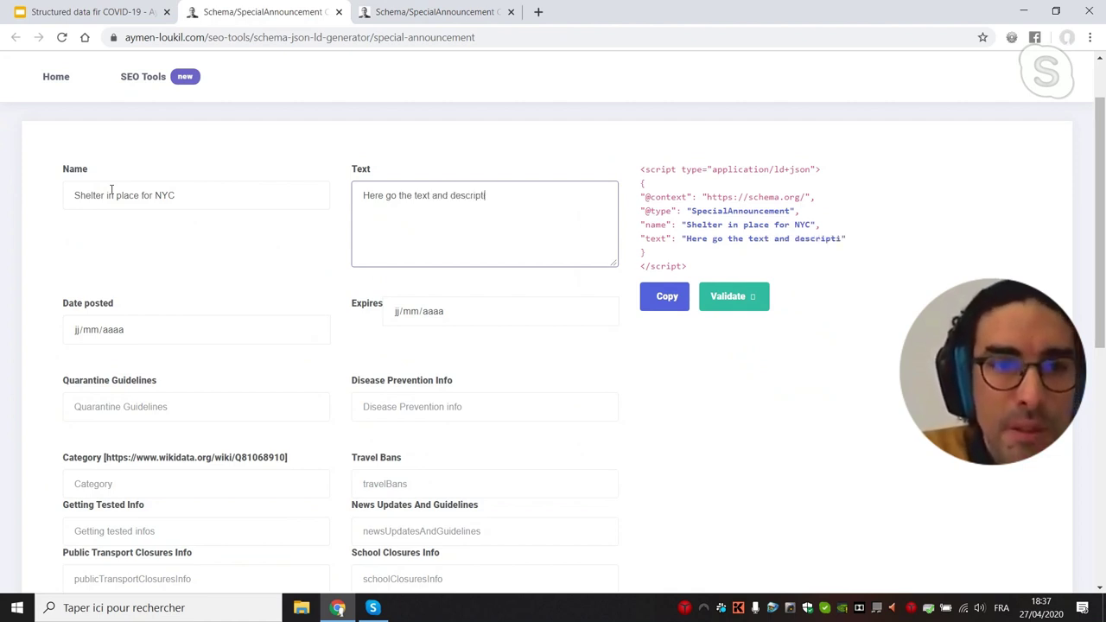
{"action": "type", "text": "on"}
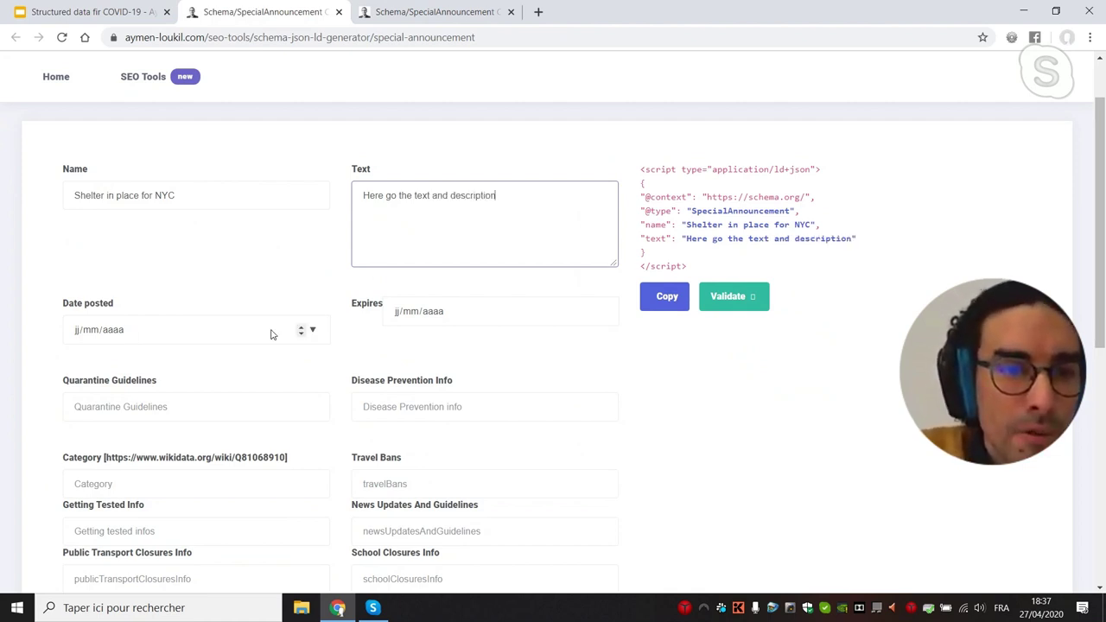
Set the announcement's posted date to 01/03/2020 and its expiry date to 30/04/2020.
{"action": "left_click", "coordinate": [314, 333]}
{"action": "left_click", "coordinate": [313, 330]}
{"action": "left_click", "coordinate": [195, 361]}
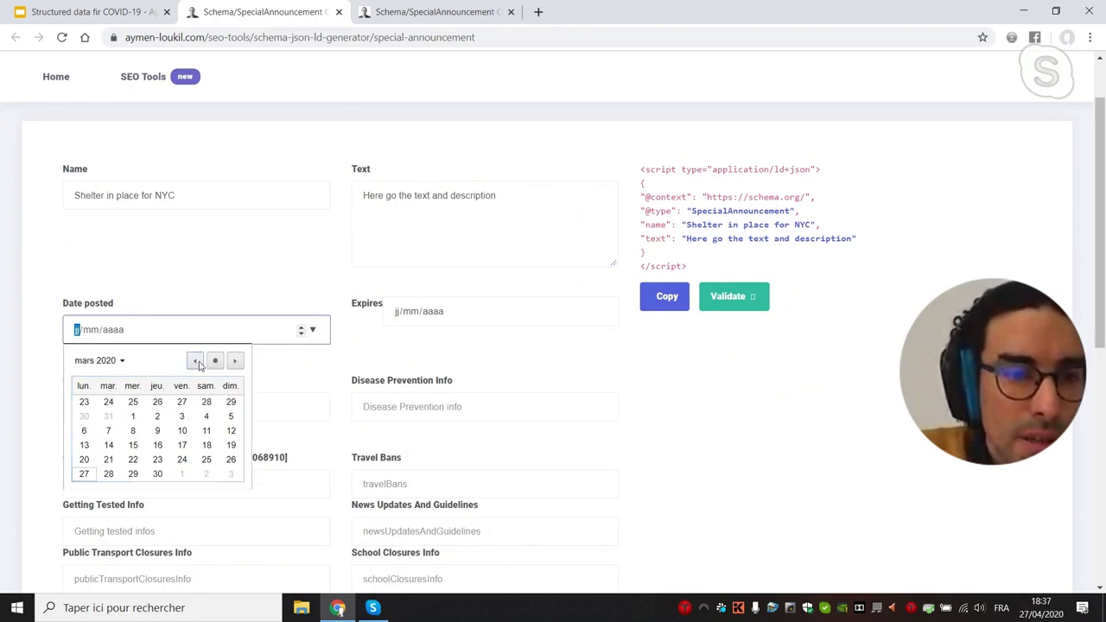
{"action": "left_click", "coordinate": [231, 402]}
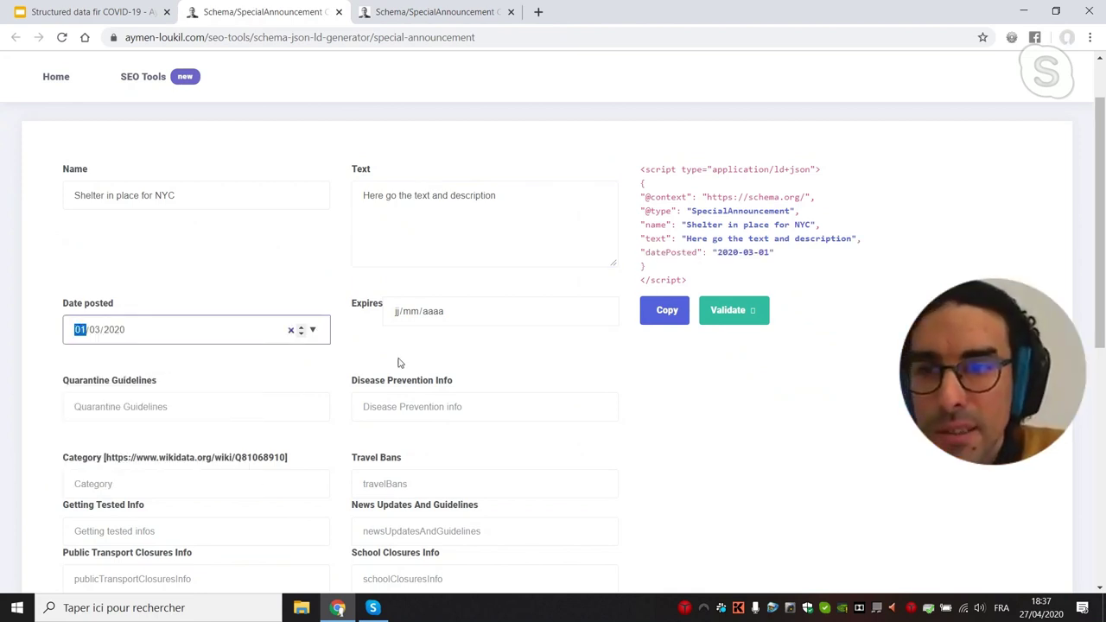
{"action": "left_click", "coordinate": [402, 312]}
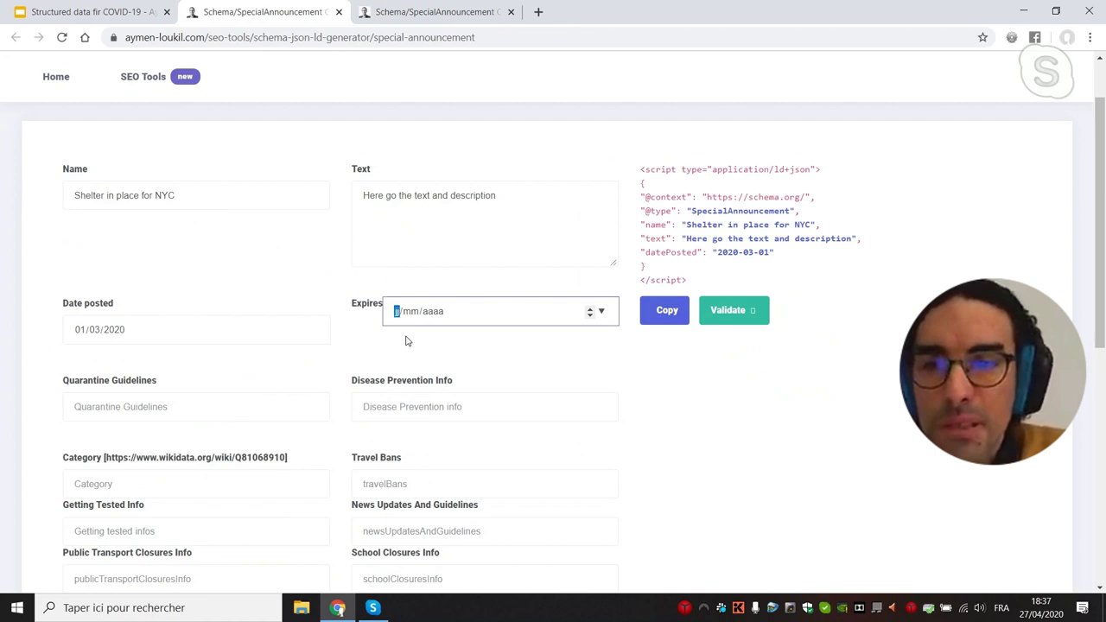
{"action": "left_click", "coordinate": [601, 311]}
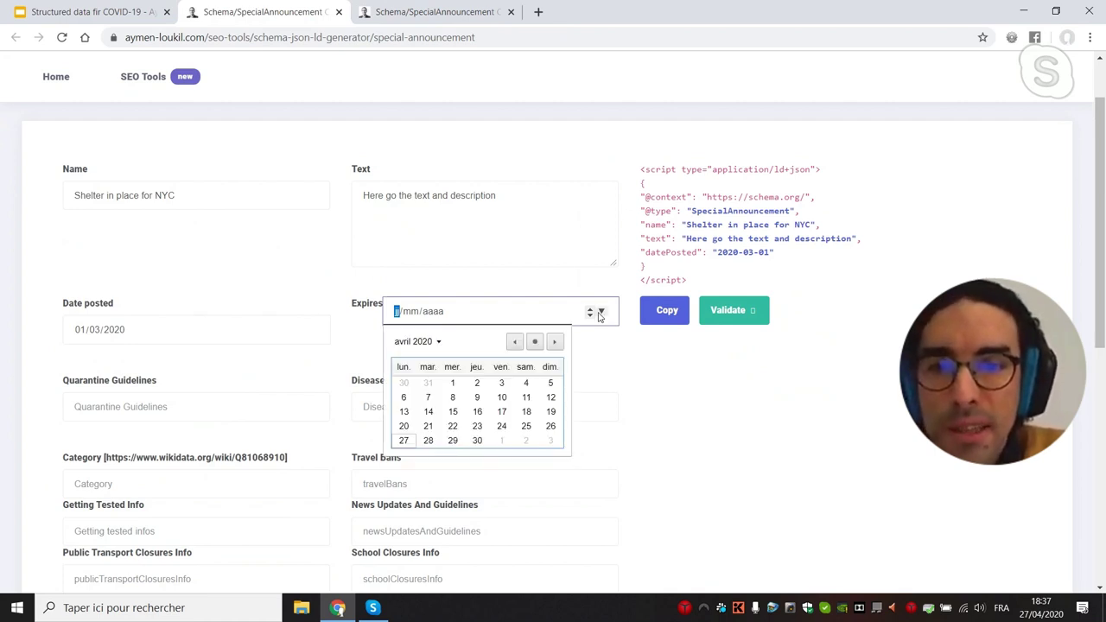
{"action": "left_click", "coordinate": [501, 441]}
{"action": "scroll", "coordinate": [420, 388], "scroll_direction": "down", "scroll_amount": 1}
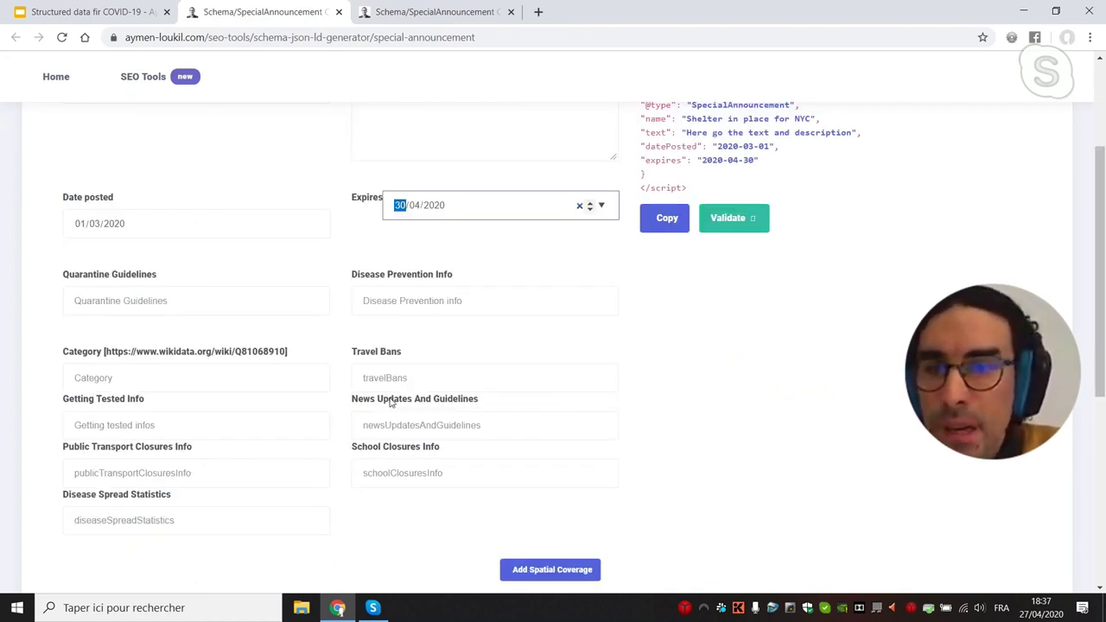
{"action": "left_click", "coordinate": [136, 307]}
{"action": "type", "text": "ht"}
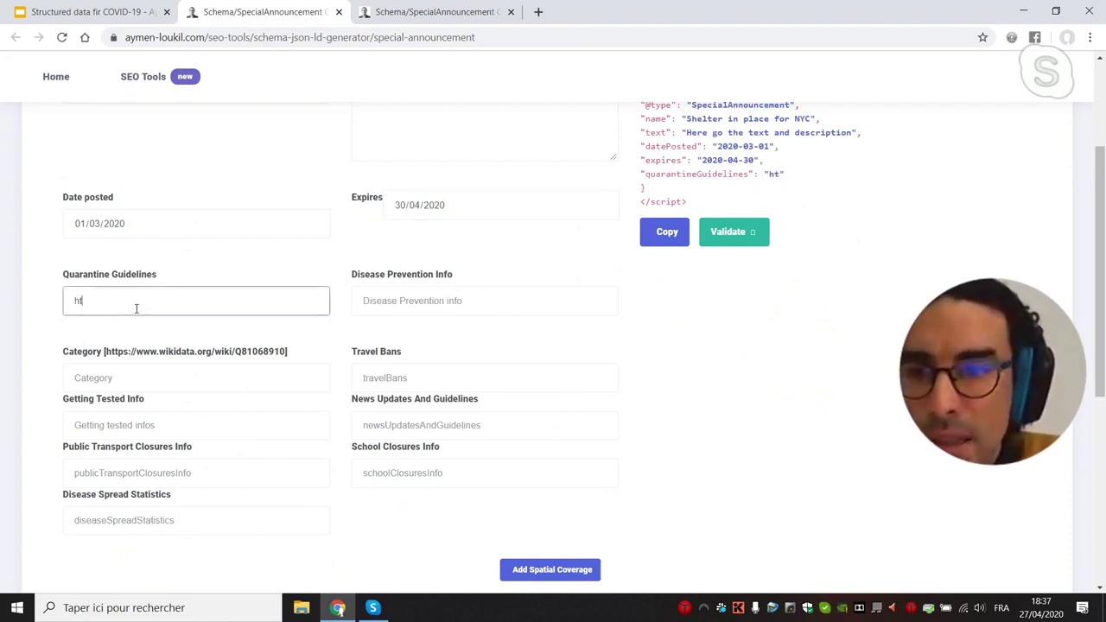
{"action": "type", "text": "tps://www."}
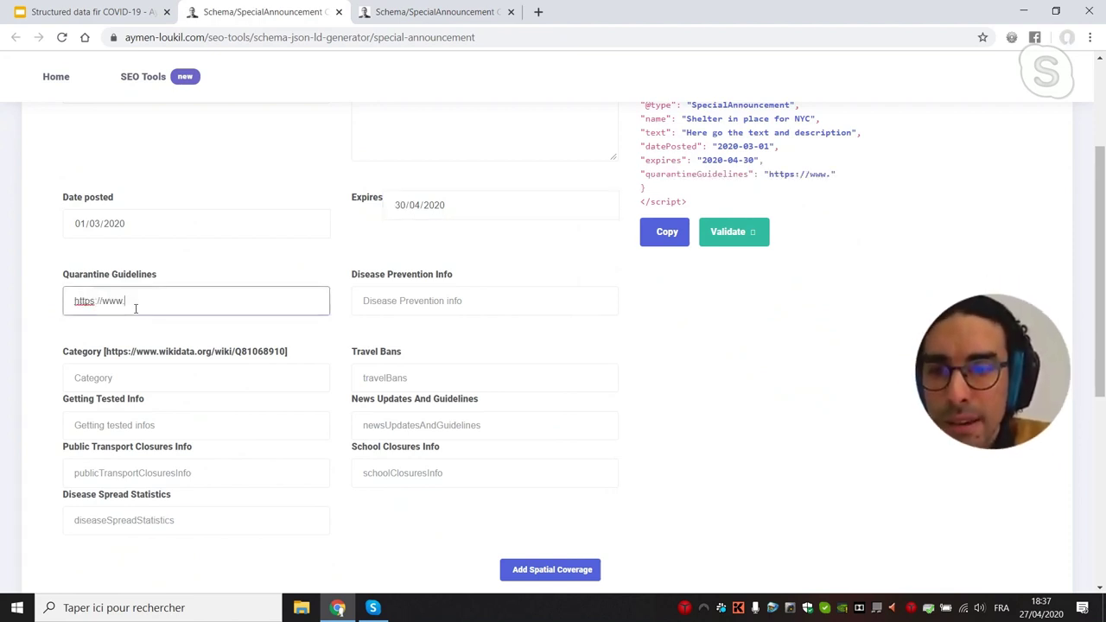
{"action": "type", "text": "nyc"}
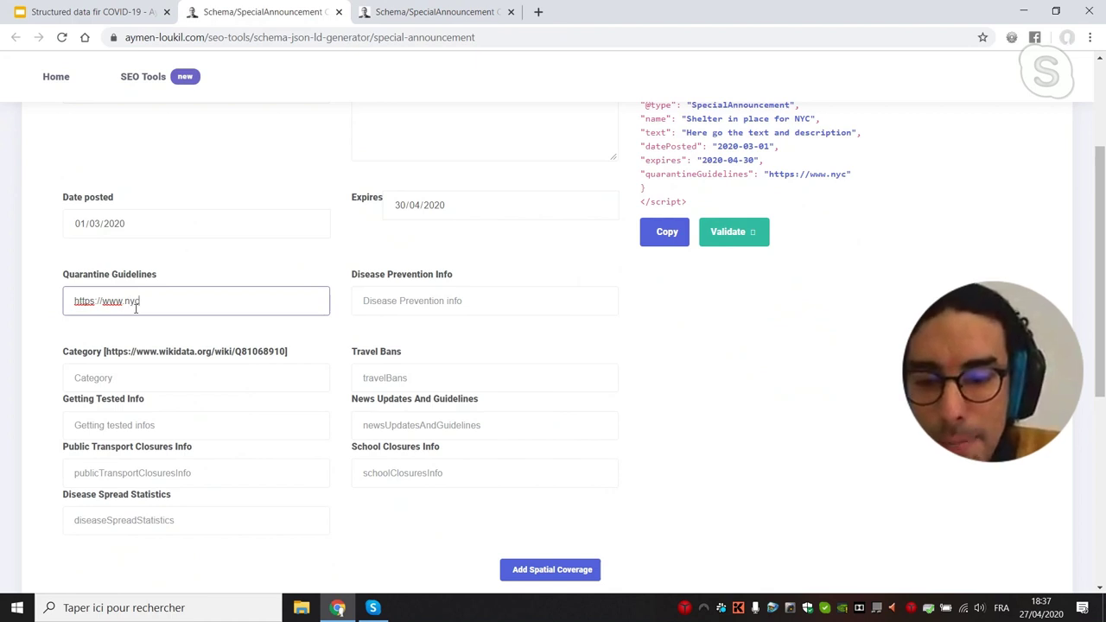
{"action": "type", "text": ".gov/"}
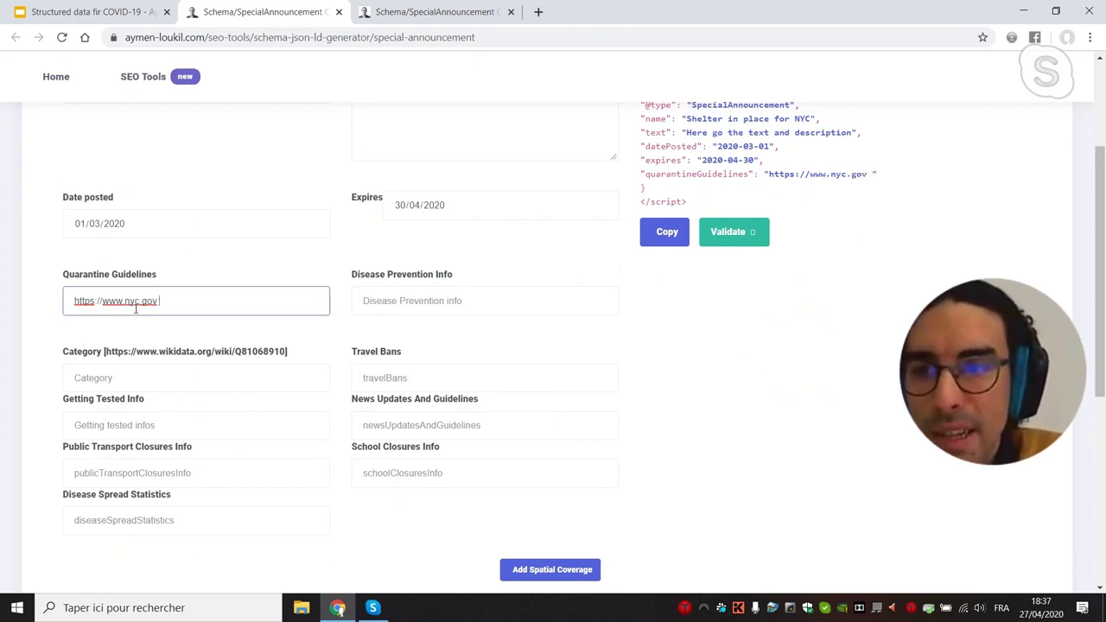
{"action": "type", "text": "quaranti"}
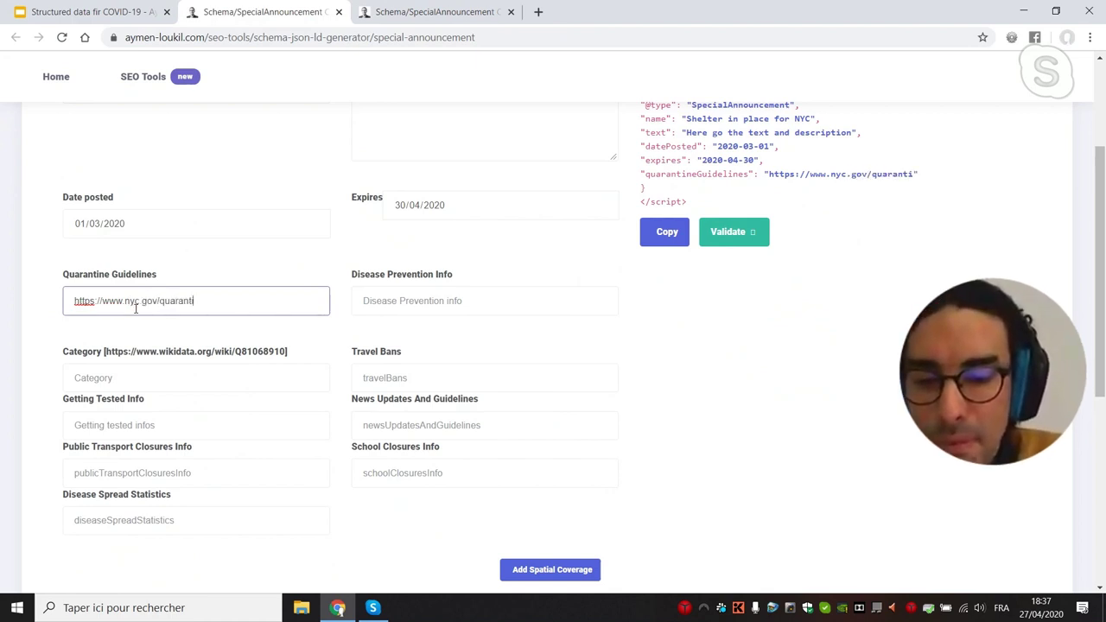
{"action": "type", "text": "neguidelines"}
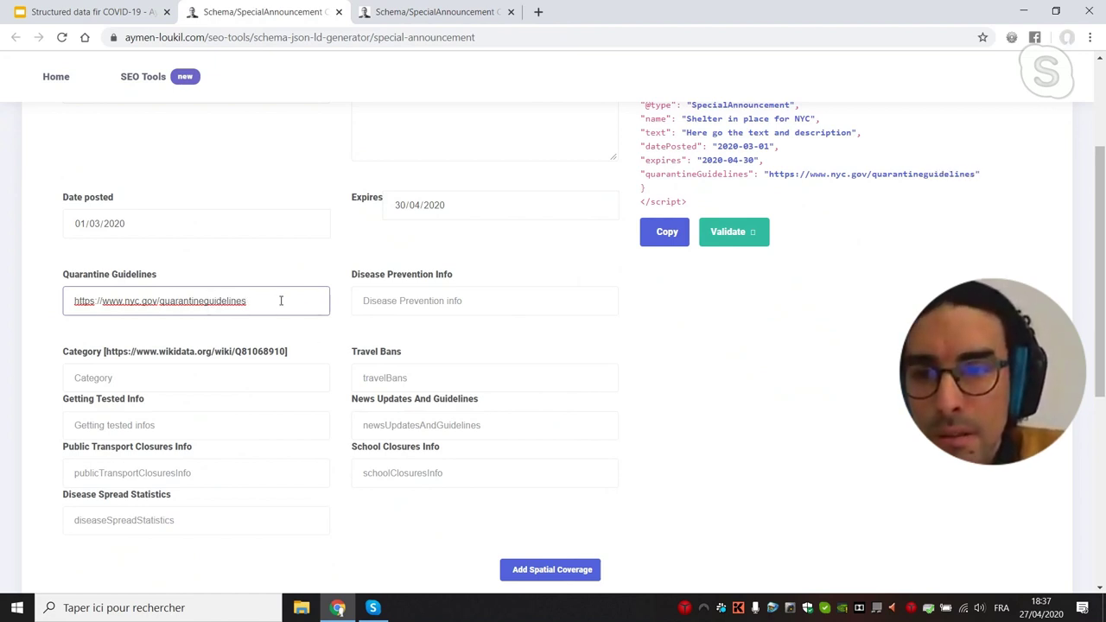
Copy the Quarantine Guidelines URL into the Disease Prevention Info field.
{"action": "left_click_drag", "start_coordinate": [281, 301], "coordinate": [50, 309]}
{"action": "key", "text": "ctrl+c"}
{"action": "left_click", "coordinate": [432, 299]}
{"action": "key", "text": "ctrl+v"}
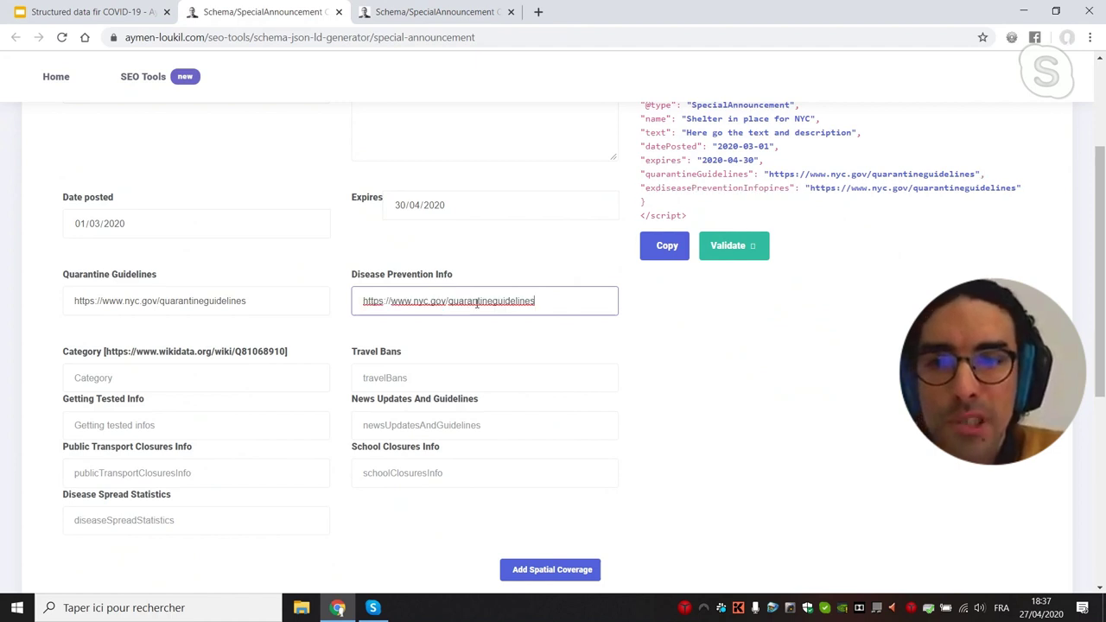
{"action": "double_click", "coordinate": [476, 300]}
{"action": "type", "text": "di"}
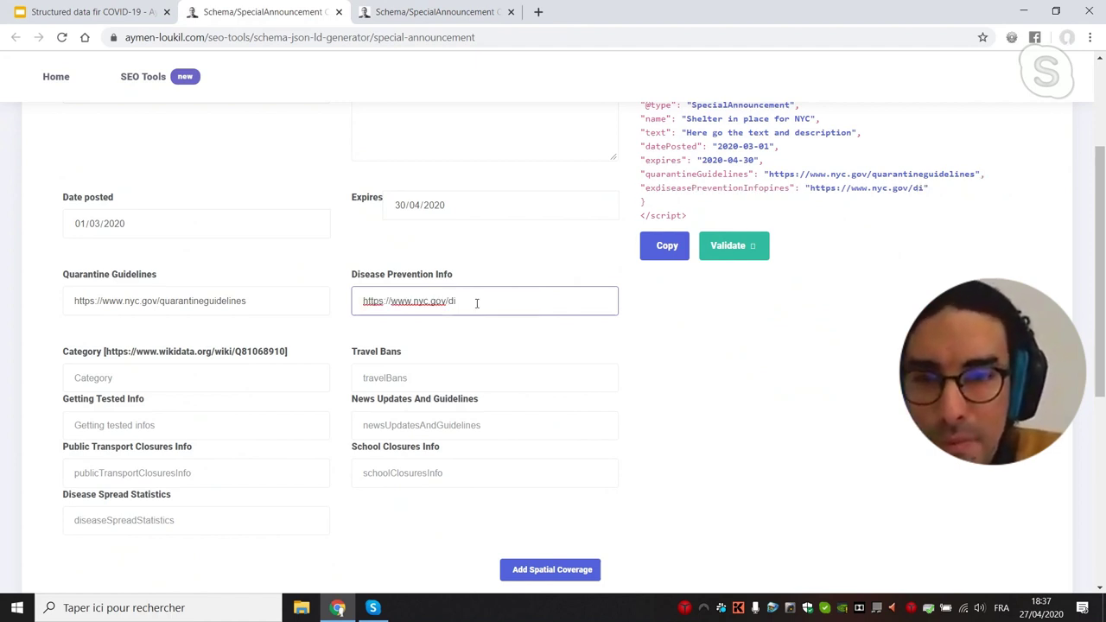
{"action": "type", "text": "se"}
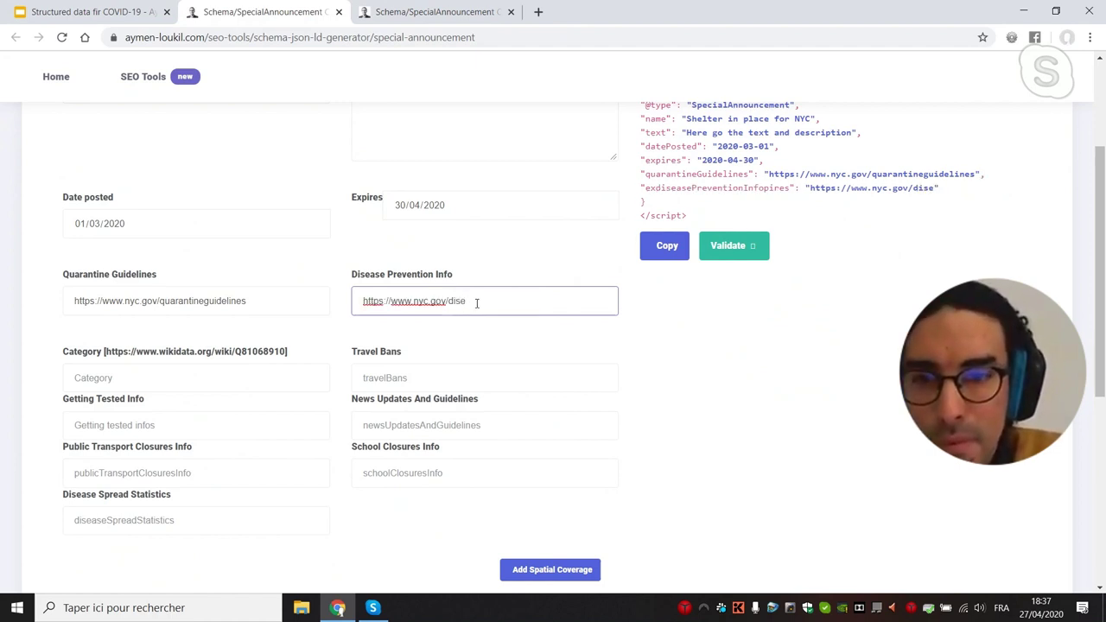
{"action": "type", "text": "asepr"}
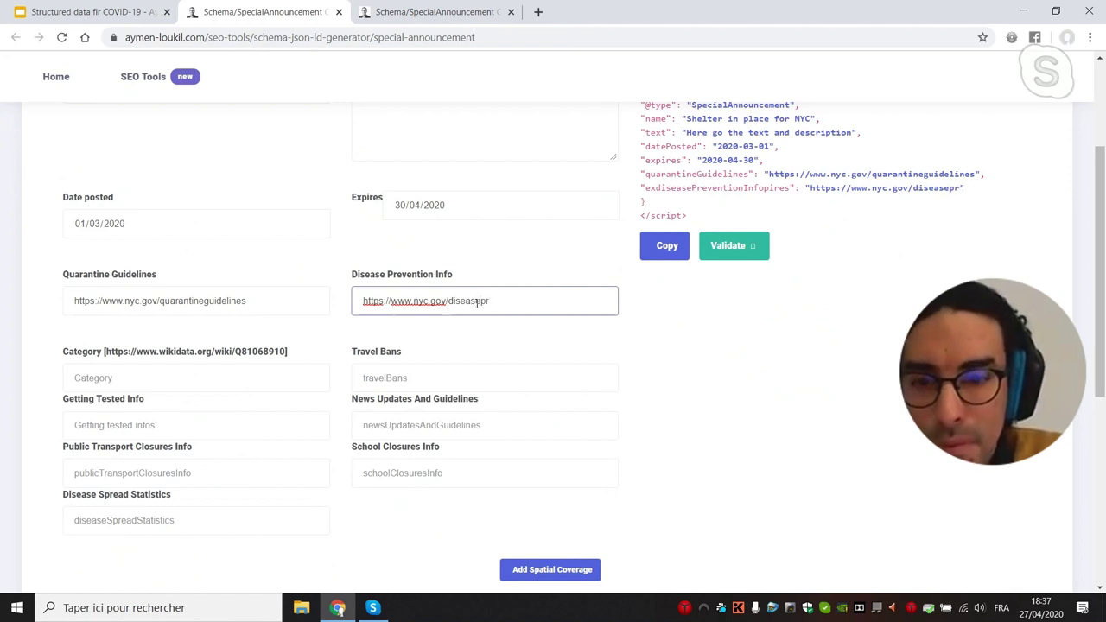
{"action": "type", "text": "eventionif"}
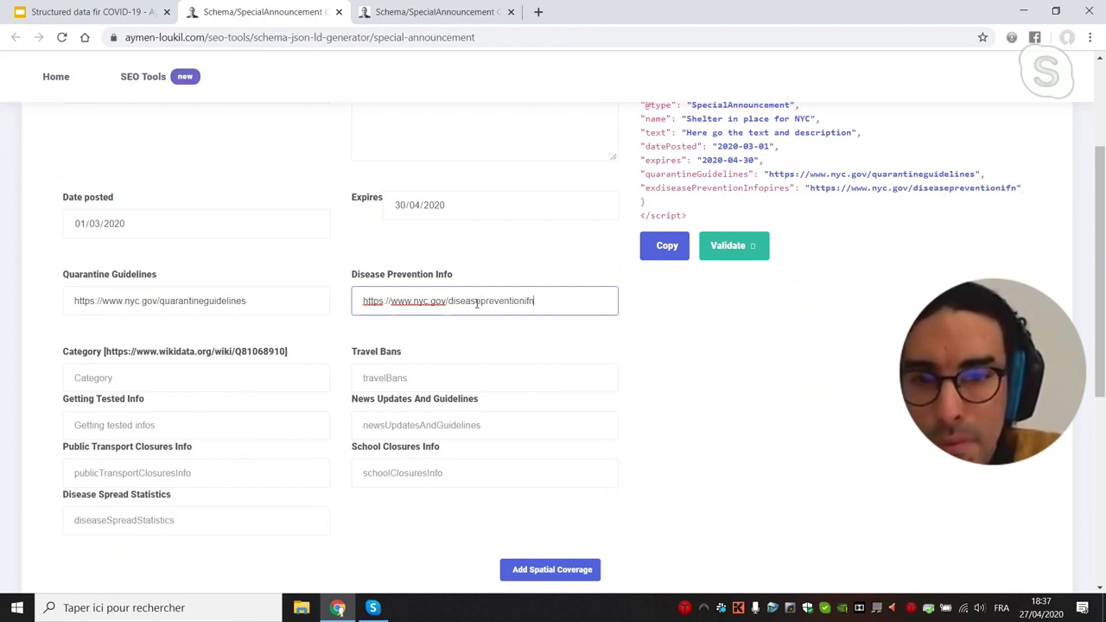
{"action": "key", "text": "BackSpace"}
{"action": "type", "text": "nfos"}
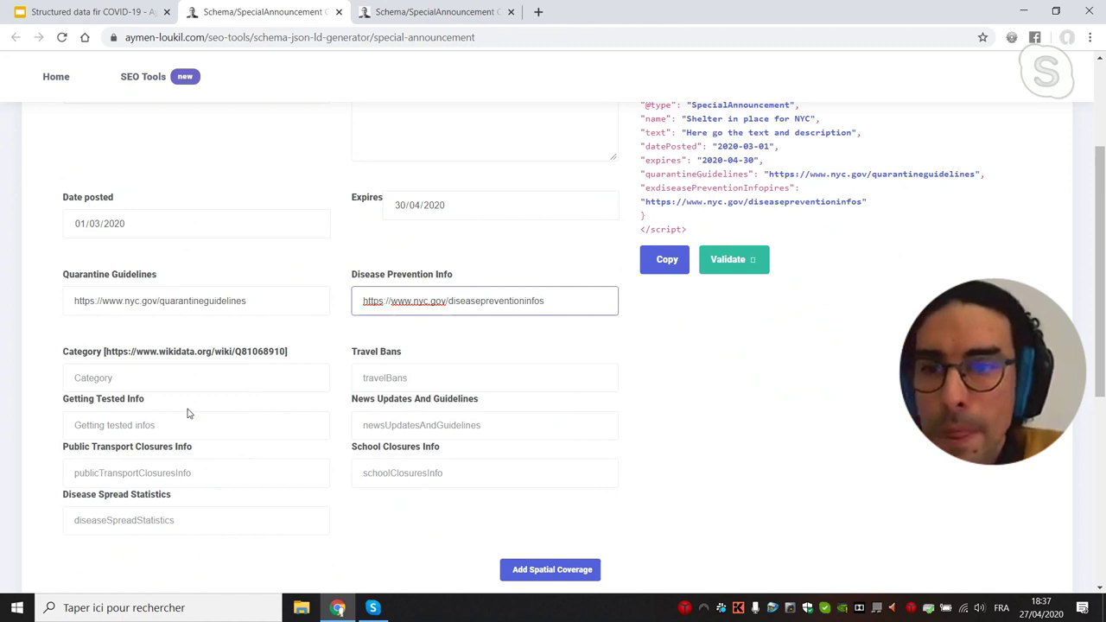
{"action": "left_click_drag", "start_coordinate": [286, 351], "coordinate": [104, 351]}
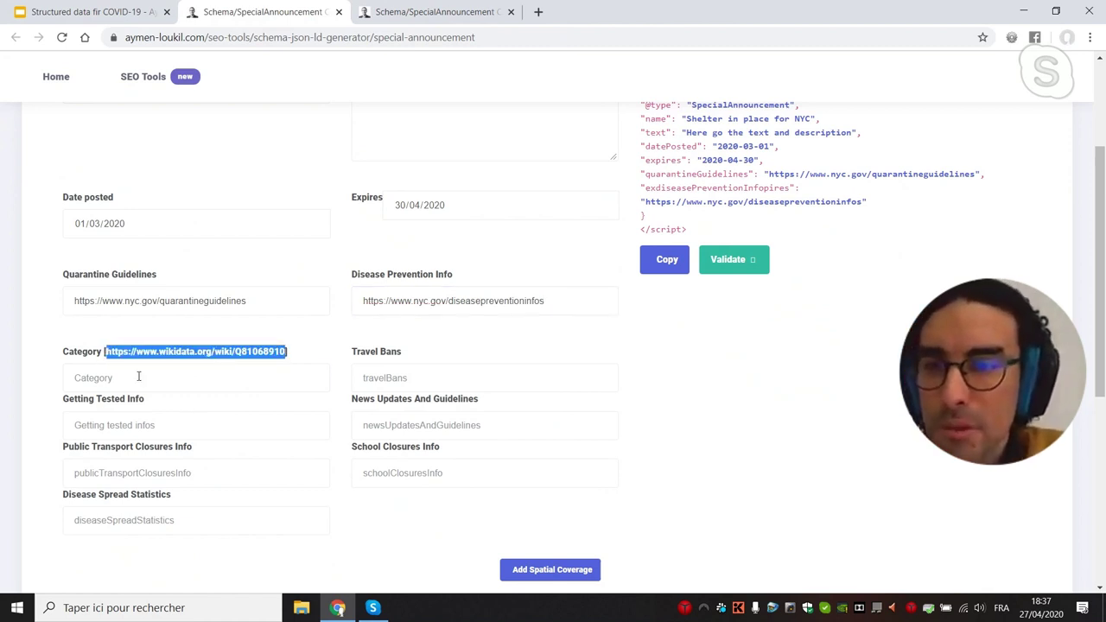
{"action": "left_click", "coordinate": [138, 378]}
{"action": "key", "text": "ctrl+v"}
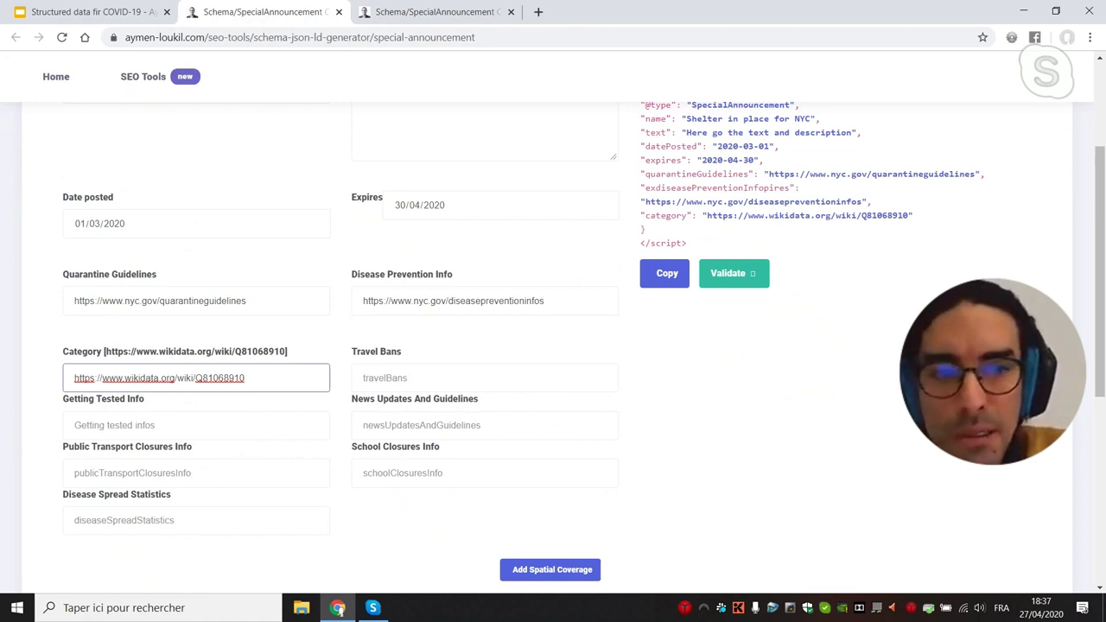
Add a spatial coverage with the place name New York, and add and delete a second empty place.
{"action": "scroll", "coordinate": [375, 373], "scroll_direction": "down", "scroll_amount": 3}
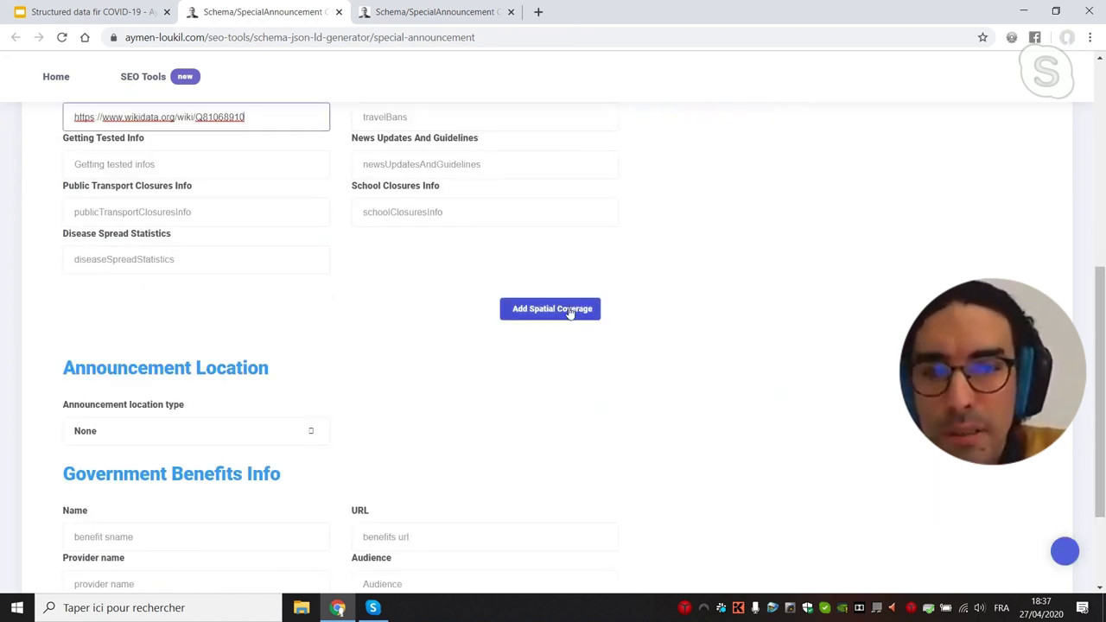
{"action": "left_click", "coordinate": [570, 311]}
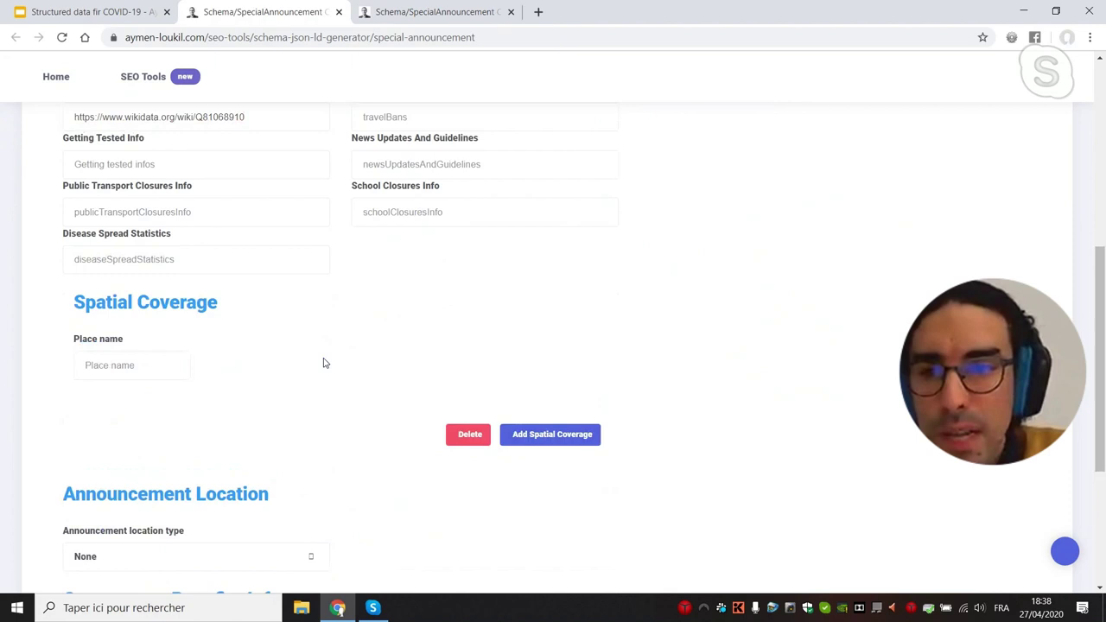
{"action": "left_click", "coordinate": [108, 370]}
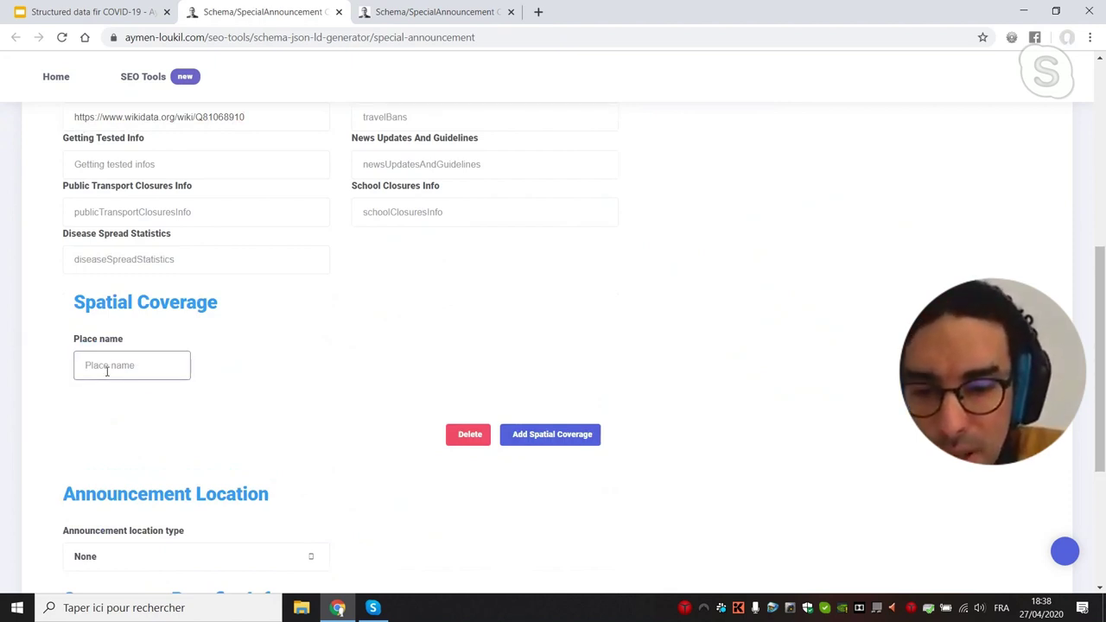
{"action": "type", "text": "New "}
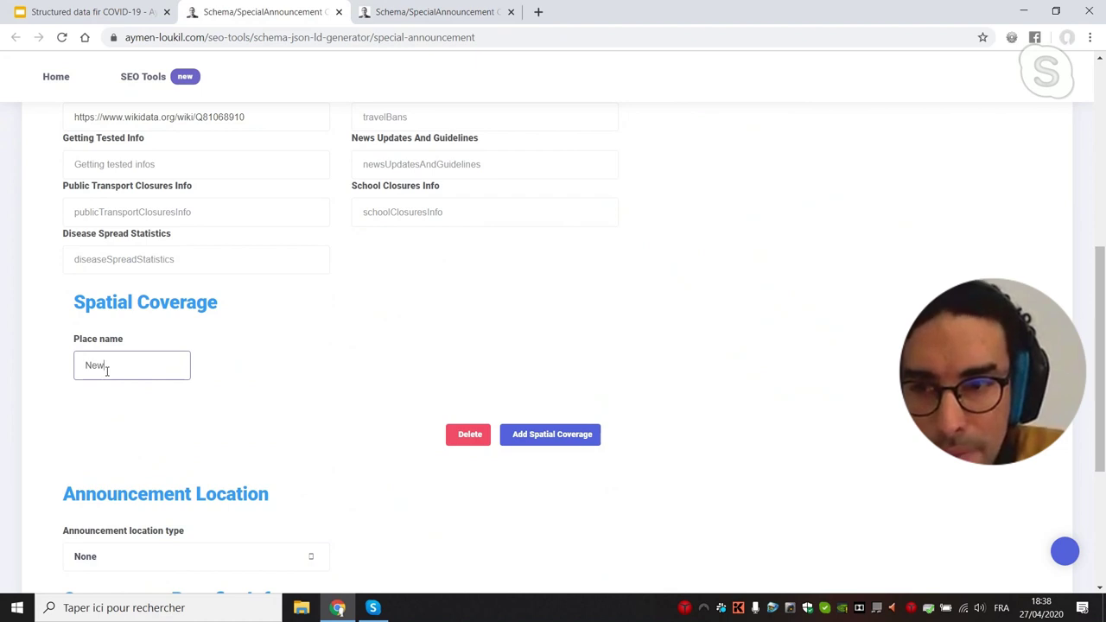
{"action": "type", "text": "York"}
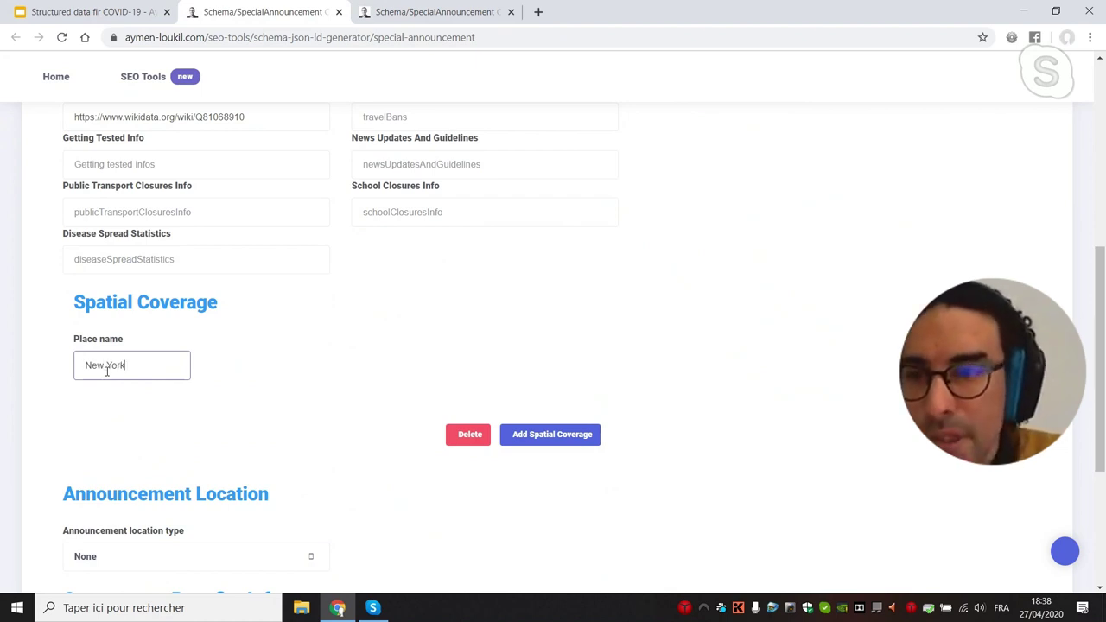
{"action": "left_click", "coordinate": [546, 438]}
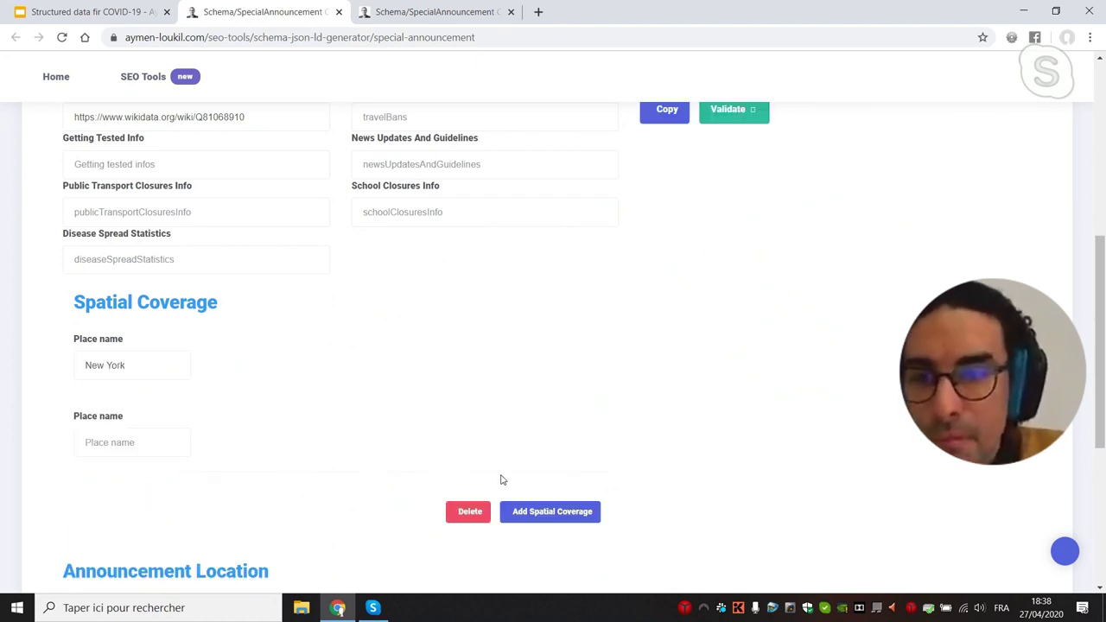
{"action": "left_click", "coordinate": [468, 511]}
Set the announcement location type to CivicStructure.
{"action": "left_click_drag", "start_coordinate": [1101, 408], "coordinate": [1103, 514]}
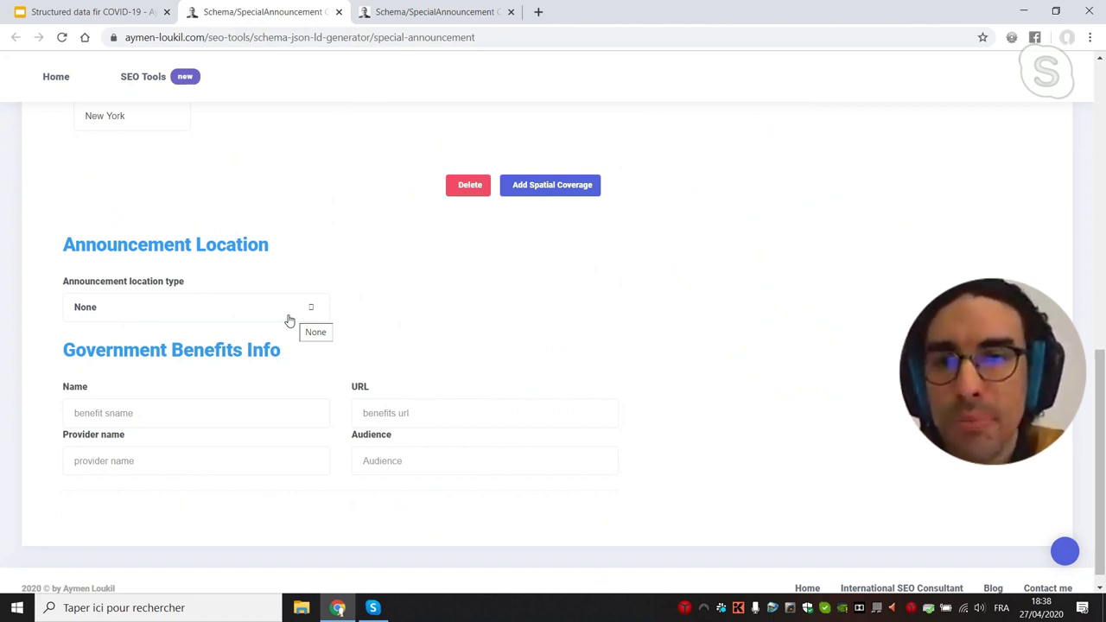
{"action": "left_click", "coordinate": [222, 317]}
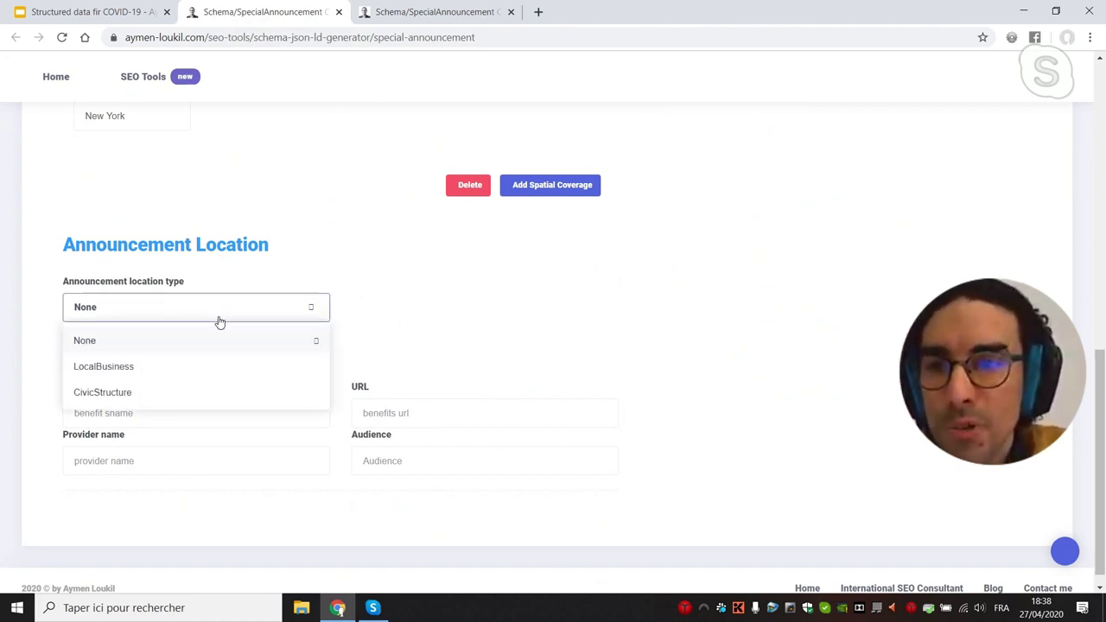
{"action": "left_click", "coordinate": [104, 387]}
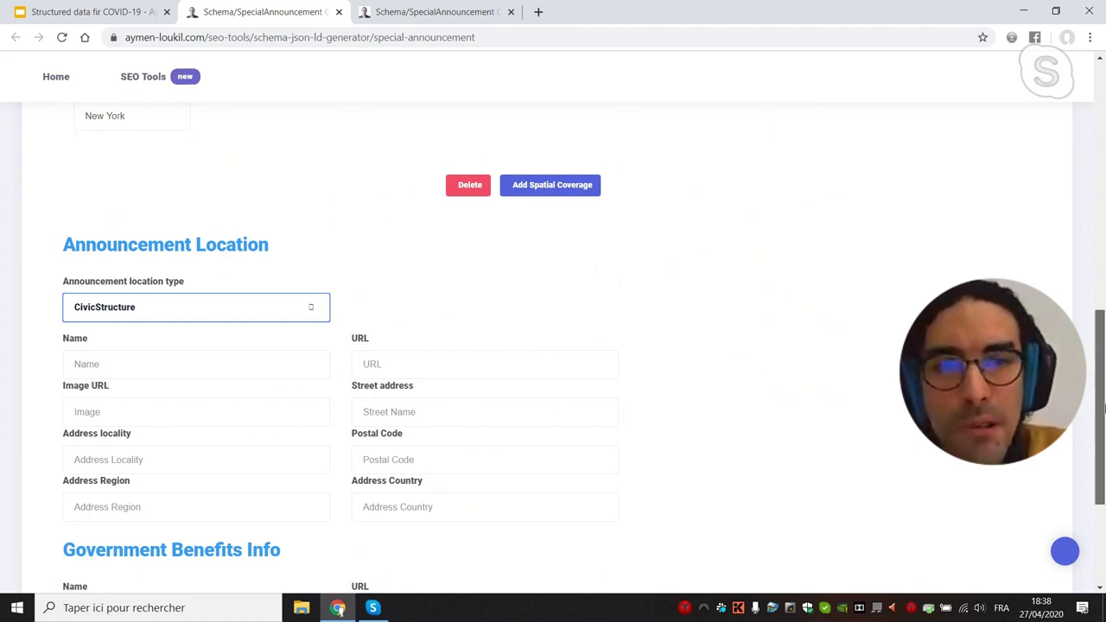
Validate the generated SpecialAnnouncement JSON-LD with the Rich Results Test.
{"action": "left_click_drag", "start_coordinate": [1102, 406], "coordinate": [1102, 270]}
{"action": "left_click", "coordinate": [744, 440]}
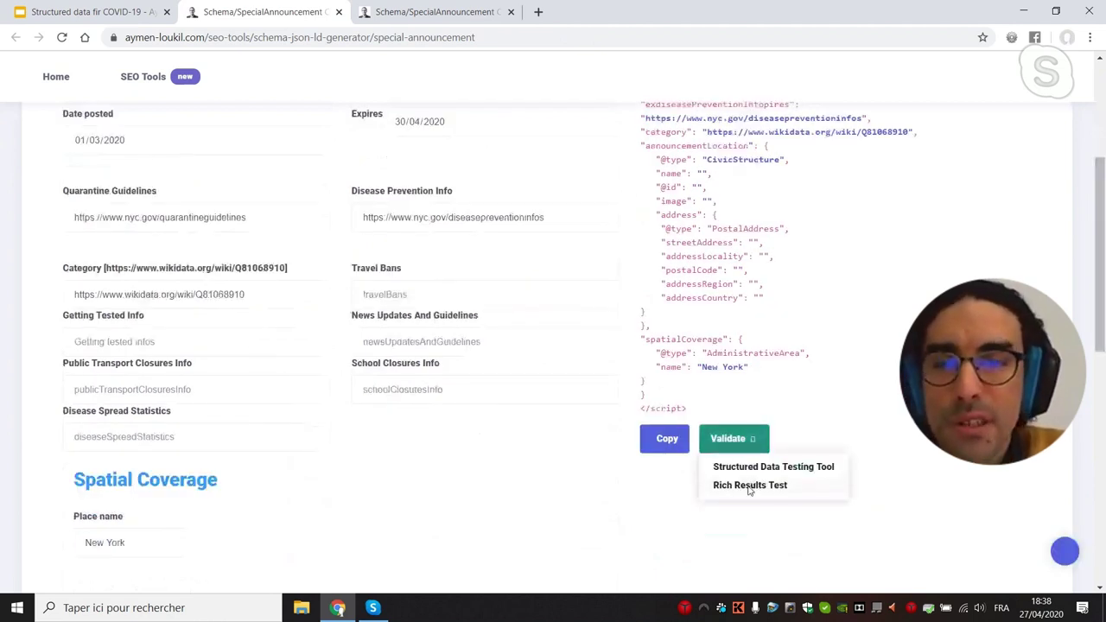
{"action": "left_click", "coordinate": [749, 486]}
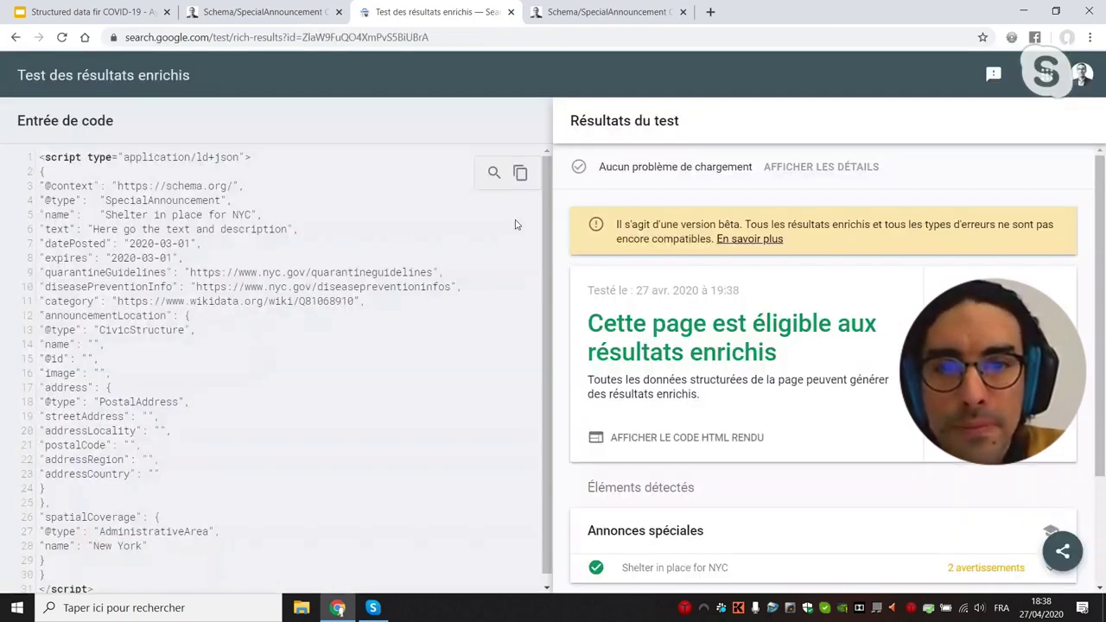
Examine the test results and the property details of the detected "Shelter in place for NYC" announcement, and leave the results.
{"action": "scroll", "coordinate": [1092, 279], "scroll_direction": "down", "scroll_amount": 2}
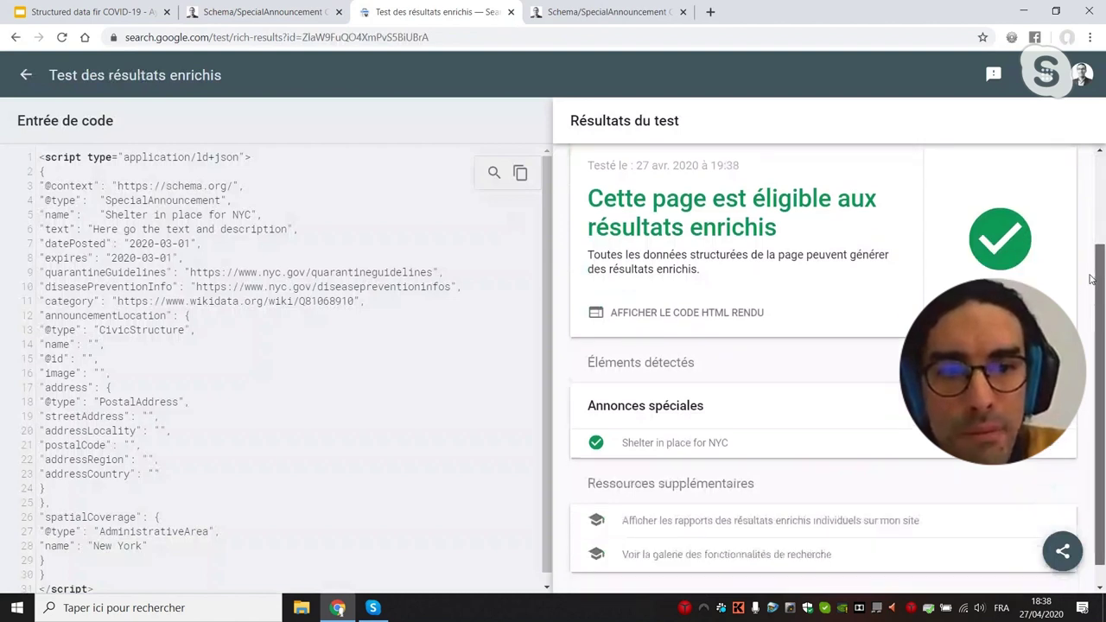
{"action": "scroll", "coordinate": [1091, 279], "scroll_direction": "up", "scroll_amount": 2}
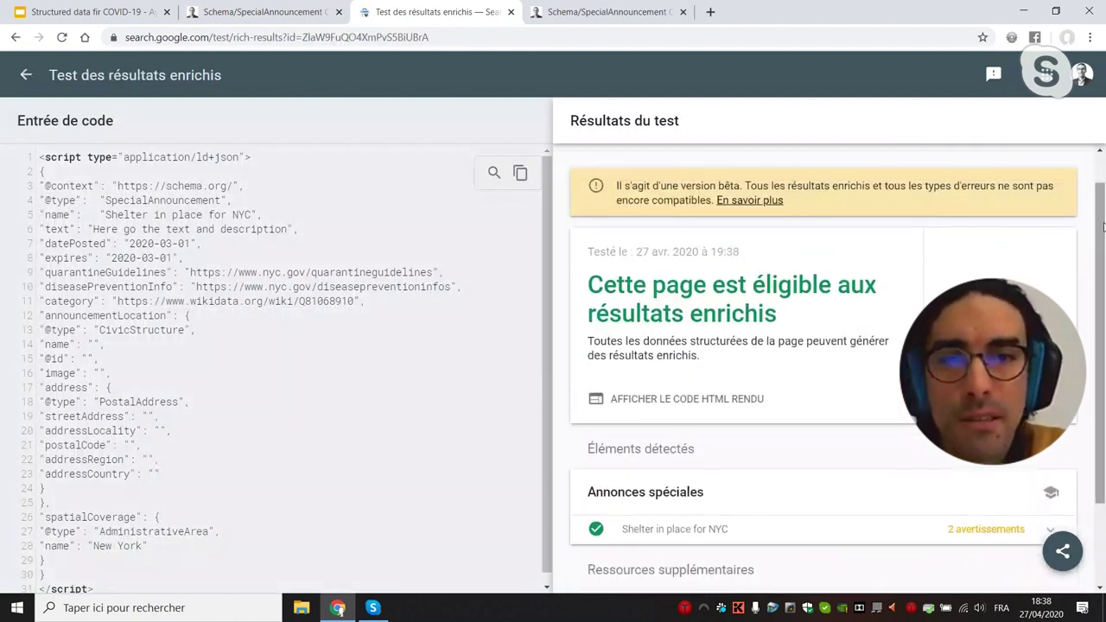
{"action": "scroll", "coordinate": [1097, 328], "scroll_direction": "down", "scroll_amount": 2}
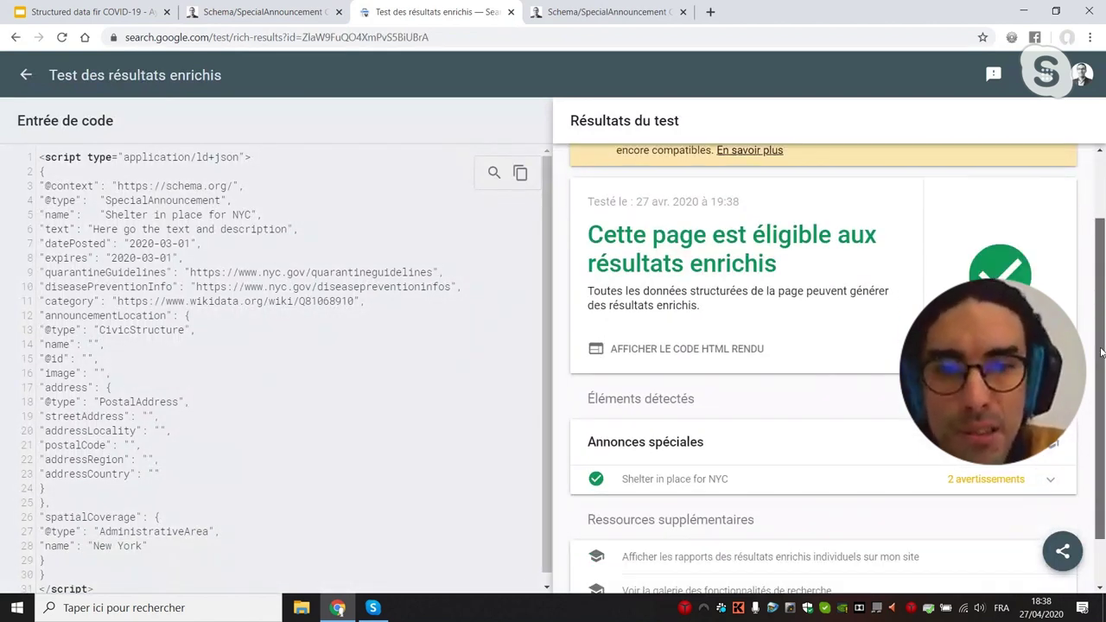
{"action": "left_click", "coordinate": [673, 419]}
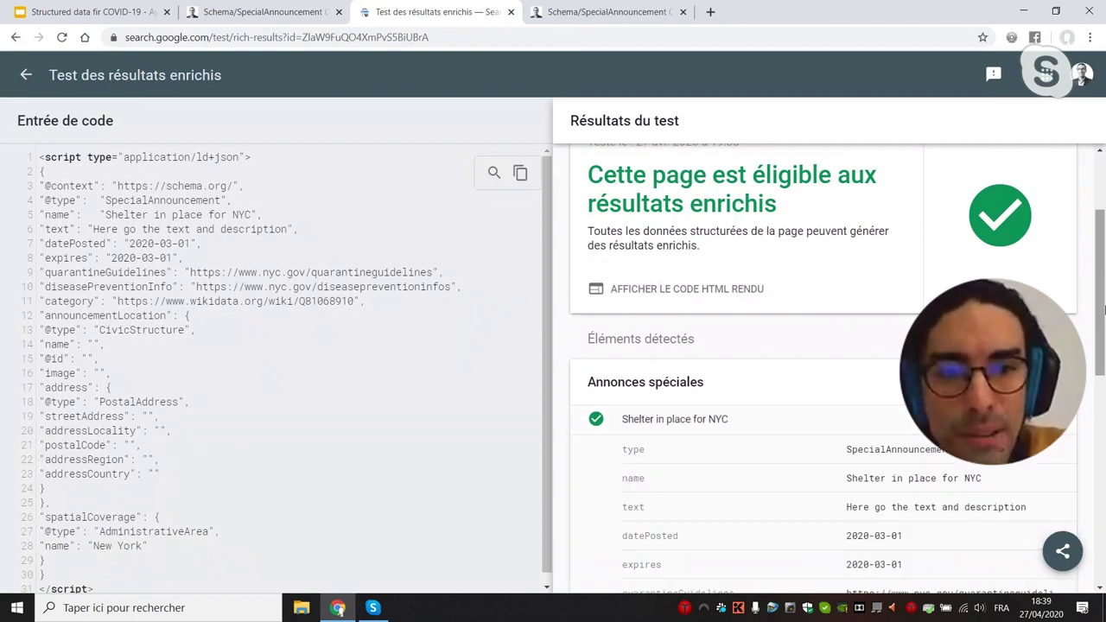
{"action": "scroll", "coordinate": [737, 369], "scroll_direction": "down", "scroll_amount": 5}
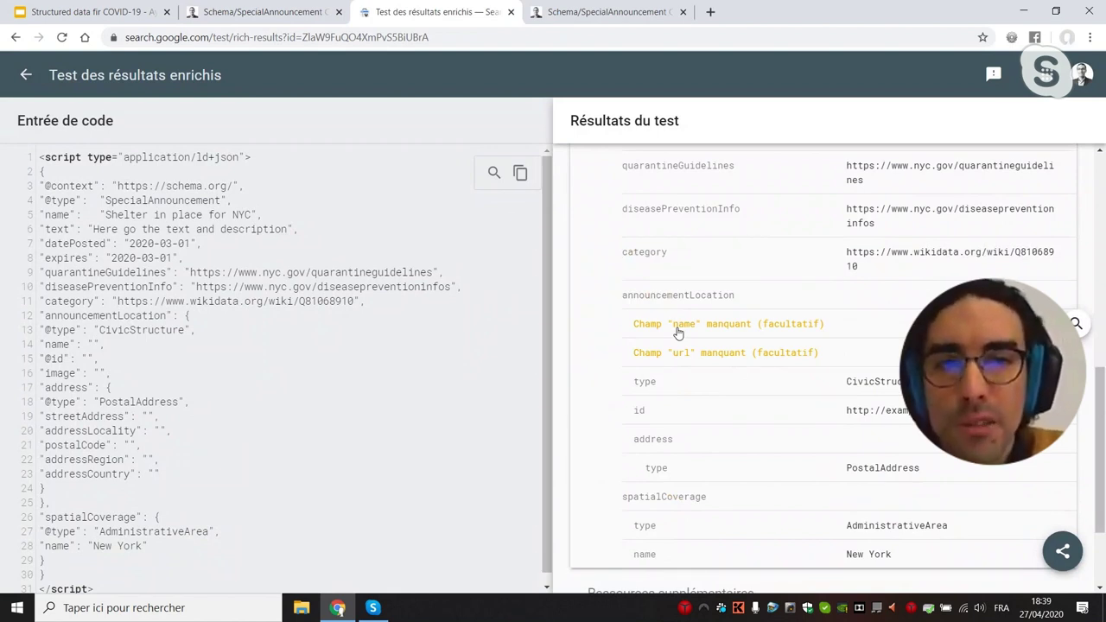
{"action": "scroll", "coordinate": [677, 333], "scroll_direction": "up", "scroll_amount": 7}
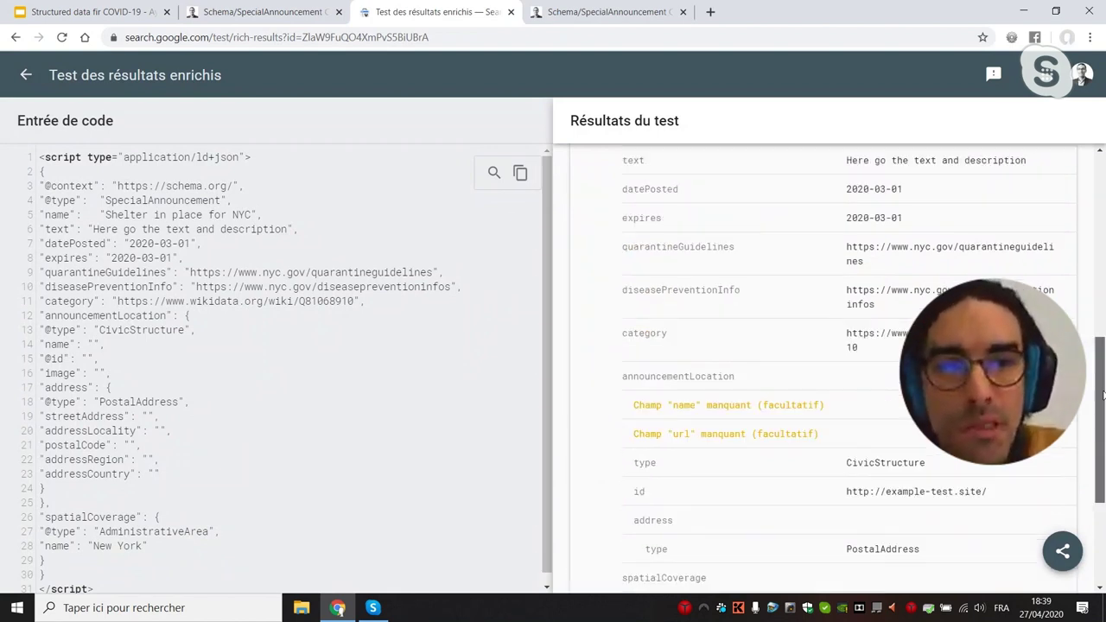
{"action": "left_click", "coordinate": [25, 78]}
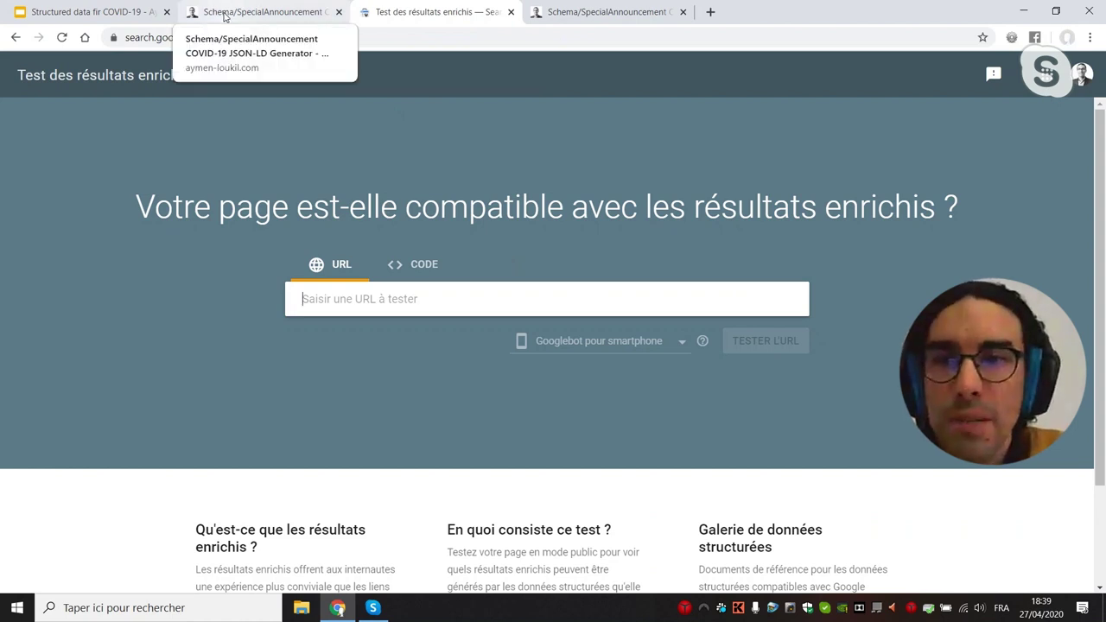
Switch to the structured data presentation in Google Slides and advance past the Rich Results Google Tool slide to the Documentations slide.
{"action": "left_click", "coordinate": [223, 16]}
{"action": "left_click", "coordinate": [110, 7]}
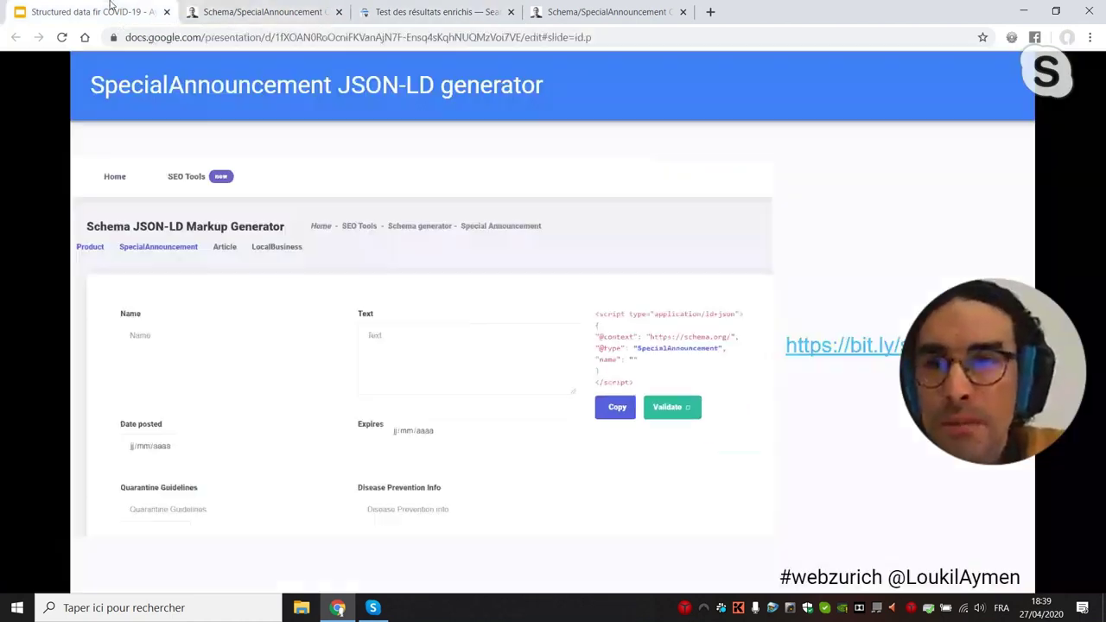
{"action": "left_click", "coordinate": [770, 248]}
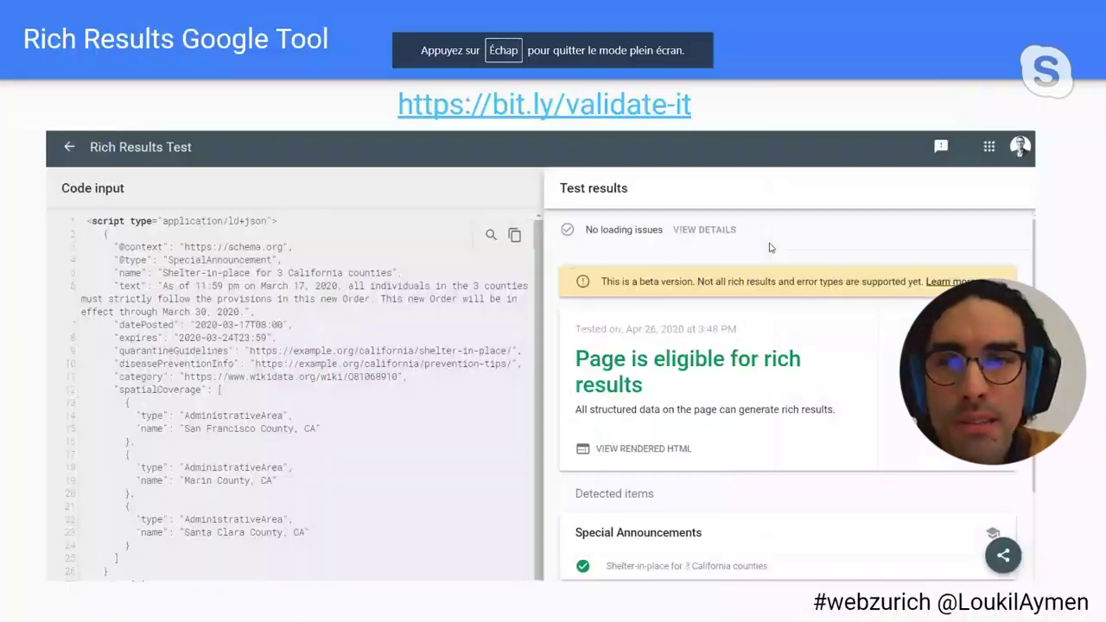
{"action": "left_click", "coordinate": [597, 369]}
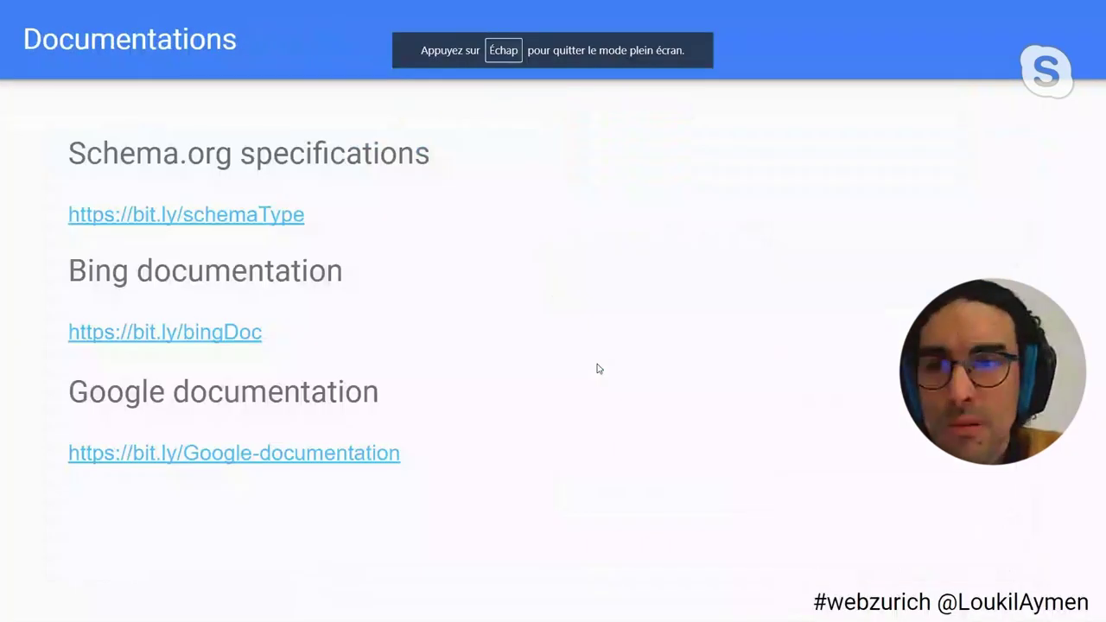